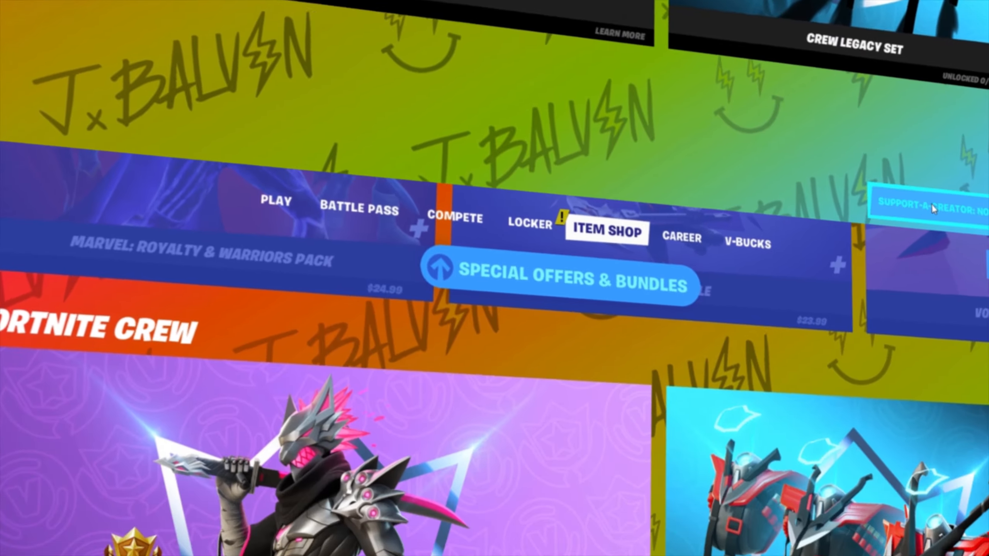
Step: Enter Khypz as the Support-a-Creator code in the item shop and accept it
left_click(932, 204)
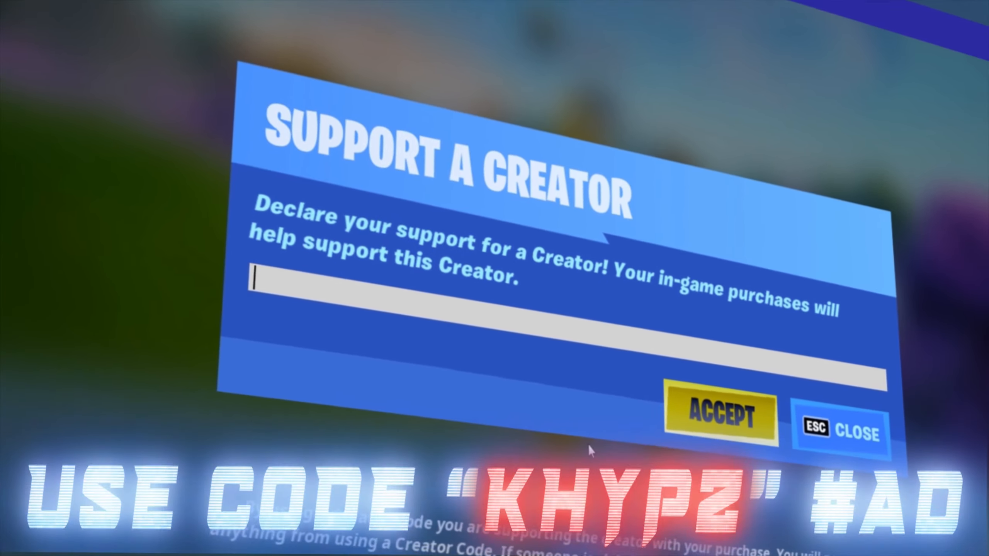
type("Khy")
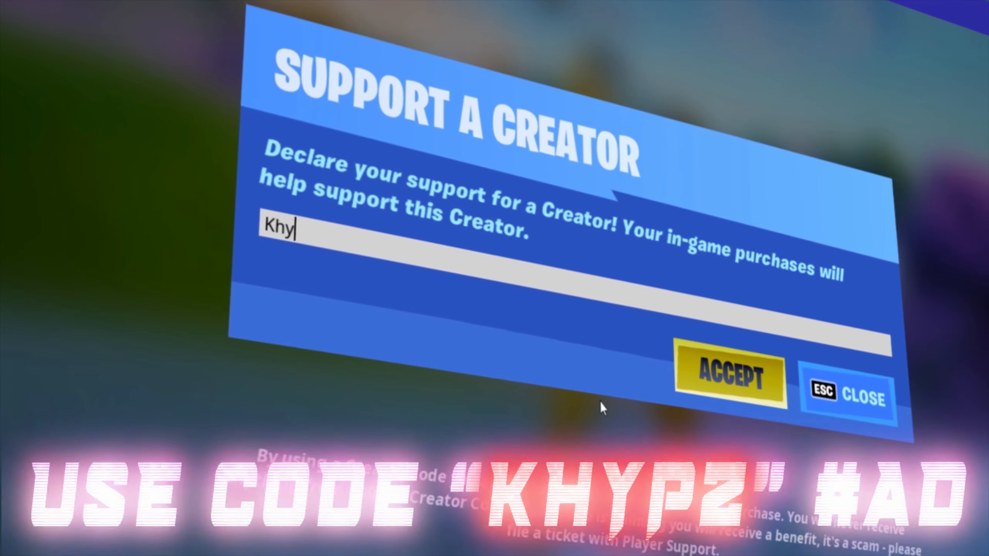
type("pz")
left_click(730, 374)
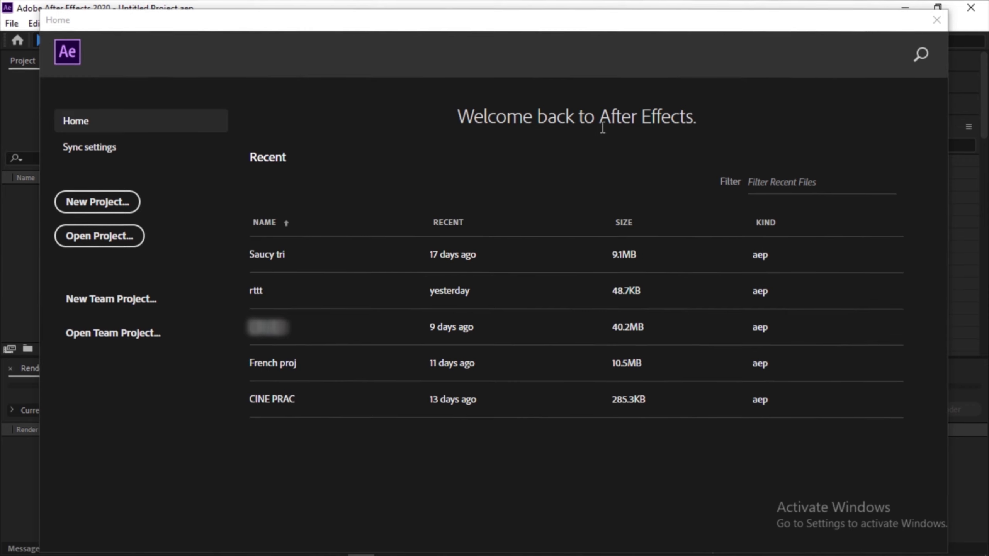
Step: Start a new project and create a composition named Test, keeping its 1920 x 1080, 60 fps settings
left_click(99, 208)
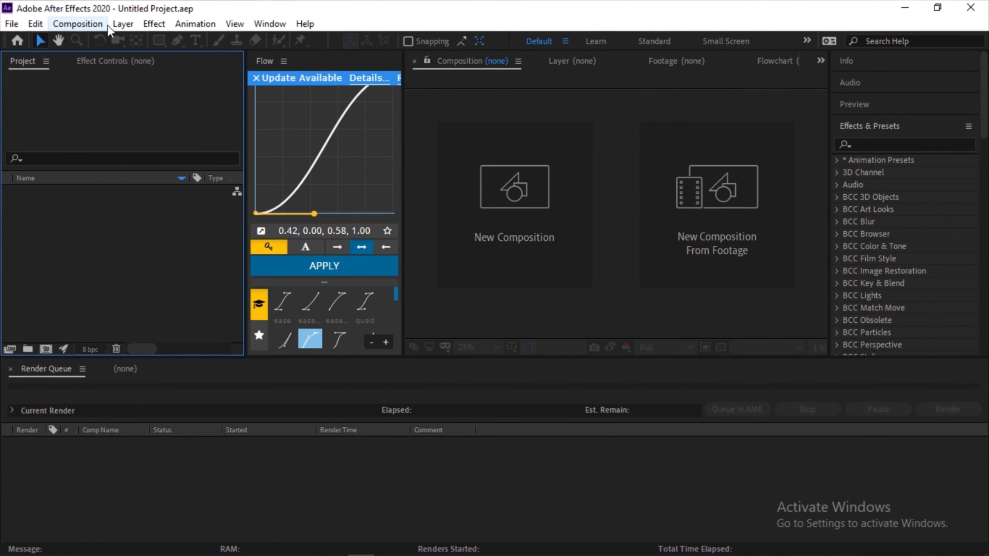
left_click(530, 241)
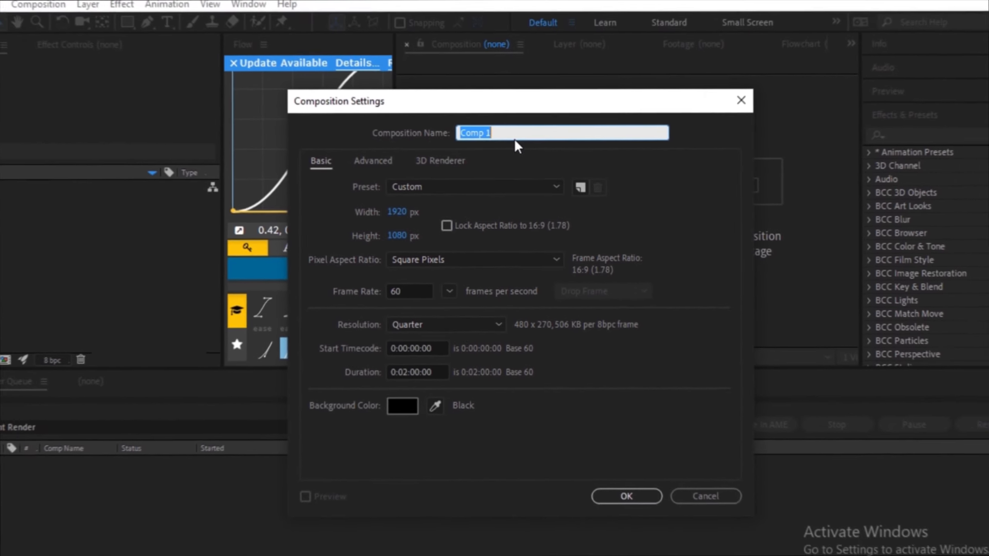
left_click(521, 139)
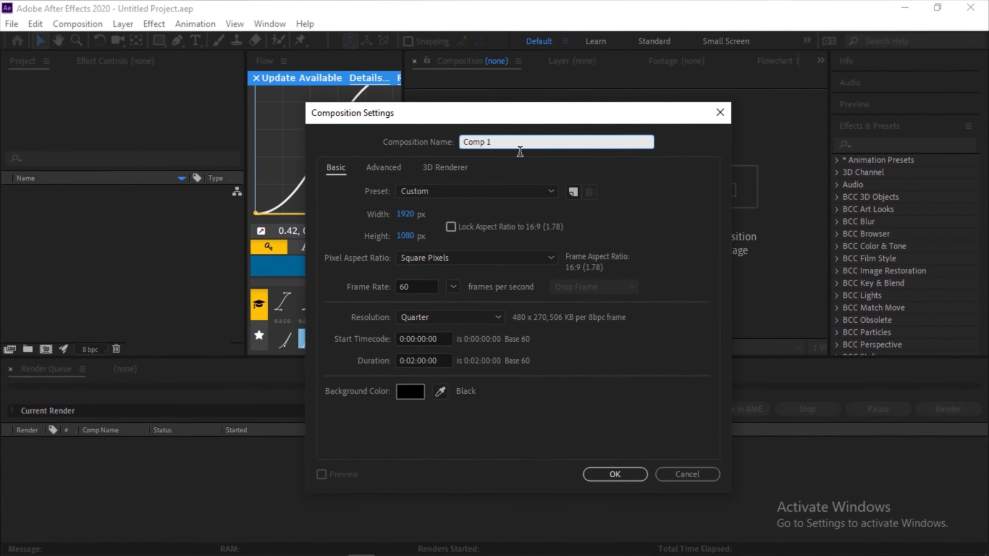
type("T")
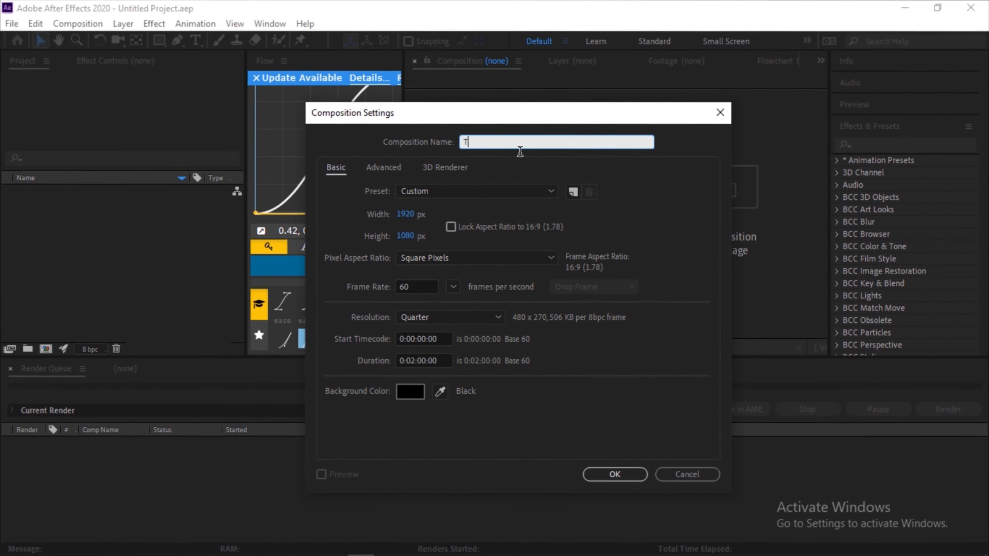
type("est")
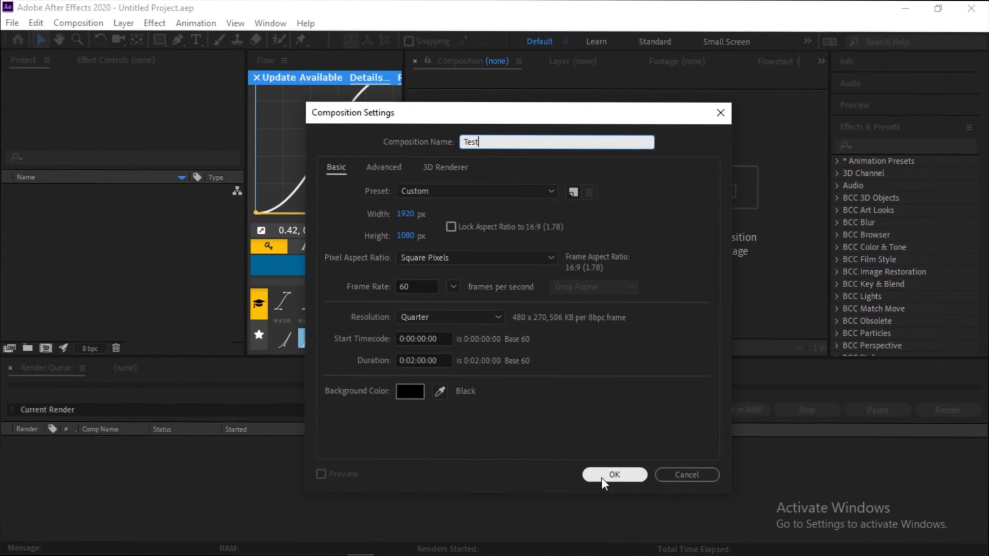
left_click(614, 474)
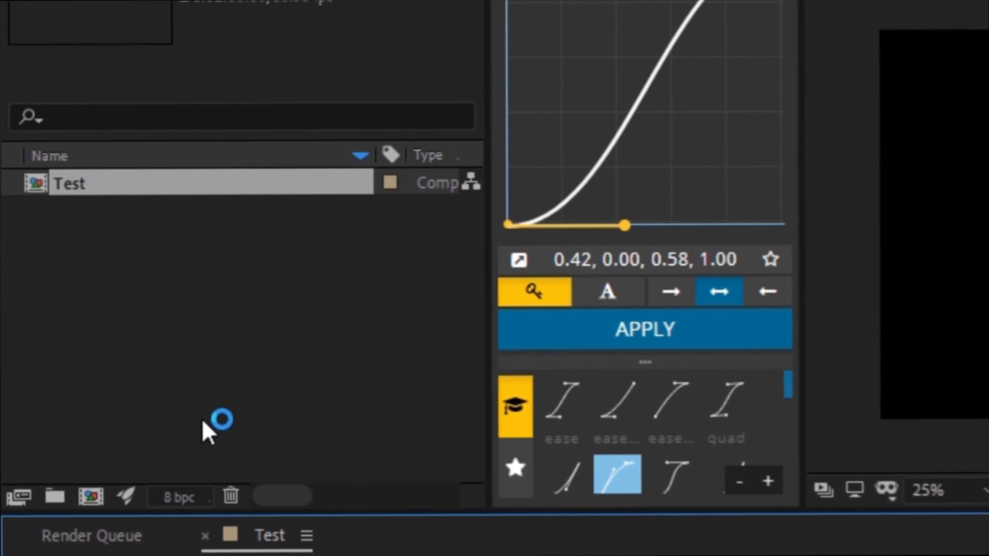
Step: Import the Dangerous (Official Visualizer) MP3 and three Fortnite gameplay clips, and add the song to the Test timeline
left_click(164, 286)
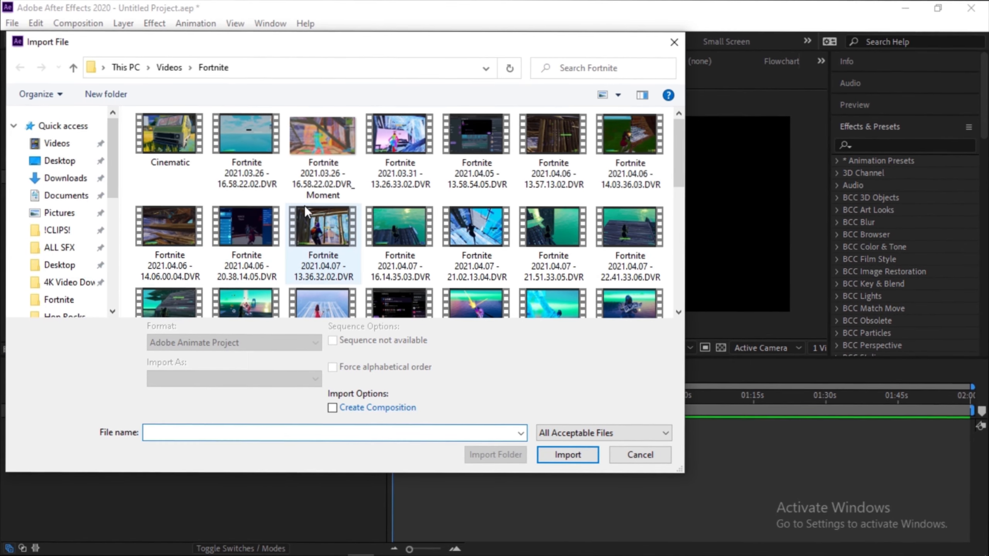
left_click(59, 144)
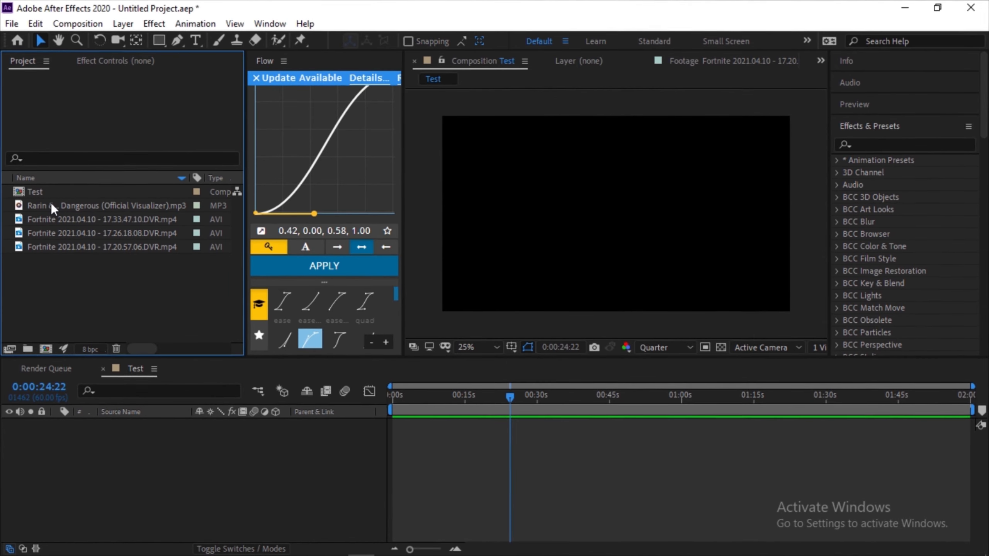
left_click_drag(78, 206, 175, 440)
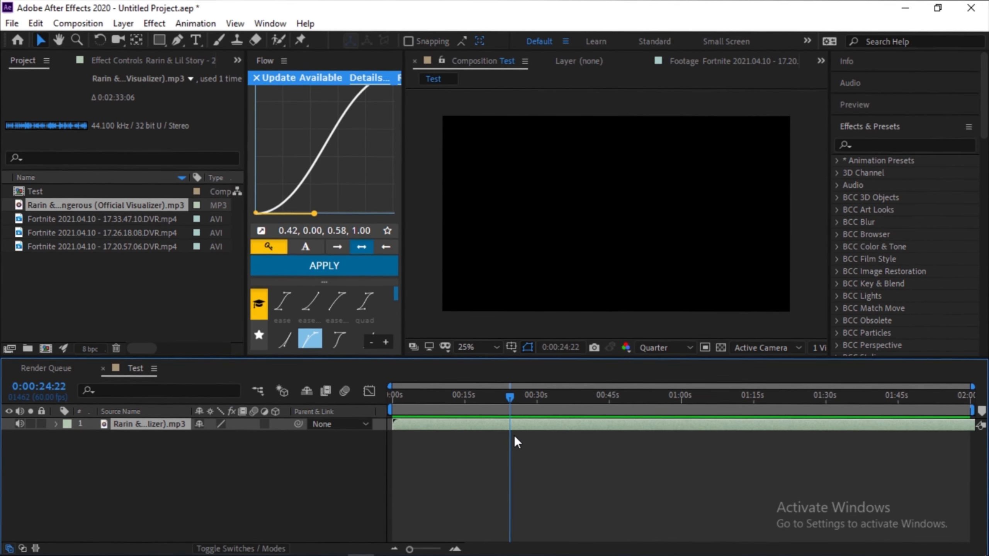
Step: Reveal the audio waveform of the song layer in the timeline
left_click(436, 396)
key("l")
key("l")
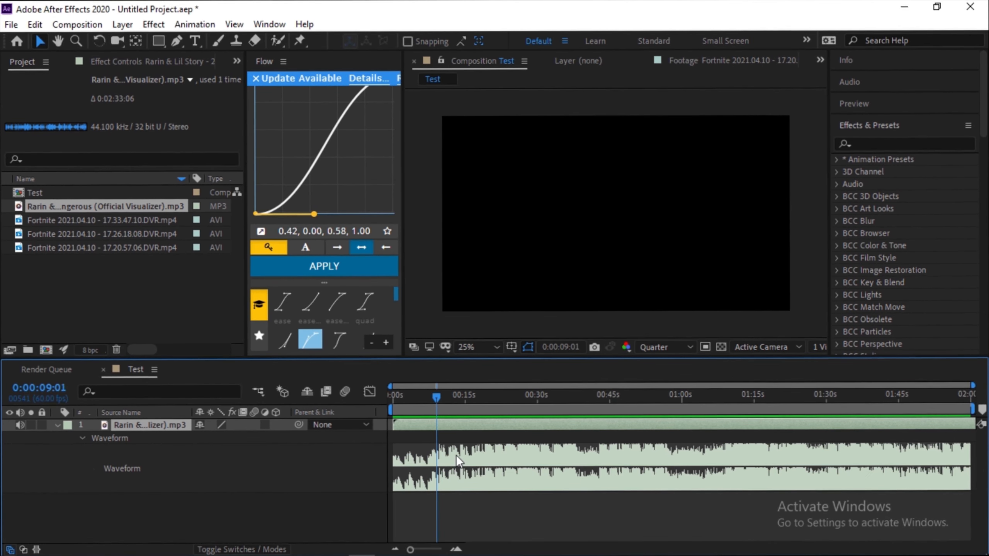
Step: Place composition marker 1 on the song's beat at 0:00:19:08
left_click(431, 396)
left_click_drag(431, 401, 473, 397)
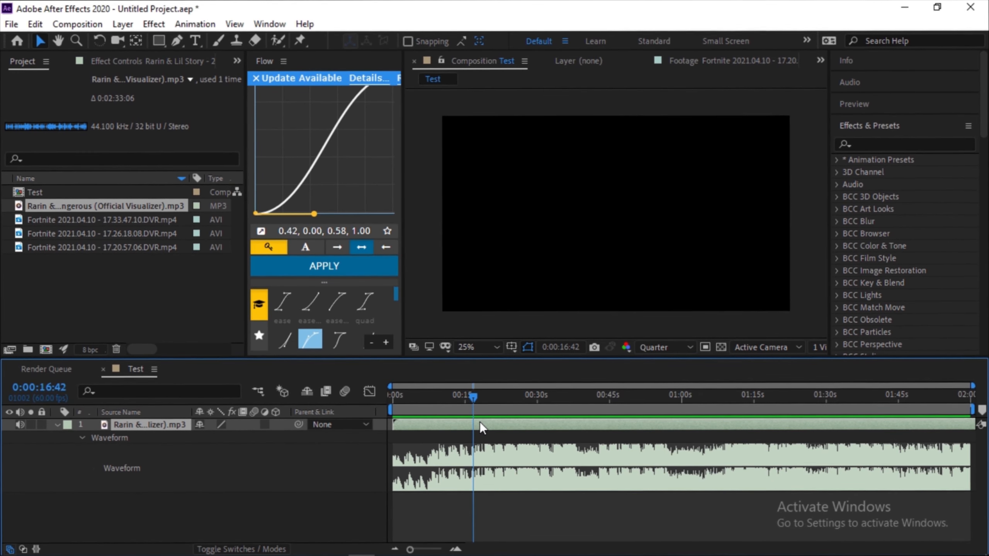
scroll(479, 422, "up", 3)
scroll(454, 410, "down", 3)
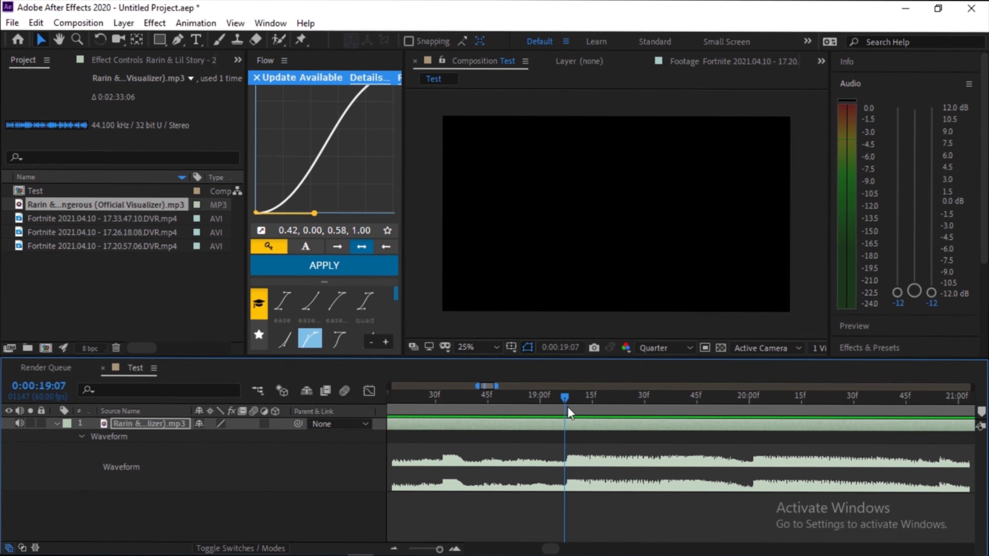
left_click(567, 404)
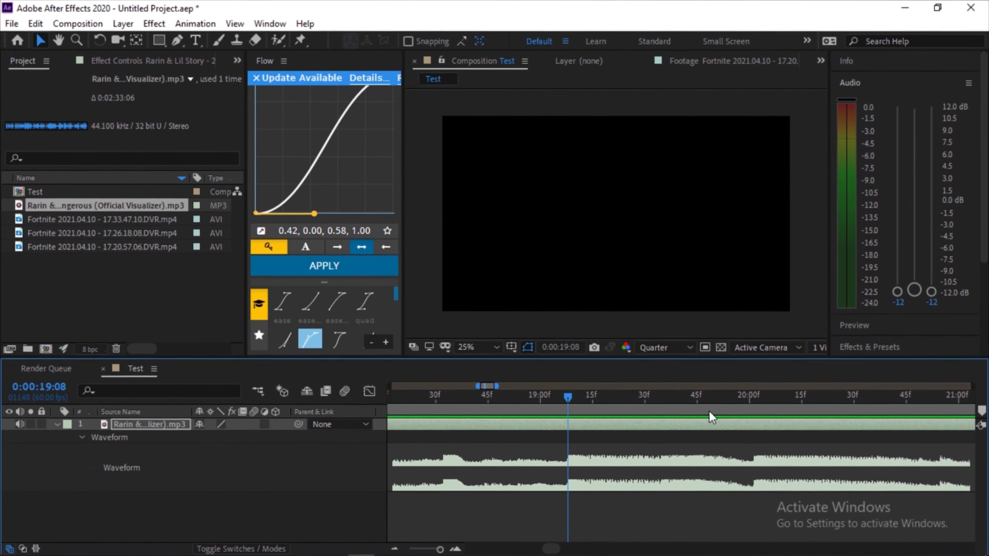
left_click_drag(980, 411, 567, 411)
scroll(505, 458, "down", 2)
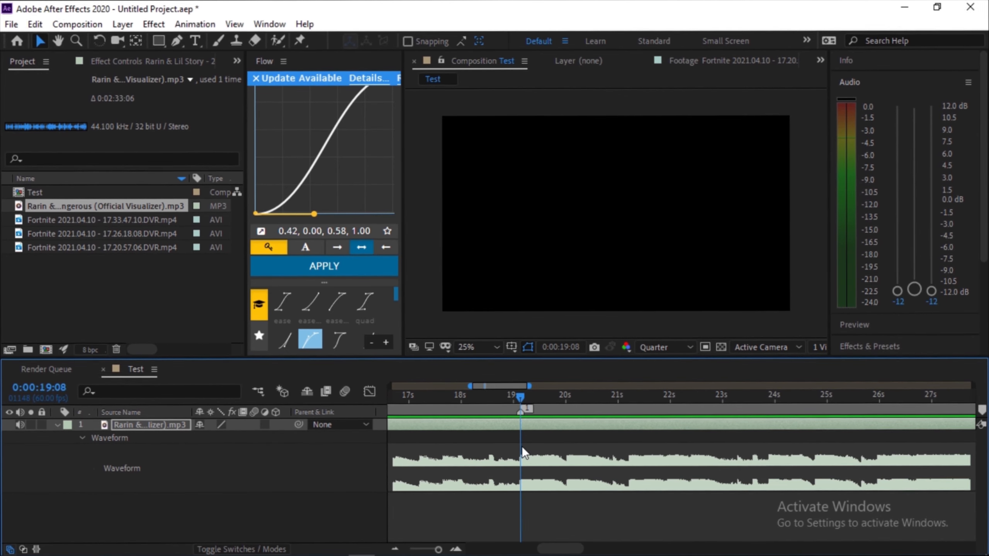
Step: Preview the section before marker 1 and place markers 2 and 3 on the beats at 0:00:17:56 and 0:00:18:32
scroll(521, 446, "up", 5)
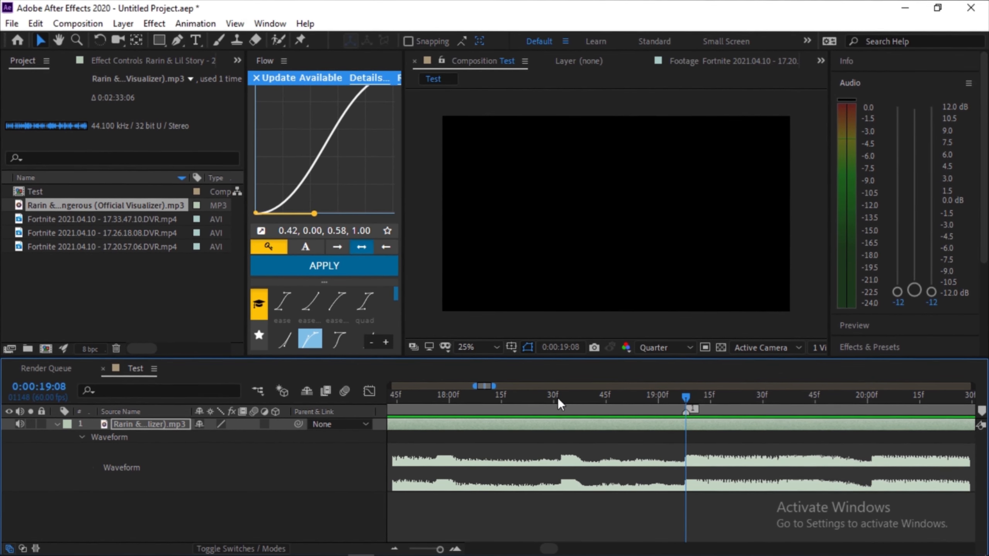
scroll(570, 429, "left", 3)
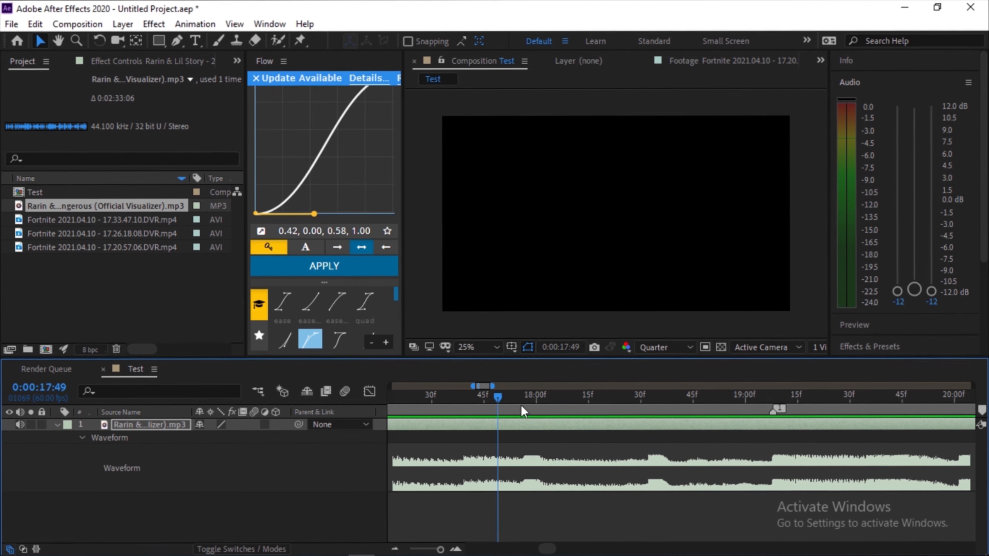
left_click(463, 401)
key("space")
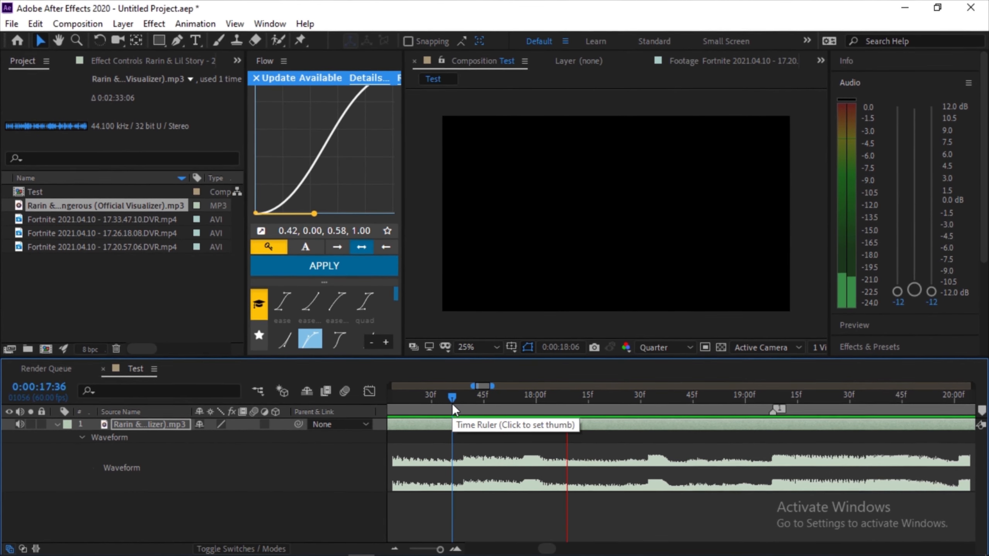
left_click(521, 397)
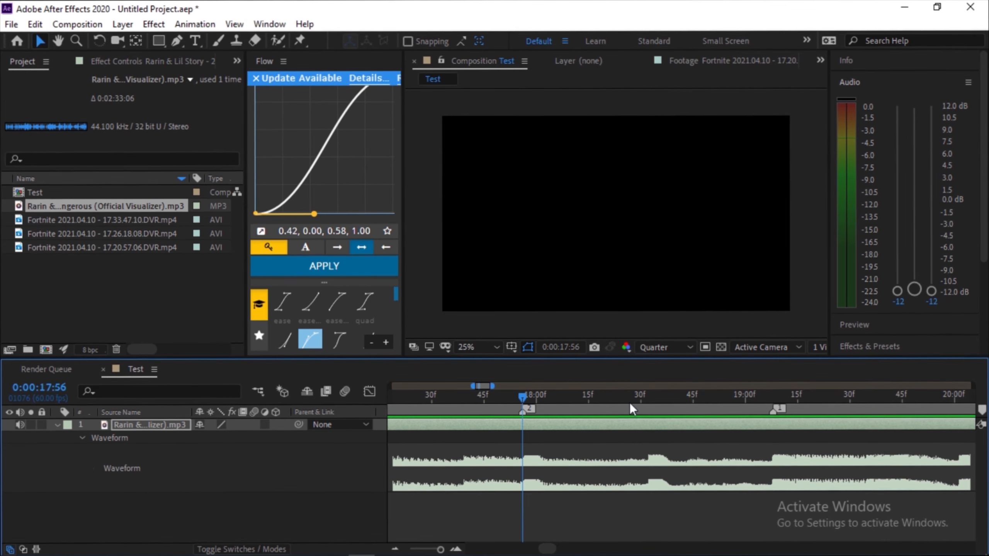
left_click(641, 395)
scroll(498, 499, "down", 6)
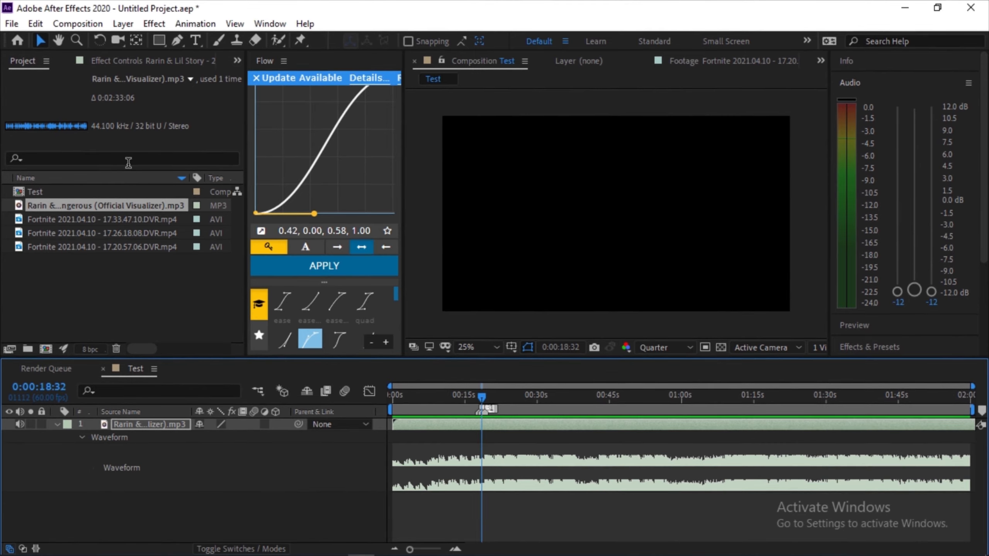
Step: Add the Fortnite 2021.04.10 - 17.20.57.06 clip above the song layer and scale it to fit the composition
double_click(48, 248)
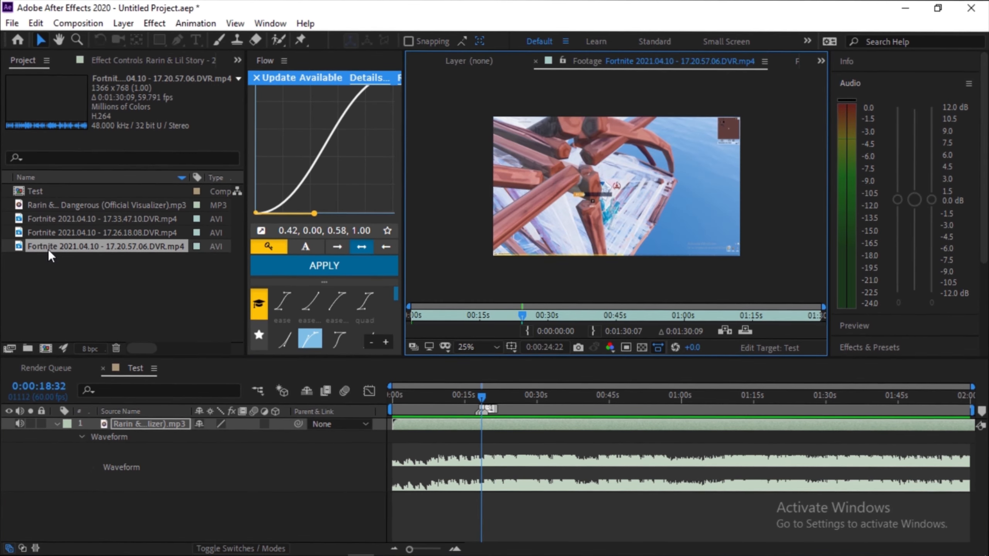
left_click_drag(54, 244, 191, 422)
right_click(473, 425)
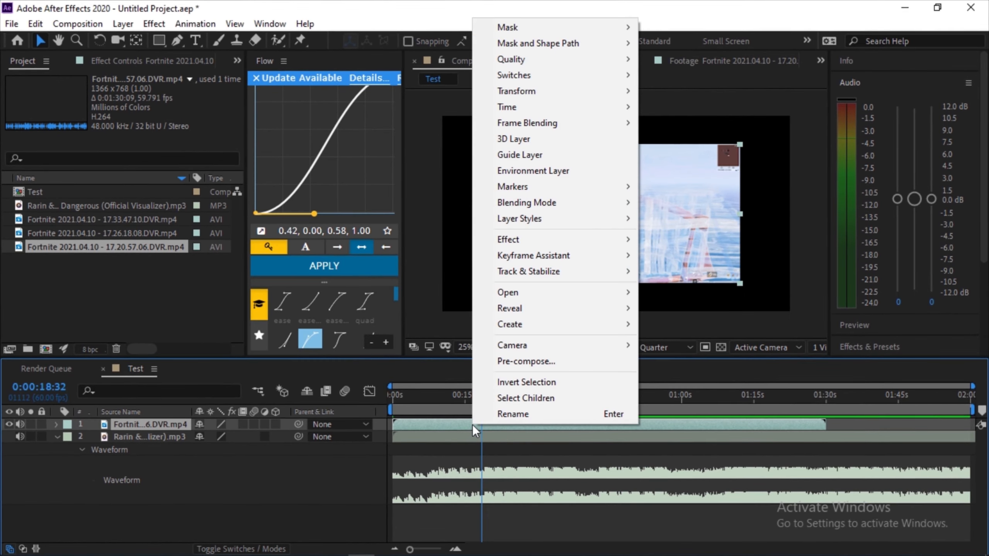
mouse_move(619, 92)
left_click(722, 314)
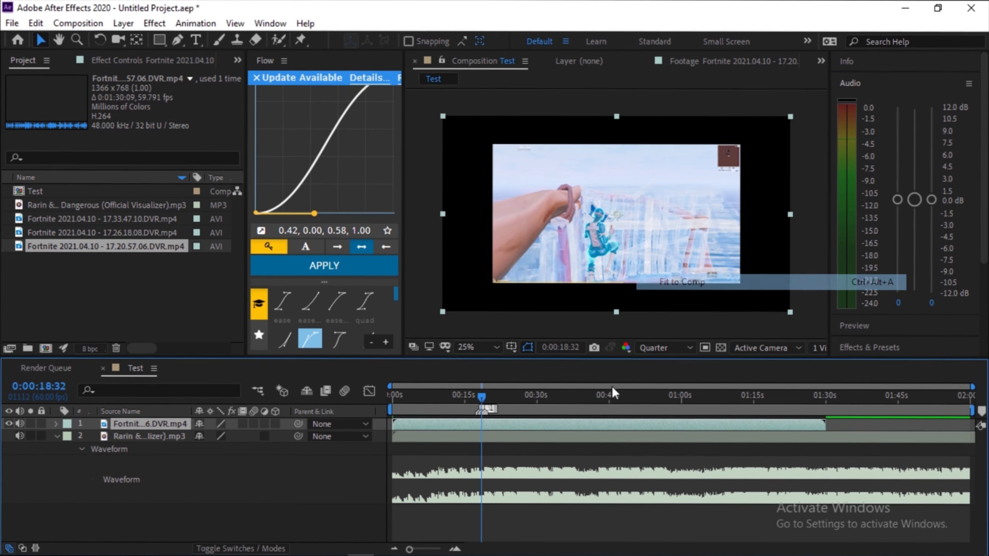
Step: Split the gameplay clip at the shot frame at 0:01:23:33 and delete the part before it
left_click_drag(482, 398, 796, 401)
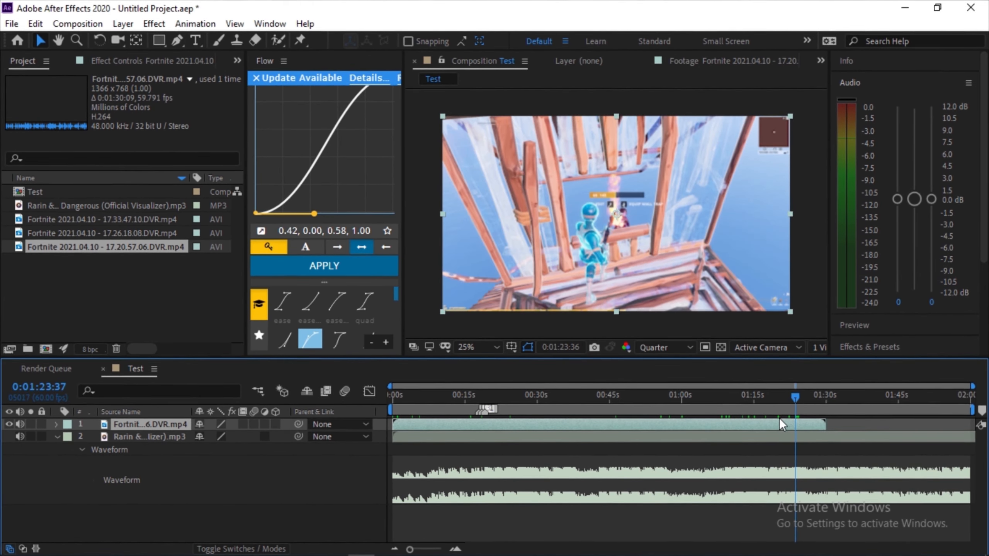
key("Page_Up")
key("Page_Up")
key("Page_Up")
key("Page_Up")
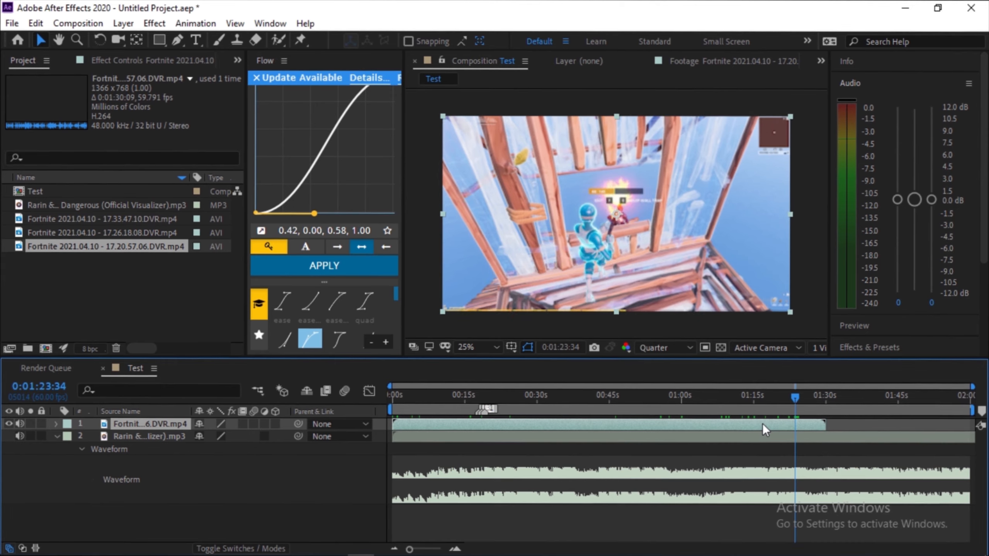
key("Page_Down")
key("Page_Down")
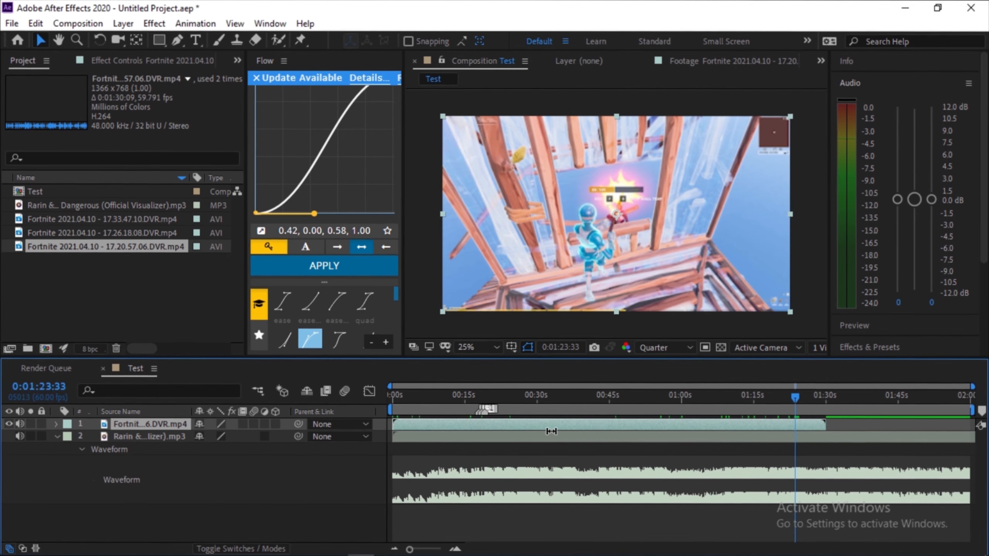
key("ctrl+shift+d")
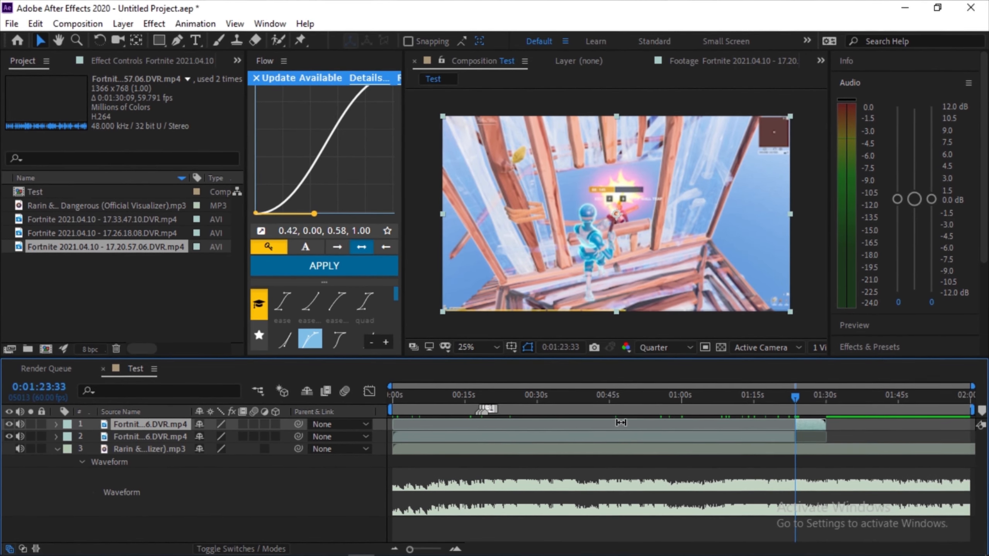
left_click(715, 437)
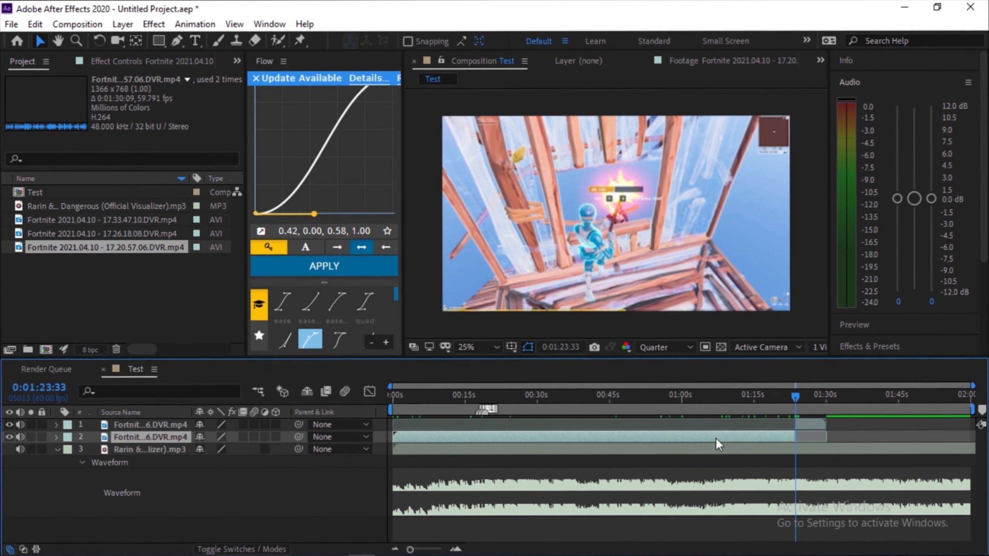
key("Delete")
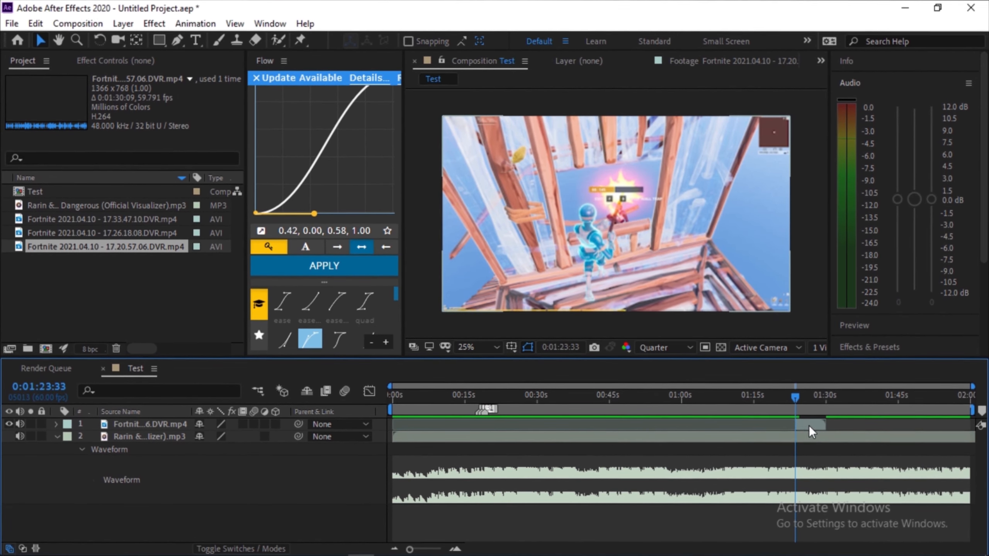
Step: Move the trimmed gameplay clip back along the timeline so it starts just after marker 1, at about 0:00:20:00
left_click_drag(809, 424, 448, 423)
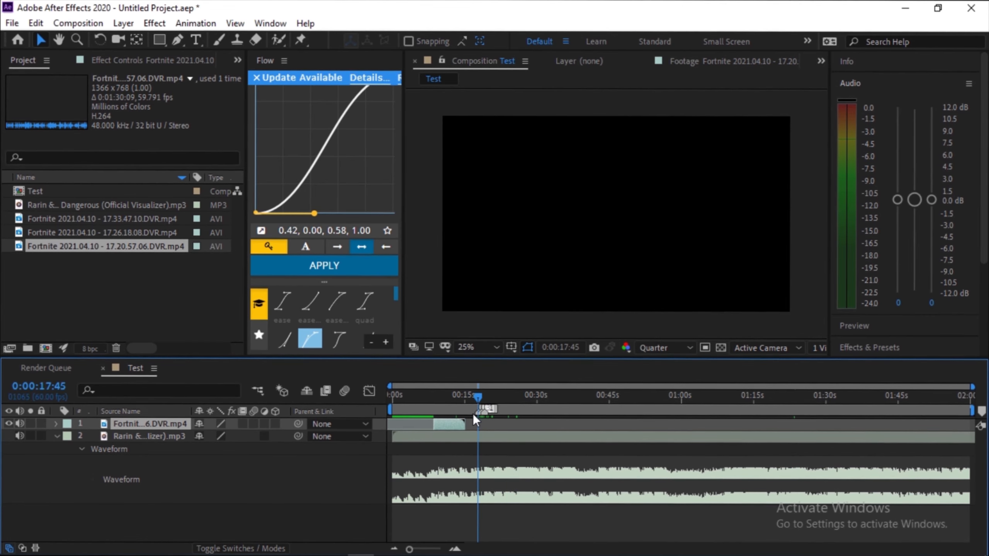
left_click(470, 397)
key("equal")
key("equal")
key("equal")
key("equal")
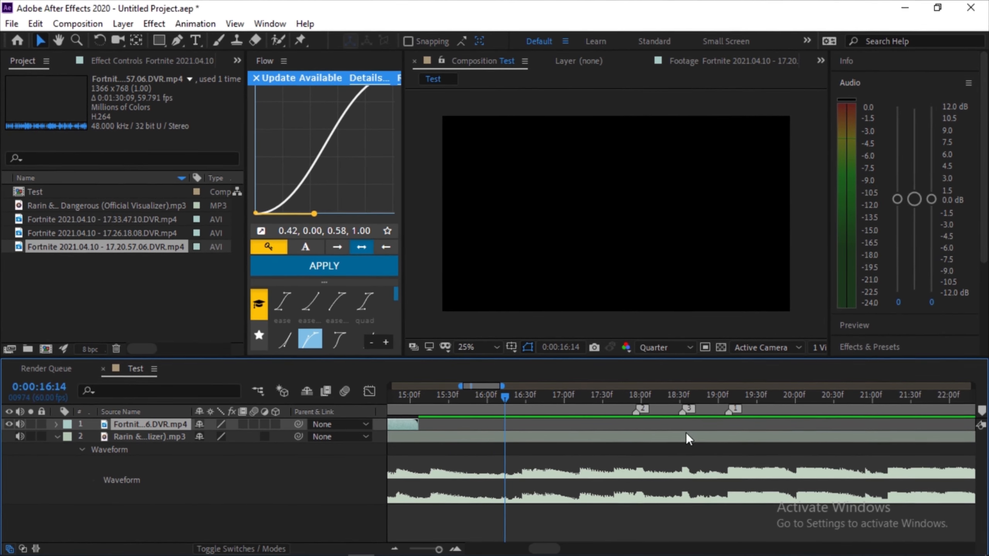
left_click_drag(642, 426, 985, 423)
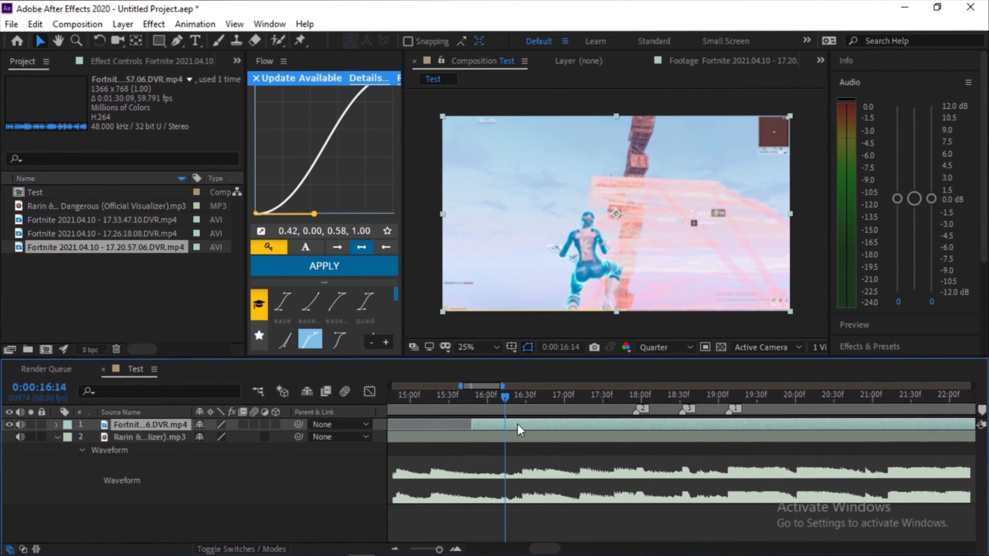
left_click_drag(516, 423, 760, 418)
Step: Go to marker 1's time and align the start of the gameplay clip with it at 0:00:19:08
right_click(731, 409)
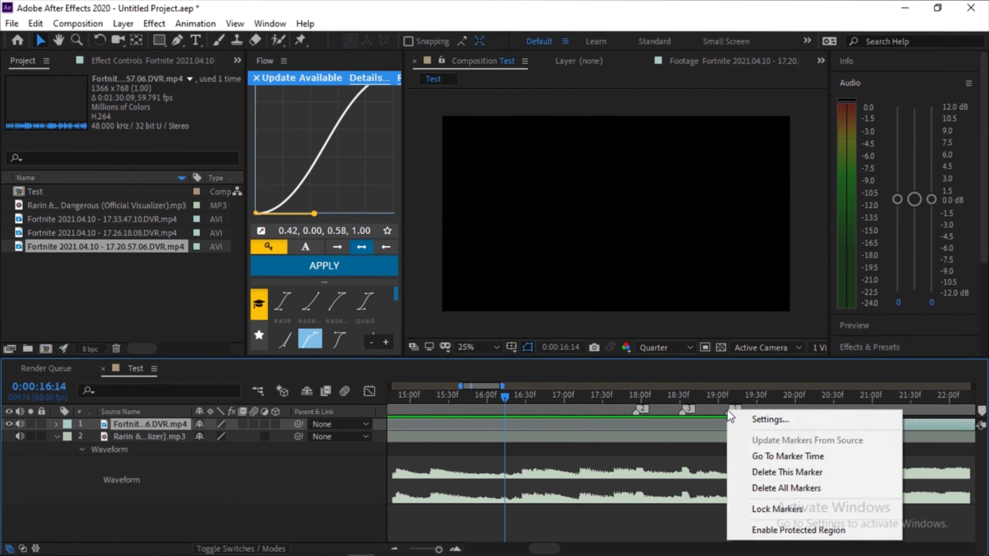
left_click(785, 453)
scroll(806, 431, "up", 3)
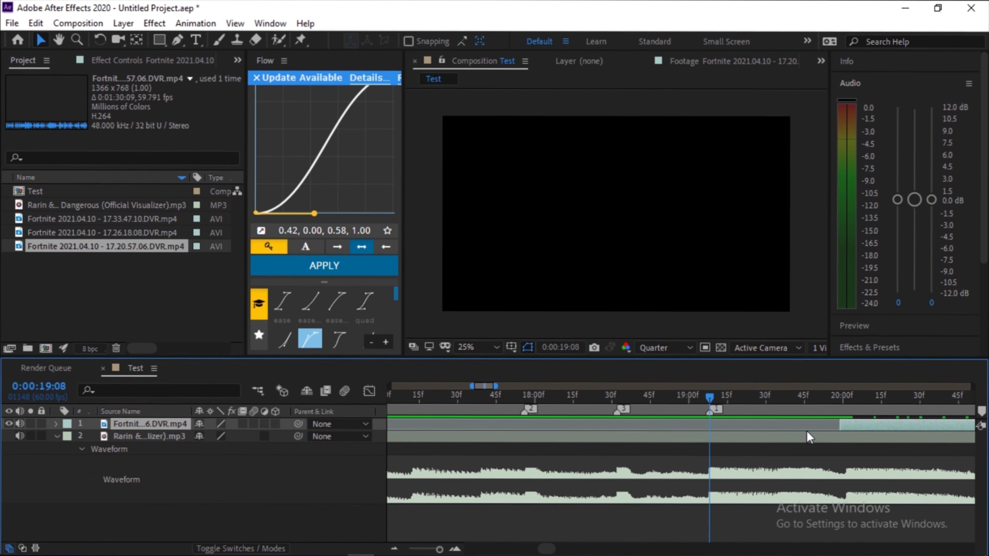
left_click_drag(708, 420, 688, 425)
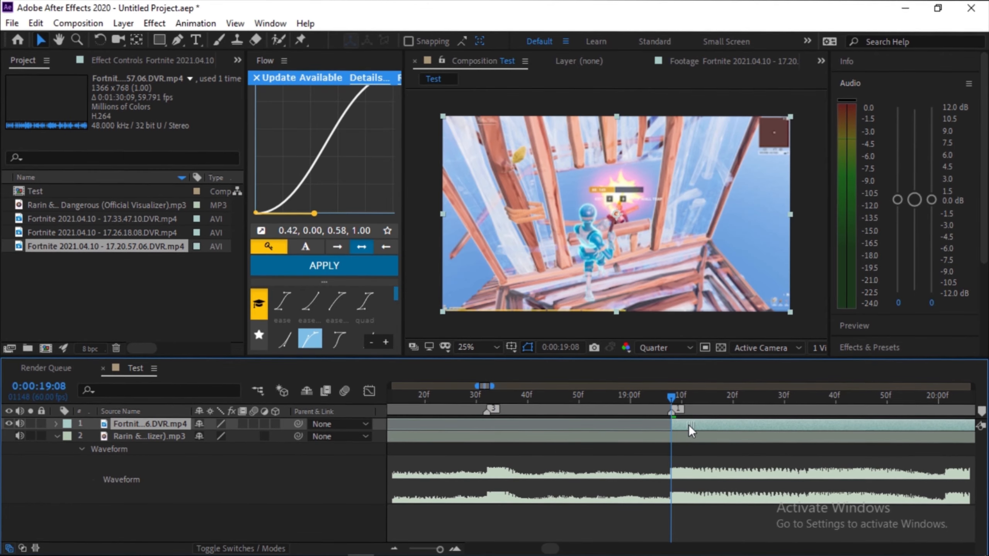
Step: Extend the gameplay clip's start back to about 0:00:10:00 and save the project as Tutorial.aep in Downloads
scroll(582, 430, "down", 5)
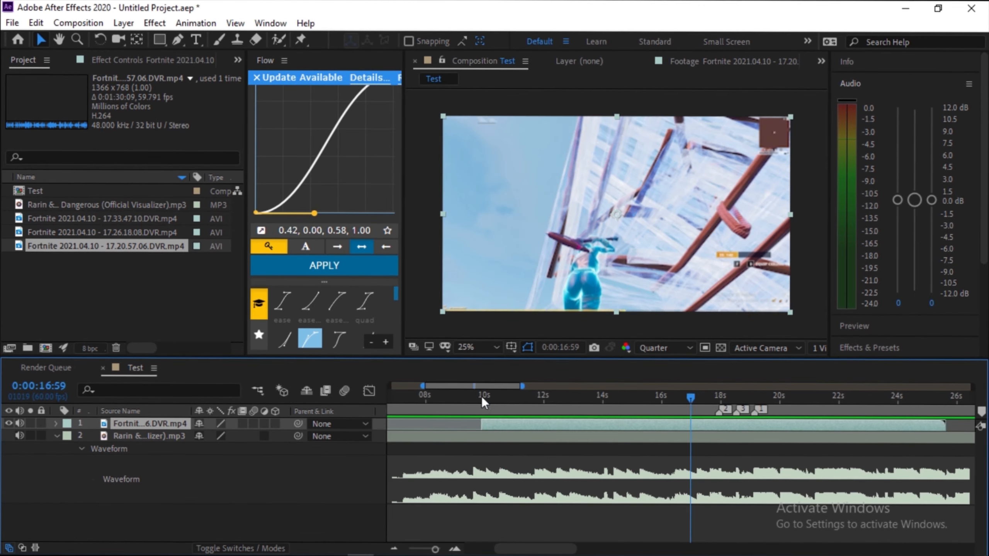
left_click_drag(481, 396, 461, 405)
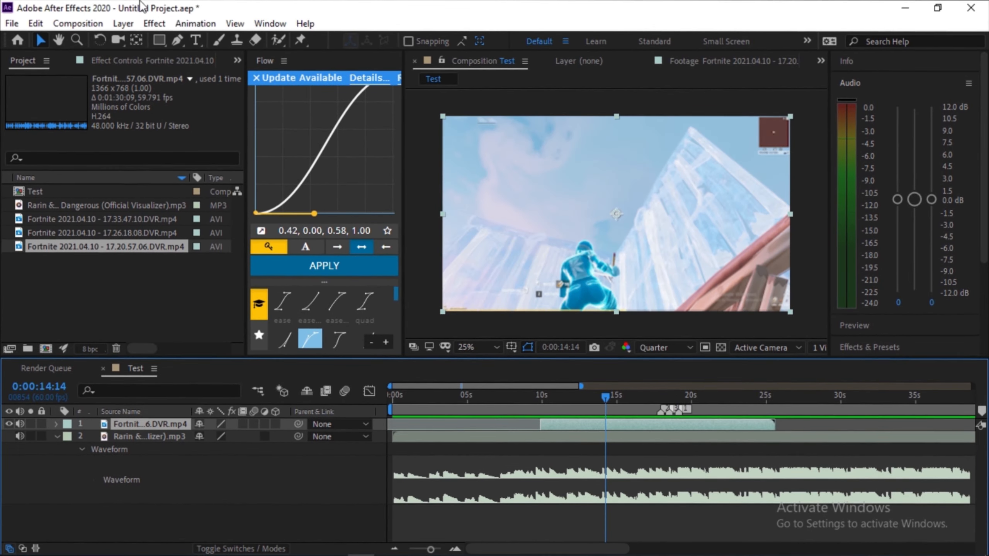
key("ctrl+s")
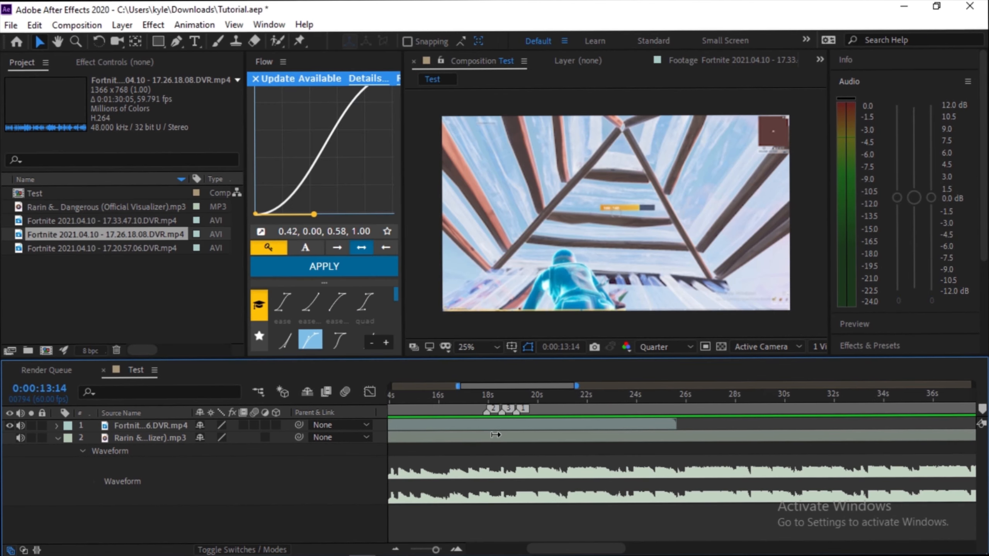
Step: Go to 0:00:19:07 beside marker 1 and enable time remapping on the gameplay clip
scroll(496, 434, "up", 3)
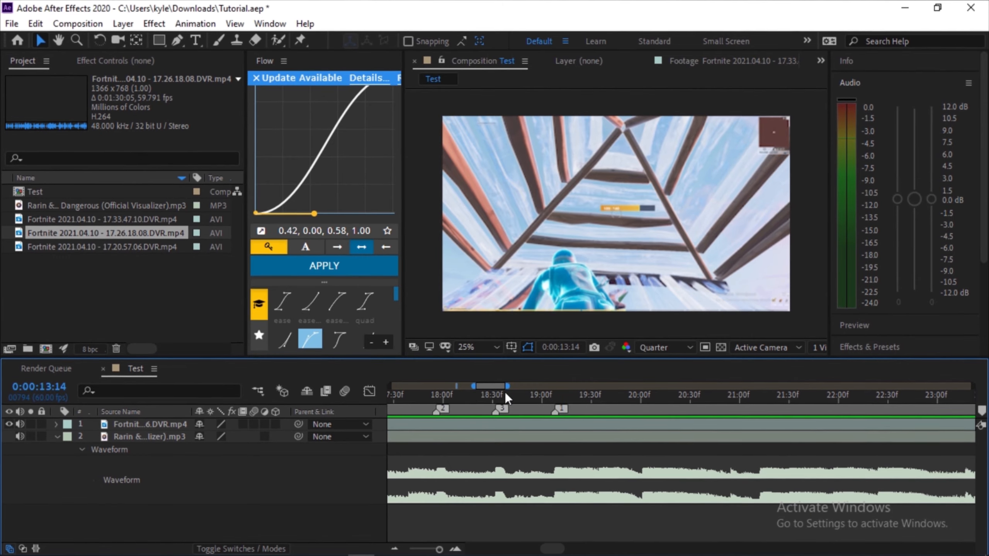
left_click(613, 396)
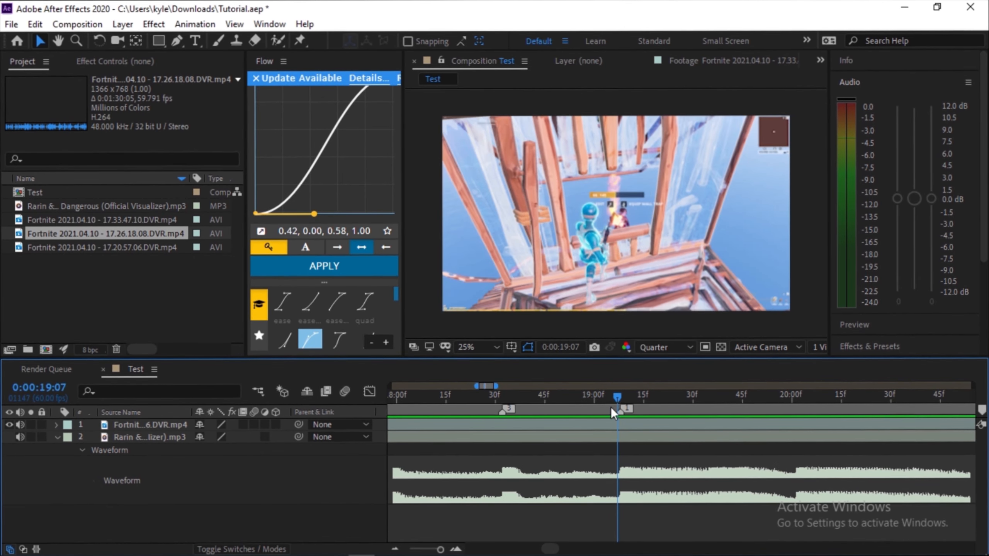
scroll(610, 408, "up", 3)
scroll(627, 413, "down", 1)
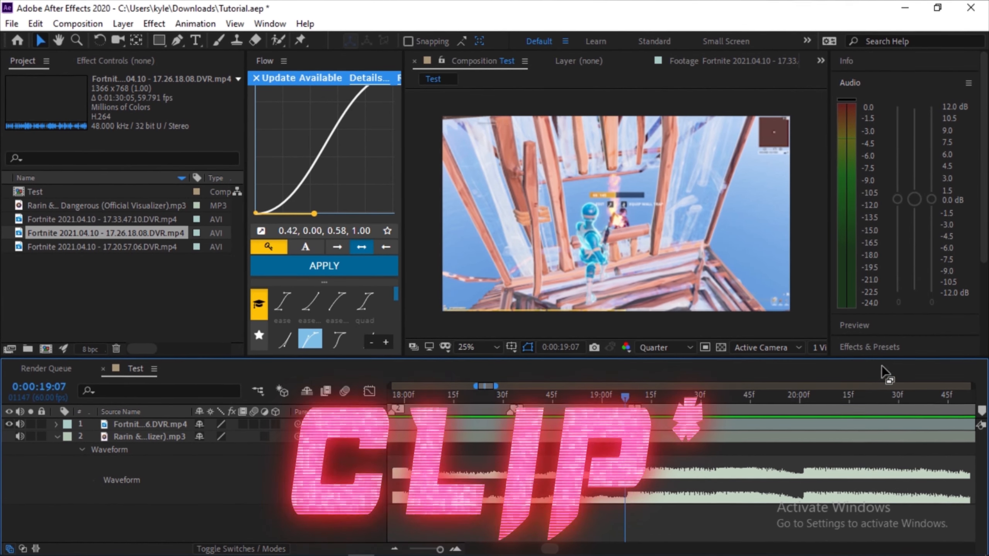
right_click(593, 424)
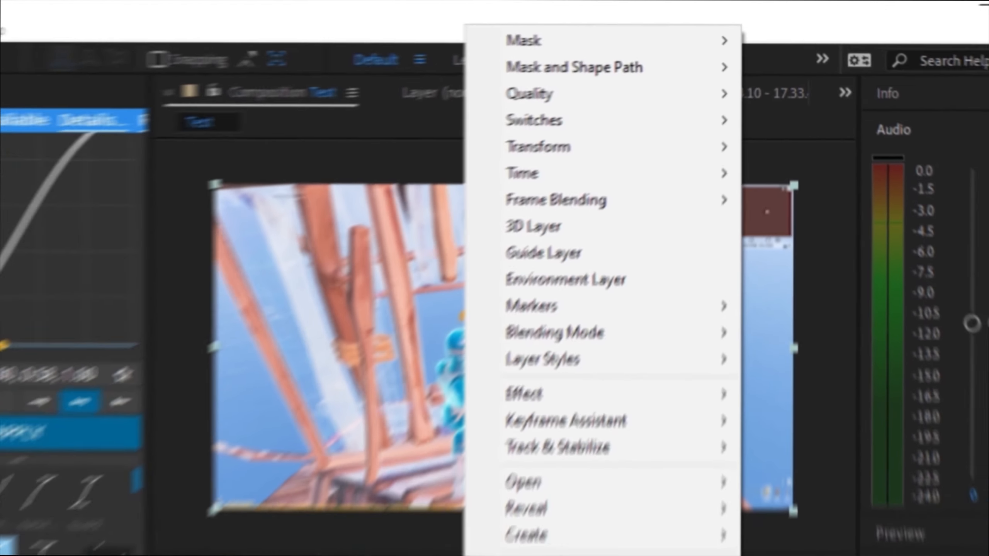
mouse_move(551, 174)
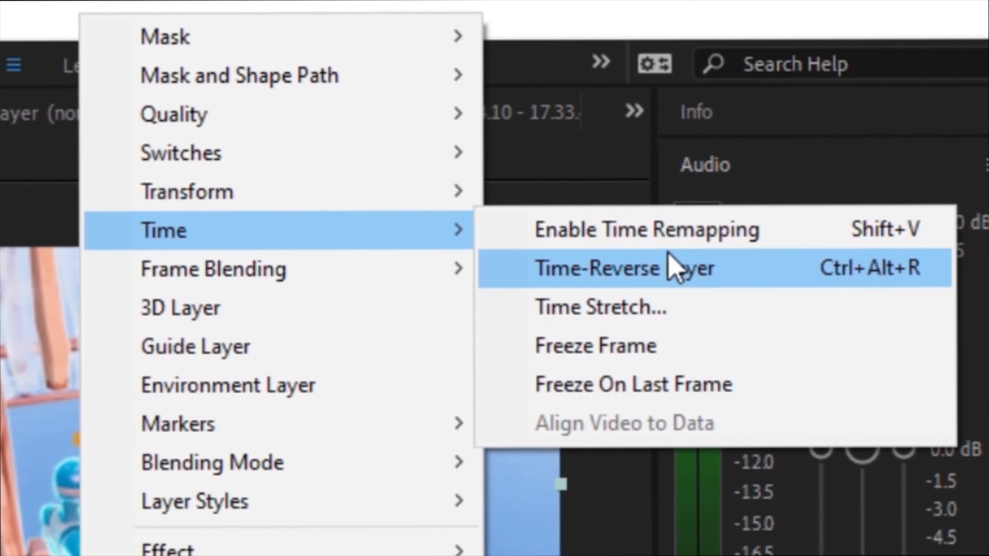
left_click(657, 234)
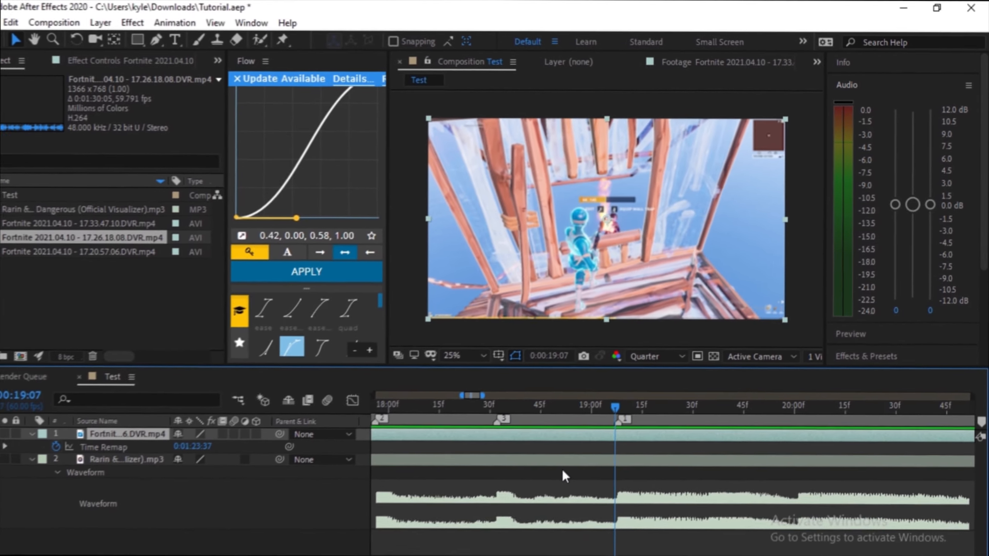
scroll(562, 470, "down", 2)
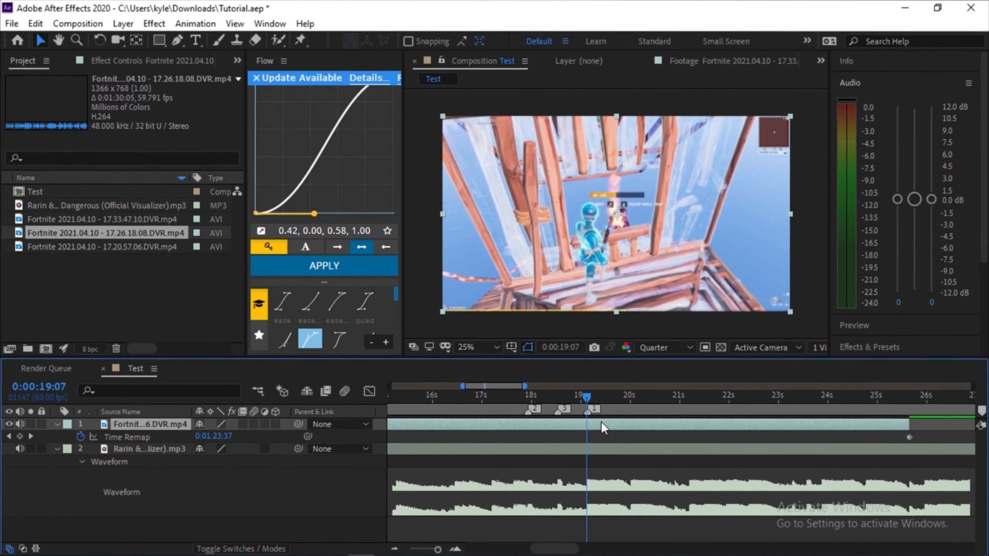
key("minus")
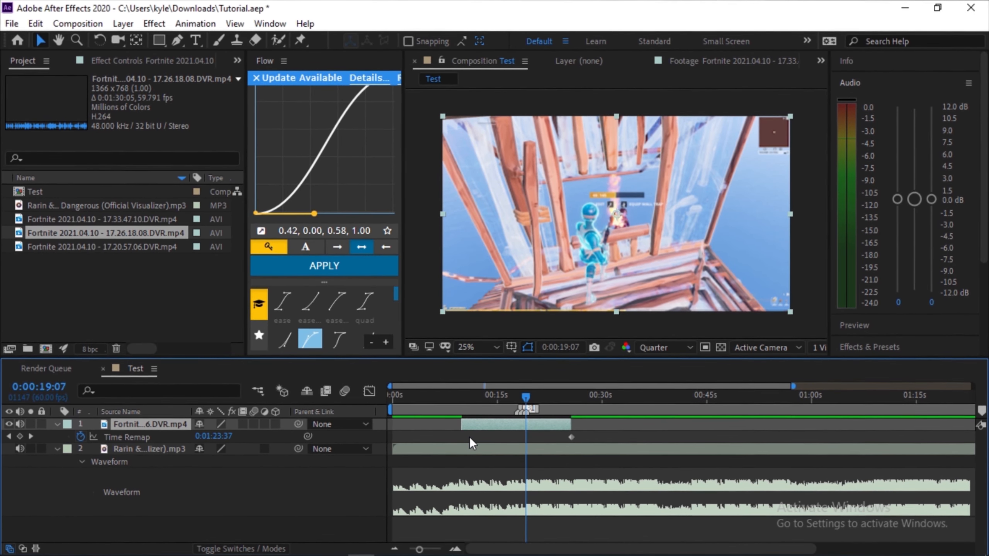
scroll(465, 431, "up", 2)
scroll(465, 431, "down", 2)
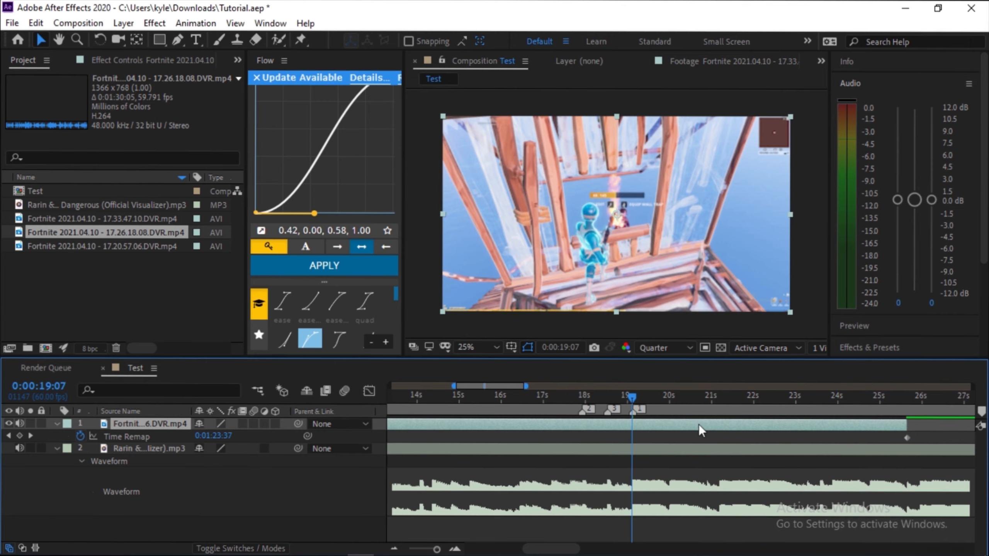
scroll(645, 434, "up", 1)
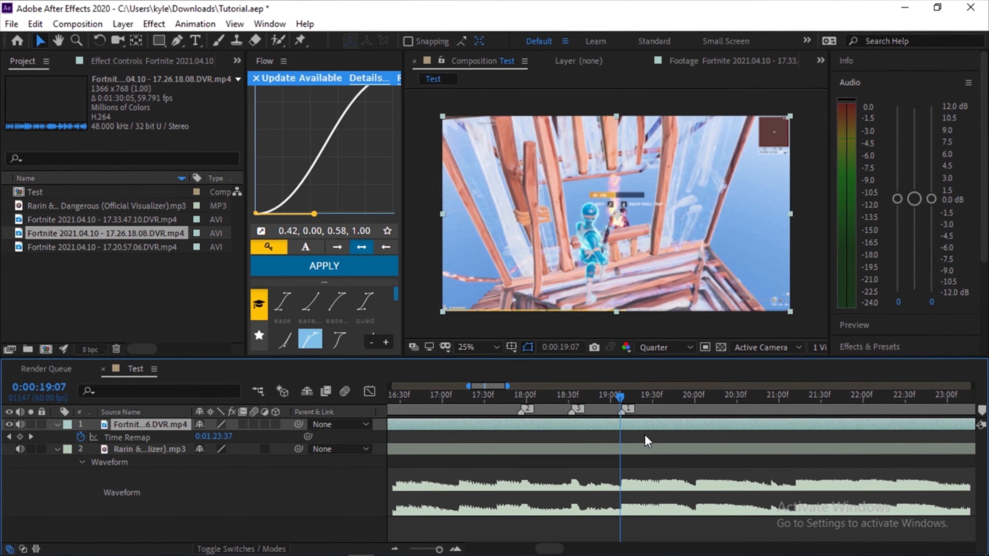
scroll(644, 434, "down", 5)
key("equal")
key("equal")
key("equal")
key("equal")
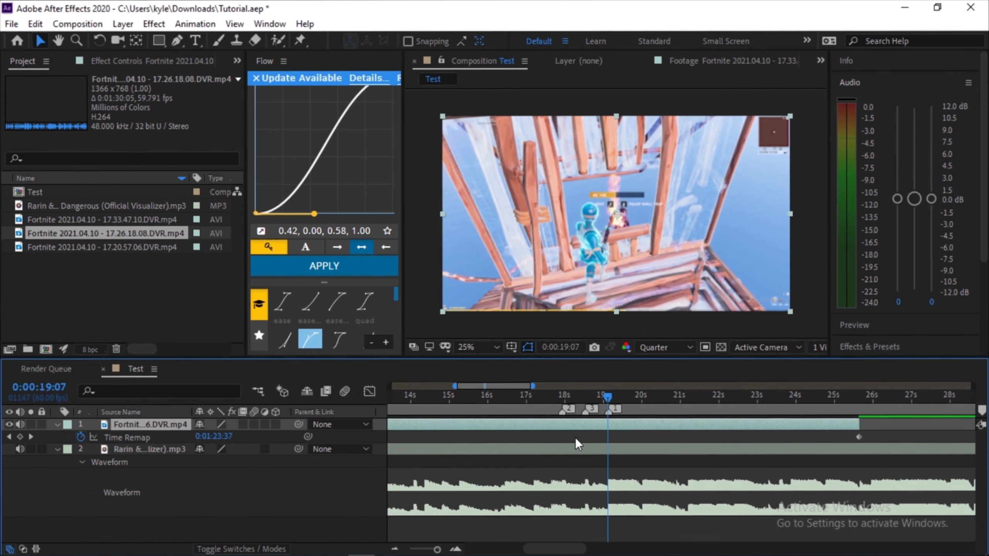
key("equal")
key("equal")
key("equal")
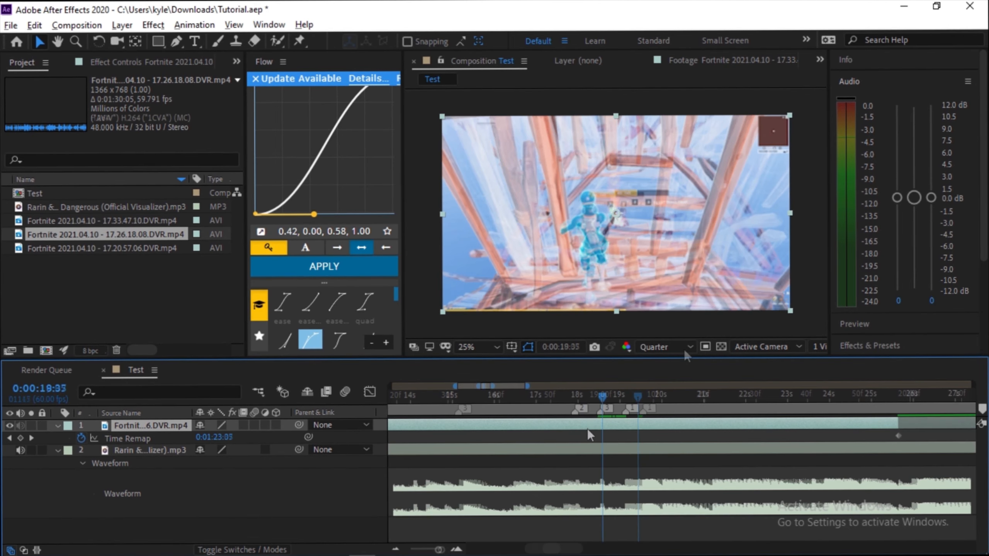
Step: Split the time-remapped gameplay clip at 0:00:18:43, between markers 3 and 1
scroll(586, 432, "down", 2)
scroll(585, 436, "up", 3)
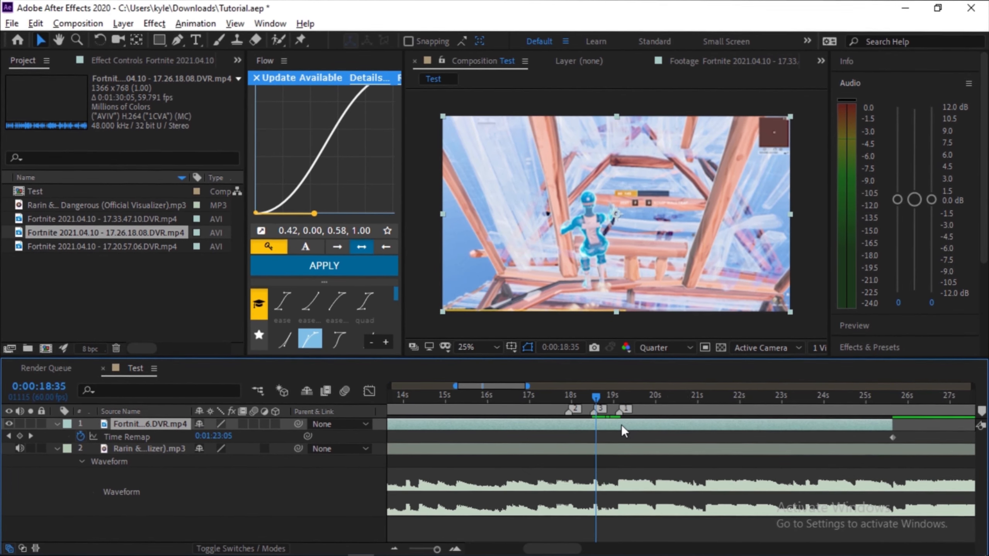
key("equal")
key("equal")
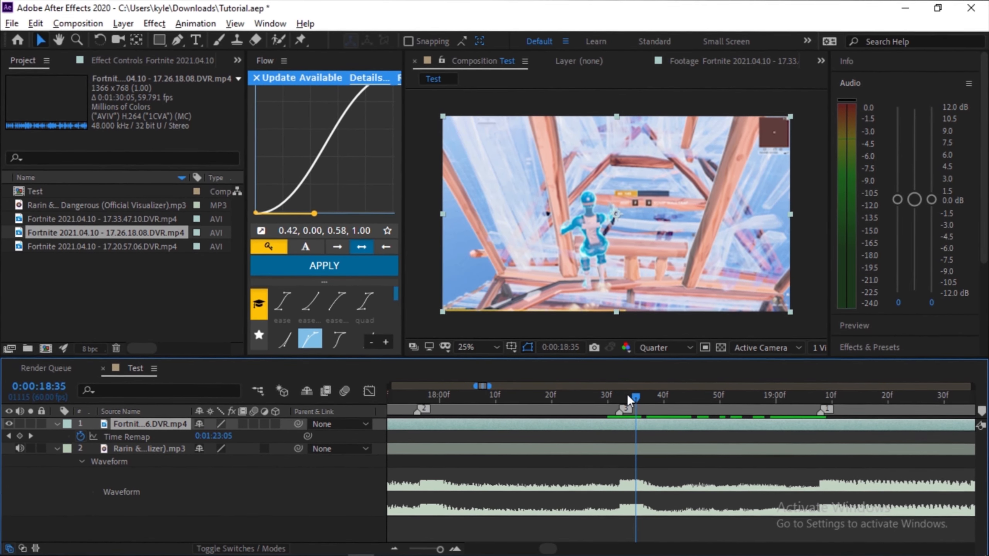
scroll(624, 399, "up", 1)
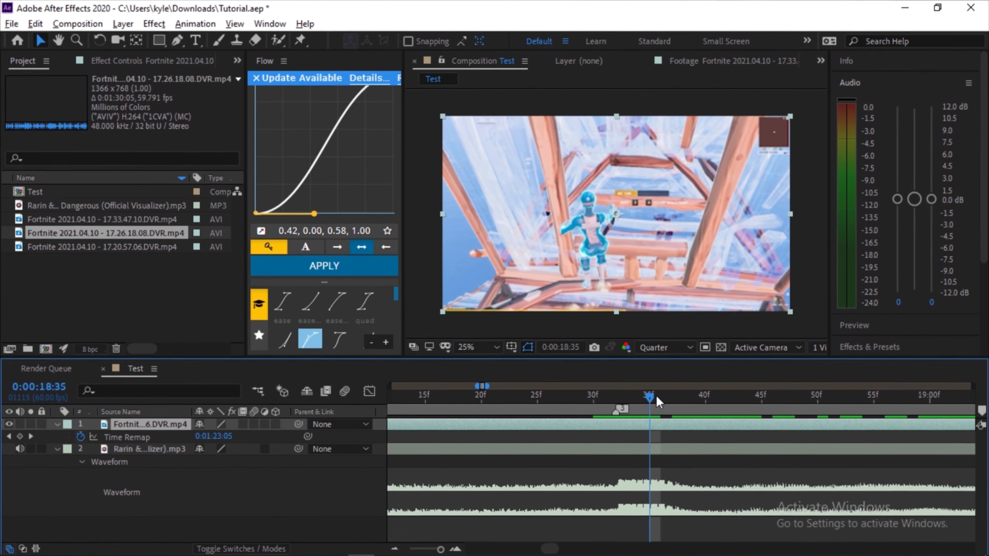
key("Page_Up")
key("minus")
left_click_drag(638, 392, 685, 393)
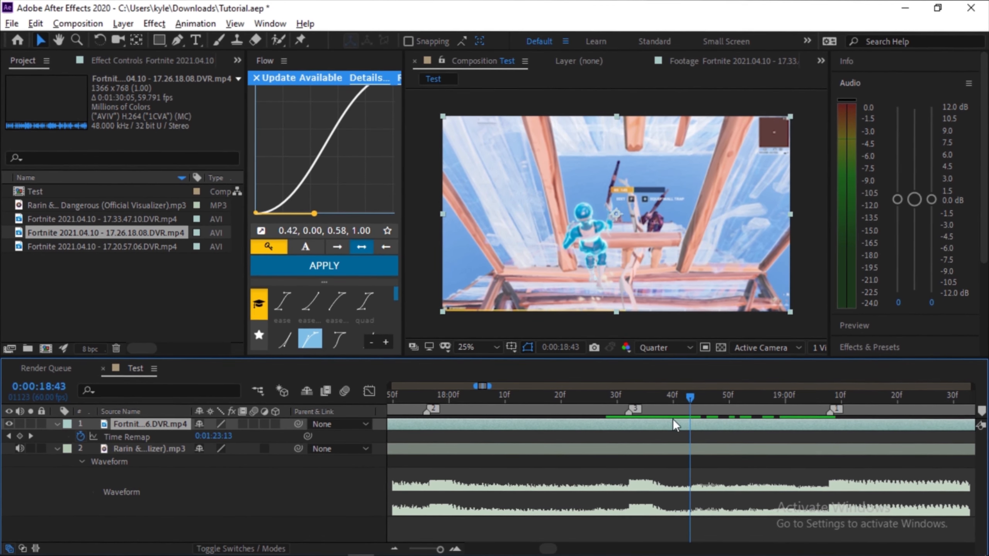
scroll(661, 426, "right", 4)
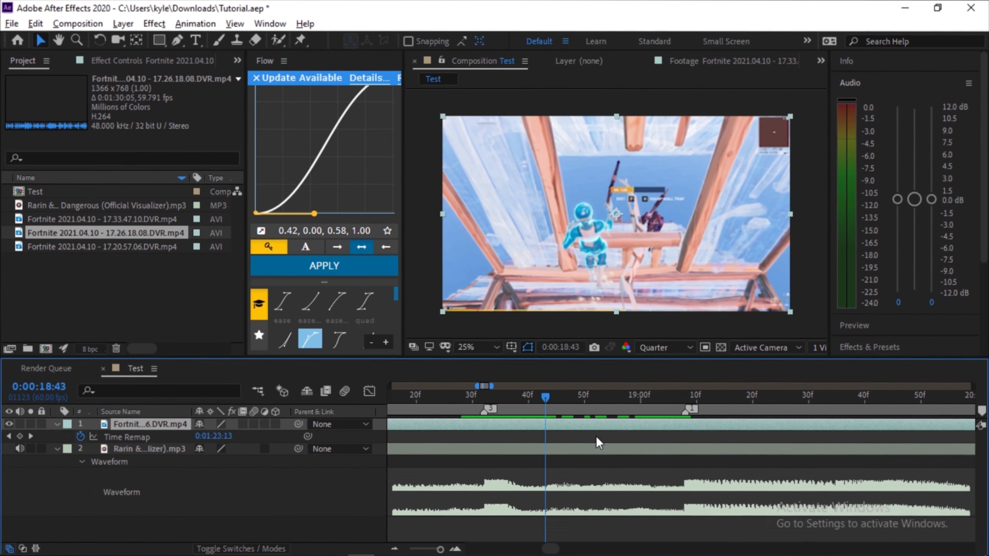
key("ctrl+shift+d")
Step: Split the remaining gameplay clip again at 0:00:19:02, just before marker 1
left_click_drag(547, 393, 603, 396)
left_click_drag(626, 394, 656, 403)
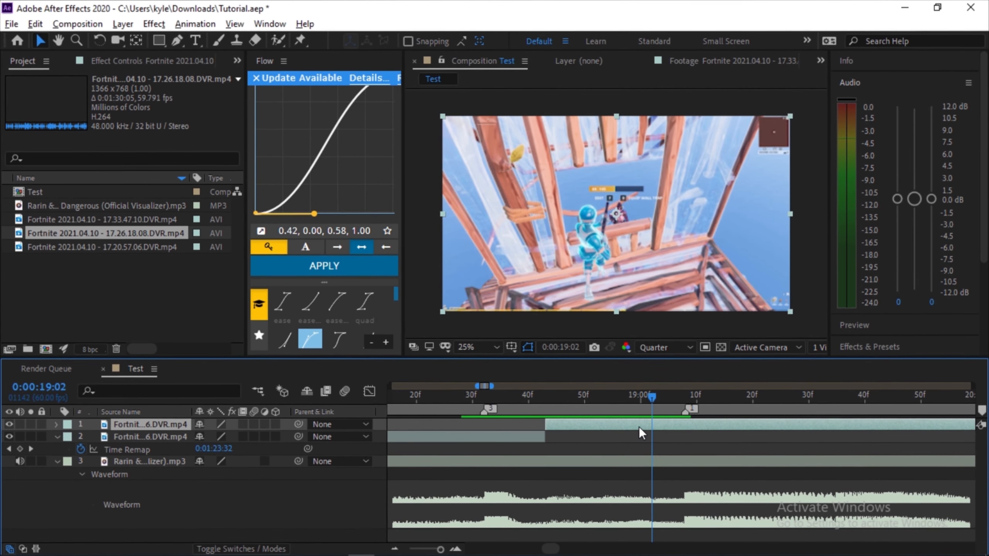
key("ctrl+shift+d")
Step: Show Time Remap on the middle gameplay segment and add keyframes at its start, 0:00:18:43, and its end, 0:00:19:02
left_click(565, 401)
left_click_drag(564, 404, 562, 405)
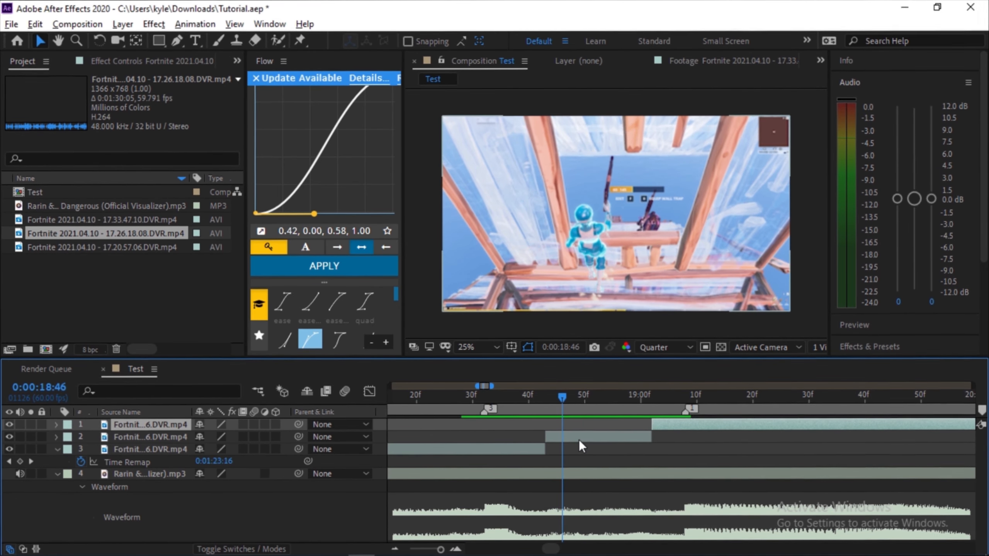
left_click(570, 437)
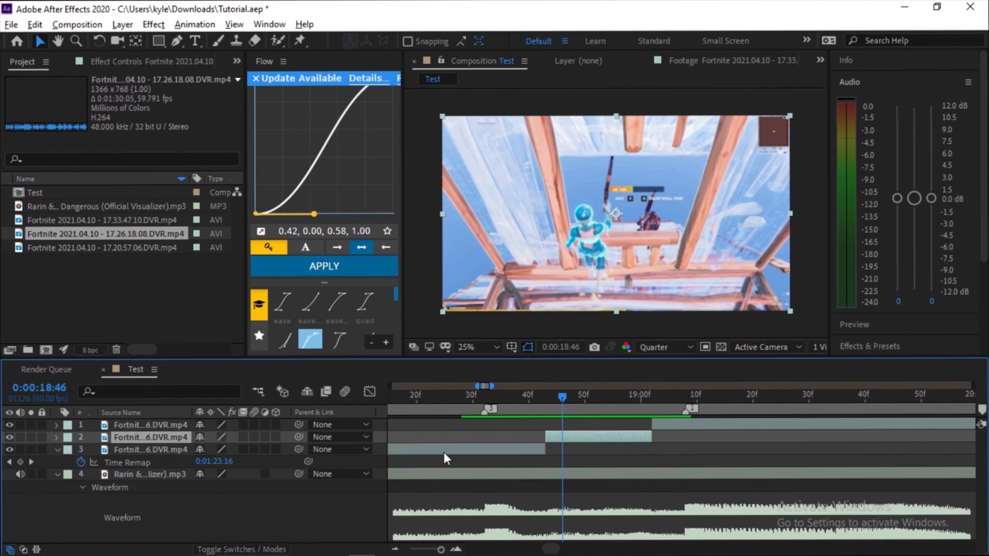
key("ctrl+alt+t")
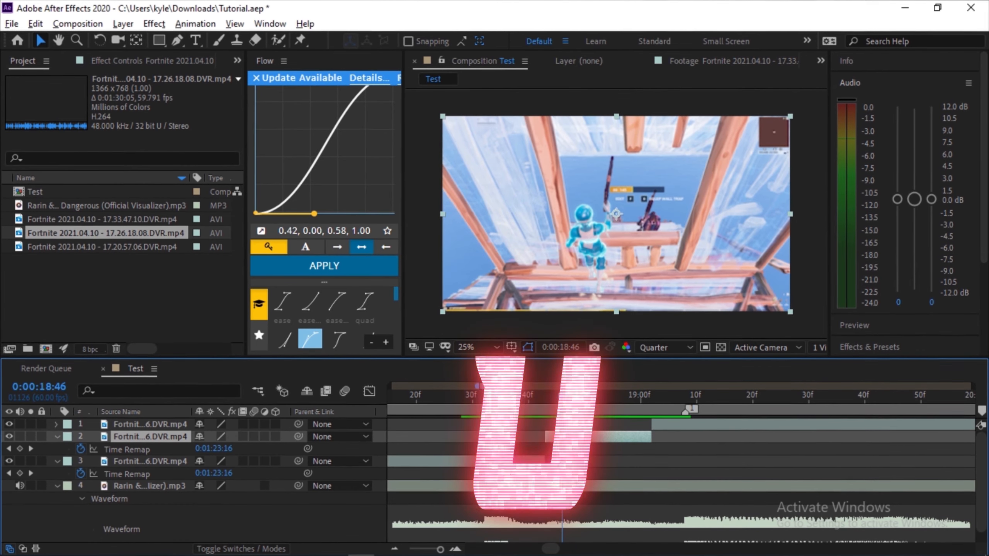
scroll(571, 438, "up", 2)
left_click_drag(540, 389, 475, 409)
key("Page_Up")
key("Page_Up")
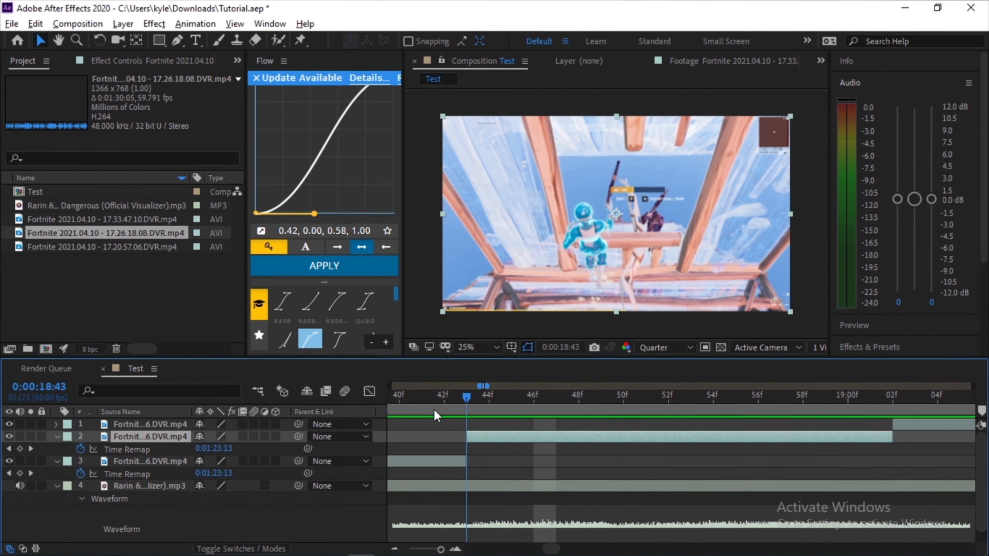
left_click(20, 450)
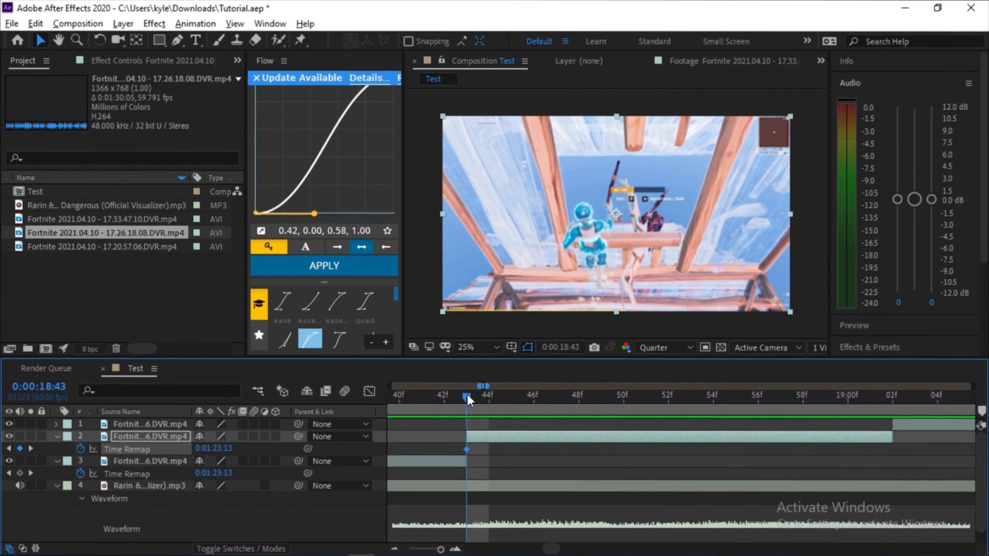
left_click_drag(467, 394, 892, 426)
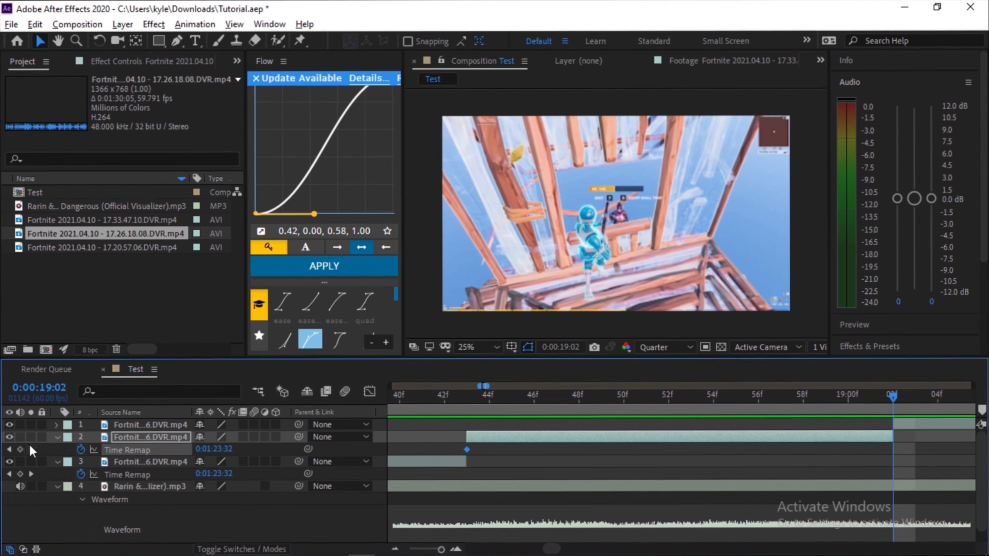
left_click(20, 450)
Step: Apply Easy Ease to both Time Remap keyframes of the middle segment and show them in the Graph Editor
key("minus")
left_click_drag(693, 454, 524, 447)
key("F9")
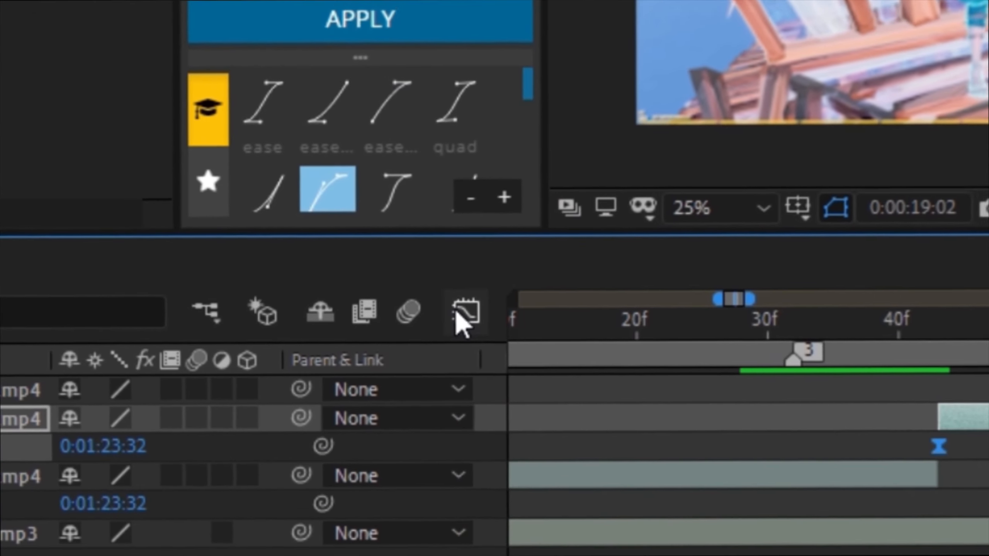
left_click(368, 391)
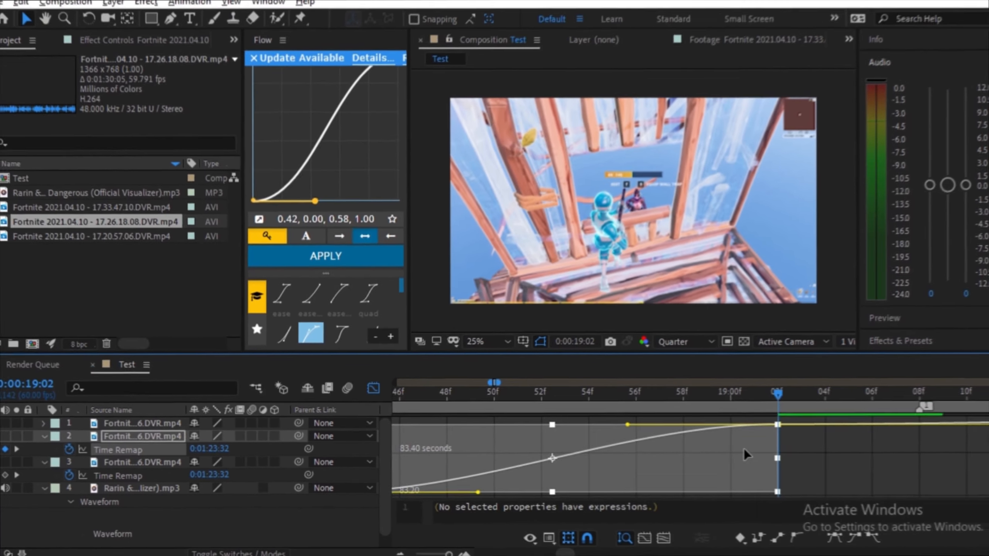
Step: Bend the middle segment's Time Remap curve by raising the first keyframe's outgoing handle and pulling the second keyframe's incoming handle down and closer
scroll(924, 450, "down", 1)
left_click(860, 462)
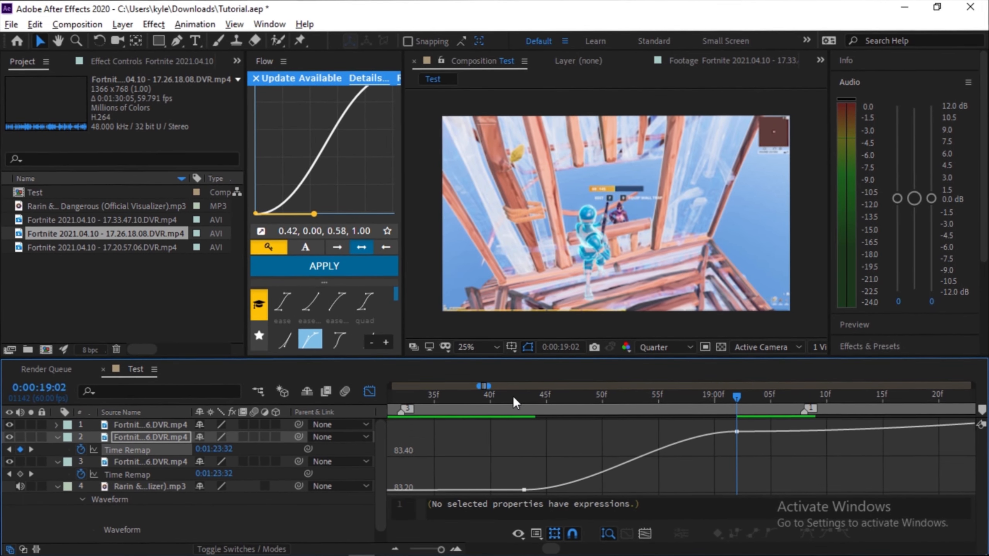
left_click(502, 396)
left_click(524, 490)
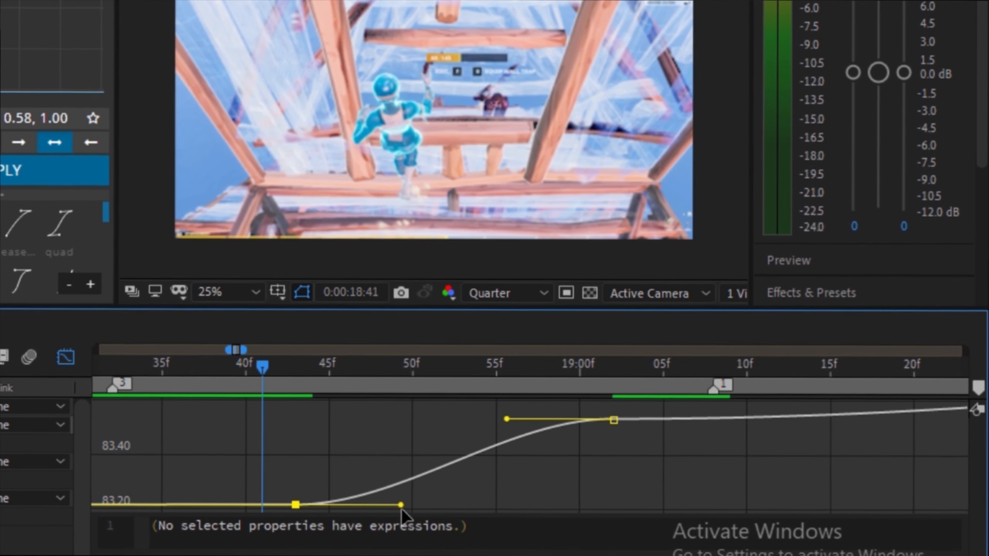
left_click_drag(401, 505, 397, 429)
left_click_drag(507, 416, 590, 475)
Step: Preview the velocity from about 0:00:18:37, and shorten the first keyframe's handle while pulling the second keyframe's handle further down
left_click_drag(267, 366, 195, 385)
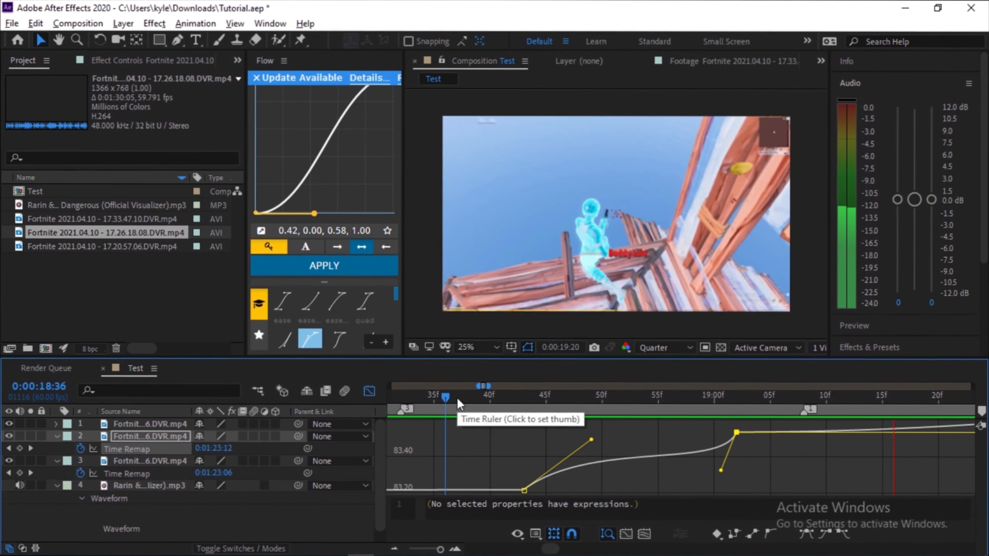
left_click(339, 382)
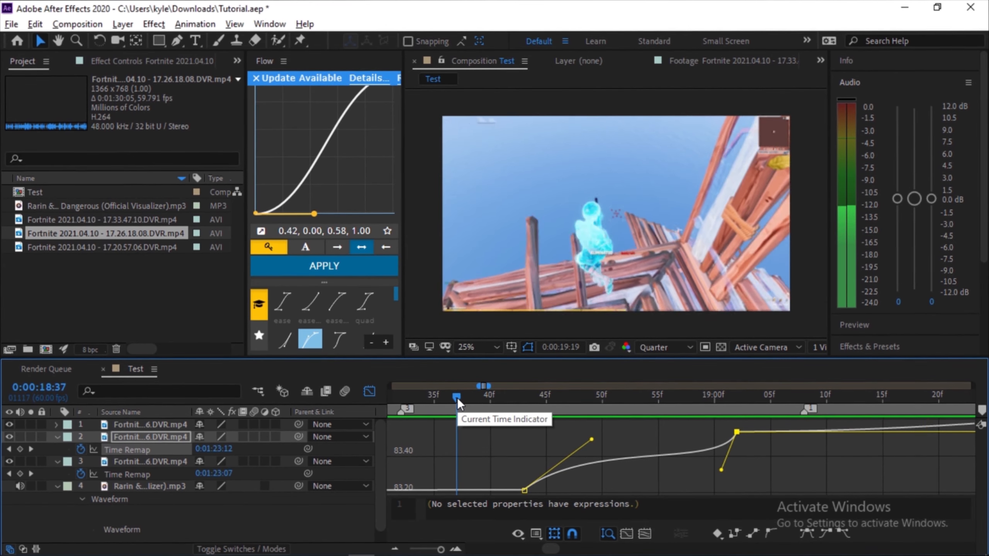
key("space")
left_click_drag(592, 439, 569, 425)
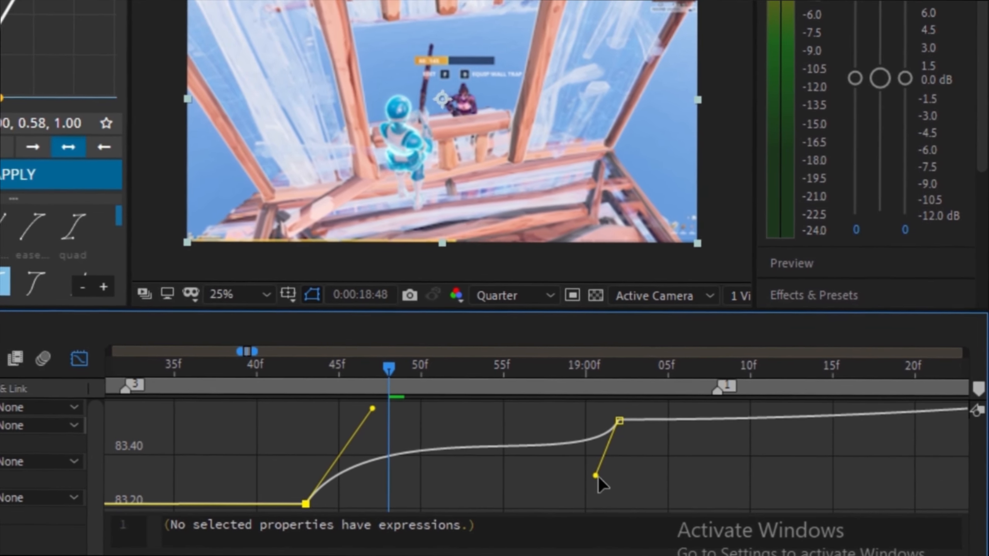
left_click_drag(721, 469, 713, 481)
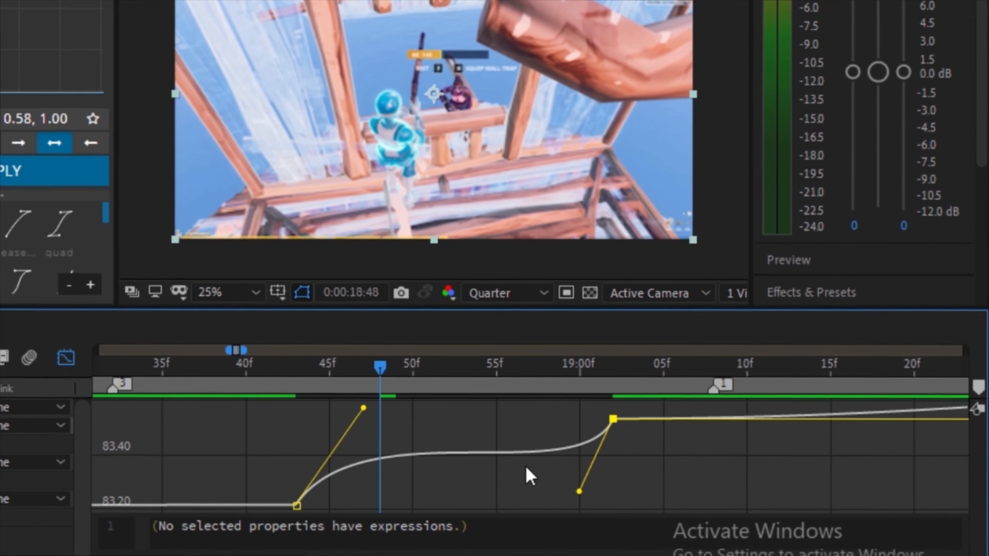
Step: Play back the adjusted ramp from about 0:00:18:35 to check its velocity into marker 1
key("space")
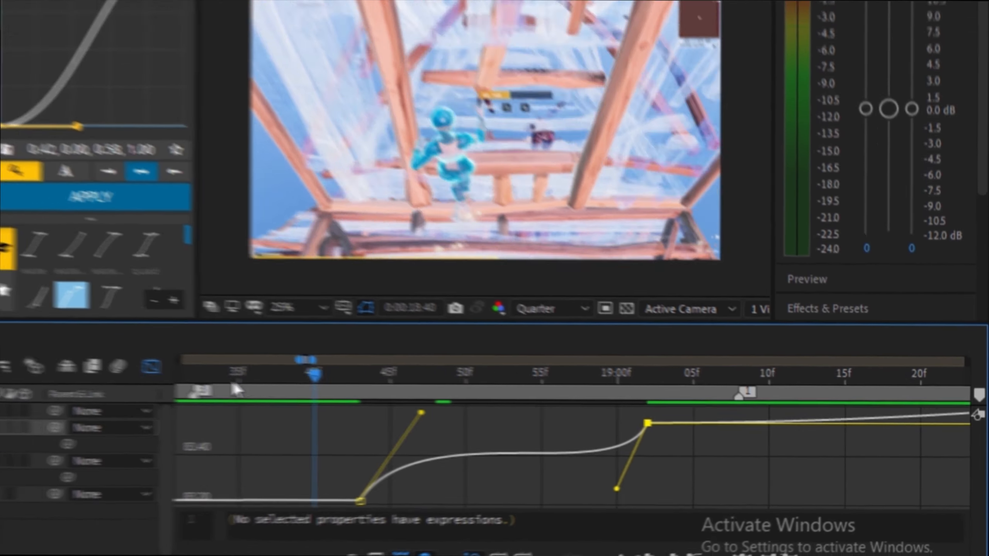
left_click(239, 375)
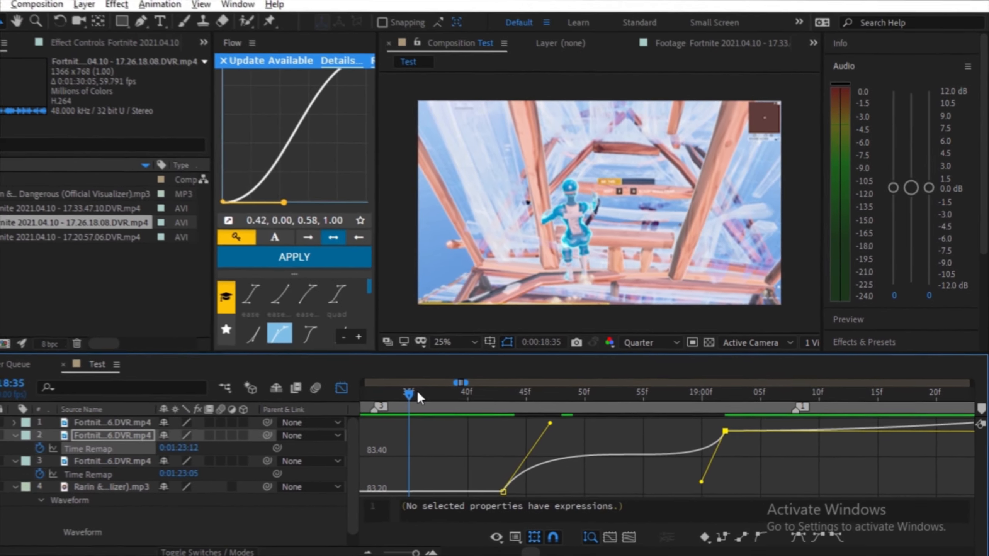
key("space")
left_click(252, 374)
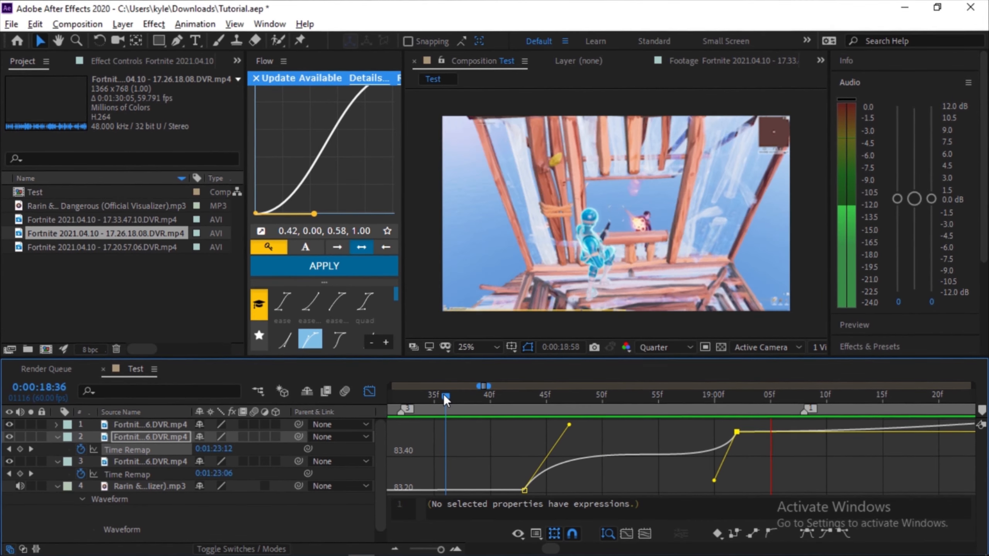
Step: Turn on frame blending for the middle gameplay segment and for the composition
left_click_drag(479, 405, 590, 407)
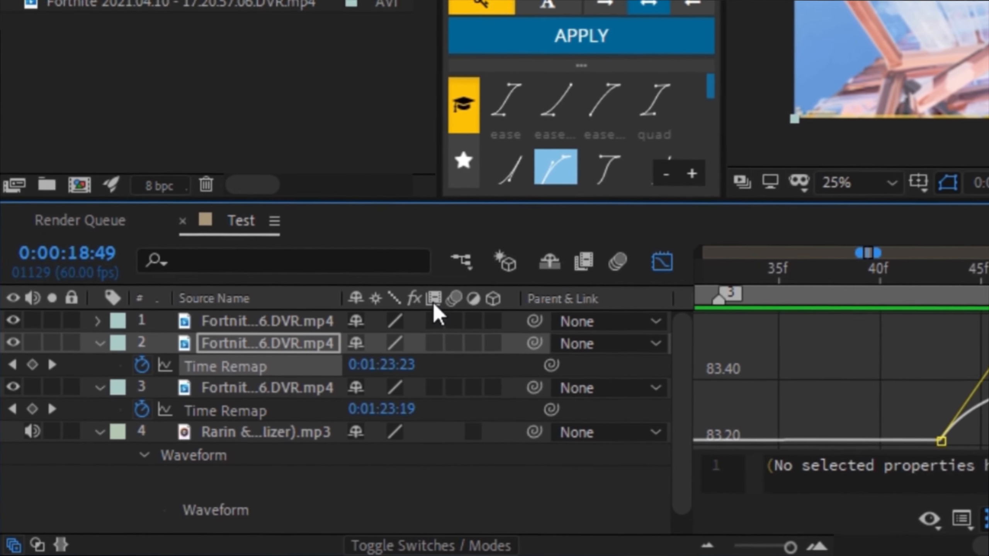
left_click(434, 343)
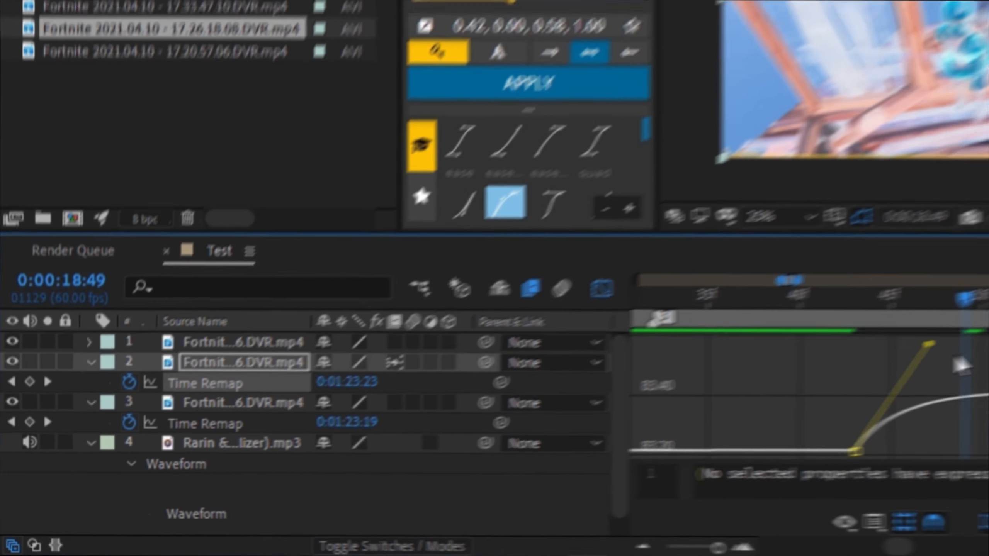
scroll(954, 358, "down", 3)
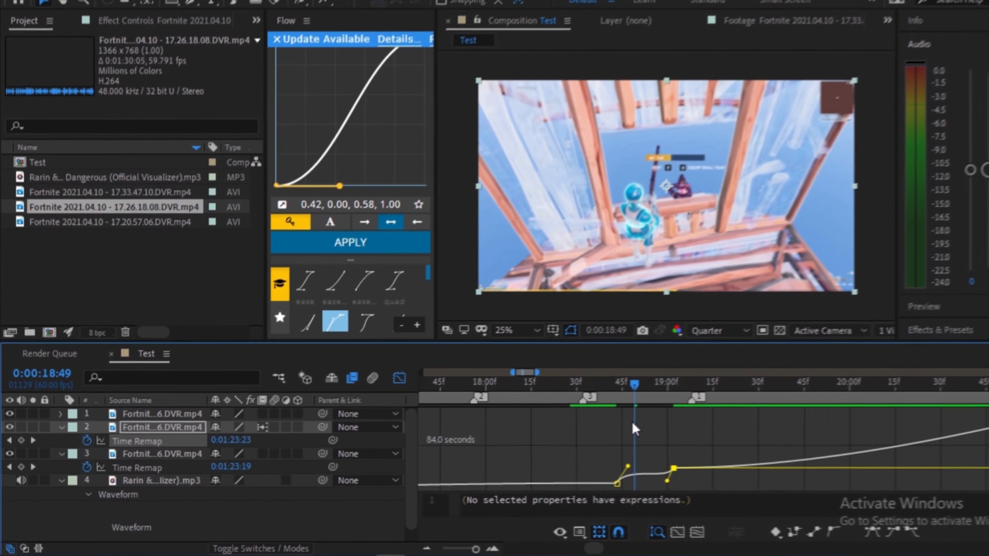
scroll(955, 355, "up", 3)
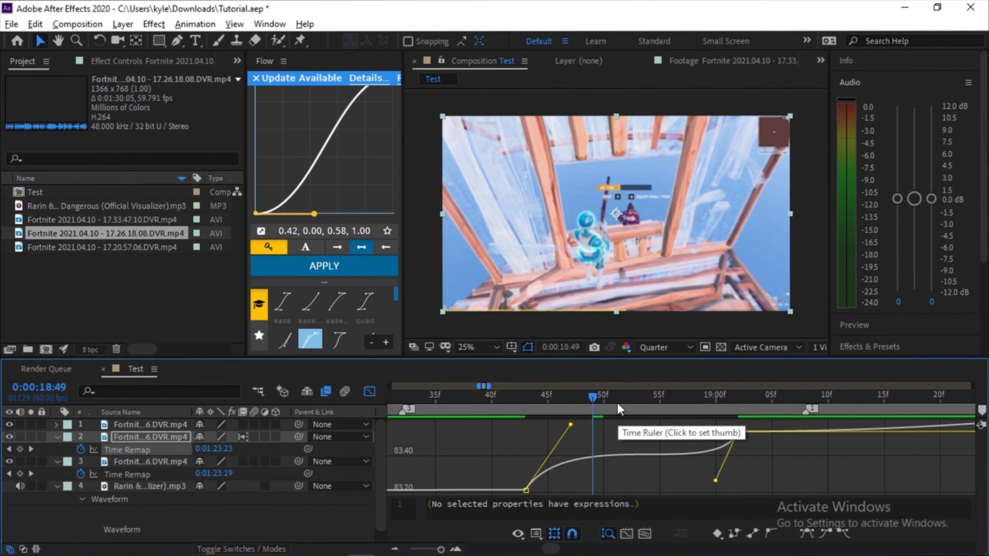
Step: Preview the frame-blended ramp starting between 0:00:18:32 and 0:00:18:37
scroll(580, 449, "down", 1)
left_click_drag(586, 398, 491, 405)
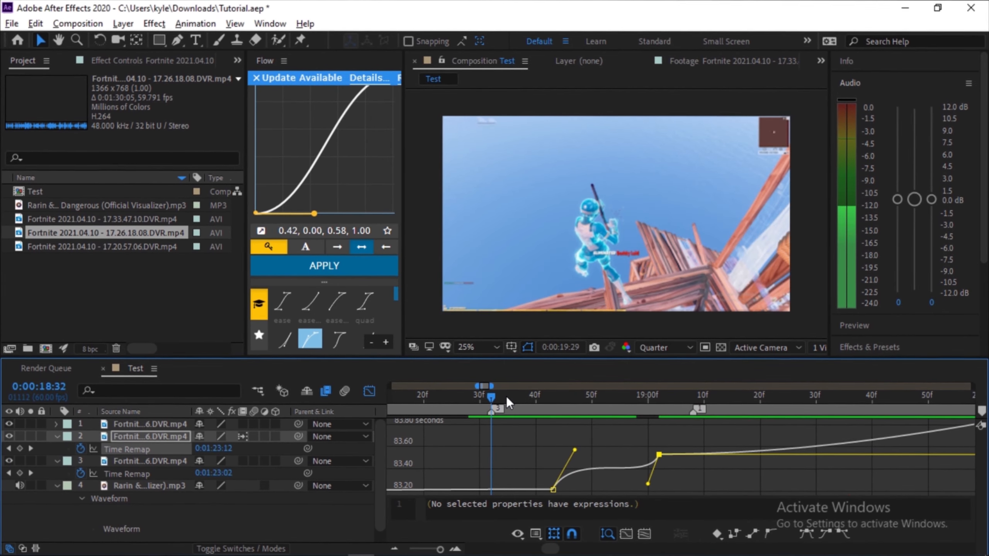
left_click(507, 399)
left_click_drag(506, 395, 520, 396)
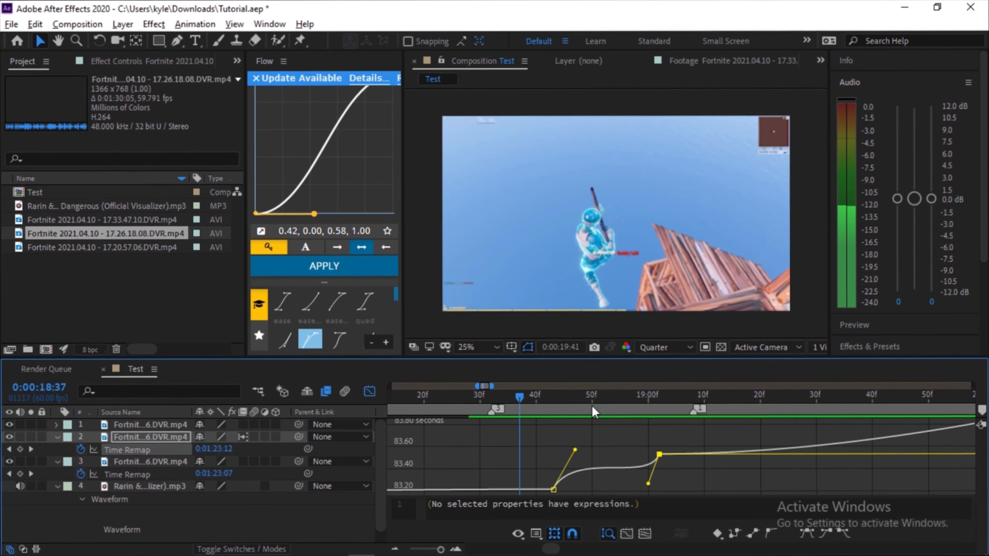
Step: Fine-tune the middle segment's speed curve by lowering the second keyframe's handle and slightly shortening the first keyframe's handle
scroll(579, 406, "up", 1)
left_click(596, 404)
scroll(601, 413, "up", 1)
scroll(810, 465, "down", 1)
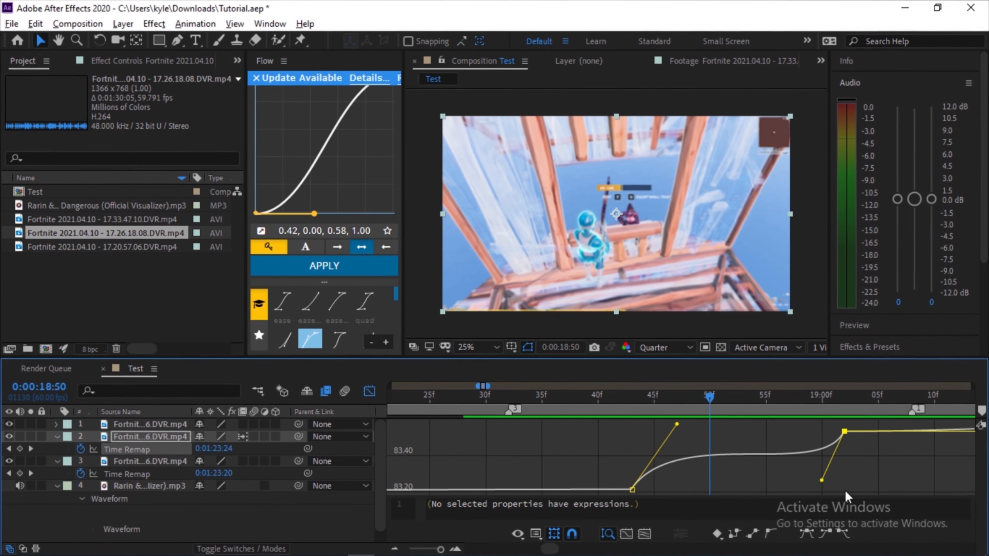
left_click_drag(822, 481, 822, 489)
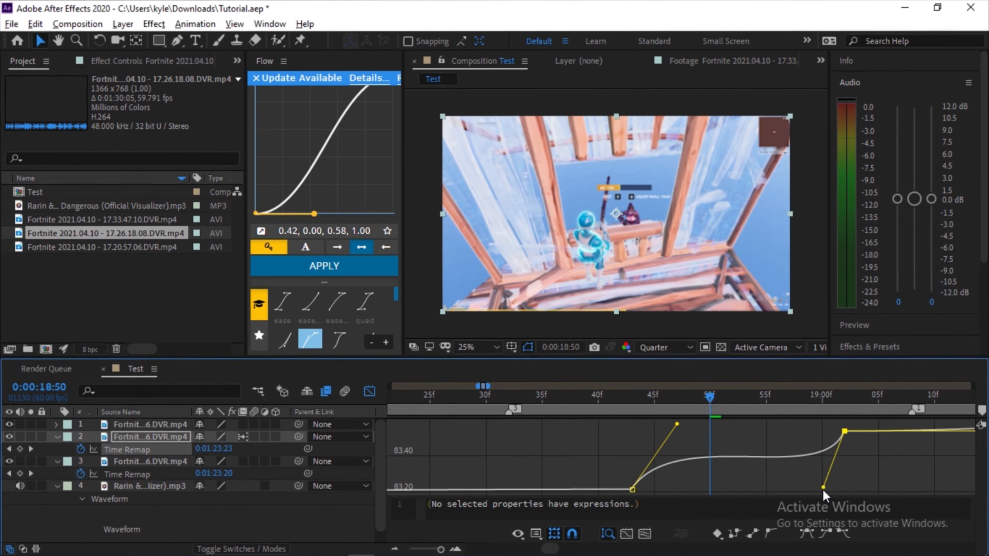
left_click_drag(677, 423, 671, 424)
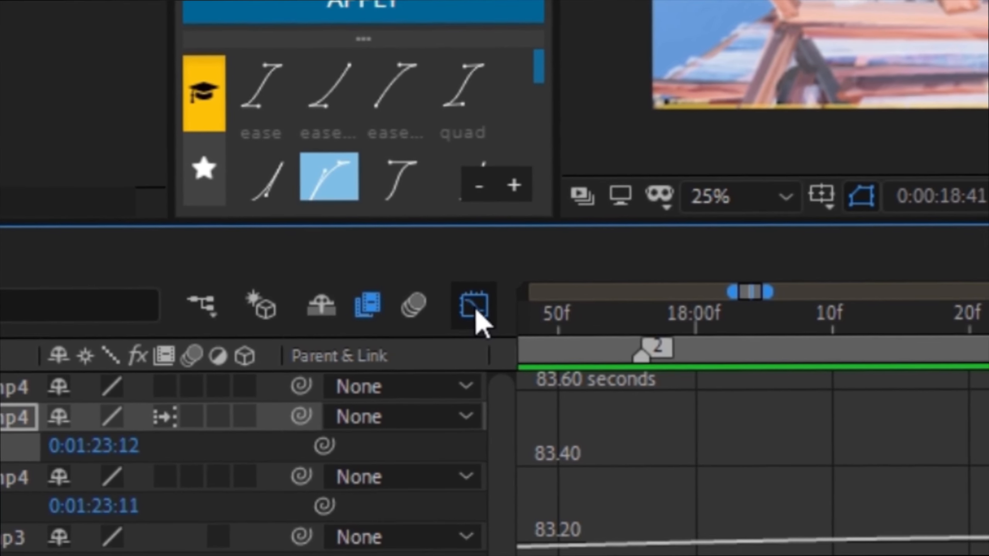
Step: Exit the Graph Editor, reveal Time Remap on the last gameplay segment, and add a keyframe at its start, 0:00:19:02
left_click(477, 312)
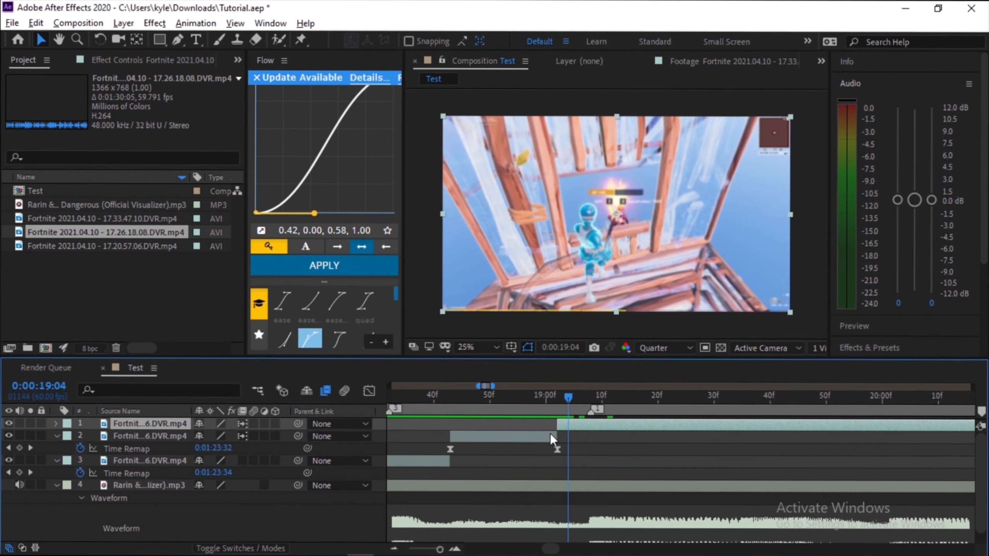
scroll(550, 433, "right", 2)
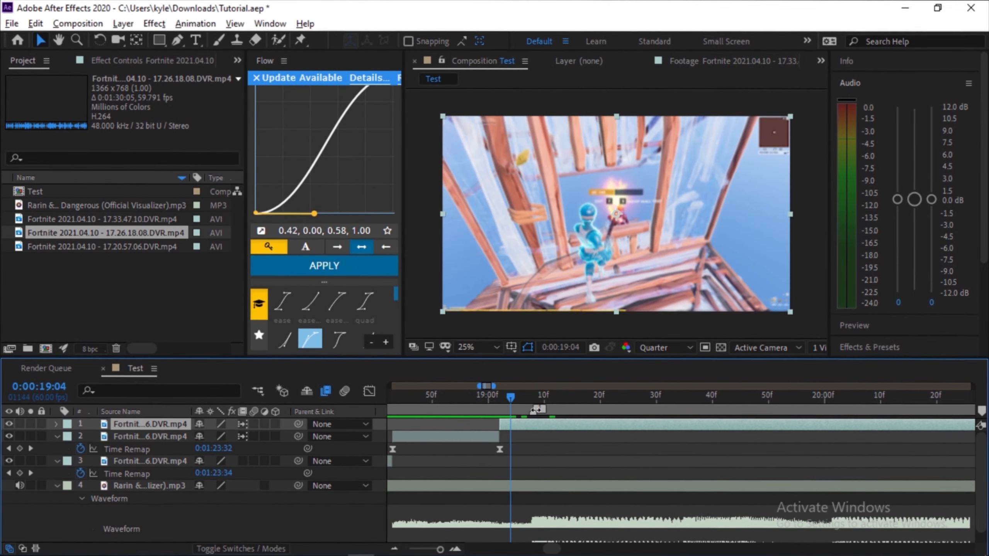
left_click_drag(510, 397, 503, 406)
scroll(497, 409, "up", 2)
scroll(551, 437, "down", 1)
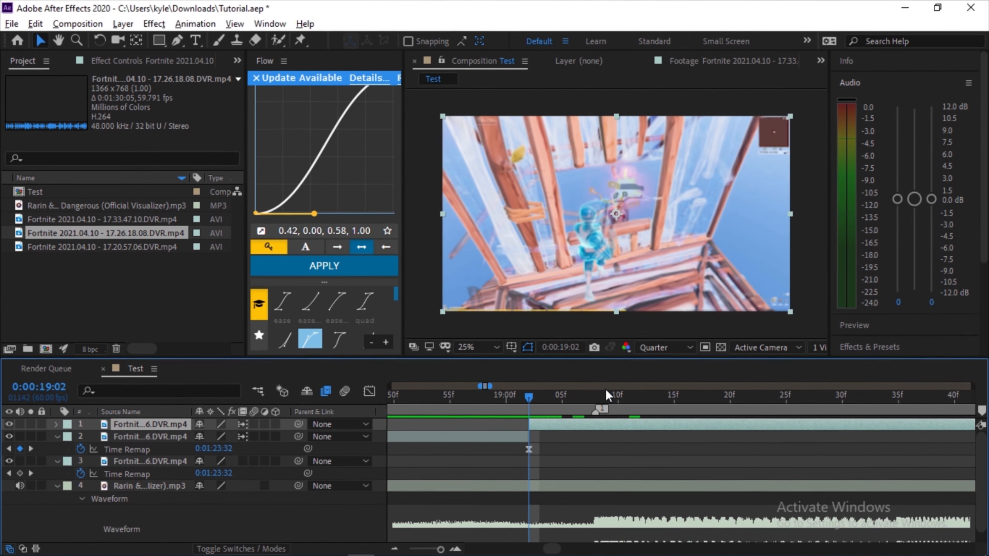
key("u")
left_click(20, 437)
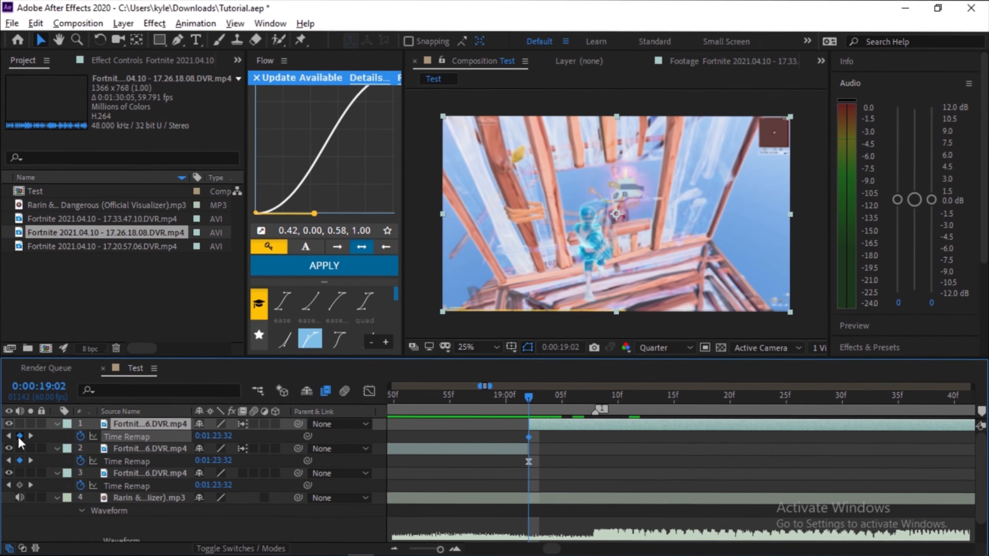
Step: Add a second Time Remap keyframe at 0:00:19:17, with both keyframes Easy Eased, and show them in the Graph Editor
scroll(530, 430, "right", 2)
left_click_drag(441, 399, 607, 404)
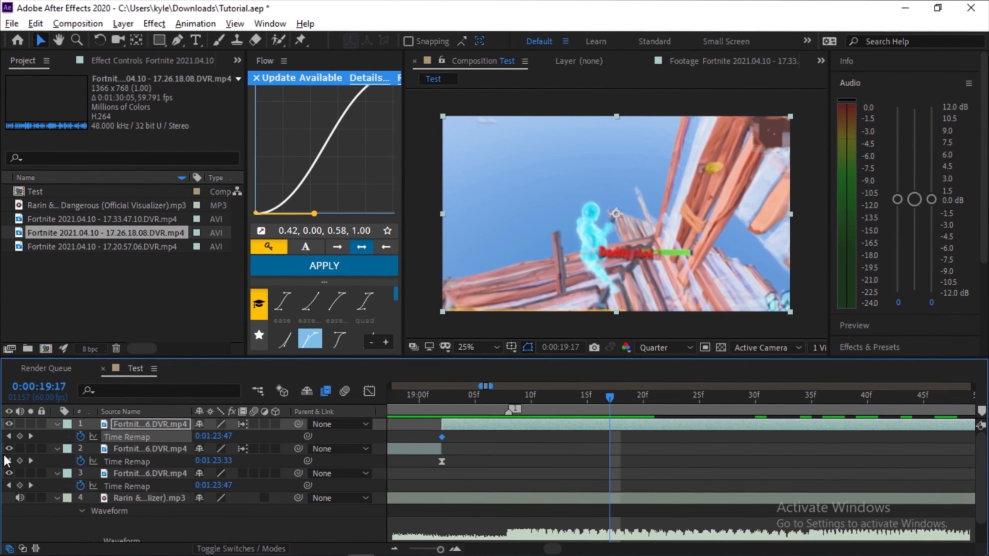
left_click(20, 437)
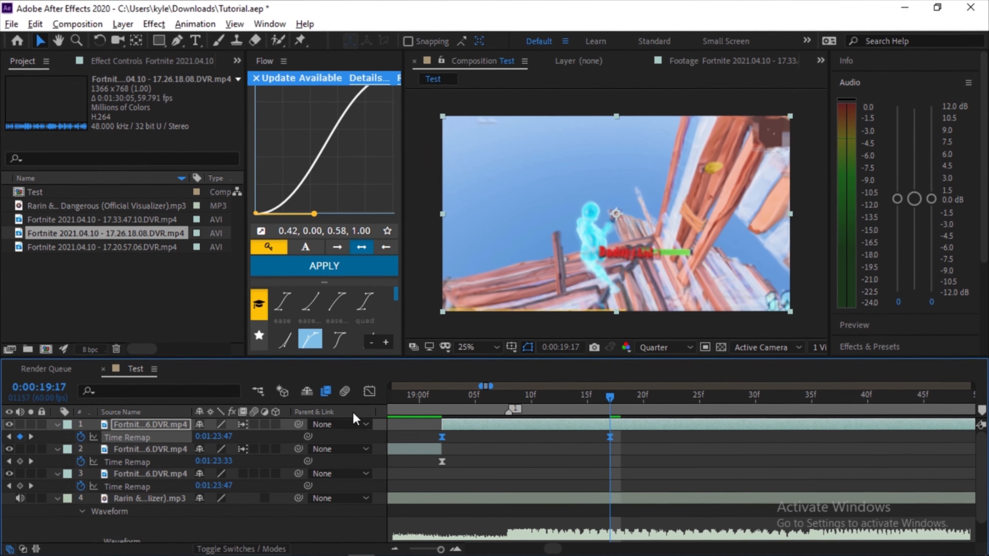
left_click(369, 391)
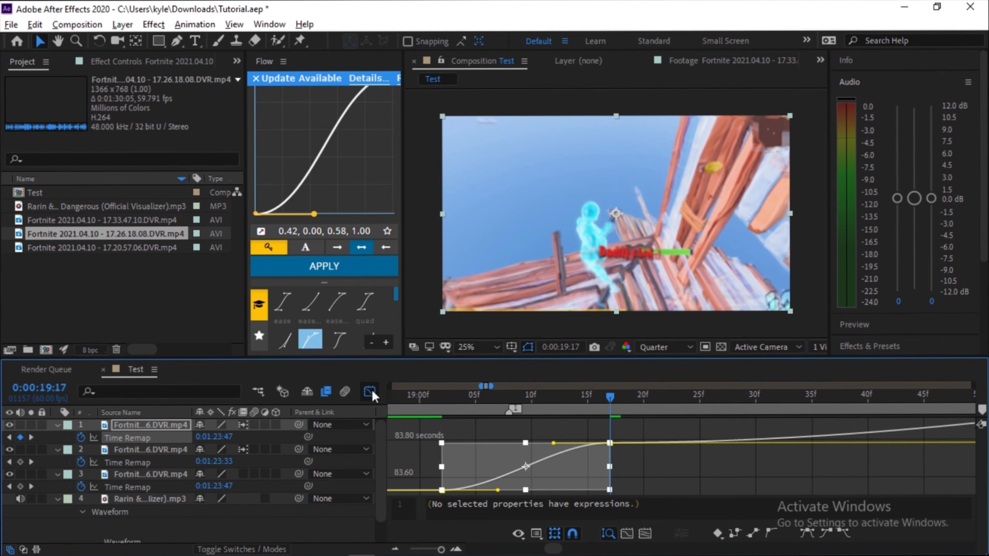
Step: Shape the last segment's curve to start fast and flatten out by raising the first keyframe's handle steeply and extending the second's back toward it
left_click(680, 466)
scroll(400, 468, "left", 1)
scroll(511, 480, "up", 3)
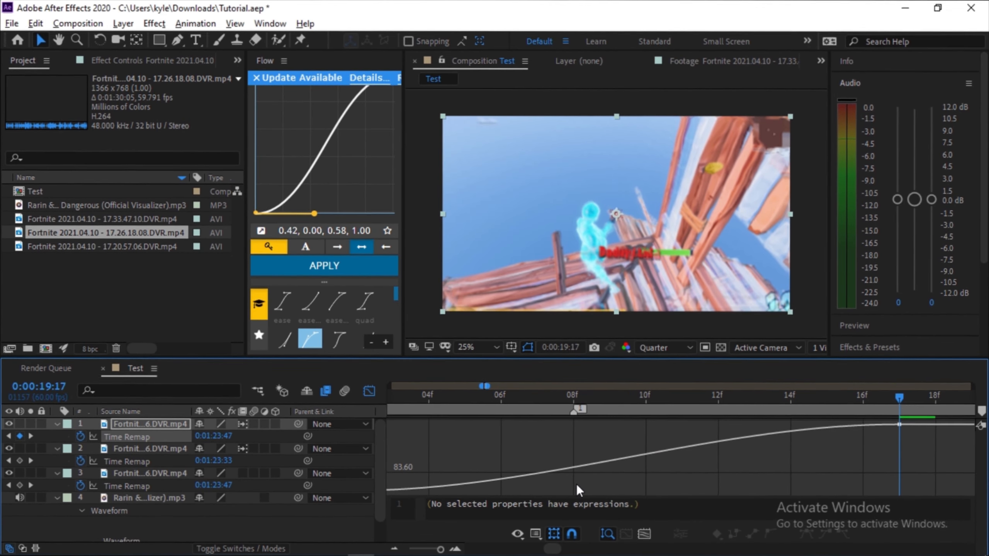
scroll(576, 484, "down", 2)
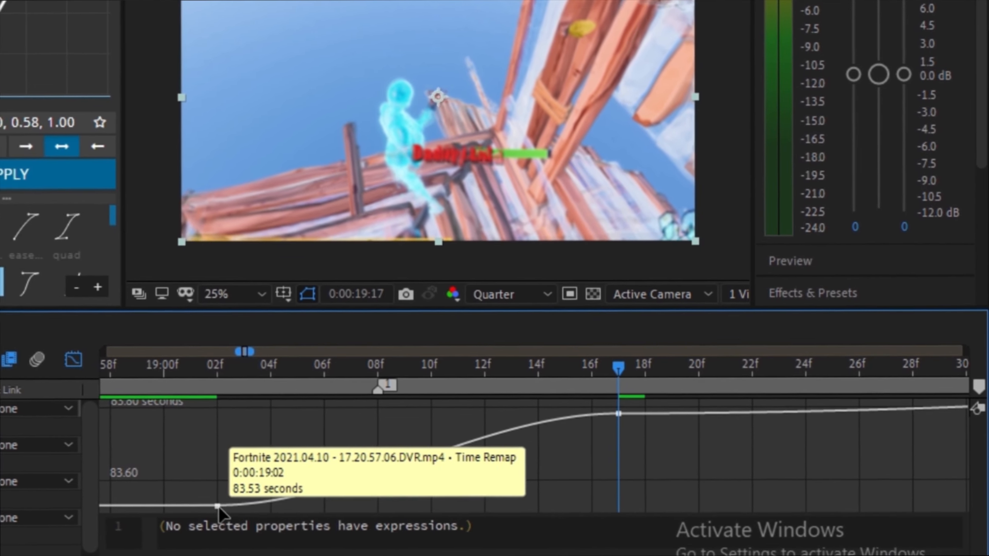
left_click(219, 507)
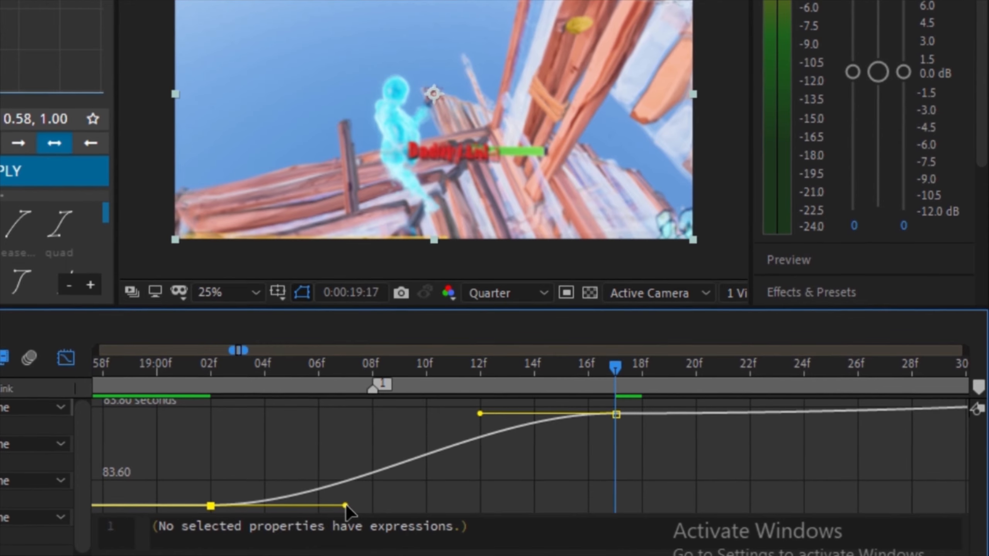
left_click_drag(346, 506, 168, 416)
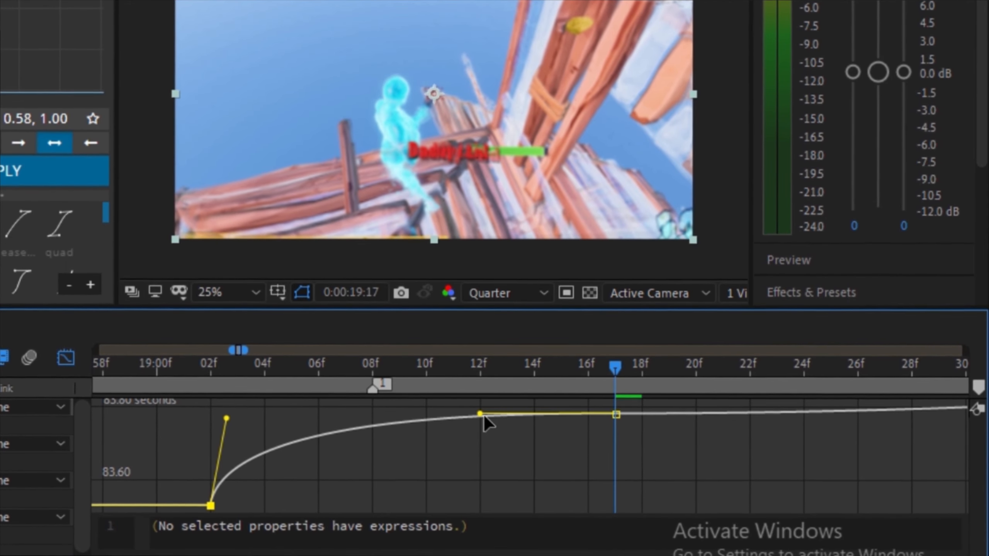
left_click_drag(482, 414, 271, 426)
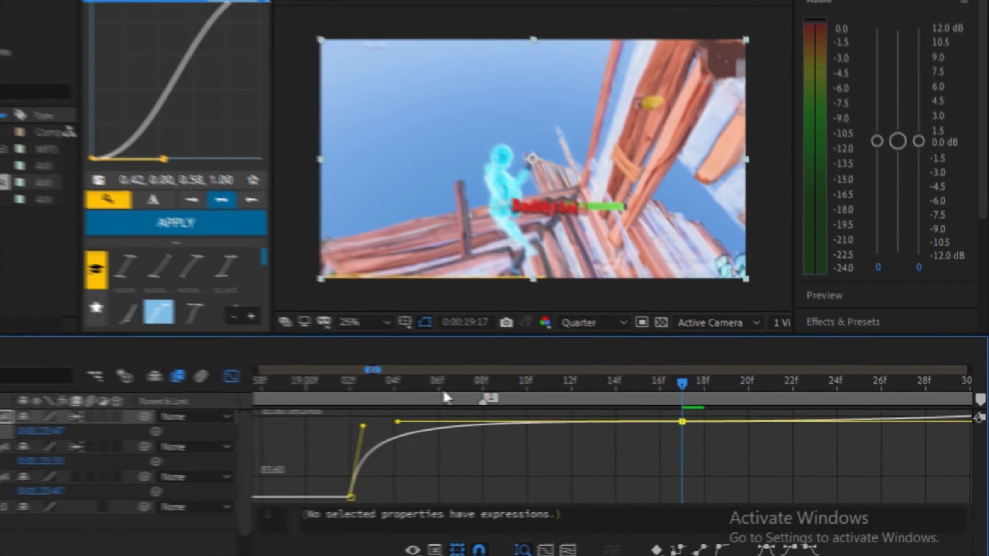
Step: Preview the velocity across the middle and last segments from about 0:00:18:46 and inspect the curve around marker 1
left_click_drag(265, 372, 157, 371)
scroll(336, 450, "down", 2)
scroll(555, 453, "left", 1)
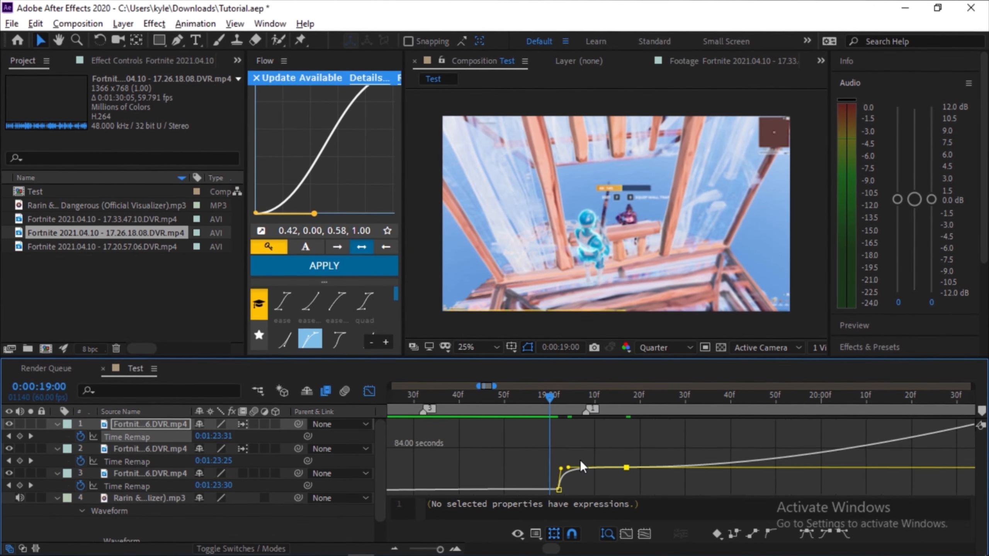
scroll(579, 460, "up", 2)
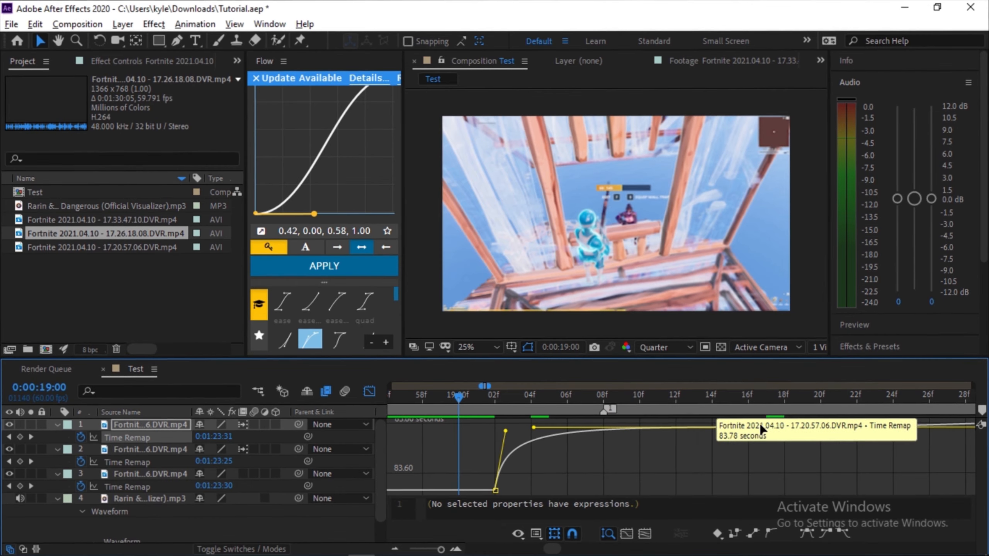
scroll(695, 448, "down", 2)
left_click_drag(576, 396, 448, 397)
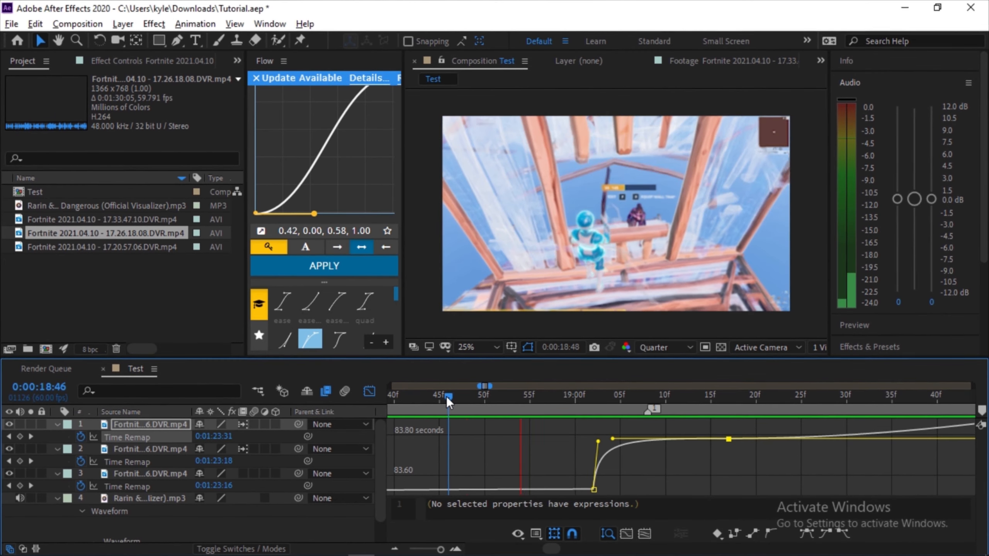
Step: Exit the Graph Editor and move the last segment's second Time Remap keyframe to about 0:00:19:53
left_click_drag(474, 396, 782, 423)
left_click(368, 390)
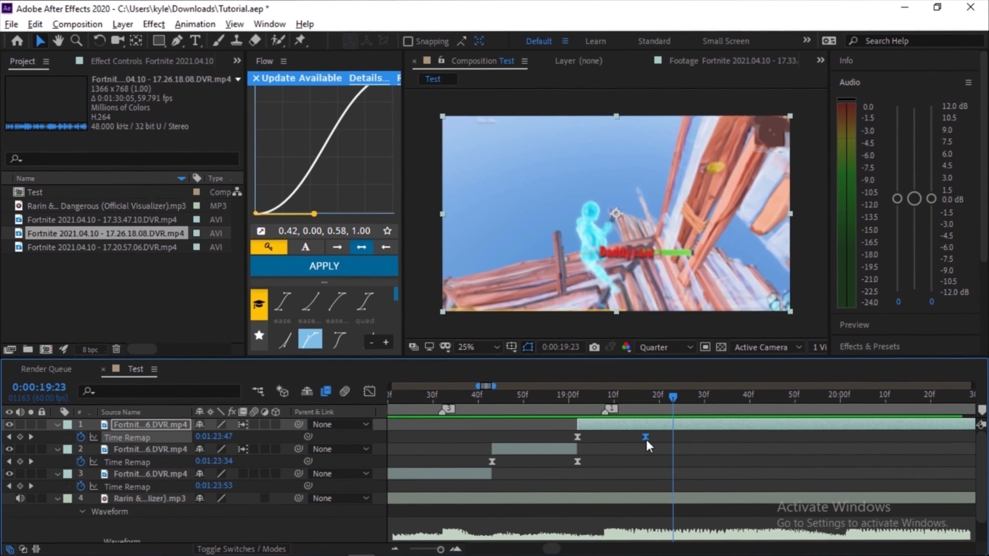
left_click_drag(646, 437, 552, 441)
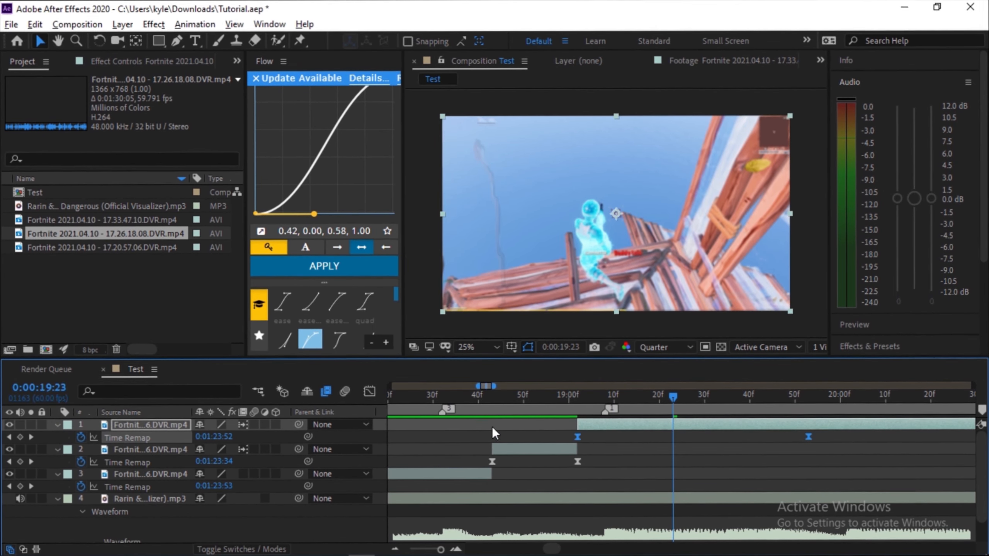
Step: Reopen the last segment's Time Remap curve in the Graph Editor and lower the first keyframe's outgoing handle for a gentler initial rise
left_click(369, 390)
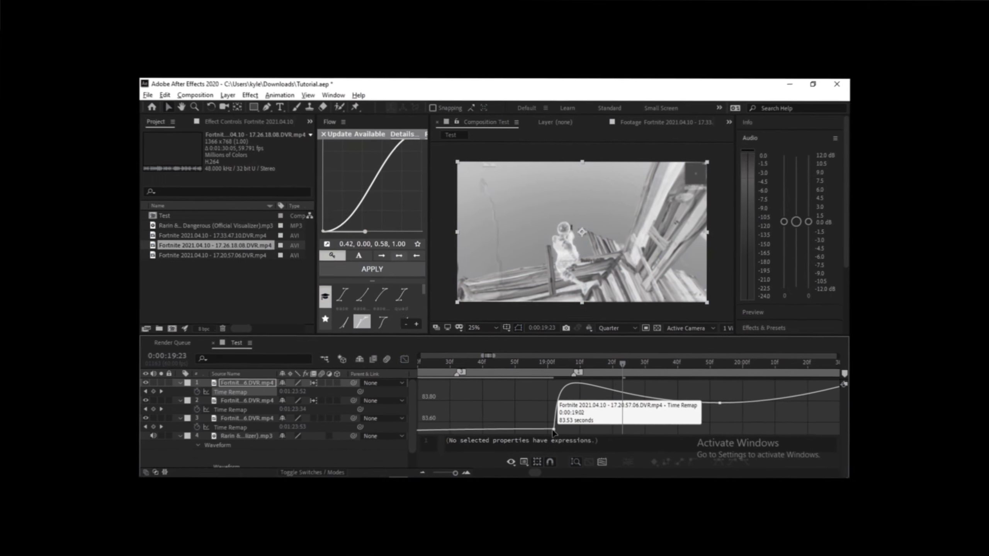
left_click(553, 429)
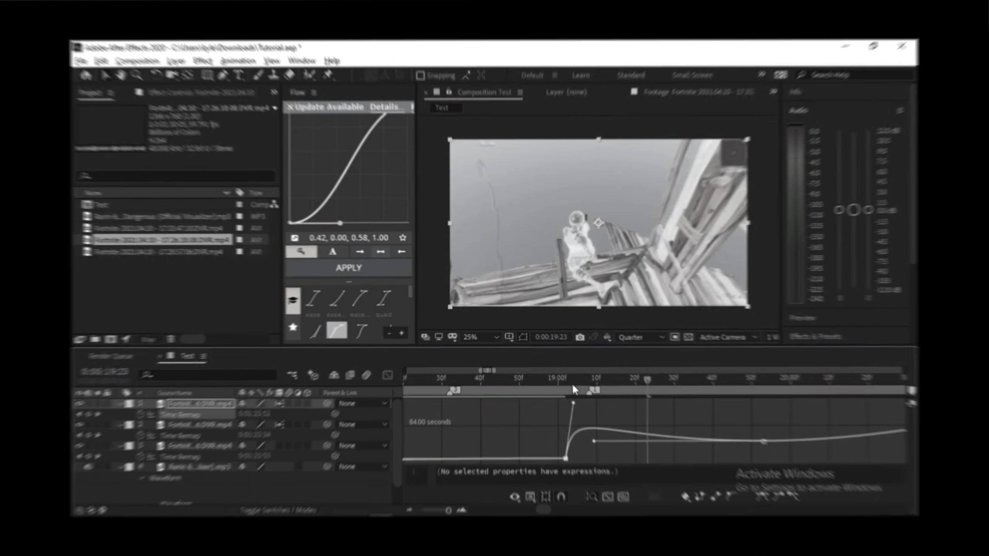
left_click_drag(562, 382, 550, 387)
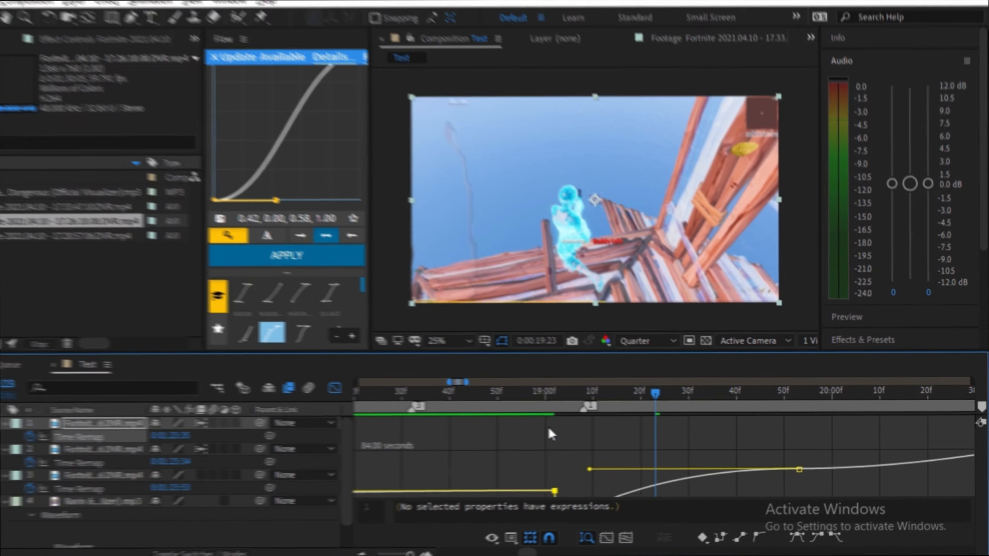
left_click_drag(548, 428, 527, 461)
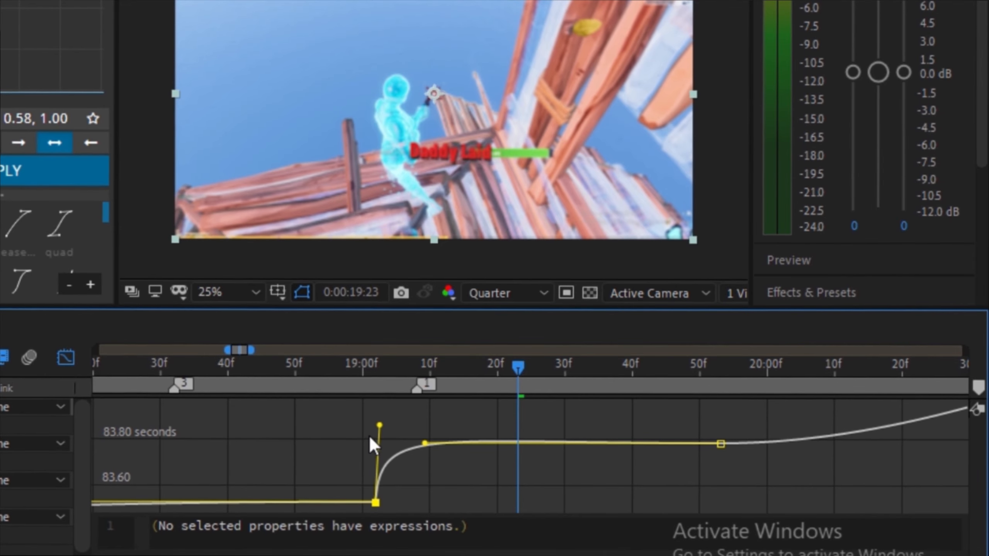
left_click_drag(380, 426, 380, 453)
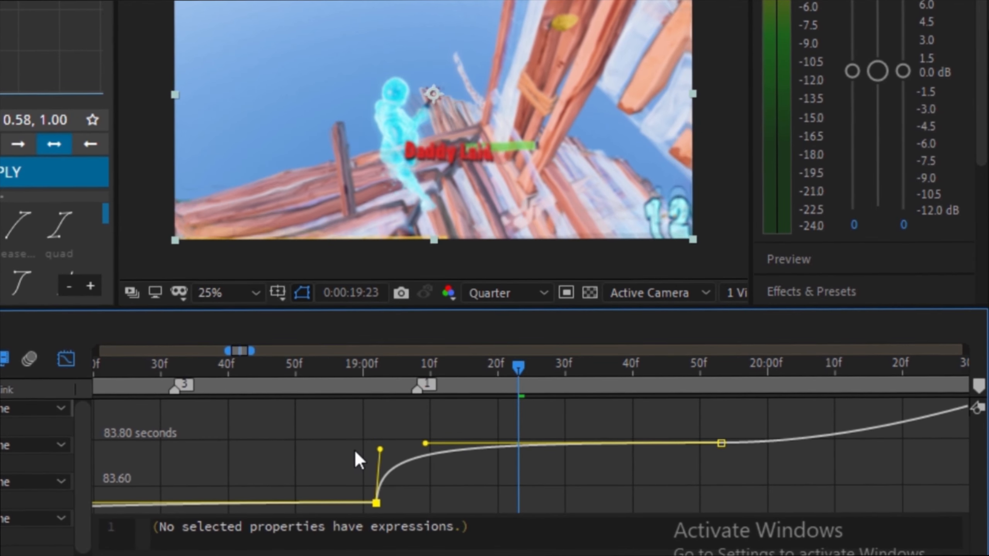
Step: Preview the curve from about 0:00:18:28 and lower the last segment's first keyframe handle slightly further
left_click_drag(368, 368, 143, 371)
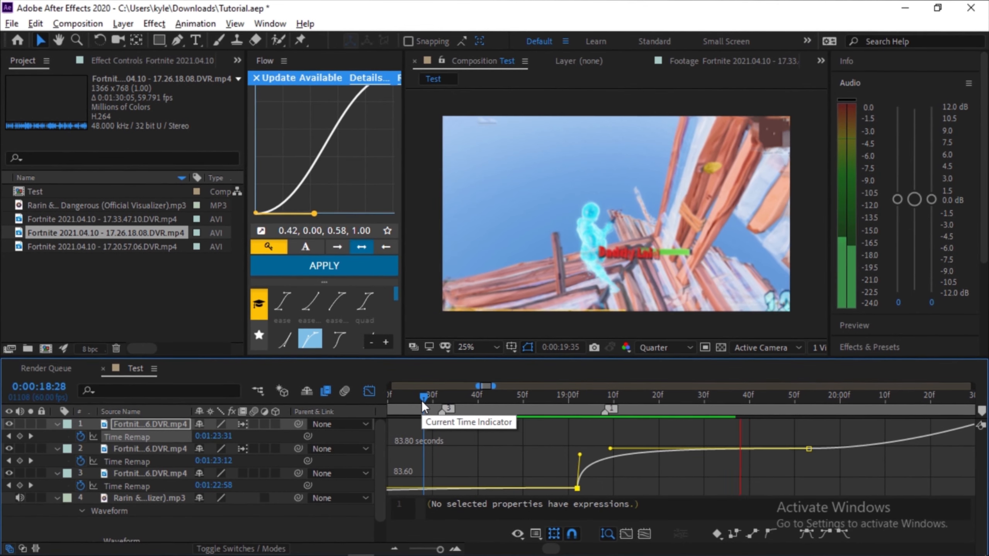
left_click_drag(422, 401, 680, 411)
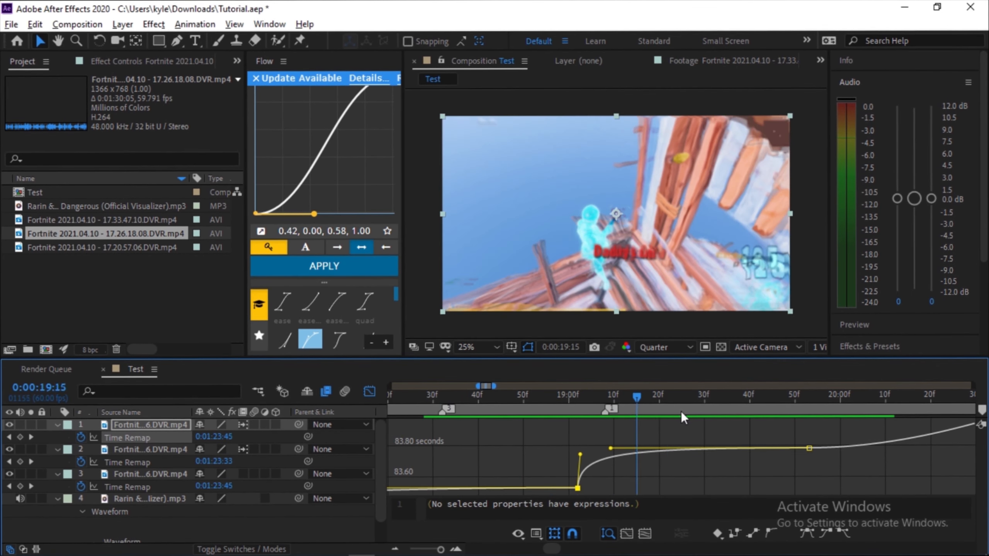
left_click_drag(579, 455, 580, 459)
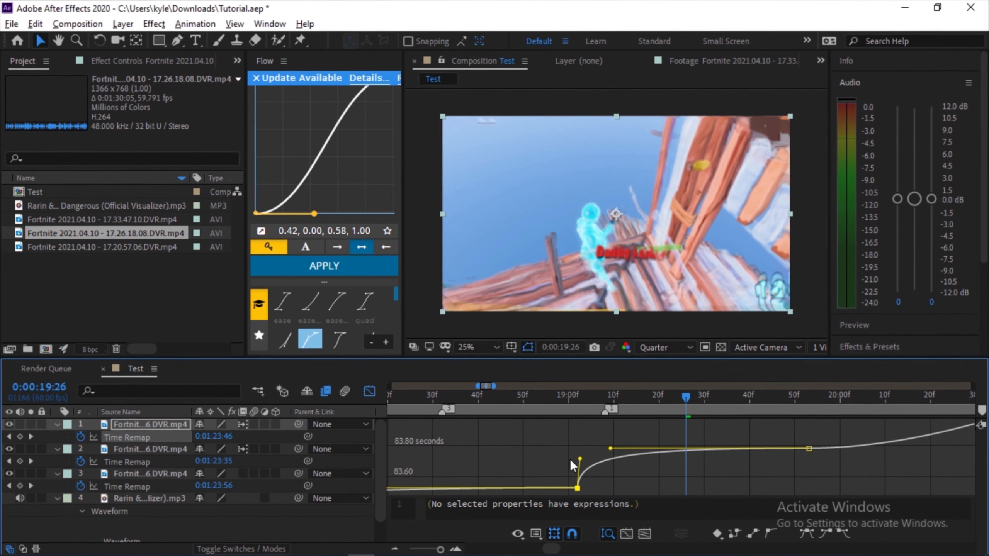
Step: Exit the Graph Editor and play back the segments from just before marker 2
left_click(368, 392)
scroll(588, 444, "down", 2)
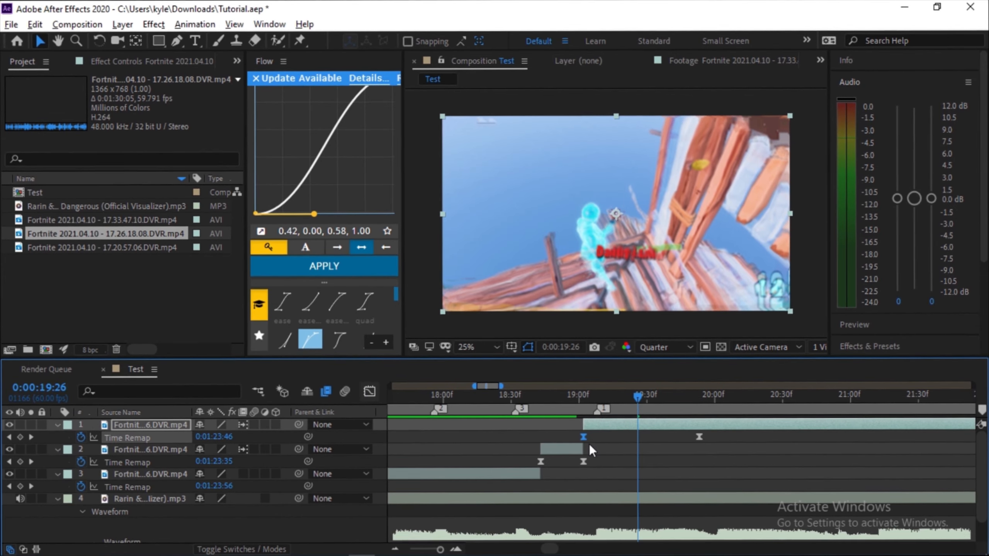
left_click_drag(617, 400, 415, 399)
key("space")
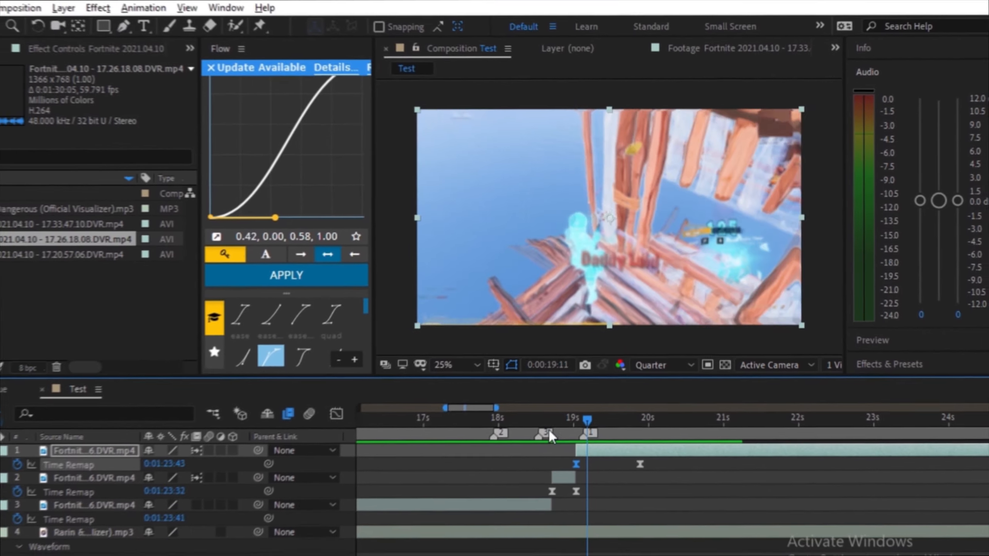
Step: Split the last segment at 0:00:20:14 and delete the part after the cut
left_click_drag(498, 528, 398, 550)
left_click_drag(544, 396, 667, 405)
key("ctrl+shift+d")
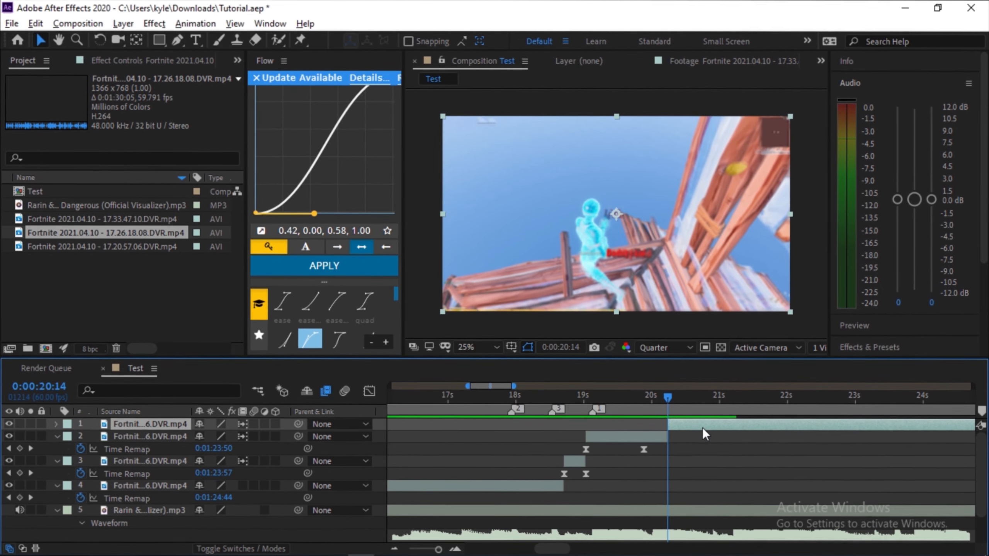
key("Delete")
Step: Scrub and play back the three segments around markers 3 and 1 to check the cuts against the beat
scroll(582, 458, "down", 3)
left_click_drag(582, 458, 632, 443)
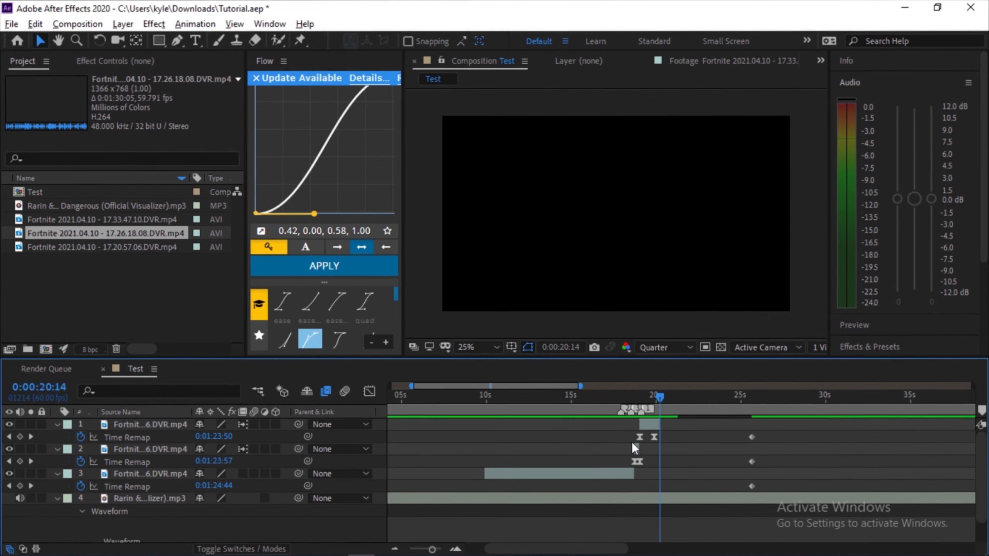
scroll(642, 438, "up", 5)
scroll(563, 432, "down", 5)
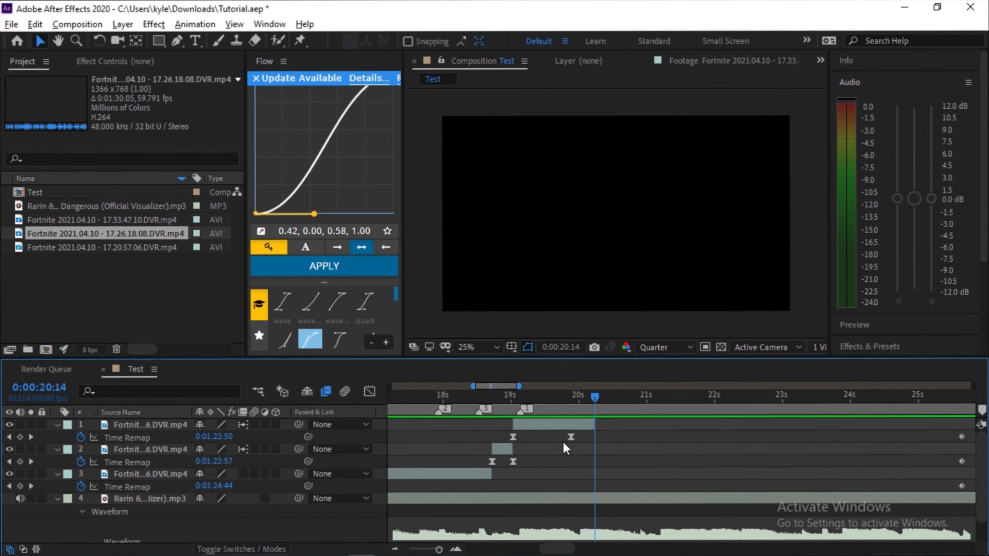
left_click_drag(529, 396, 503, 401)
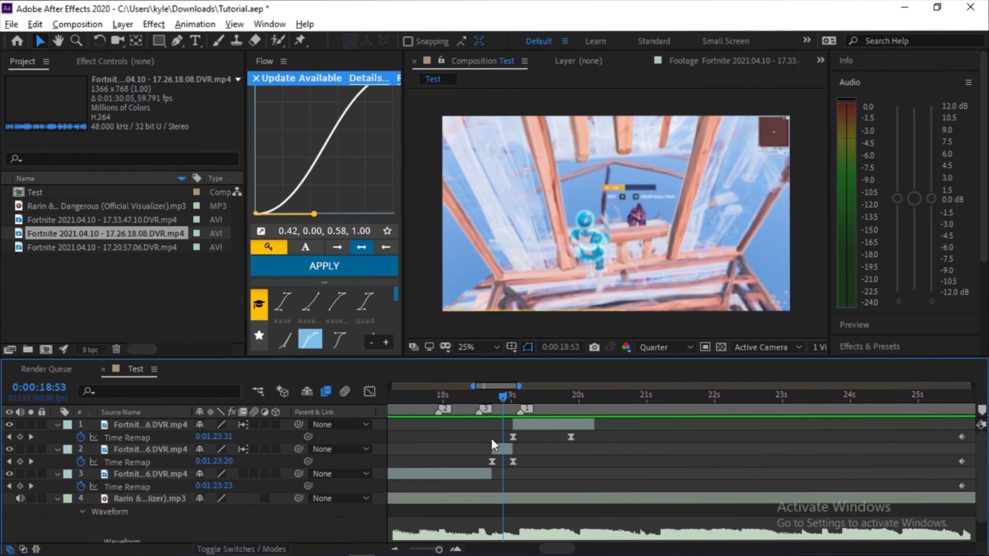
scroll(491, 438, "up", 2)
scroll(559, 435, "up", 1)
left_click(609, 405)
scroll(609, 415, "down", 5)
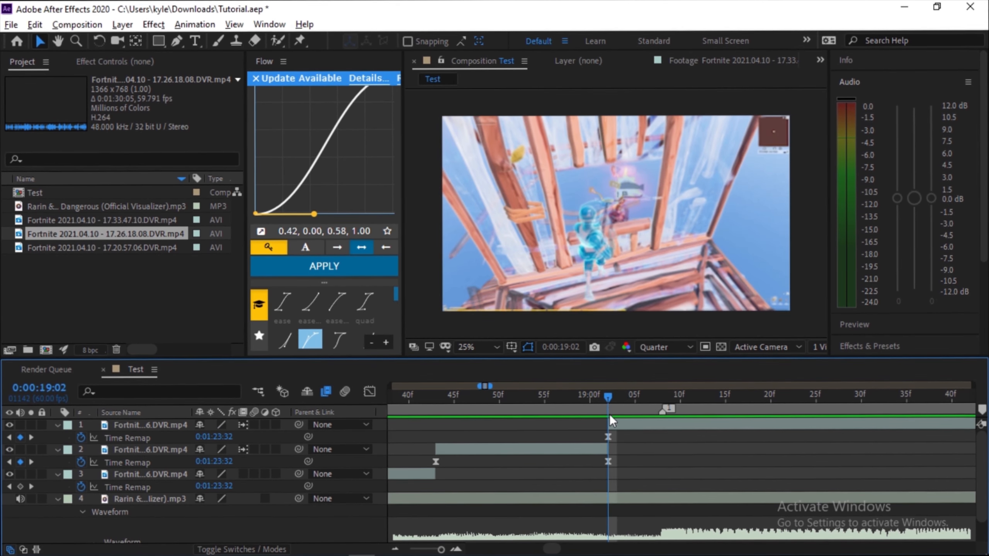
left_click_drag(609, 400, 527, 432)
key("space")
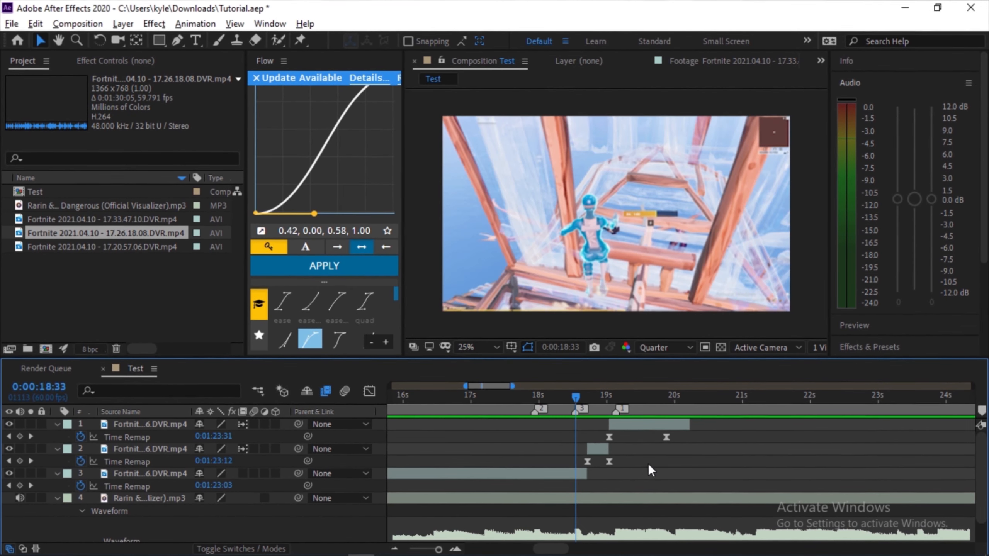
Step: Select the first two segments and move them earlier together so the second one ends at marker 2, 0:00:17:56
scroll(665, 465, "left", 1)
left_click(587, 470)
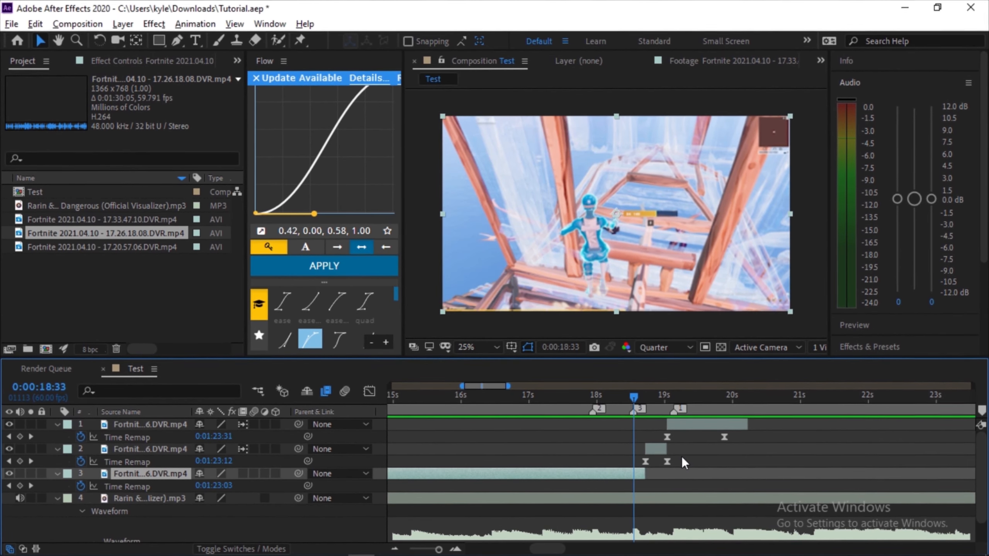
left_click(659, 449, "shift")
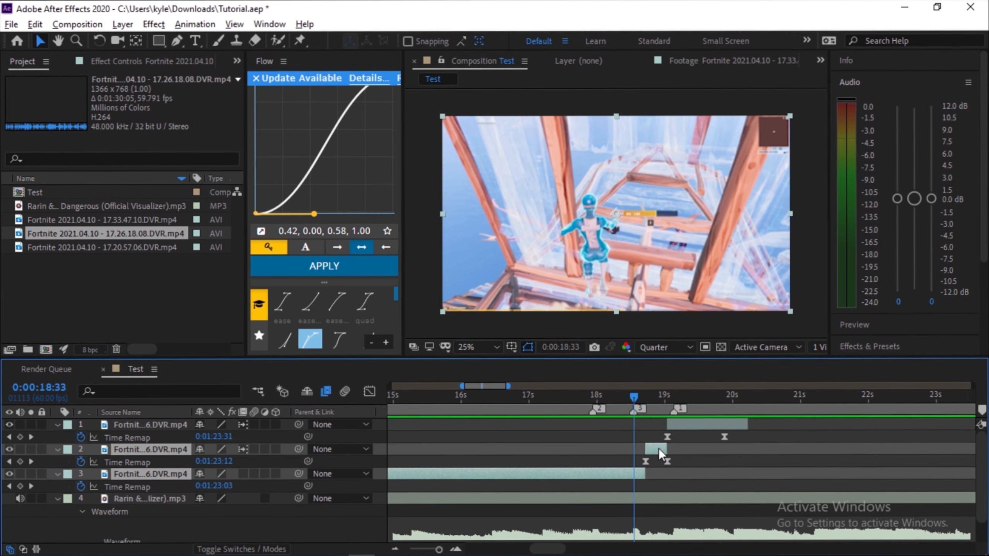
key("equal")
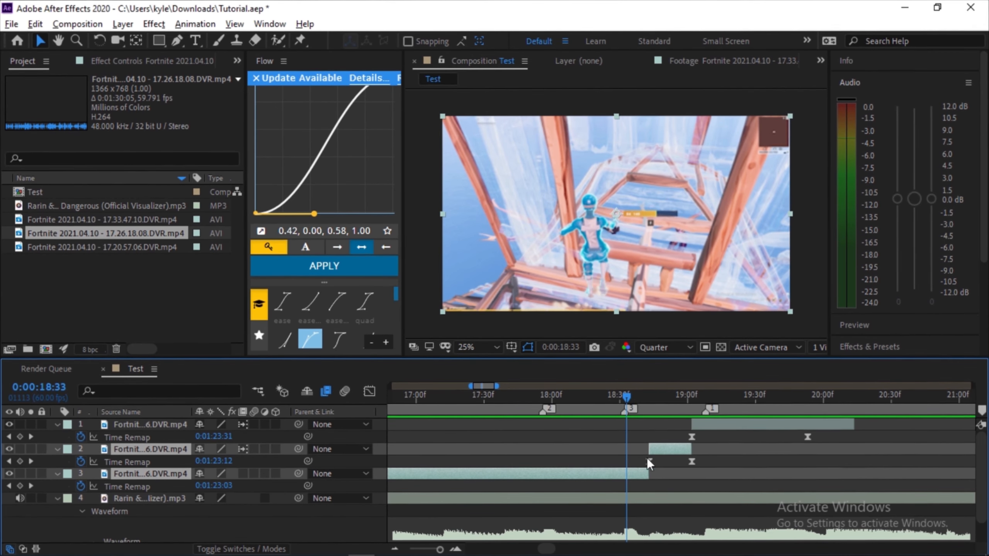
key("d")
left_click_drag(731, 452, 588, 447)
left_click(601, 395)
scroll(589, 446, "up", 5)
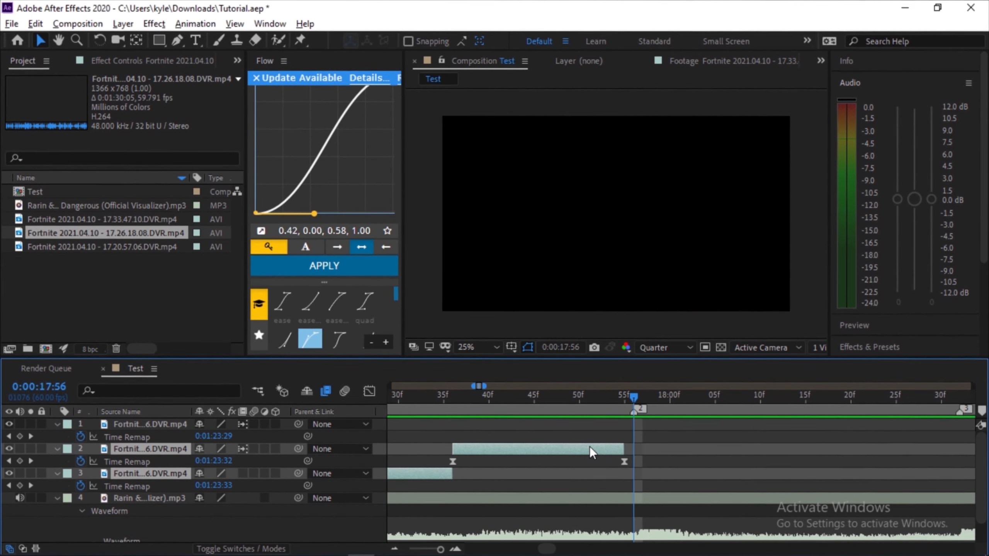
scroll(608, 446, "down", 6)
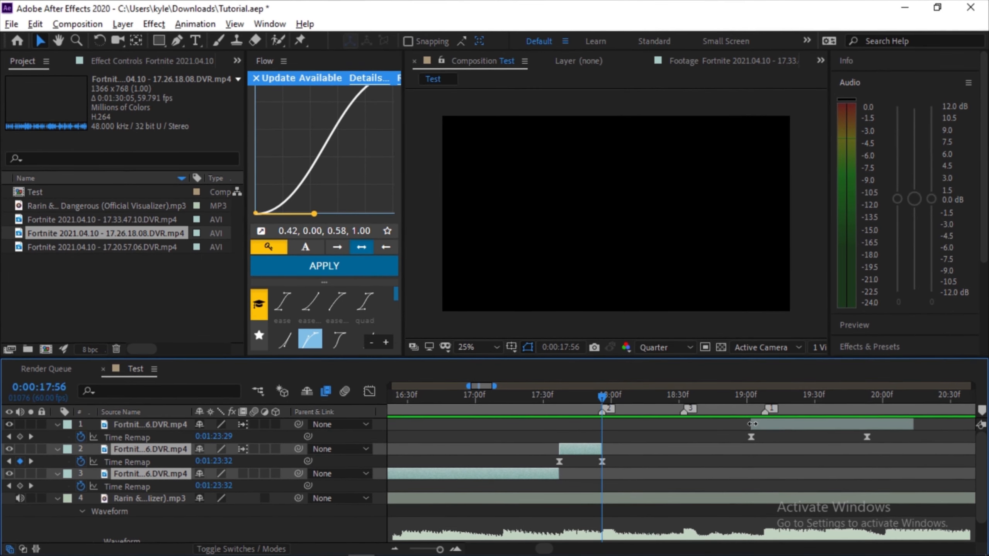
Step: Move the last segment later so it starts at marker 1, and play back the gap before it from about 0:00:18:44
left_click(696, 397)
scroll(703, 415, "up", 3)
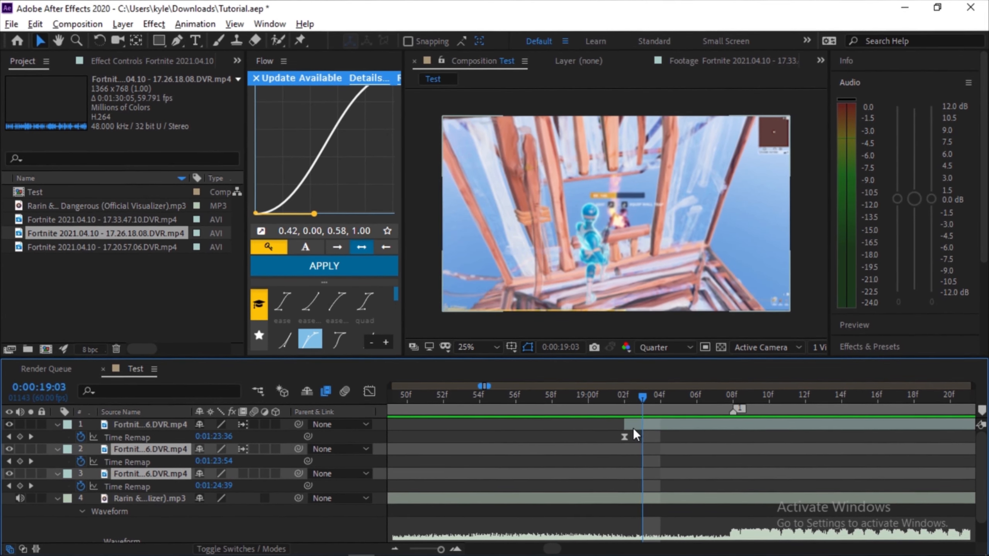
left_click_drag(634, 428, 746, 426)
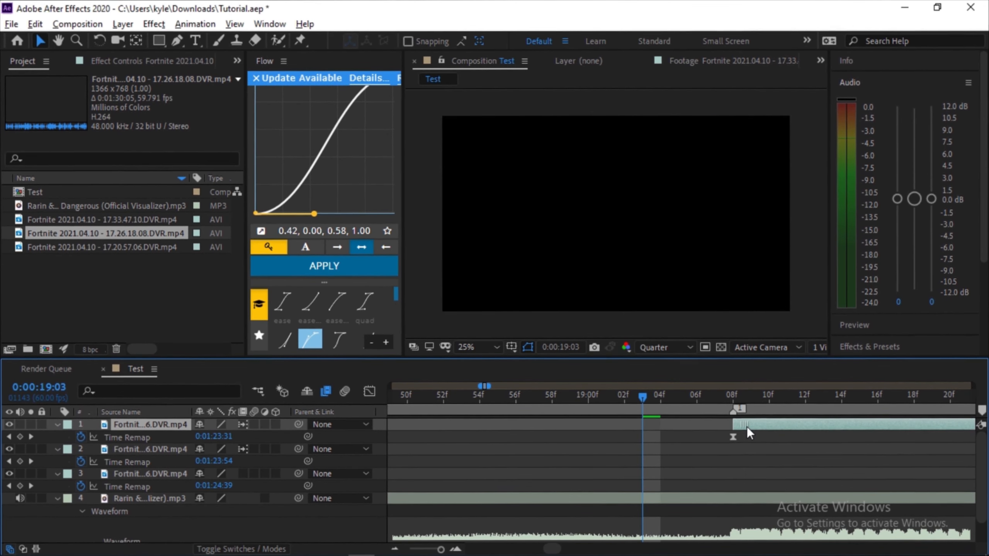
scroll(747, 426, "down", 3)
left_click_drag(720, 394, 637, 394)
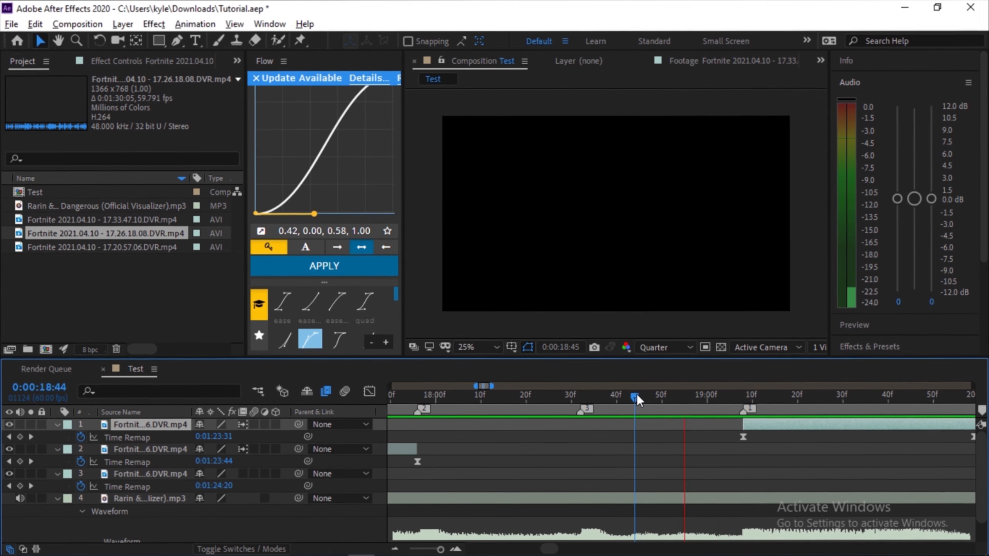
scroll(675, 435, "down", 2)
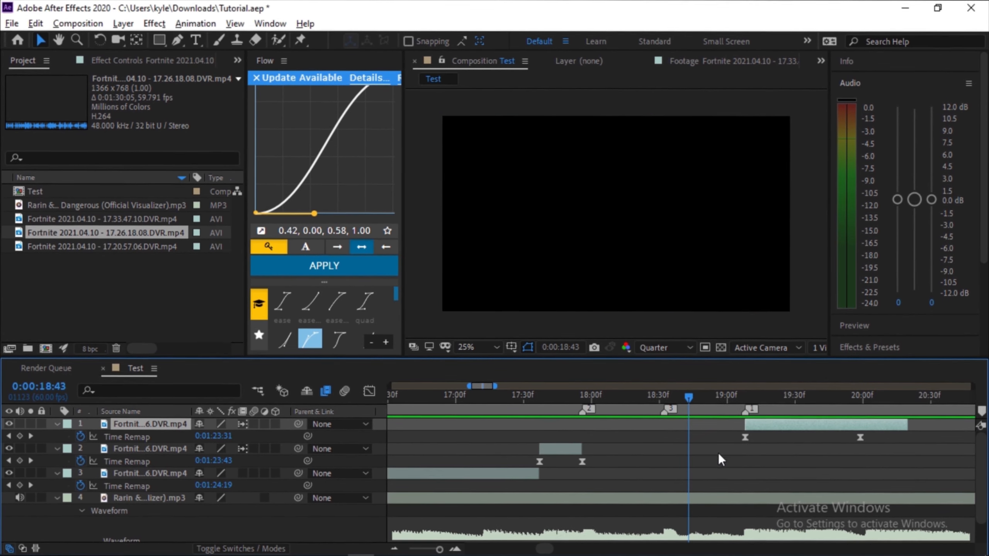
scroll(706, 406, "left", 2)
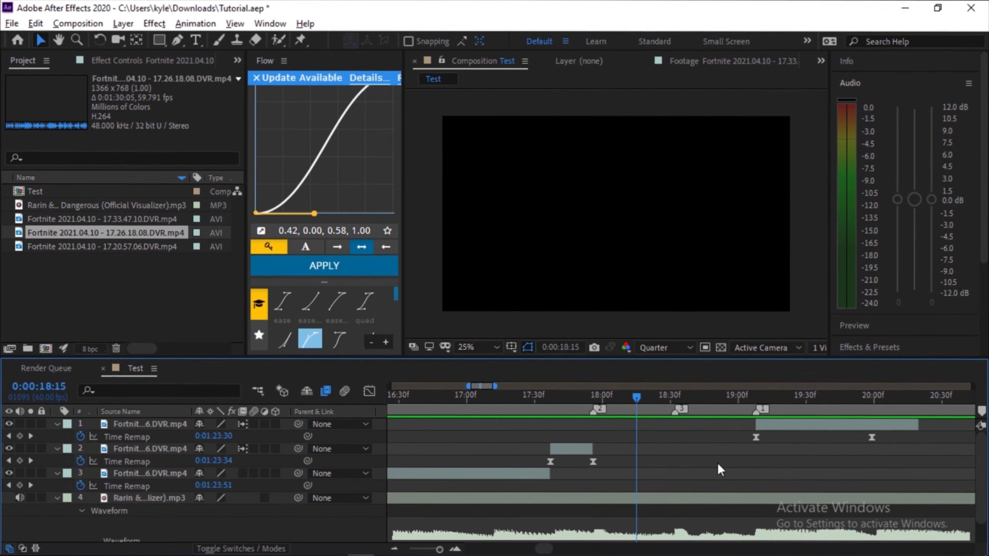
Step: Open the footage Fortnite 2021.04.10 - 17.26.18.08.DVR.mp4 and scrub to about 0:01:20:31 to find a usable moment
double_click(94, 233)
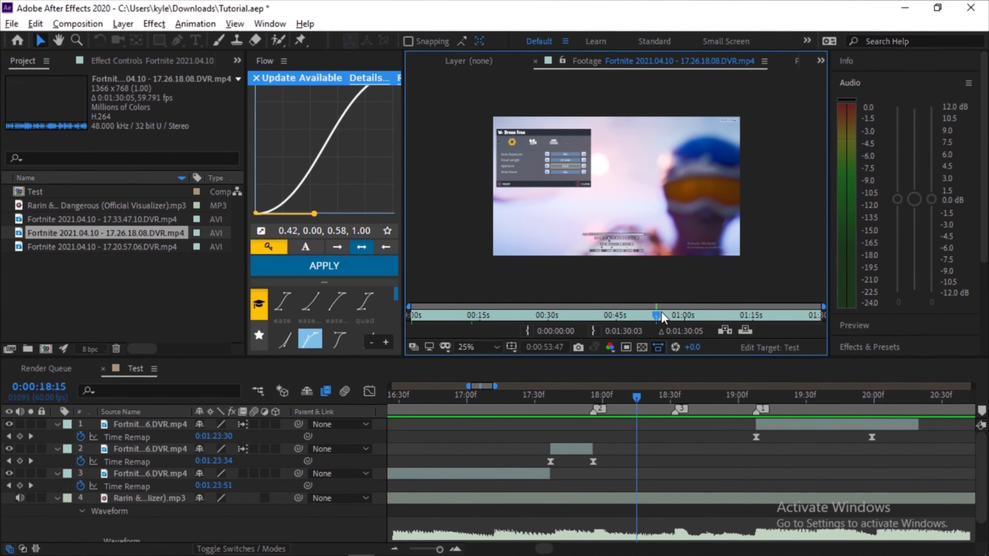
left_click_drag(661, 313, 777, 312)
scroll(694, 442, "down", 3)
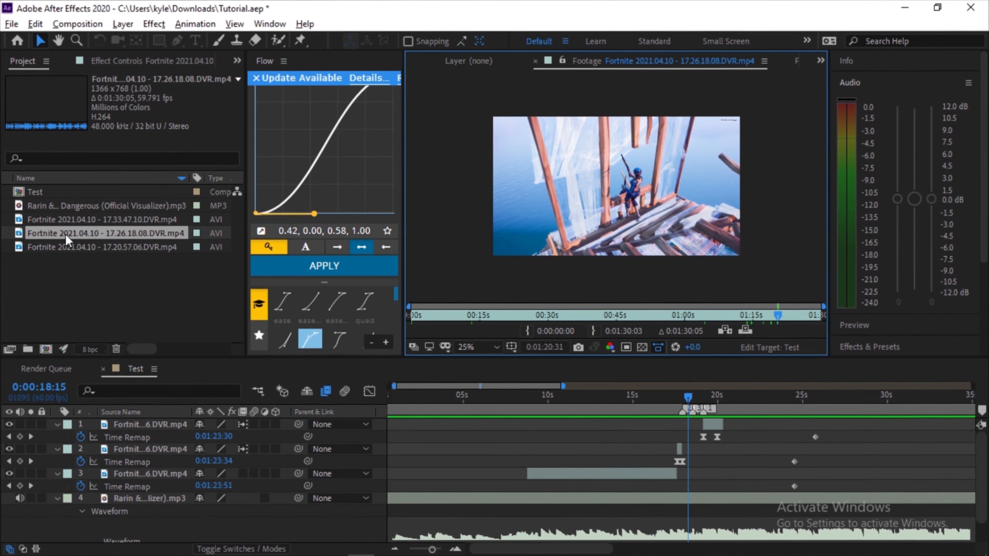
Step: Add Fortnite 2021.04.10 - 17.26.18.08.DVR.mp4 to the Test composition as the top layer and fit it to the comp
left_click_drag(69, 233, 533, 360)
left_click_drag(490, 427, 477, 417)
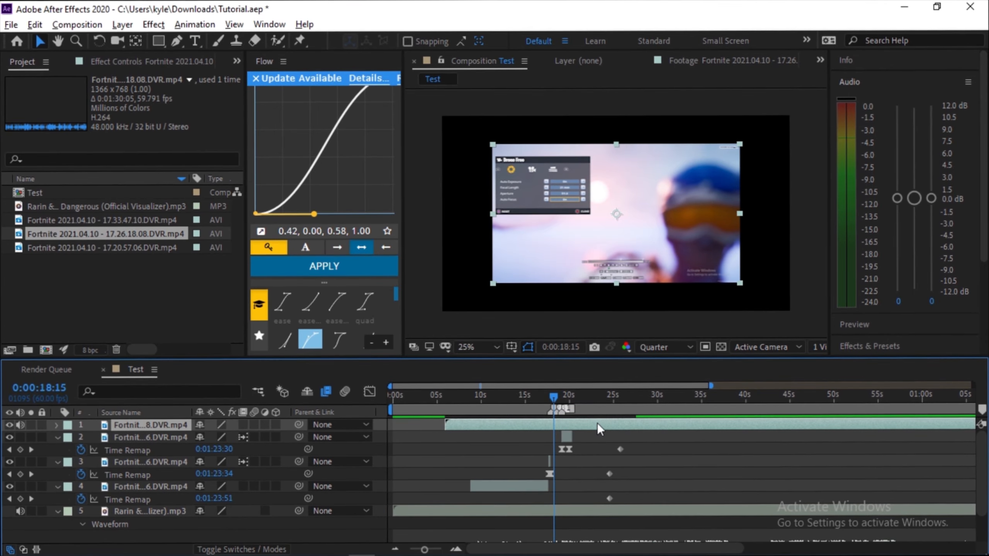
right_click(585, 422)
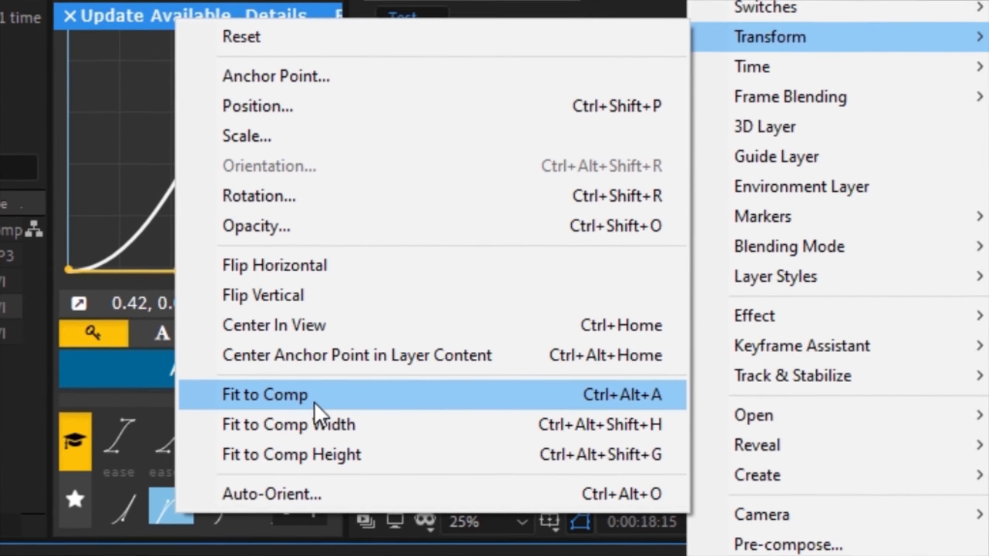
left_click(33, 515)
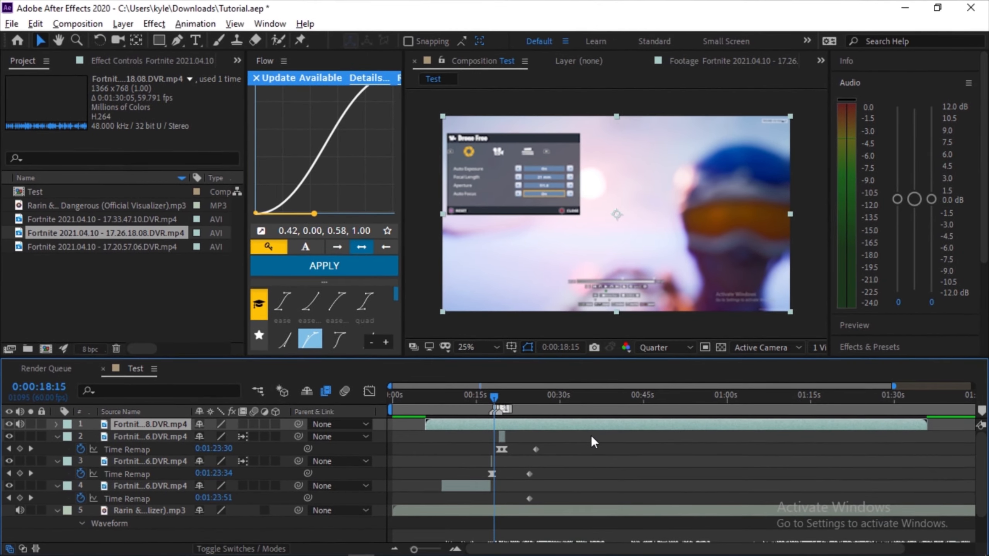
Step: Split the new top clip at 0:01:20:25 and delete the part before the cut
left_click_drag(866, 400, 840, 405)
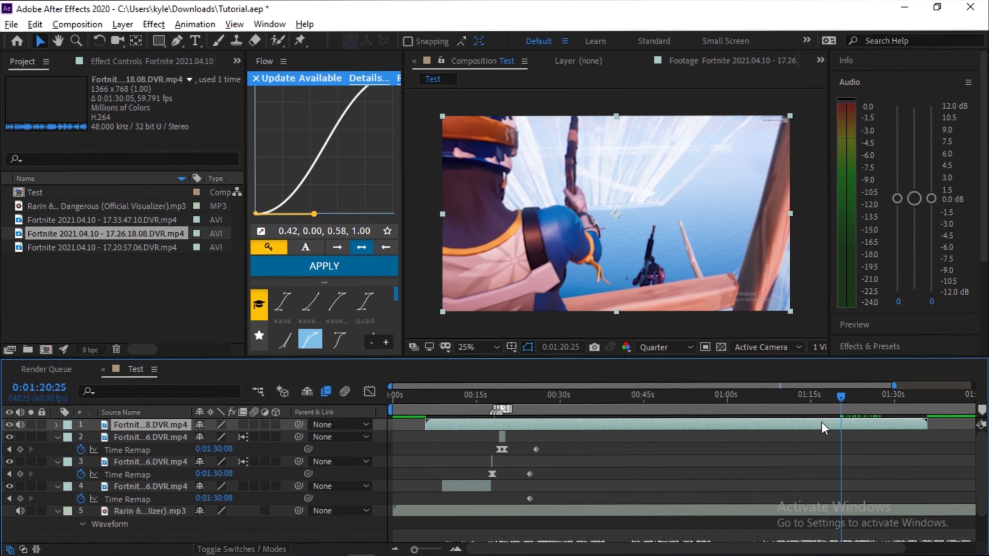
key("ctrl+shift+d")
left_click(761, 436)
key("Delete")
Step: Enable time remapping on the remaining part of the top clip that starts at 0:01:20:25
scroll(878, 423, "right", 3)
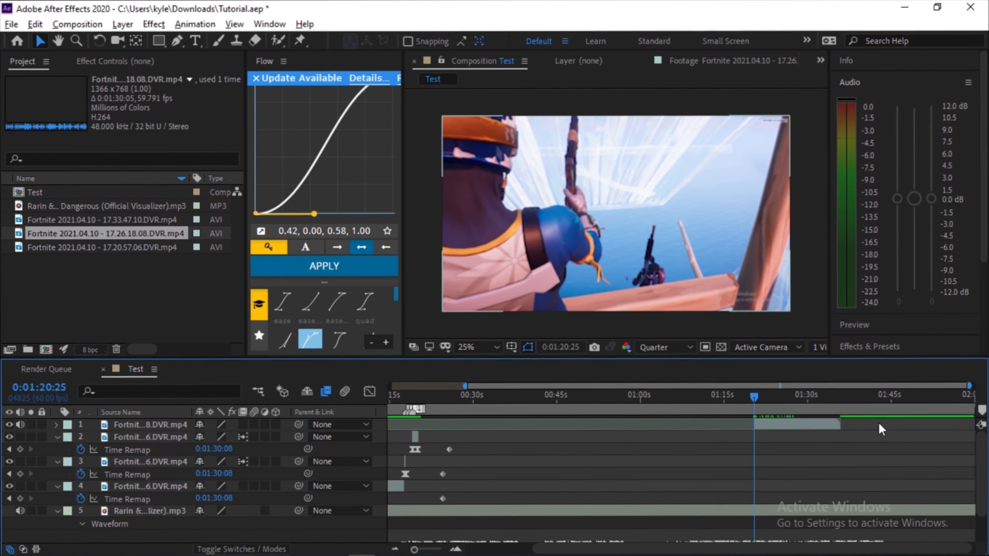
scroll(819, 436, "up", 3)
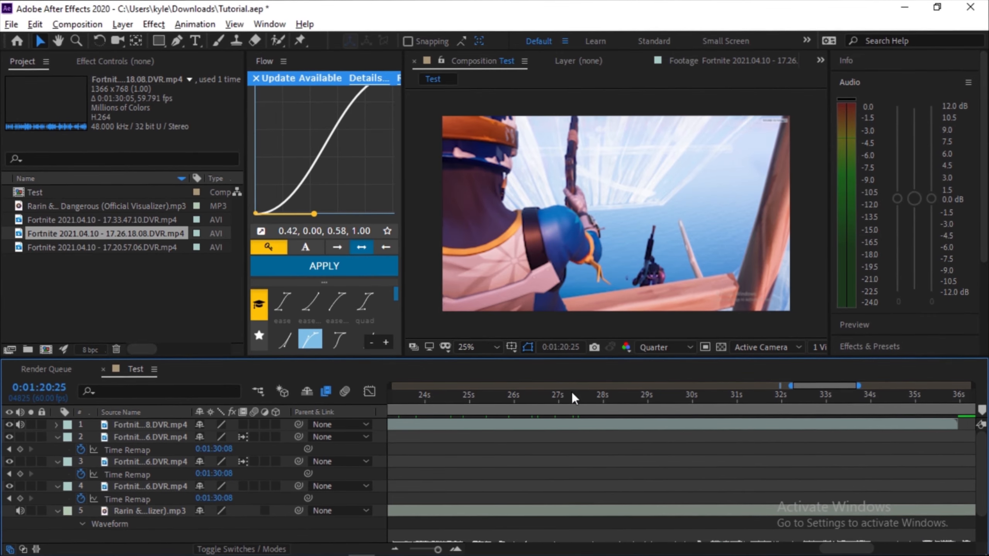
scroll(597, 440, "right", 3)
left_click(472, 424)
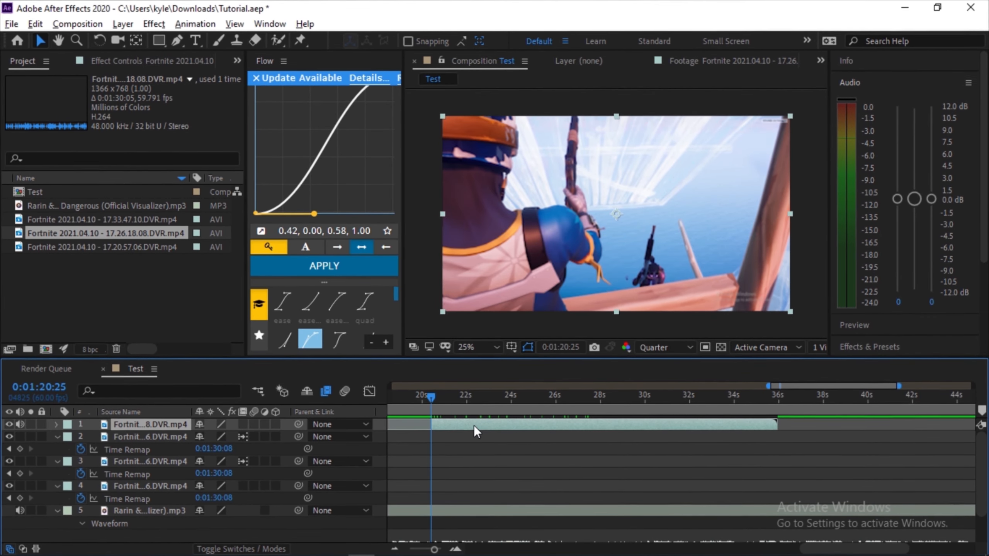
right_click(473, 424)
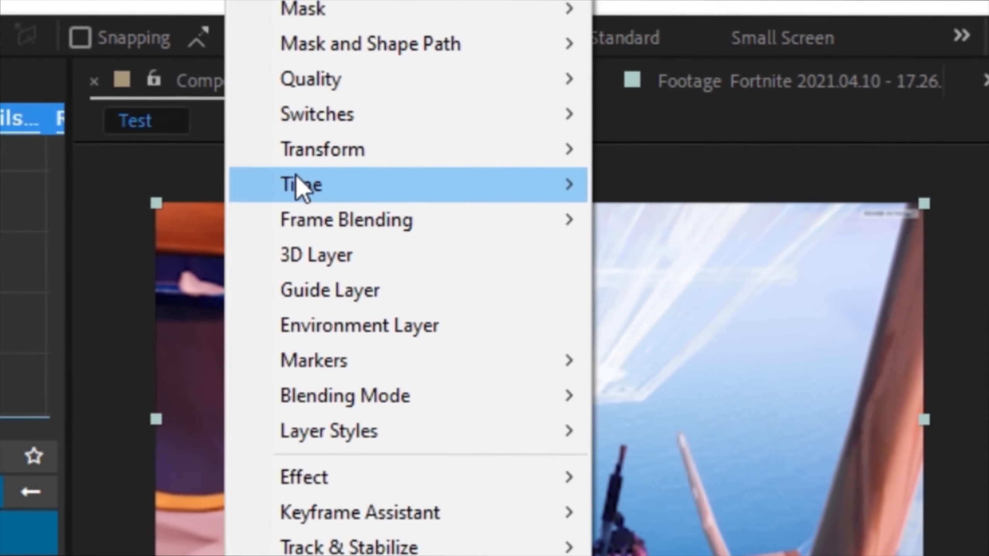
mouse_move(297, 183)
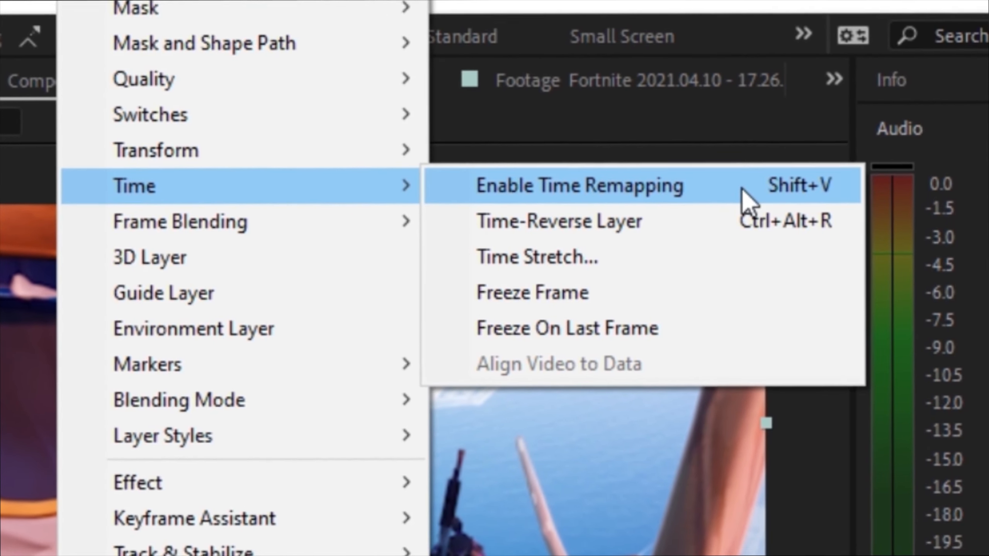
left_click(743, 194)
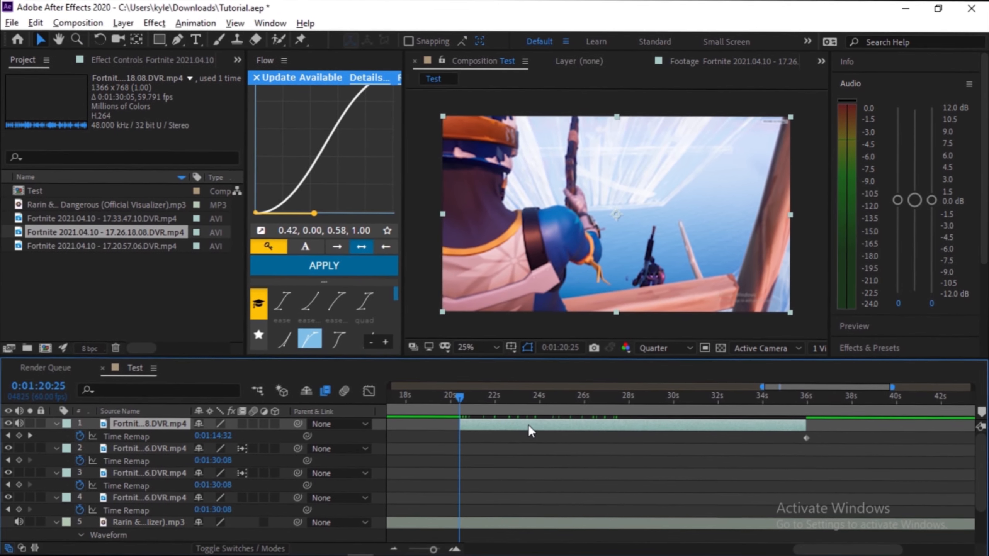
Step: Add a Time Remap keyframe at the top clip's start, 0:01:20:25
scroll(506, 433, "left", 2)
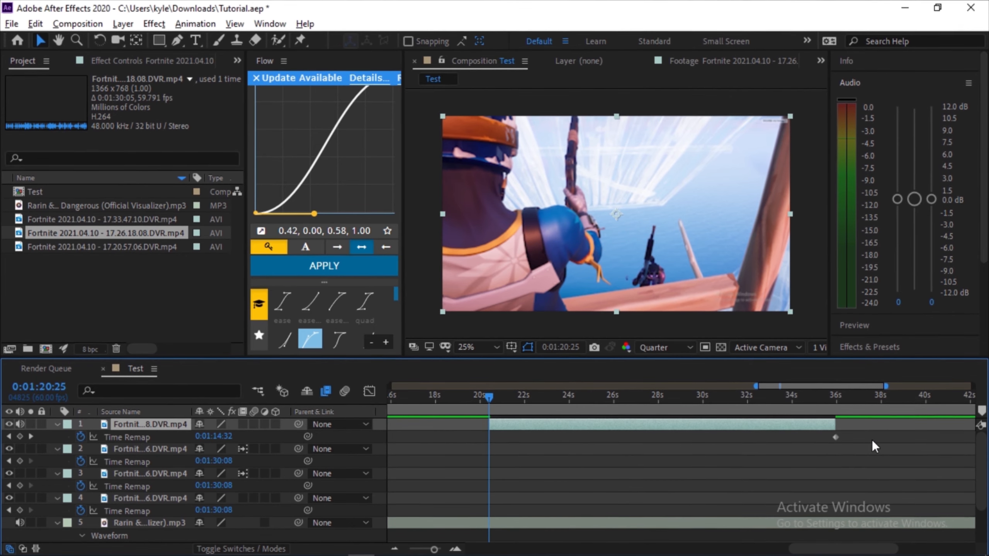
scroll(656, 433, "down", 4)
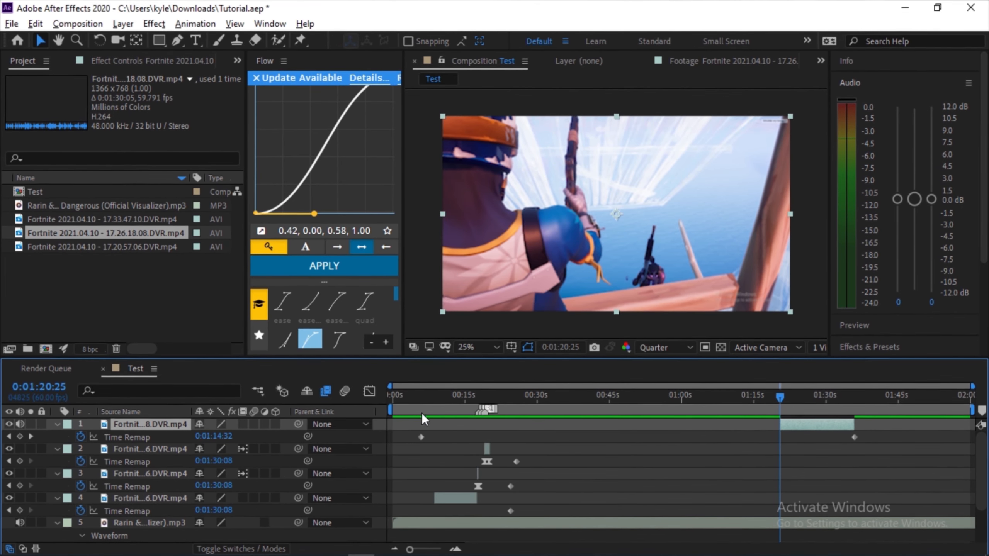
scroll(853, 450, "up", 5)
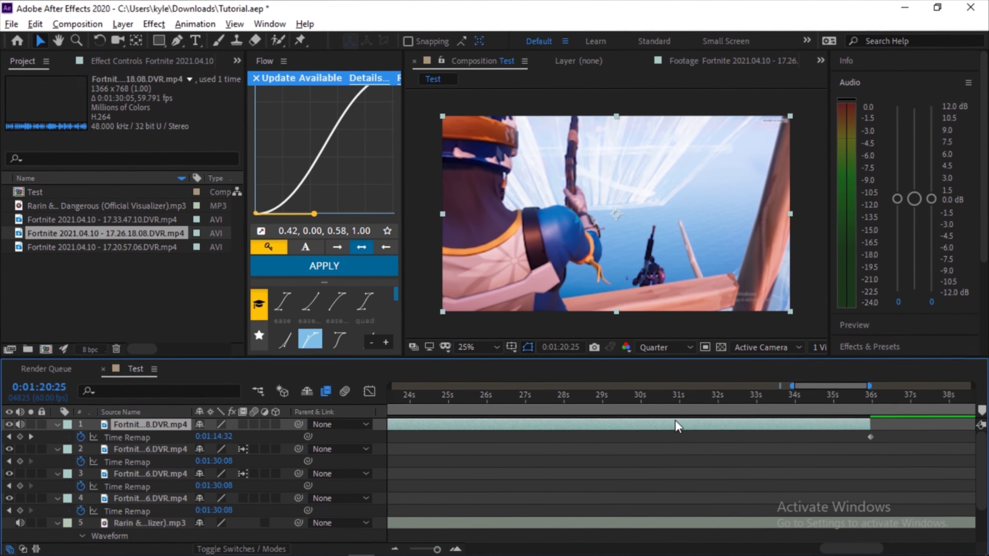
scroll(545, 436, "down", 2)
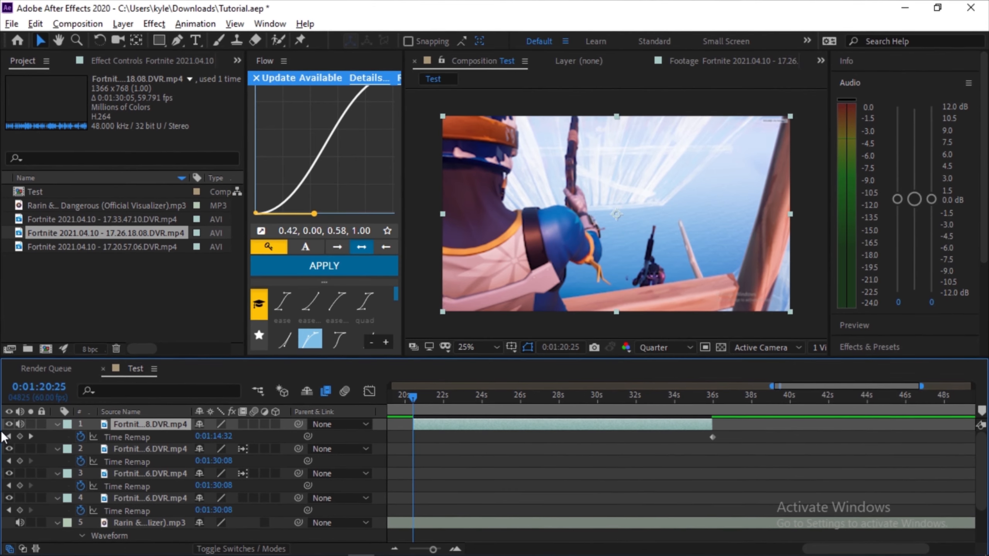
left_click(19, 435)
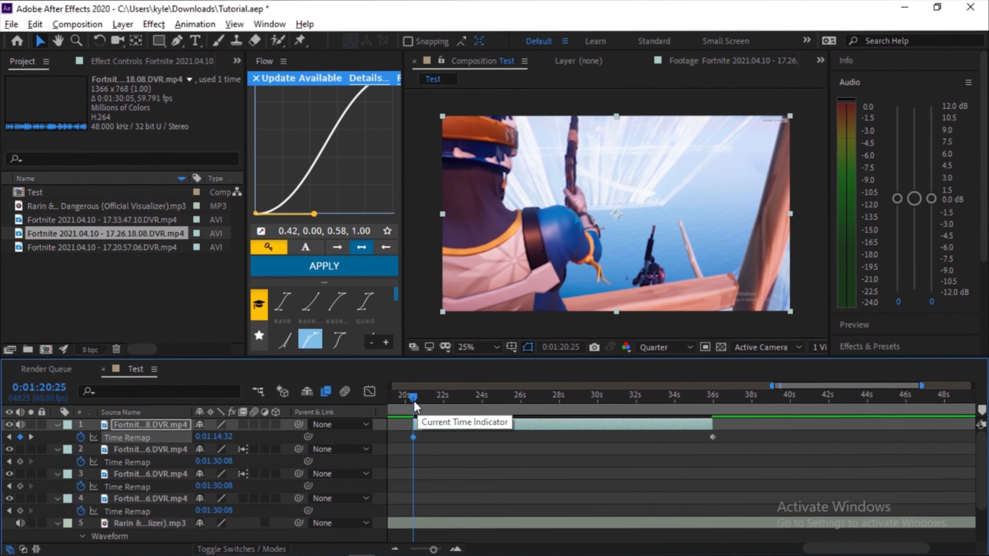
Step: Add a Time Remap keyframe at 0:01:29:10 and Easy Ease it together with the clip's start keyframe
left_click_drag(414, 399, 580, 392)
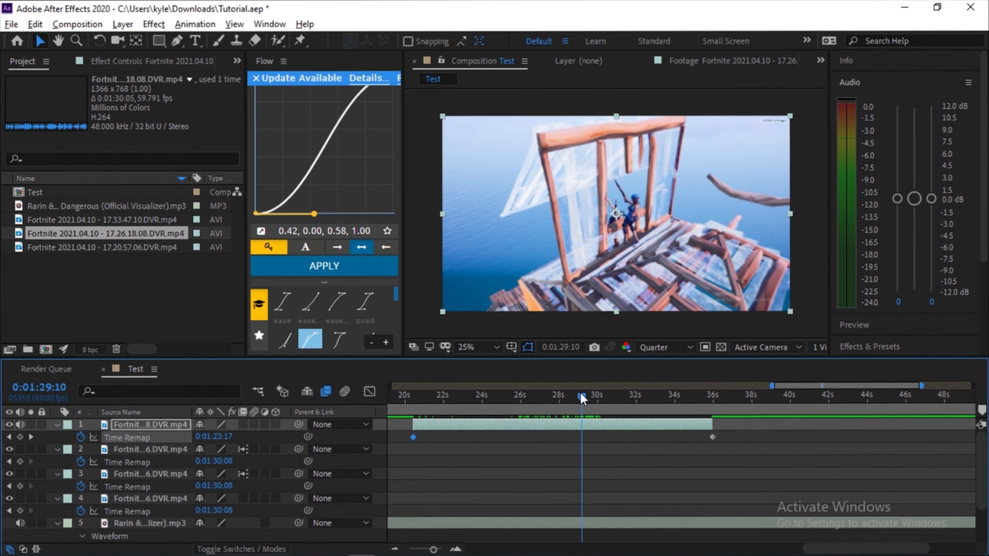
scroll(587, 453, "left", 1)
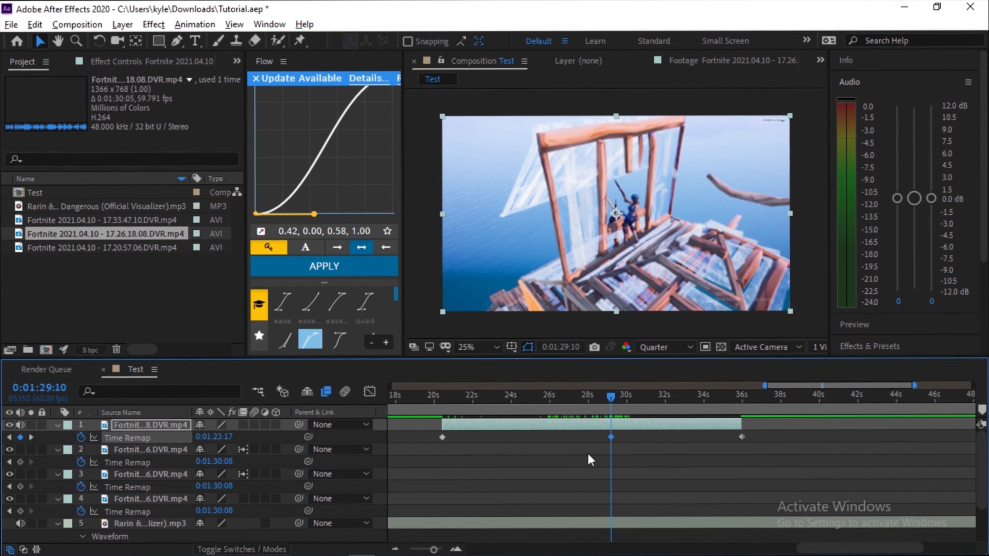
left_click_drag(671, 457, 422, 432)
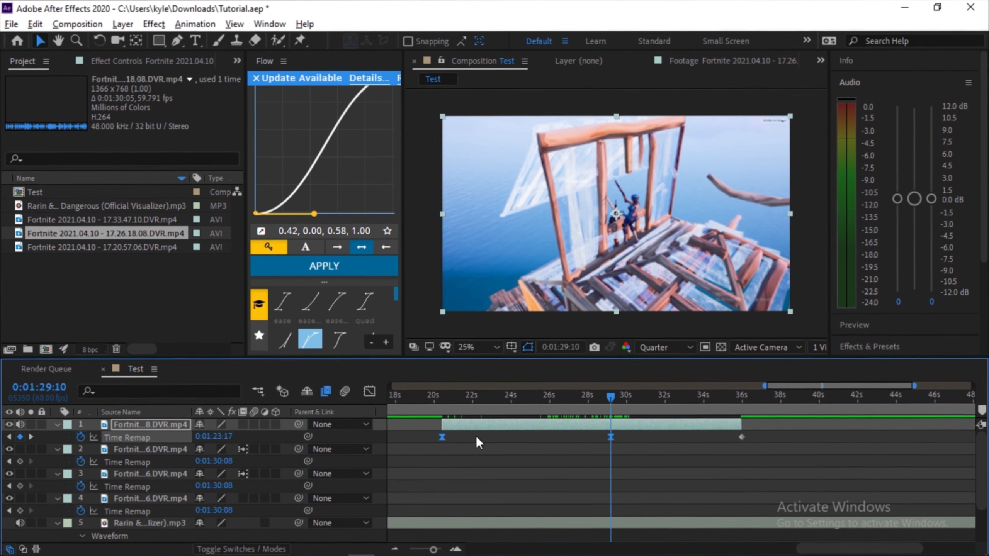
Step: Move the top clip earlier in the timeline, close to the beat markers, starting shortly before marker 3
scroll(475, 435, "down", 2)
scroll(617, 443, "left", 2)
scroll(563, 448, "down", 2)
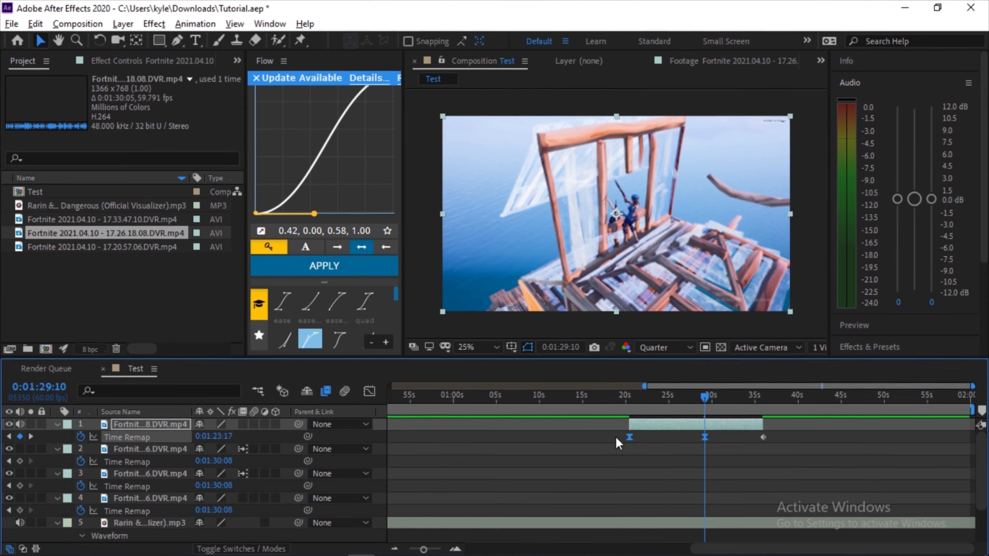
scroll(720, 432, "left", 3)
left_click_drag(775, 427, 491, 424)
scroll(487, 431, "down", 3)
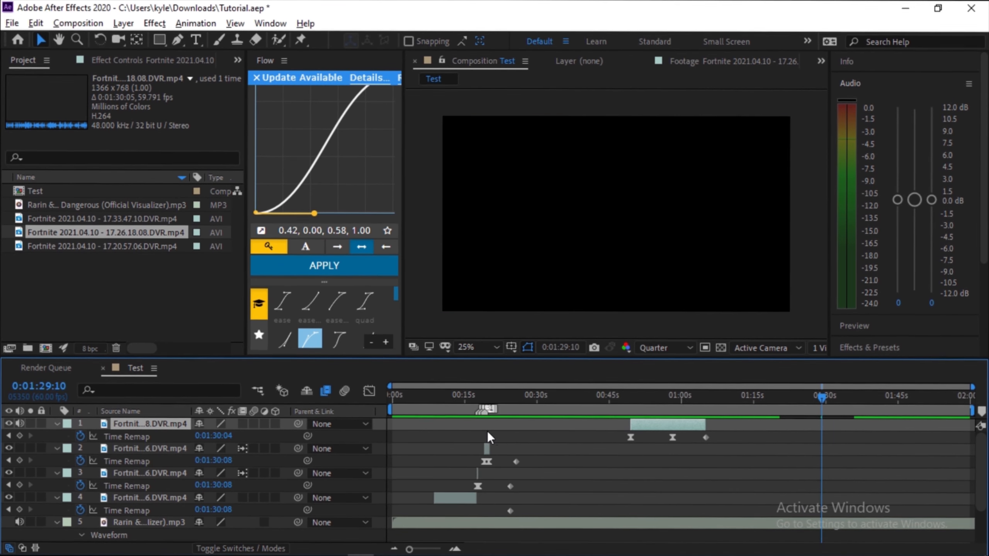
left_click_drag(660, 424, 511, 436)
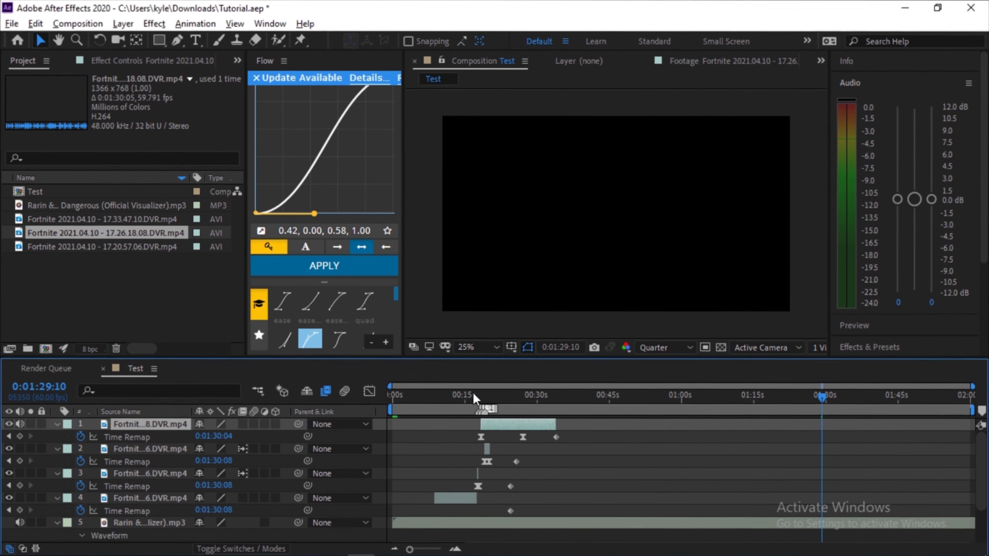
Step: Align the new clip's start with marker 2 at 0:00:17:56 and send its layer one level down, below the last segment
left_click(473, 395)
scroll(468, 431, "up", 3)
scroll(610, 441, "up", 5)
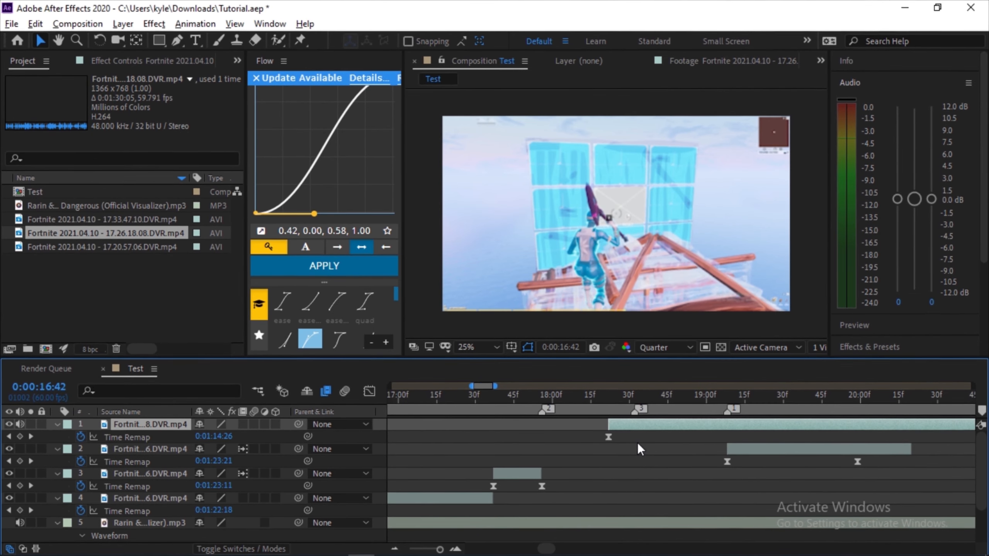
left_click(539, 393)
left_click(541, 394)
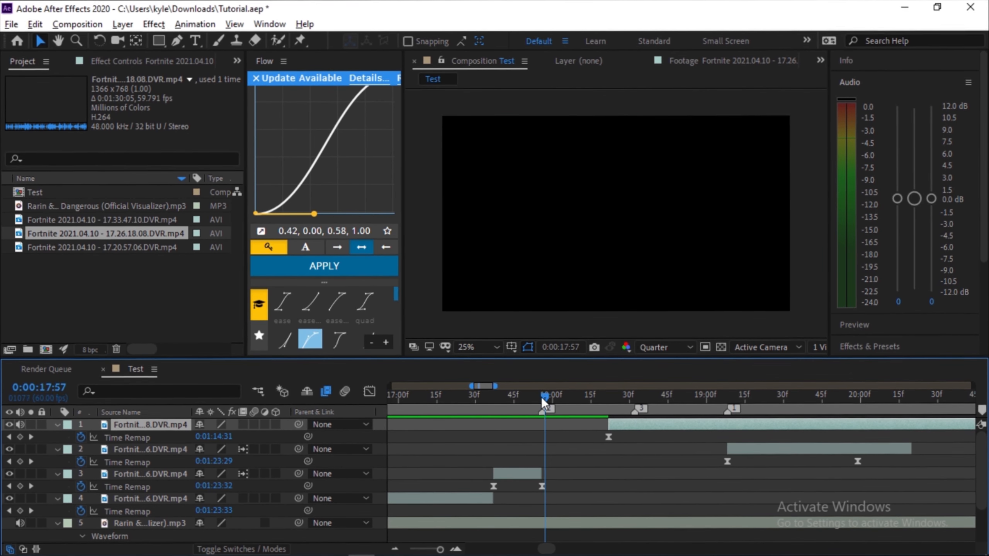
scroll(714, 423, "up", 3)
left_click_drag(831, 424, 567, 436)
scroll(567, 436, "down", 2)
scroll(567, 435, "down", 3)
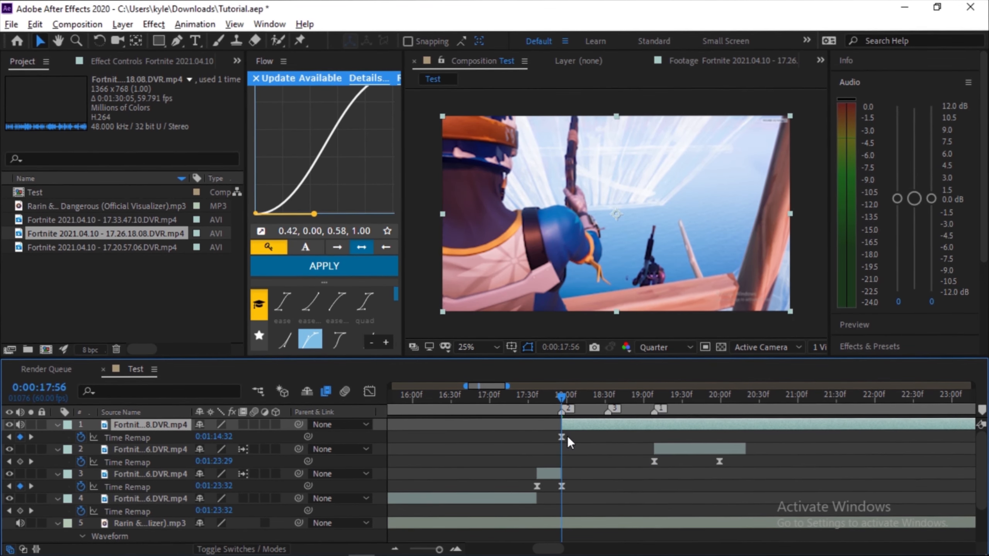
key("ctrl+[")
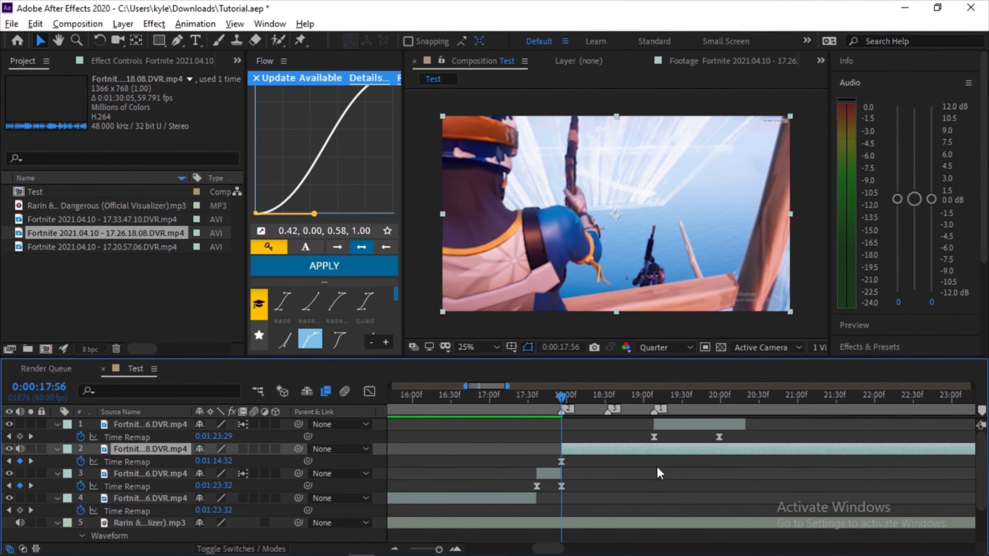
Step: Move the new clip's second eased Time Remap keyframe to marker 3 at 0:00:18:32
scroll(626, 463, "down", 2)
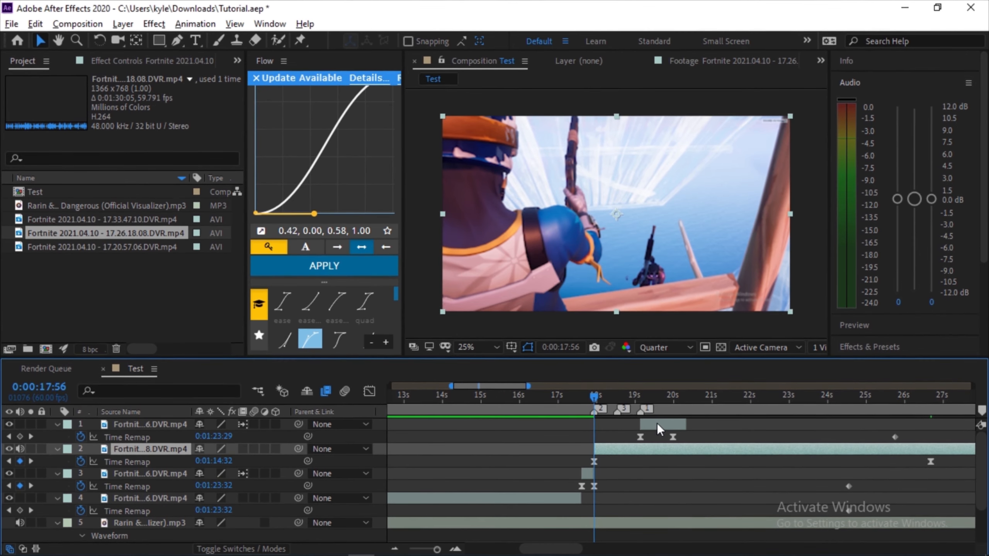
left_click_drag(930, 460, 621, 459)
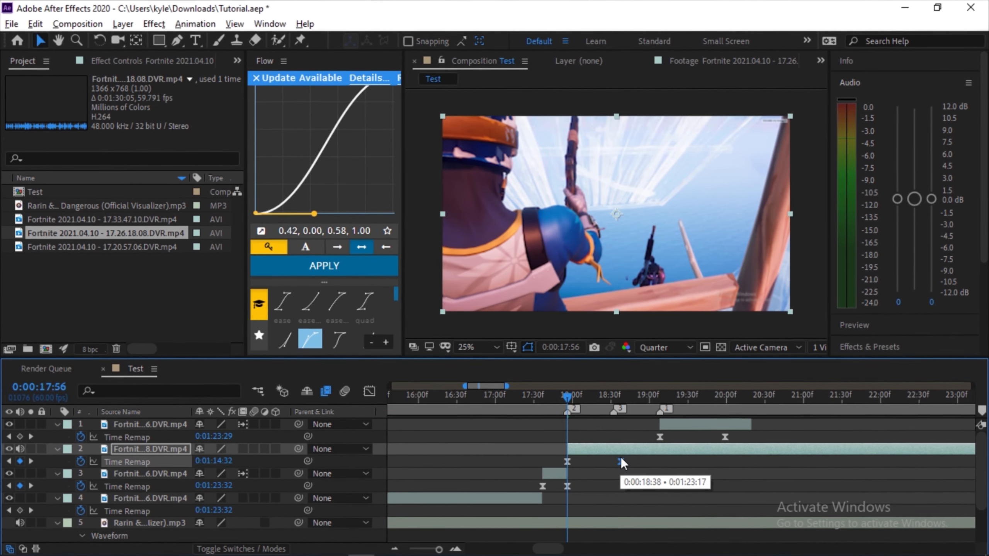
scroll(622, 451, "up", 3)
left_click(562, 397)
scroll(528, 463, "down", 3)
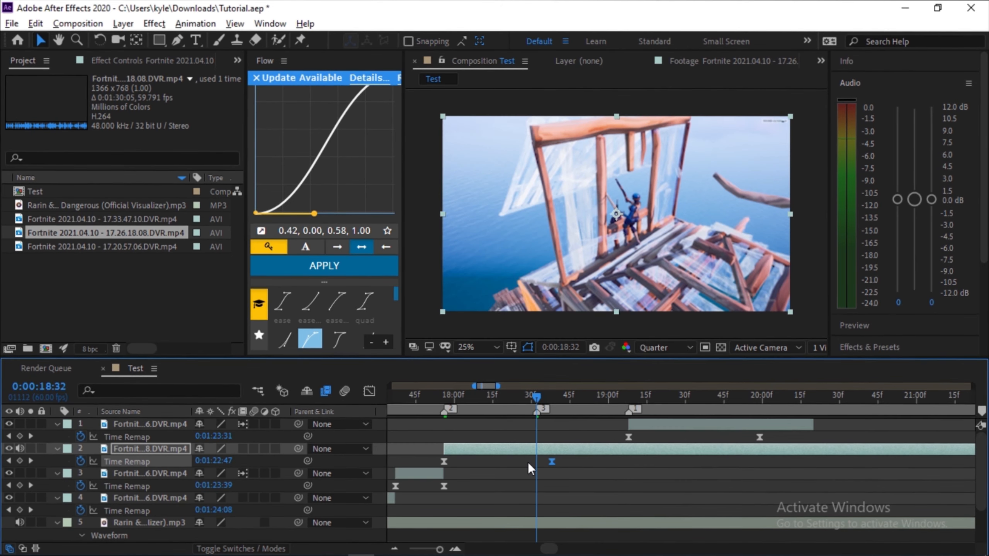
left_click(541, 464)
left_click_drag(552, 461, 538, 465)
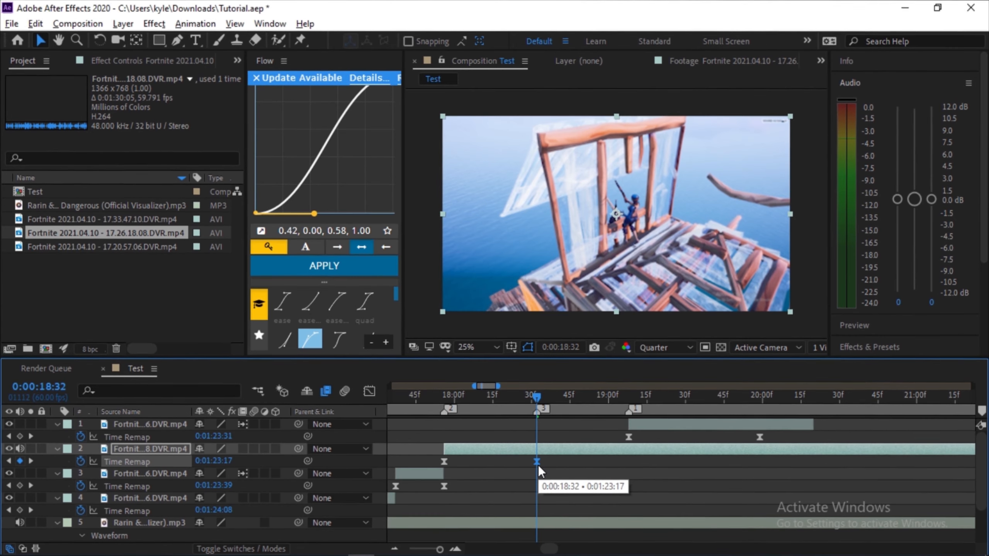
Step: Split the new clip at 0:00:18:32 and delete the part after the cut
scroll(538, 465, "up", 3)
key("ctrl+shift+d")
key("Delete")
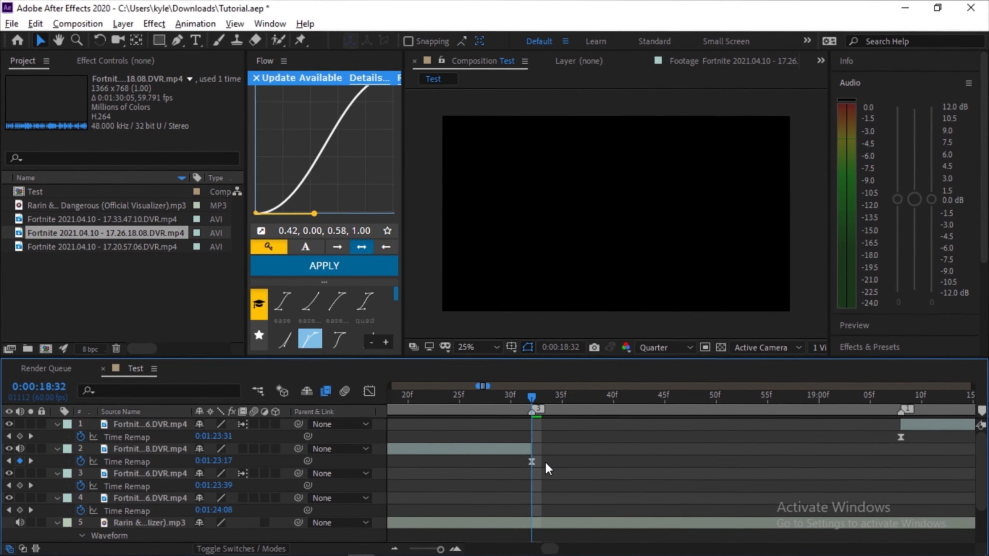
Step: Add a Time Remap keyframe at 0:00:18:14, between markers 2 and 3, and Easy Ease all three of the clip's keyframes
scroll(545, 462, "down", 4)
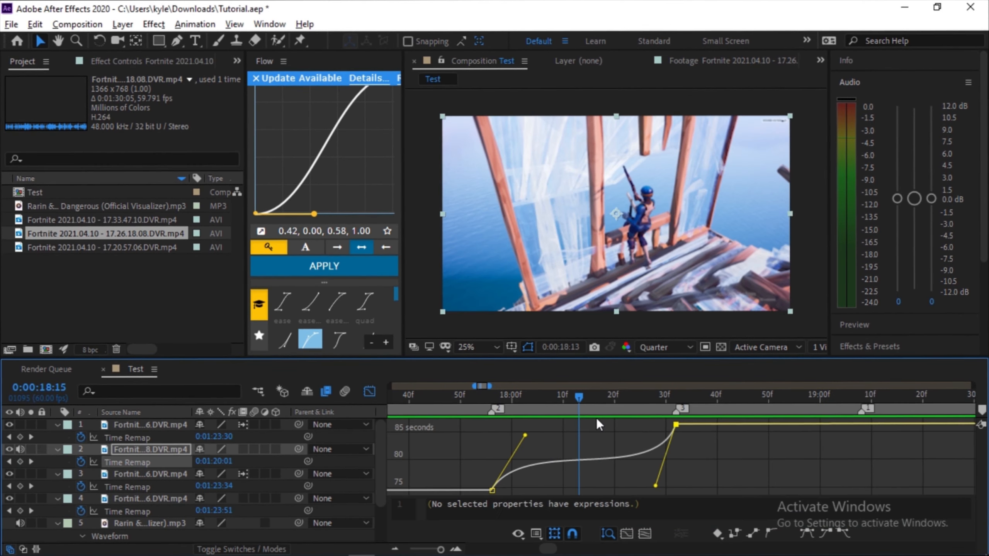
left_click_drag(596, 418, 583, 434)
left_click(365, 394)
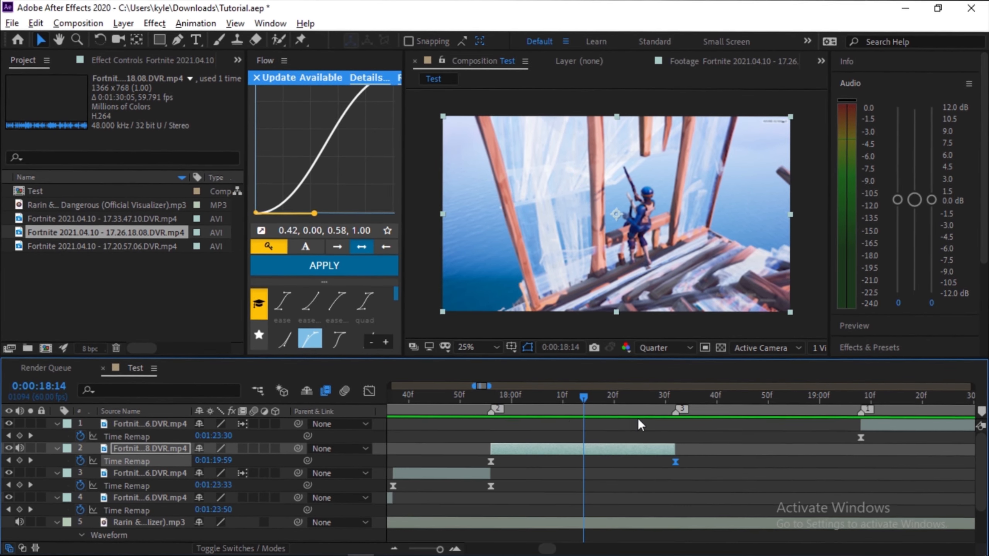
left_click_drag(574, 401, 570, 429)
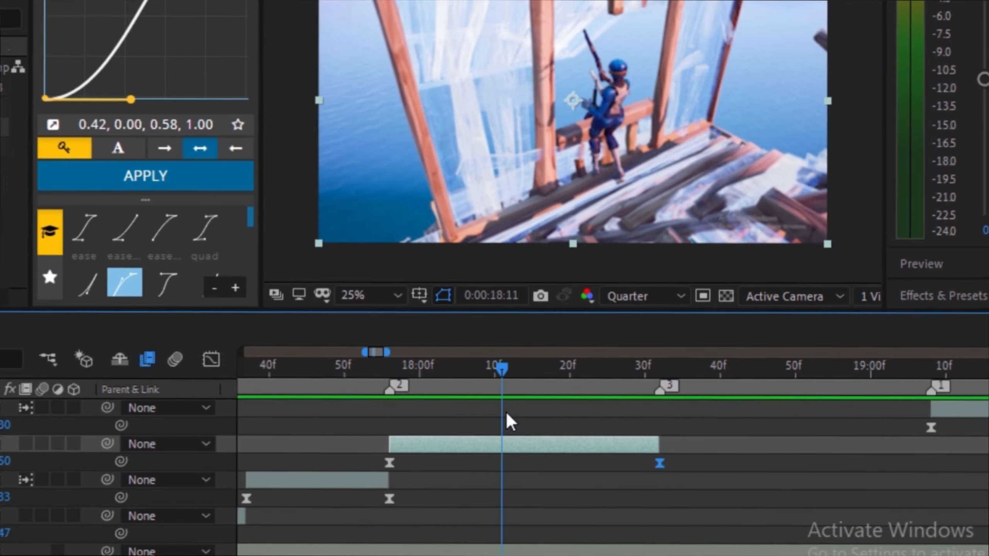
left_click_drag(506, 411, 524, 431)
left_click(582, 455)
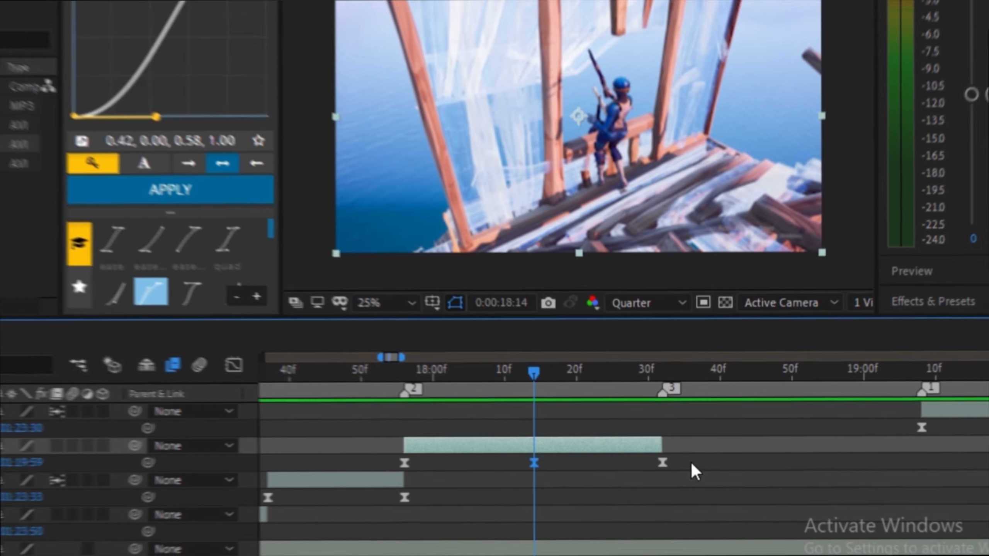
left_click_drag(690, 467, 305, 459)
key("F9")
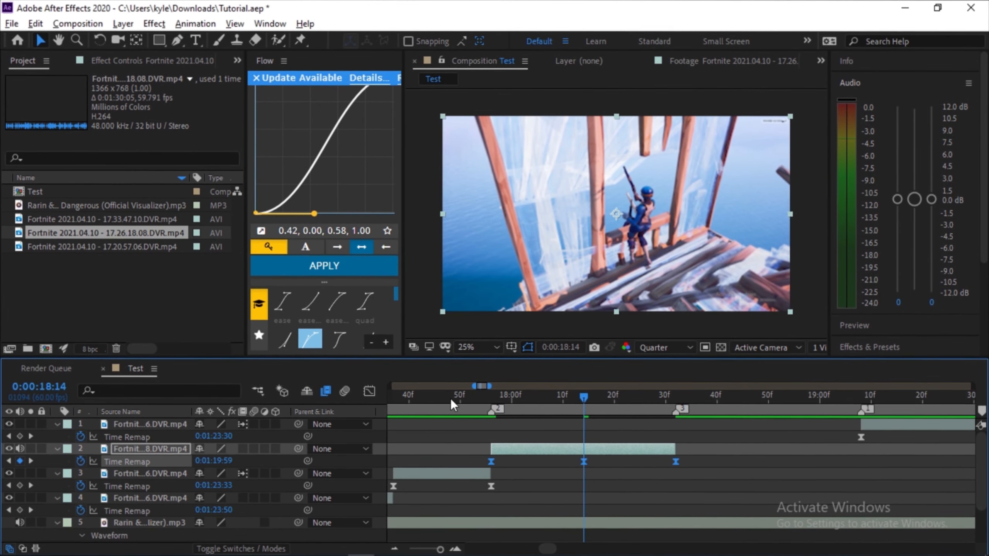
Step: In the time-remap value graph, lower the keyframe at marker 3 to the level of the clip's first keyframe so the footage rewinds
left_click(369, 391)
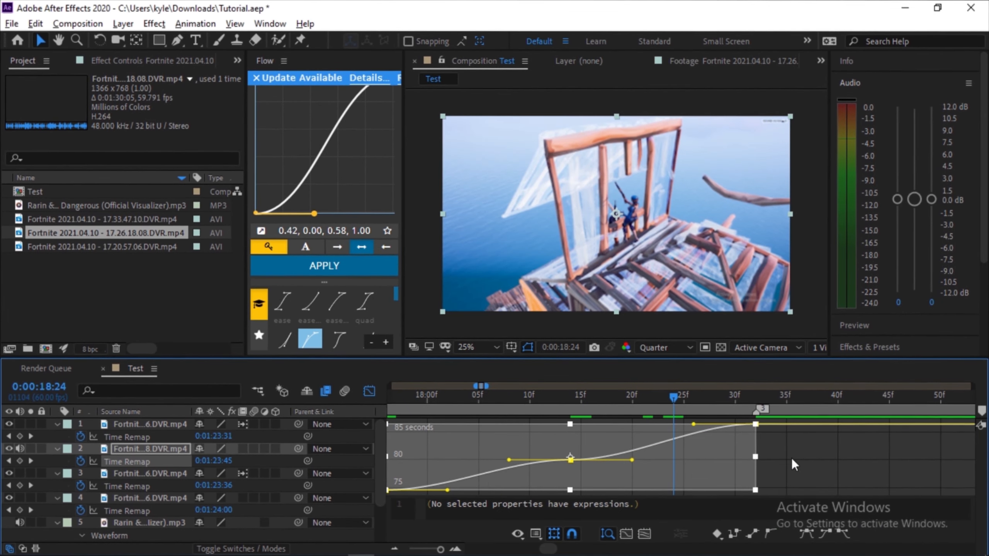
left_click(832, 453)
scroll(809, 452, "down", 1)
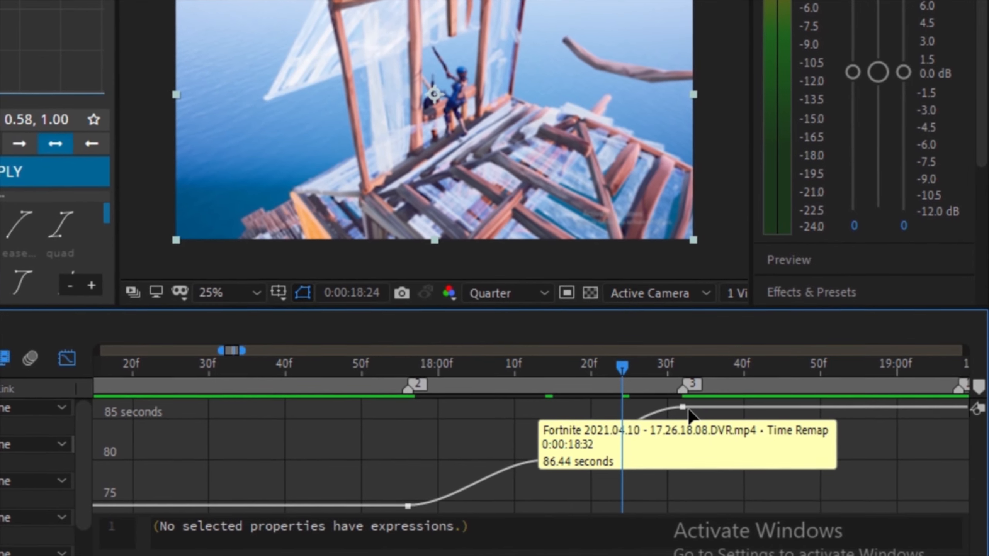
left_click(685, 408)
left_click_drag(682, 416, 689, 505)
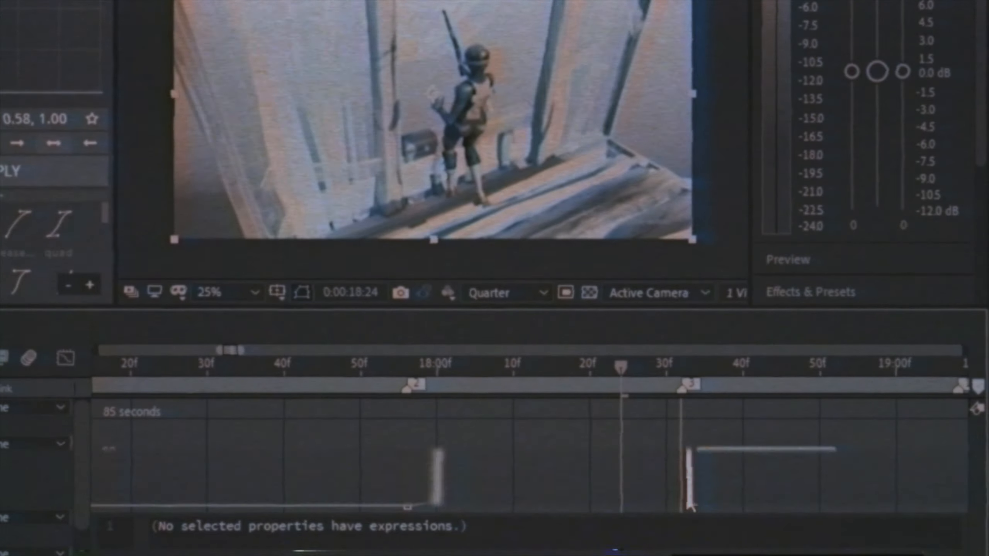
left_click_drag(687, 506, 686, 513)
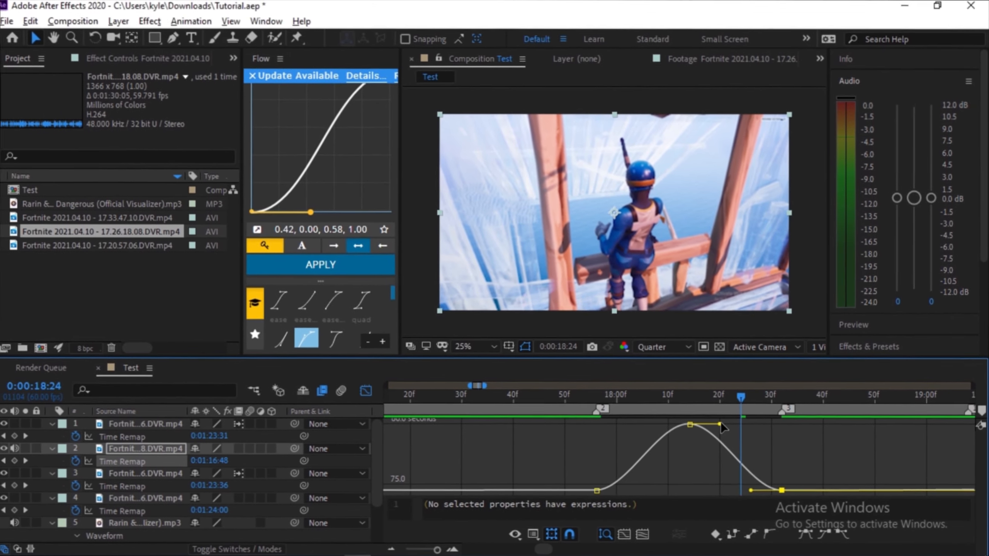
Step: Shape the time-remap curve into a smooth dome by lengthening the middle keyframe's handles on both sides and shortening the outer keyframes' handles
left_click_drag(700, 419, 758, 415)
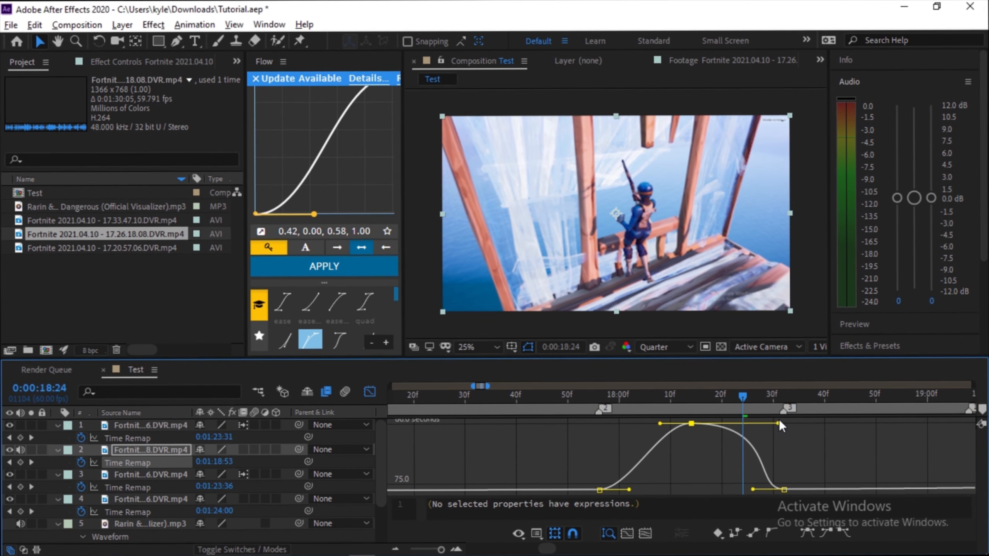
left_click_drag(752, 491, 779, 488)
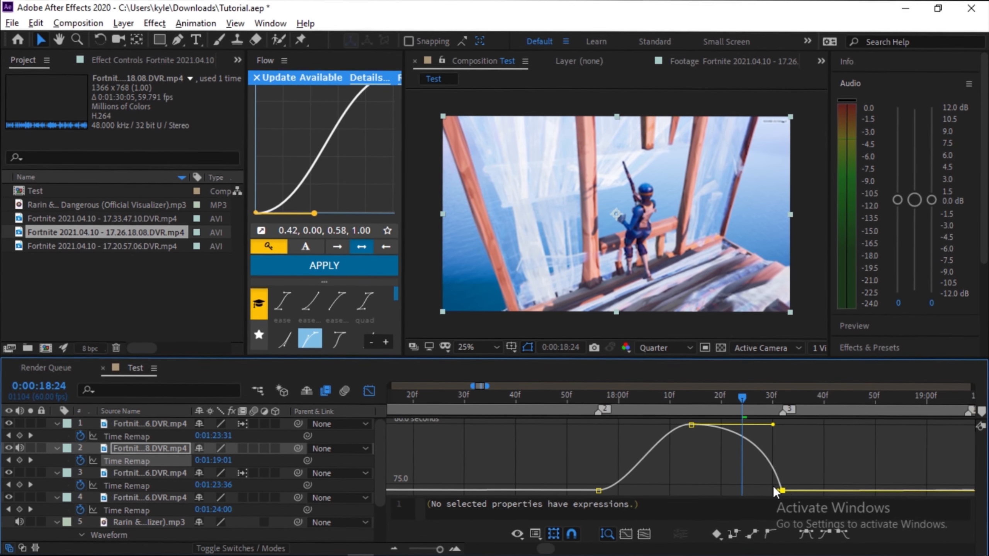
left_click(691, 426)
left_click_drag(638, 429, 576, 429)
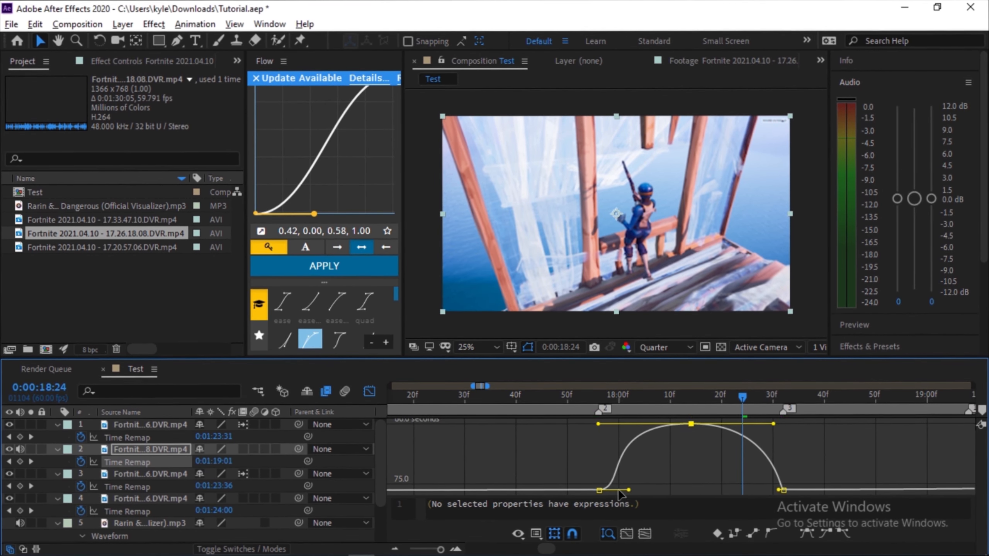
left_click(691, 425)
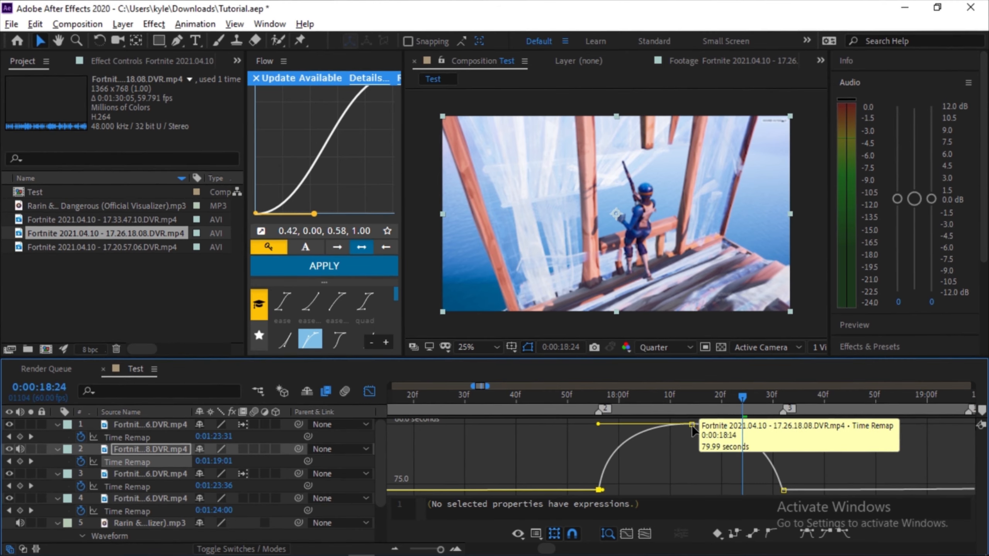
left_click_drag(773, 425, 798, 422)
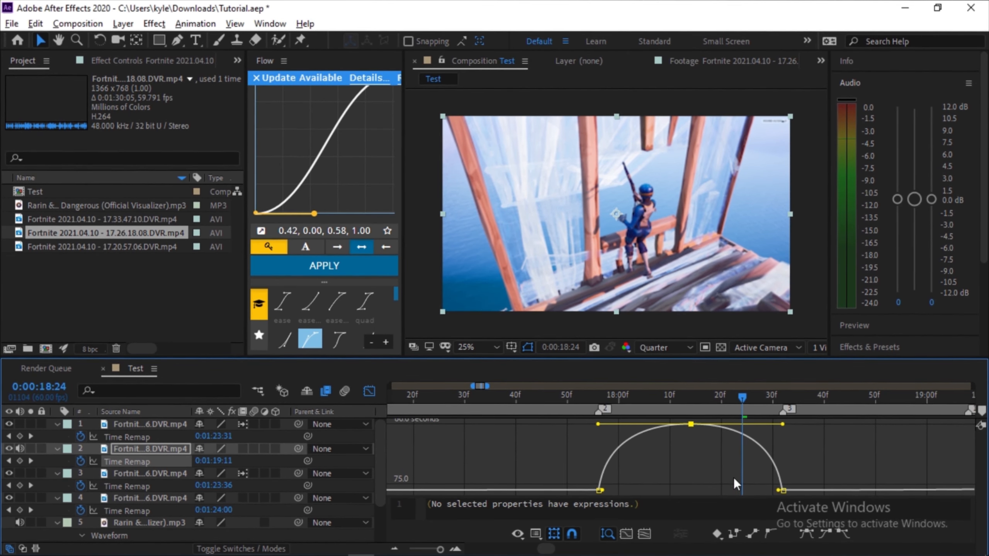
Step: Play back the forward-and-rewind section from about 0:00:17:24 to check the new curve
left_click_drag(559, 405, 542, 429)
left_click(429, 398)
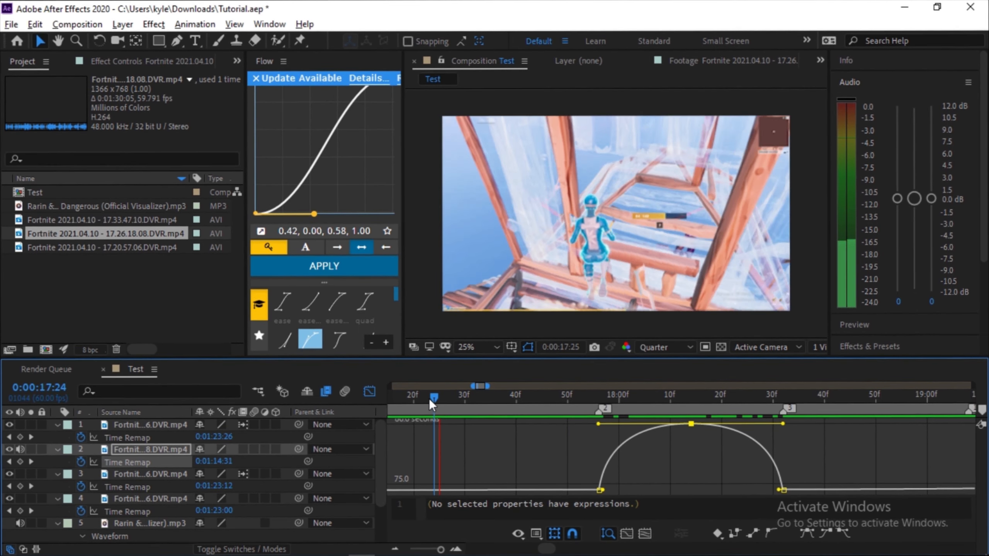
key("space")
key("space")
left_click(428, 399)
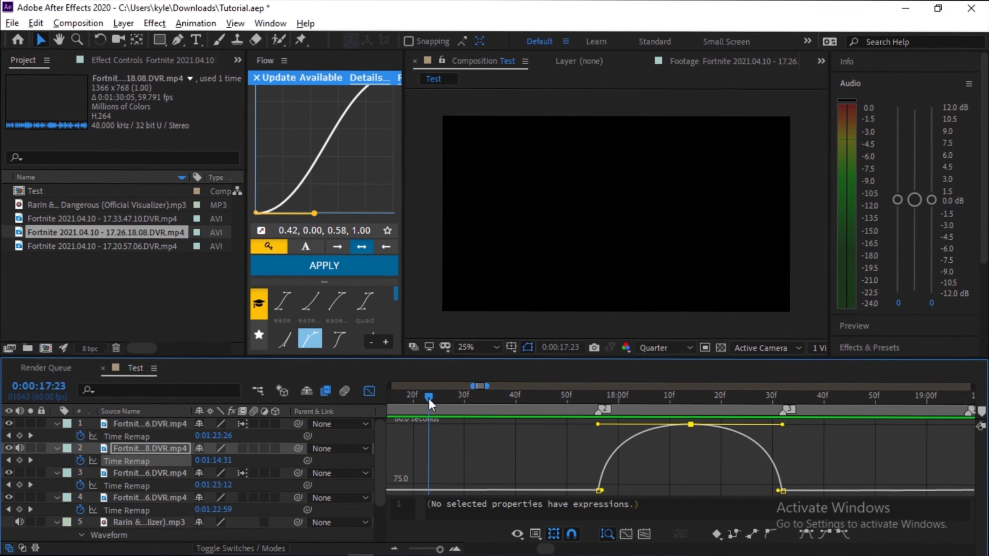
key("space")
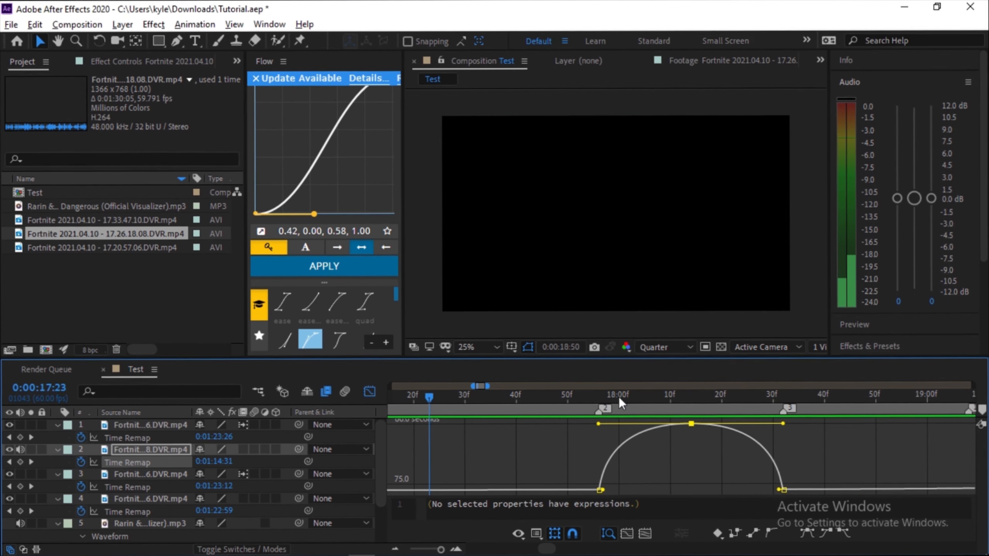
Step: Raise the clip's Time Remap value at the 0:00:18:14 keyframe to 0:01:23:28 and play back the section
mouse_move(675, 397)
left_mouse_down()
mouse_move(612, 393)
mouse_move(691, 392)
left_mouse_up()
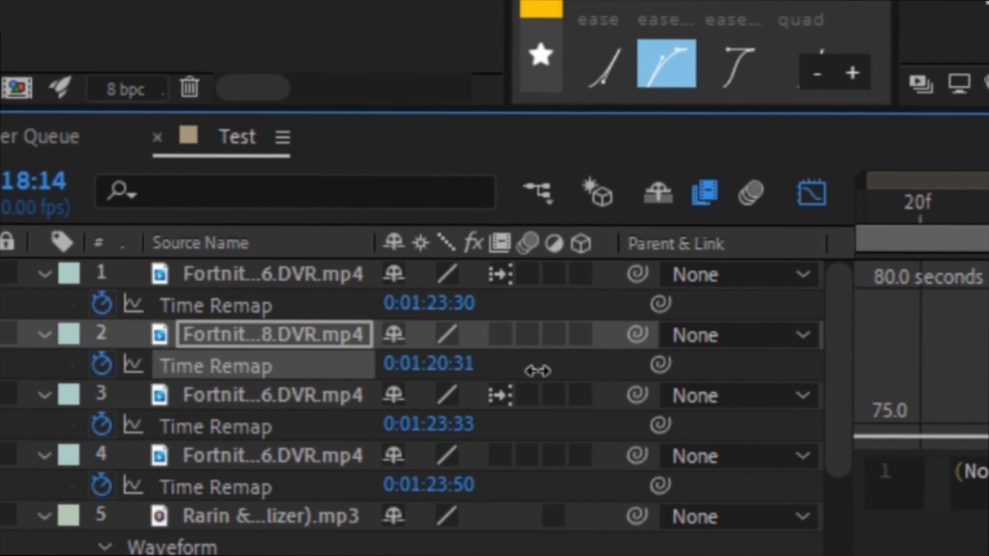
left_click_drag(537, 371, 676, 363)
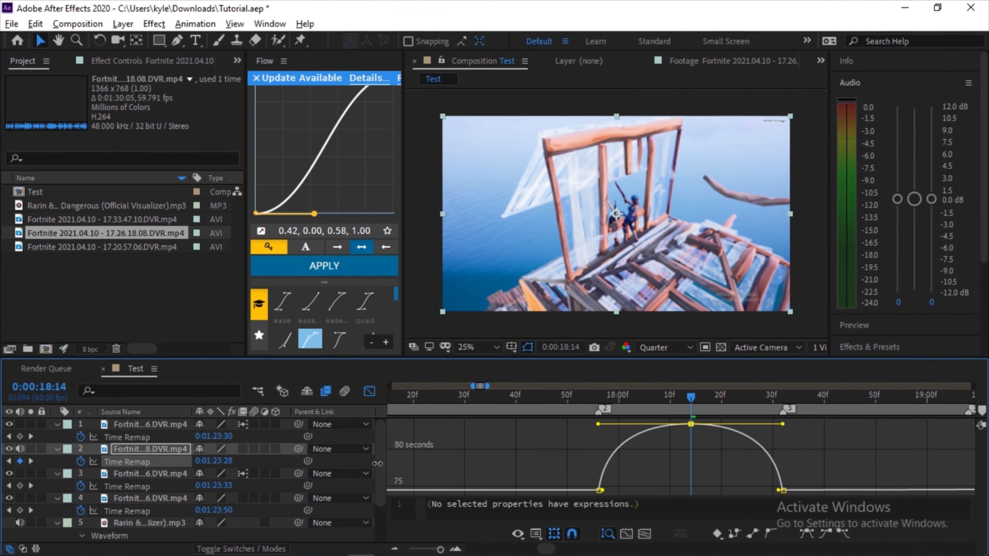
left_click(462, 398)
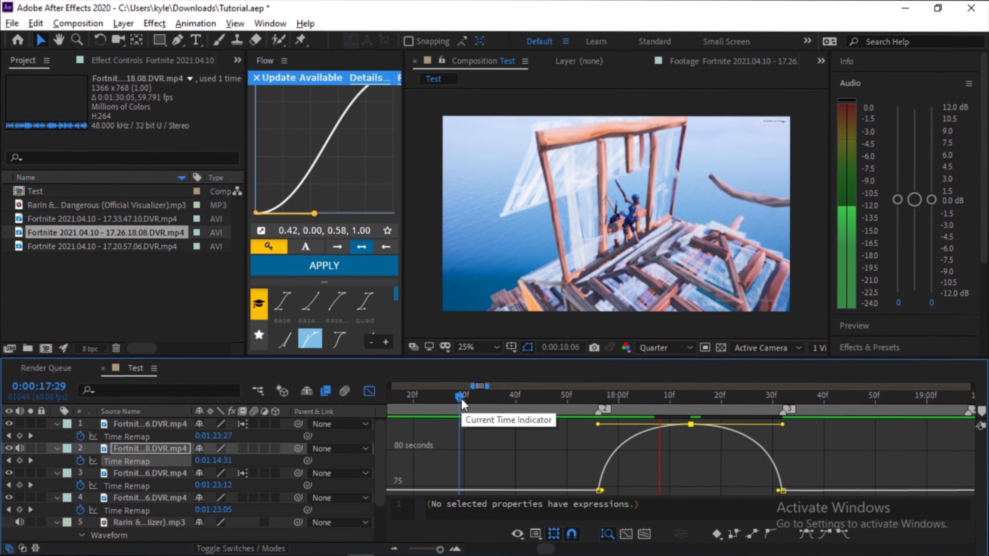
left_click_drag(461, 399, 448, 411)
key("space")
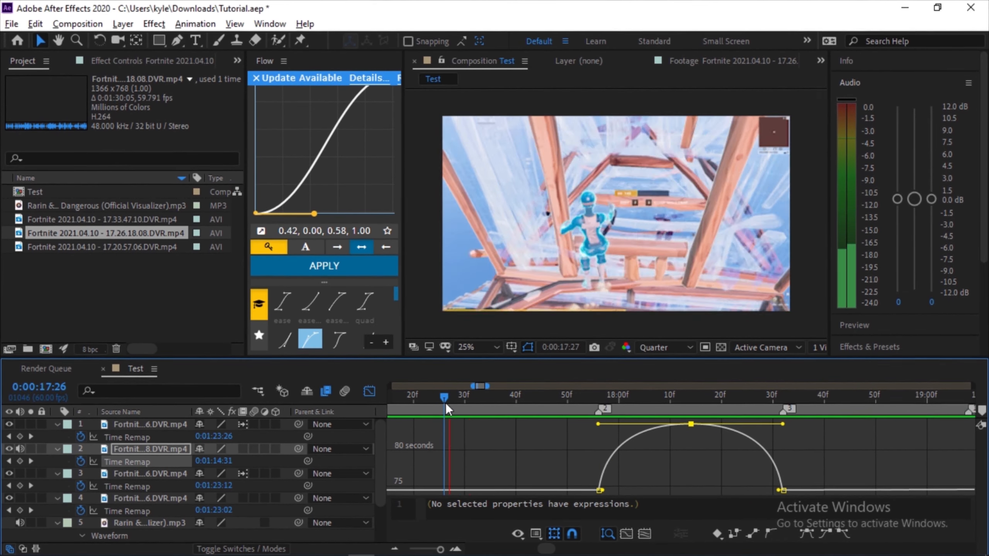
left_click(660, 399)
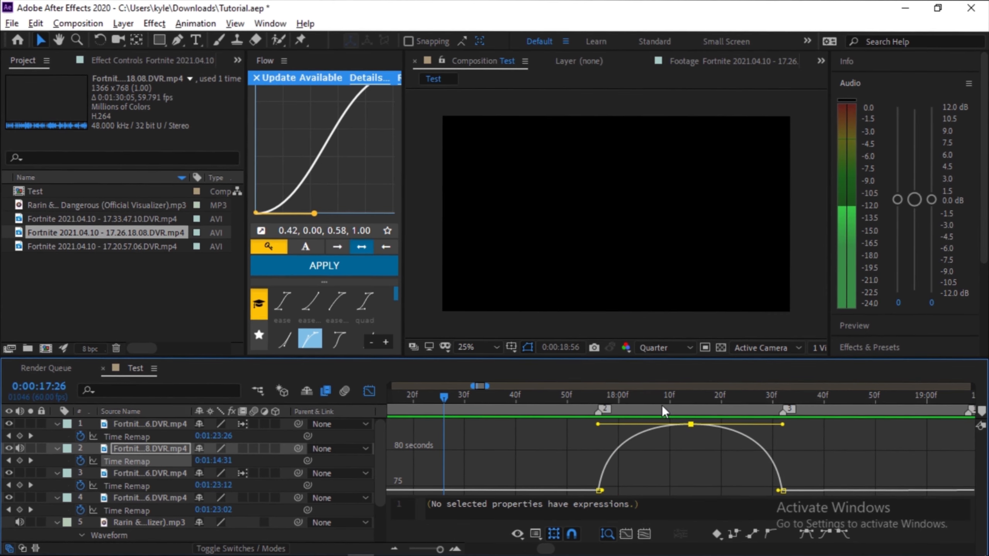
Step: Return to the layer bars and add Fortnite 2021.04.10 - 17.33.47.10.DVR.mp4 with time remapping enabled and its start trimmed to 0:01:20:54
left_click(369, 390)
scroll(646, 448, "down", 5)
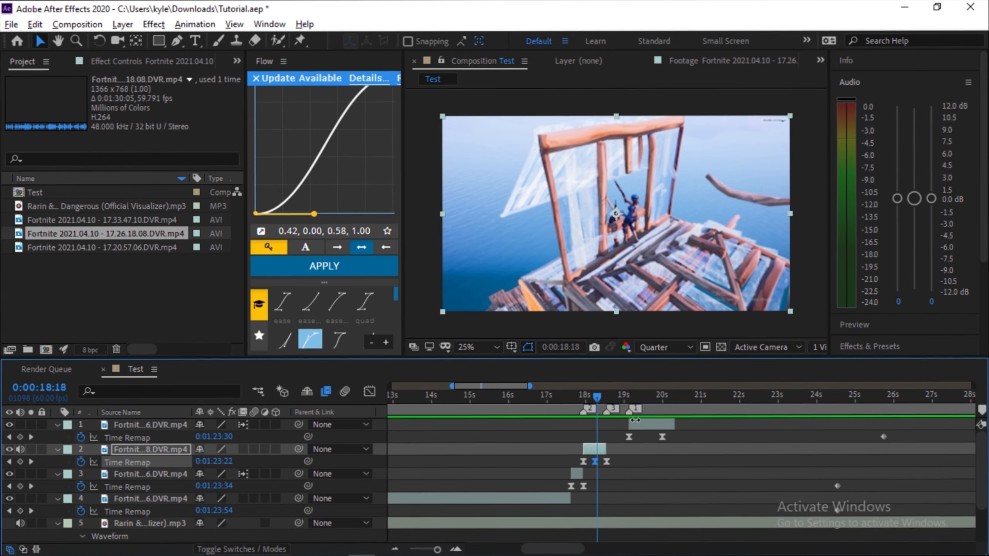
double_click(96, 221)
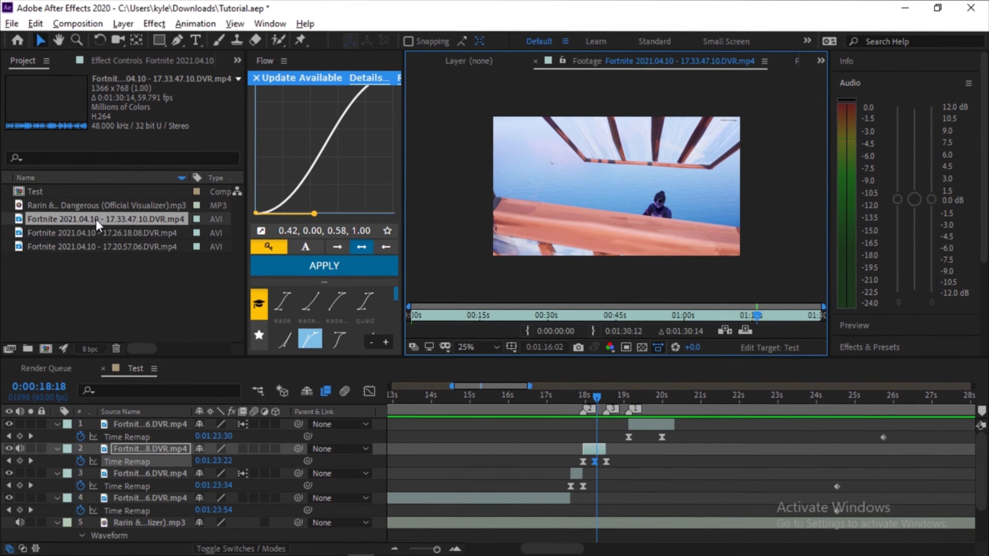
left_click_drag(75, 220, 561, 423)
scroll(684, 429, "down", 10)
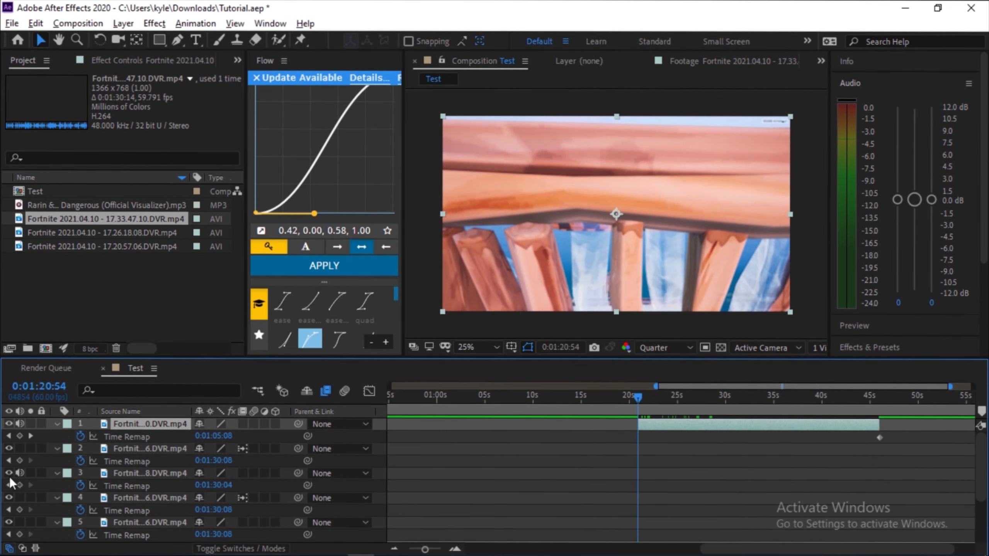
Step: Add Time Remap keyframes to the new clip at 0:01:20:54 and 0:01:28:30
left_click(19, 436)
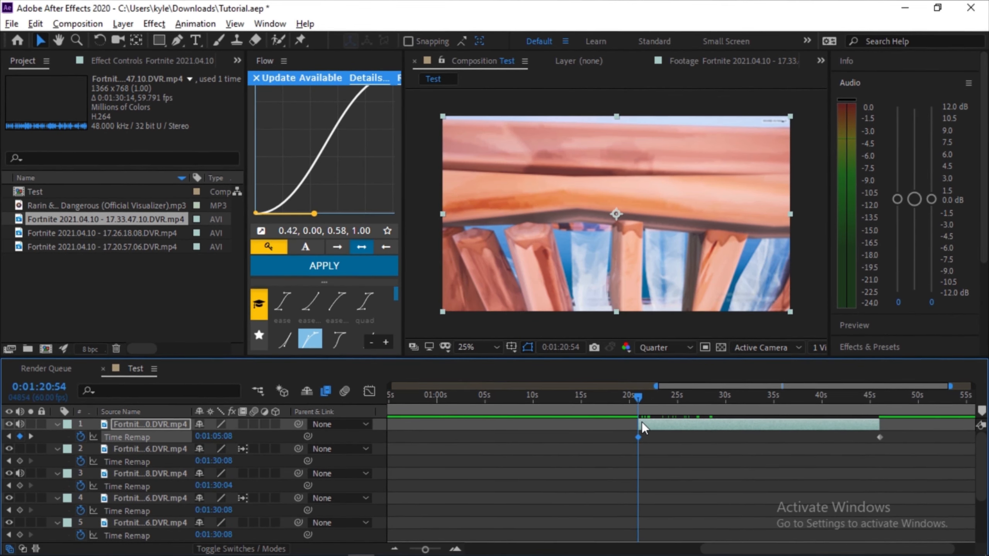
left_click_drag(641, 398, 714, 406)
left_click(21, 437)
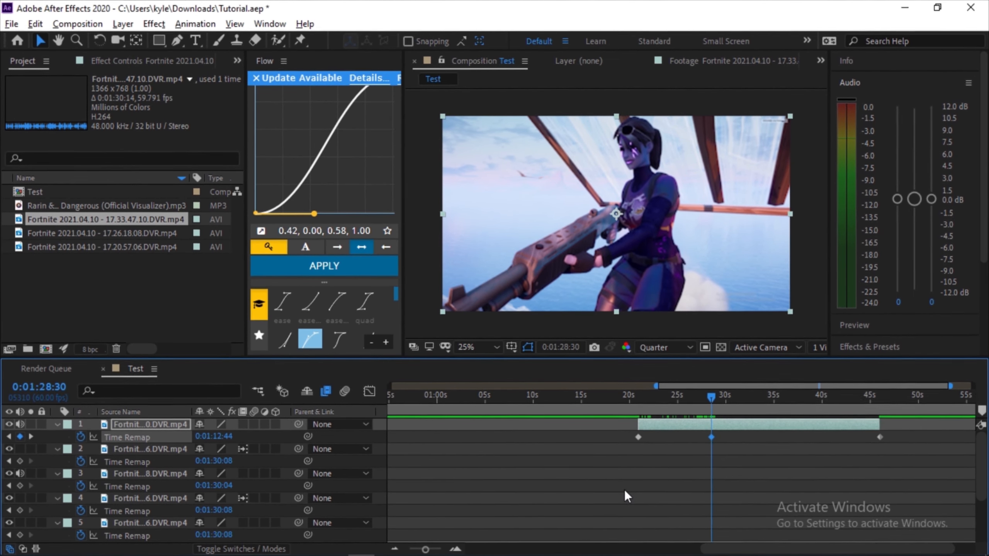
Step: Easy Ease the new clip's Time Remap keyframes and add another one between the first two at 0:01:24:40
scroll(624, 490, "up", 3)
scroll(891, 475, "down", 2)
left_click_drag(890, 481, 447, 435)
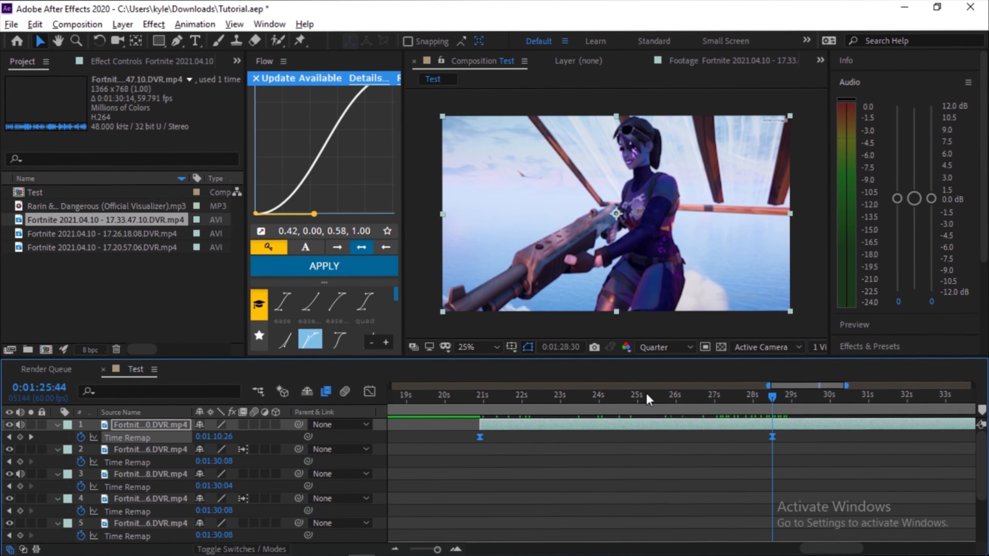
left_click_drag(646, 392, 625, 395)
left_click(19, 436)
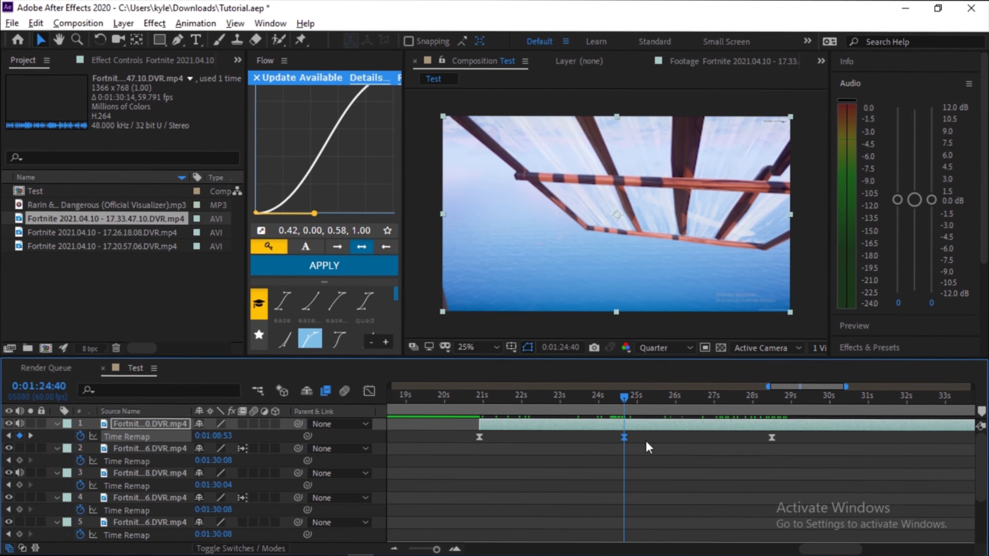
Step: Move the new clip so it starts at marker 3 at 0:00:18:32, and place its layer directly below the top layer
scroll(608, 457, "down", 5)
left_click_drag(811, 423, 526, 424)
left_click(435, 393)
scroll(426, 425, "up", 3)
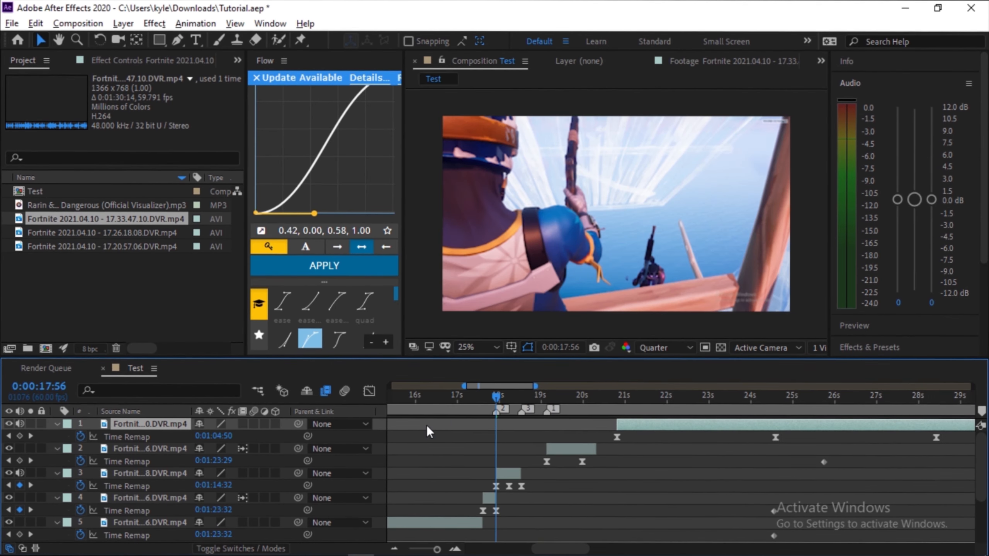
scroll(578, 428, "up", 1)
left_click(467, 396)
left_click_drag(468, 397, 465, 397)
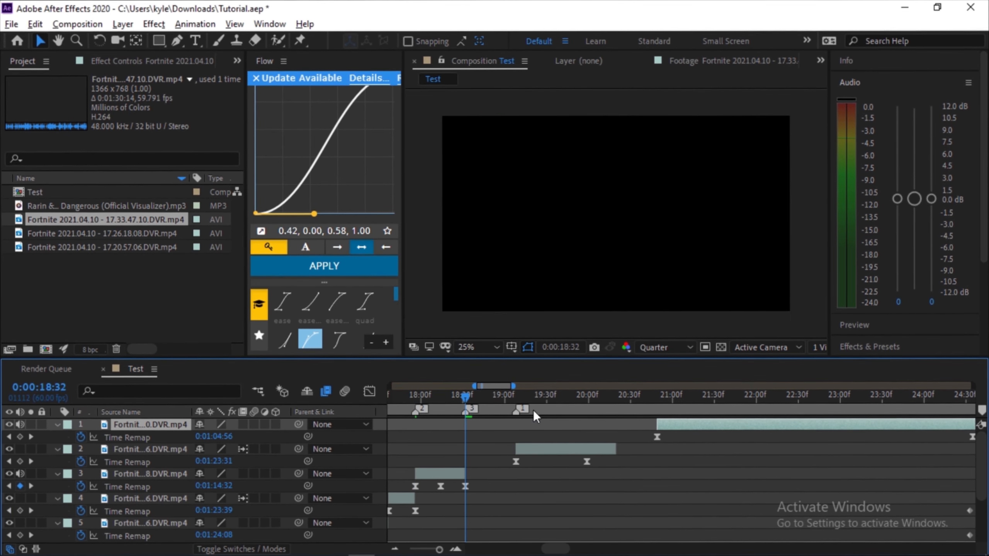
scroll(439, 424, "up", 6)
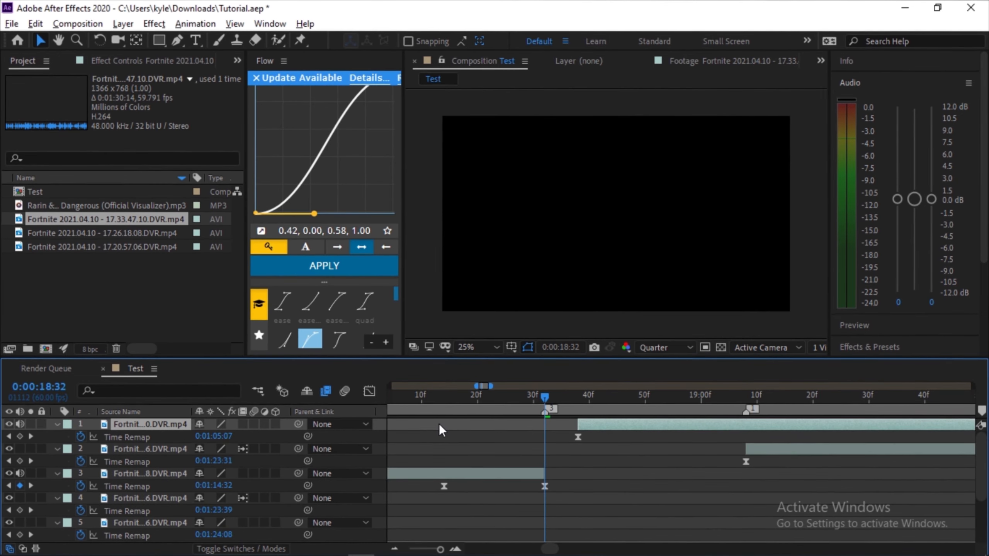
left_click_drag(916, 422, 774, 433)
scroll(777, 443, "down", 5)
scroll(806, 448, "right", 2)
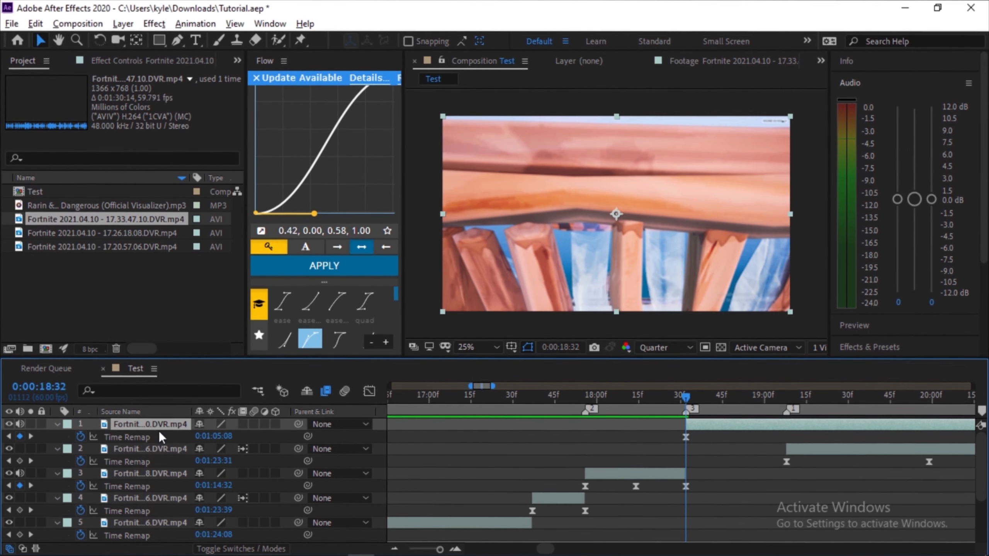
left_click_drag(172, 475, 173, 473)
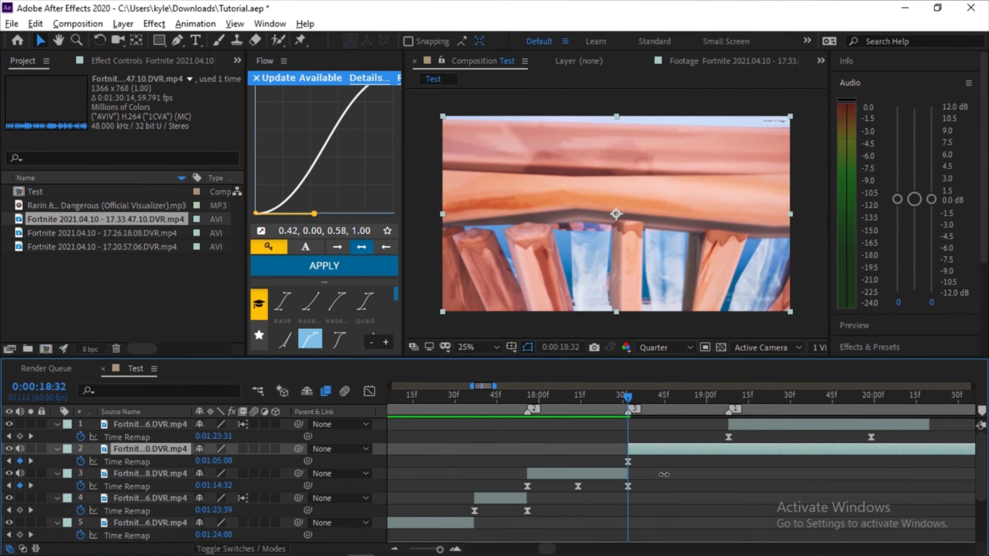
Step: Move the new clip's third eased Time Remap keyframe to marker 1 at 0:00:19:08 and its middle one to 0:00:18:50
scroll(702, 472, "down", 5)
scroll(701, 473, "down", 3)
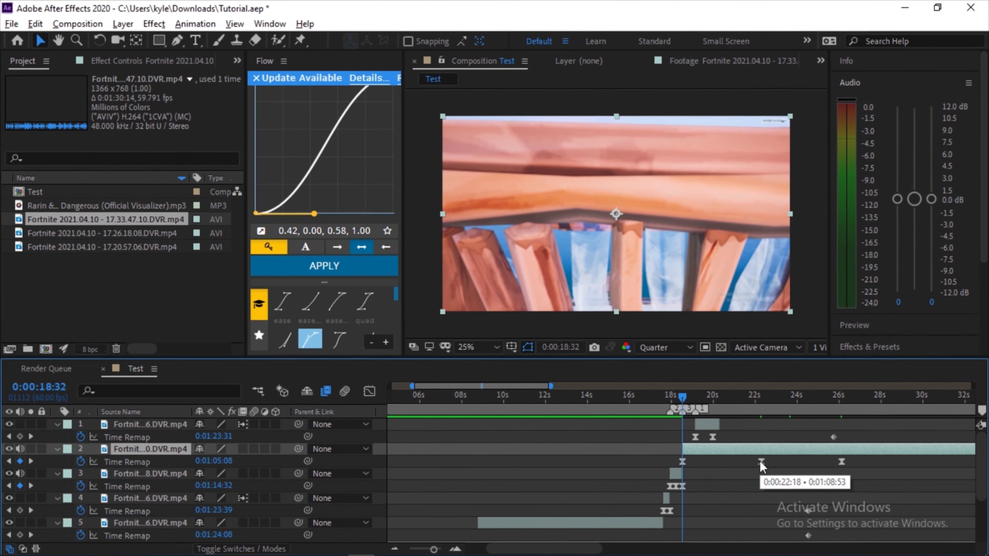
scroll(759, 460, "up", 4)
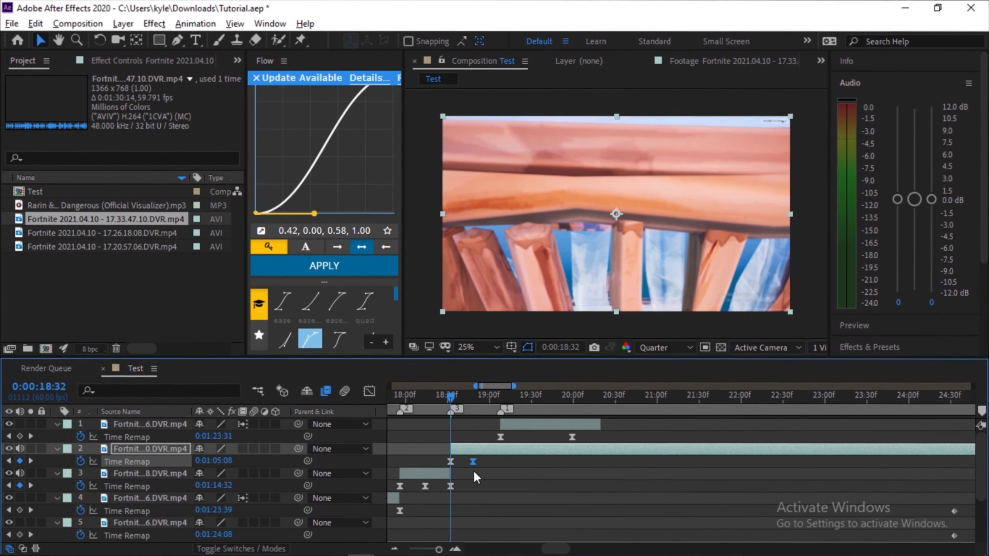
scroll(758, 472, "down", 4)
left_click_drag(706, 460, 560, 477)
scroll(545, 464, "up", 5)
scroll(746, 463, "up", 2)
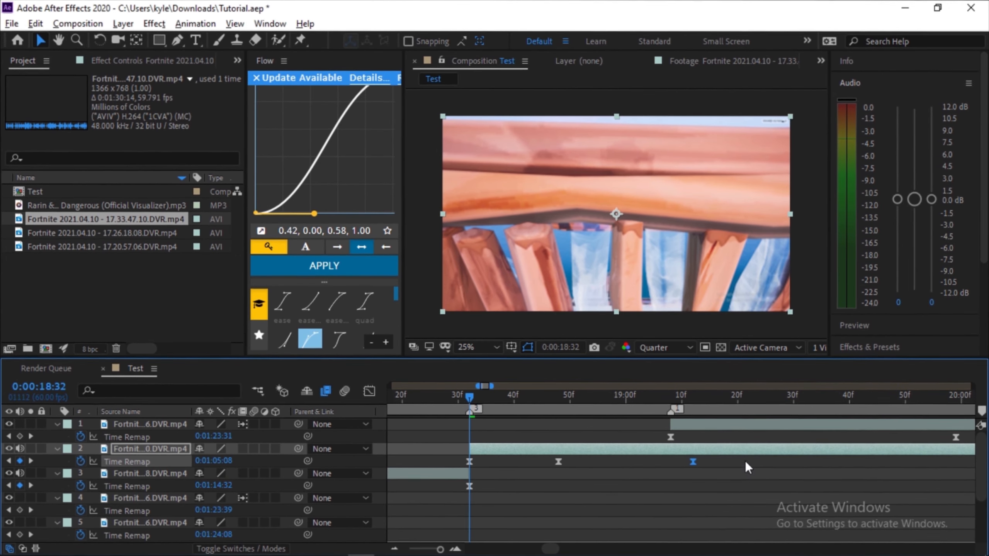
left_click(676, 394)
left_click_drag(689, 461, 673, 467)
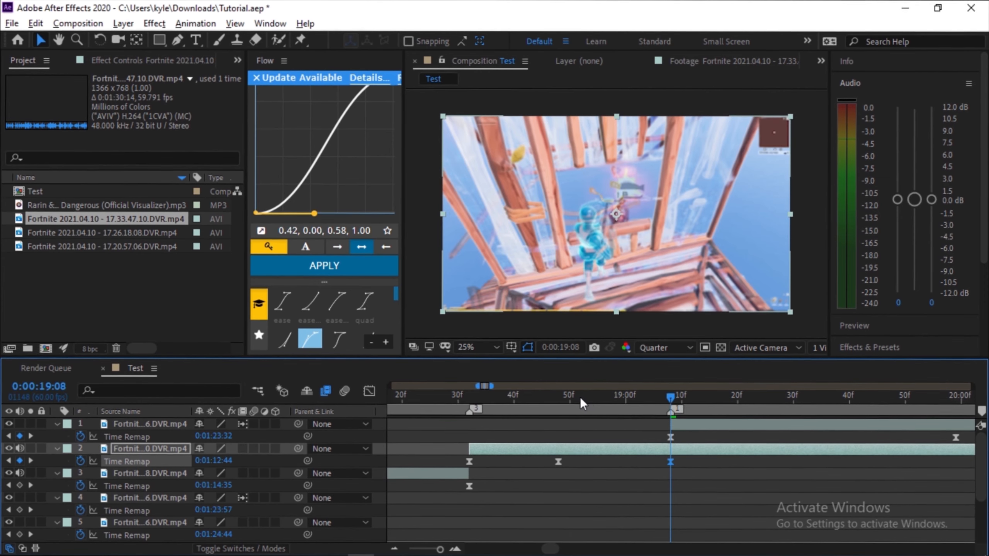
left_click(570, 397)
left_click_drag(558, 462, 566, 463)
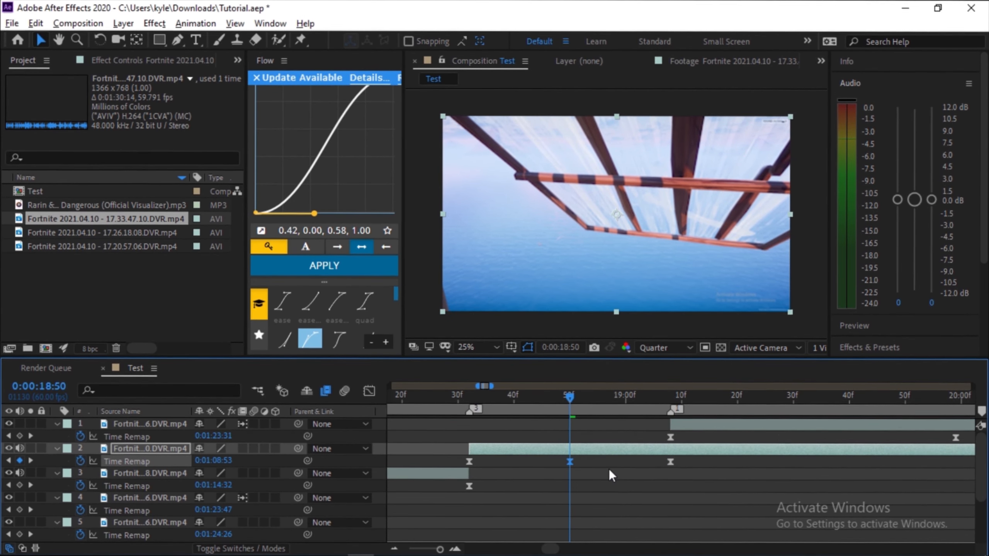
Step: Split the new clip at marker 1 at 0:00:19:08 and delete the part after the cut
scroll(609, 469, "down", 3)
scroll(623, 444, "up", 4)
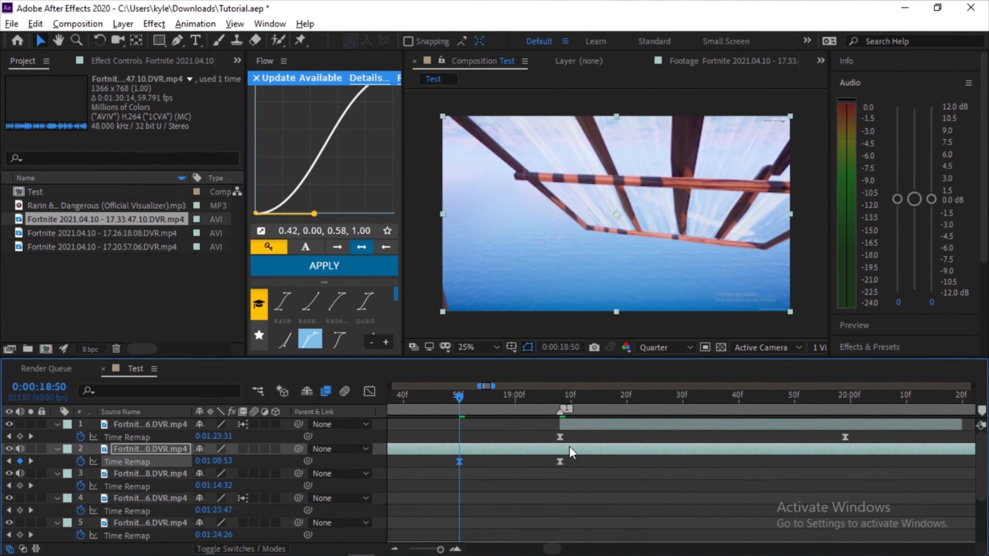
key("k")
key("ctrl+shift+d")
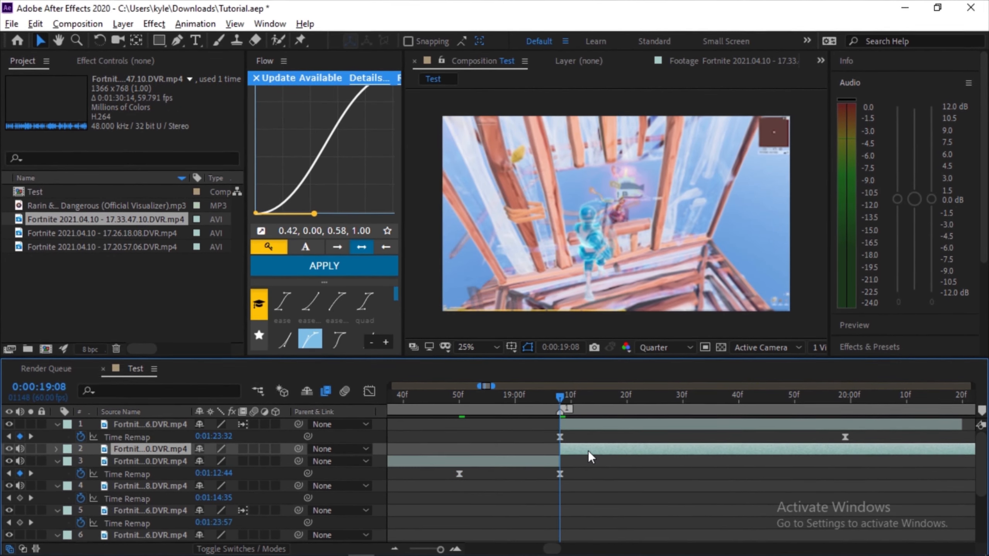
key("Delete")
scroll(603, 454, "down", 2)
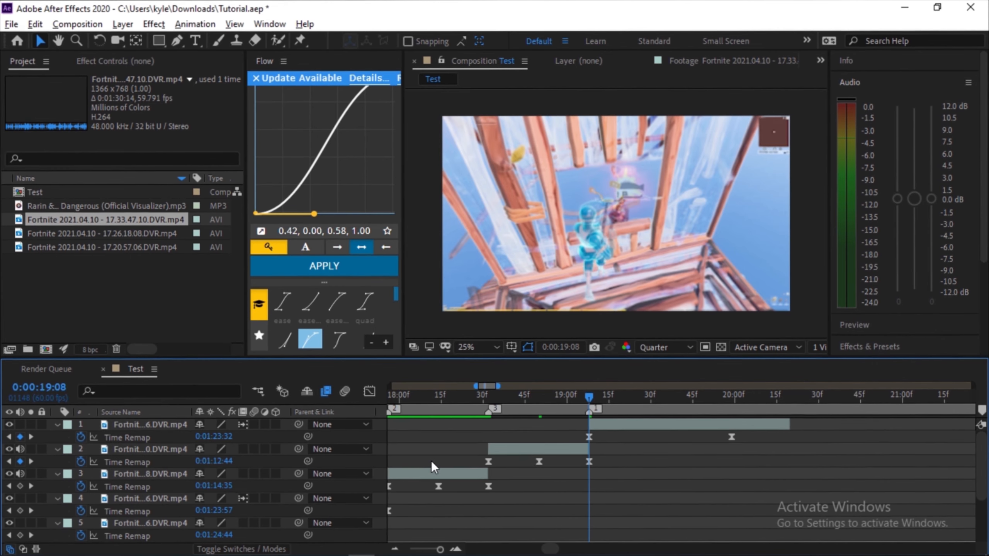
Step: Show layer 2's Time Remap curve in the graph editor and lower its last keyframe at 0:00:19:08 to the first keyframe's value
left_click_drag(631, 462, 454, 464)
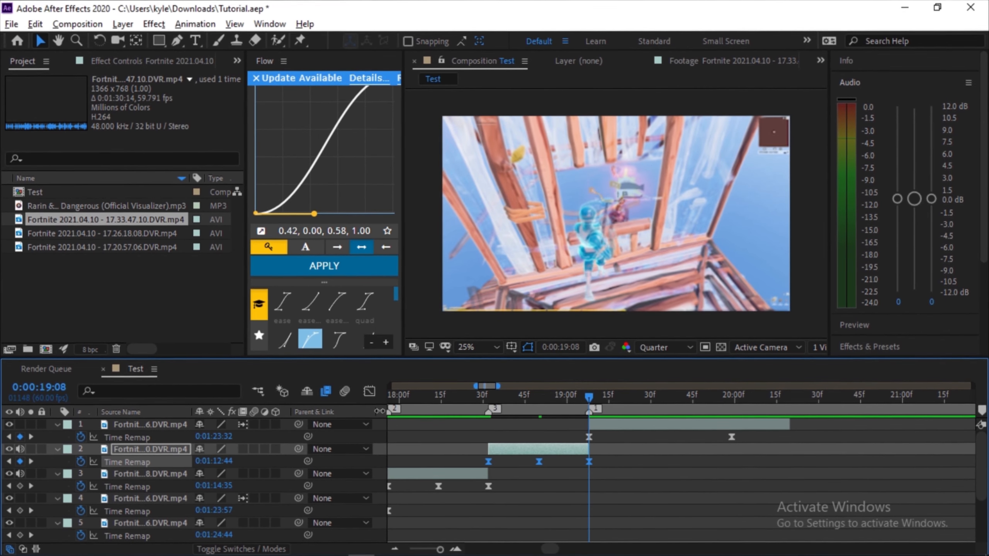
key("shift+F3")
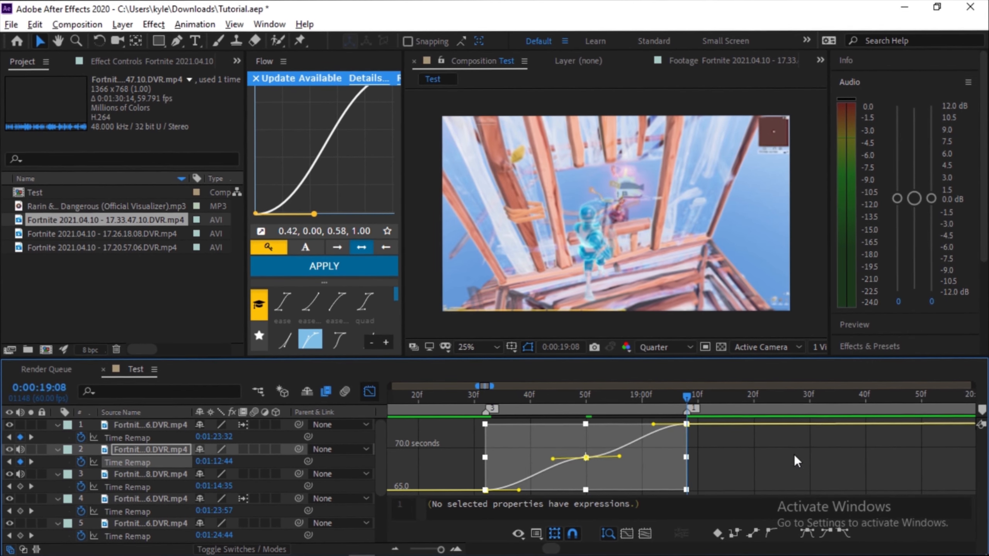
left_click(795, 459)
scroll(739, 455, "up", 2)
mouse_move(677, 428)
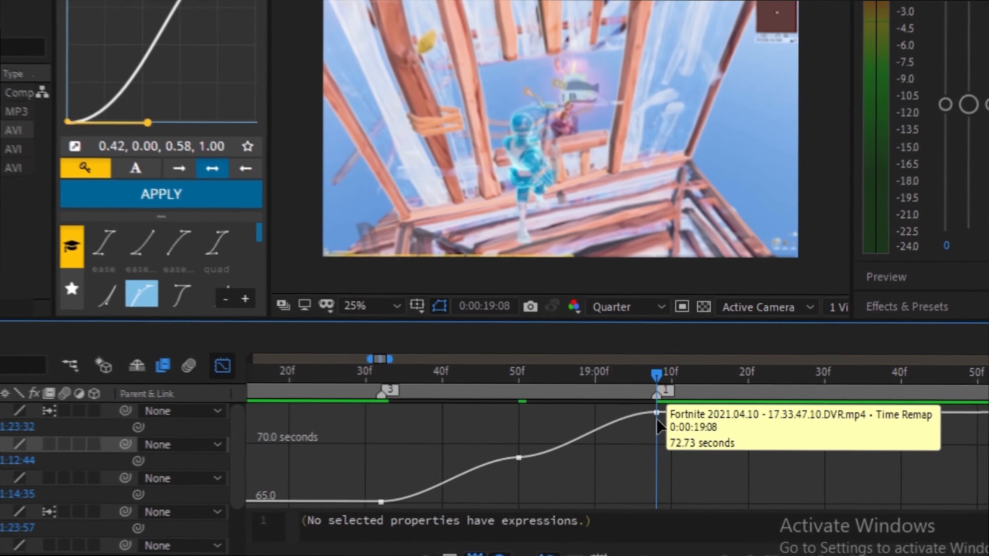
left_click_drag(656, 413, 657, 501)
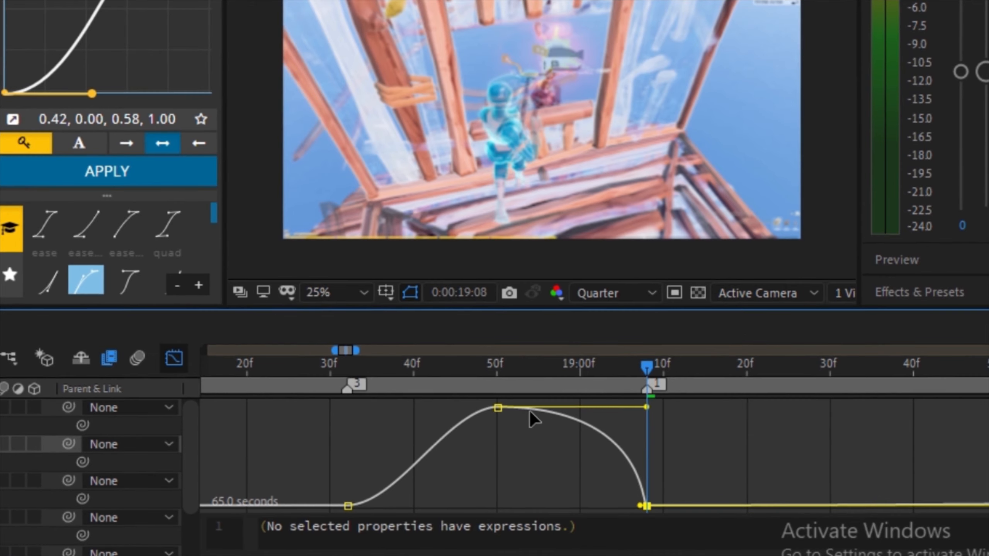
Step: Shape the curve into an arch with long middle handles and short end handles, and set the middle keyframe's value to 0:01:12:39
left_click(497, 407)
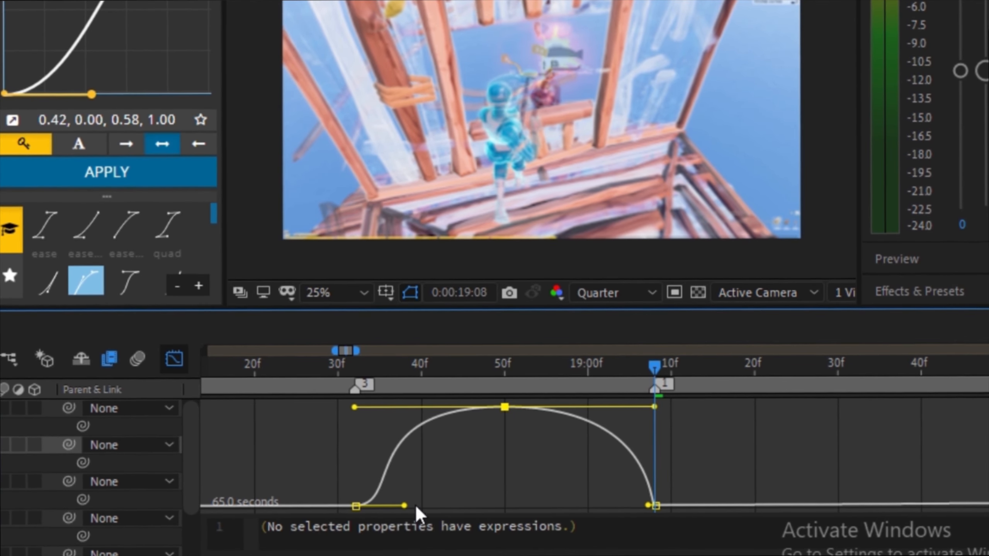
left_click_drag(415, 504, 255, 506)
scroll(532, 447, "down", 3)
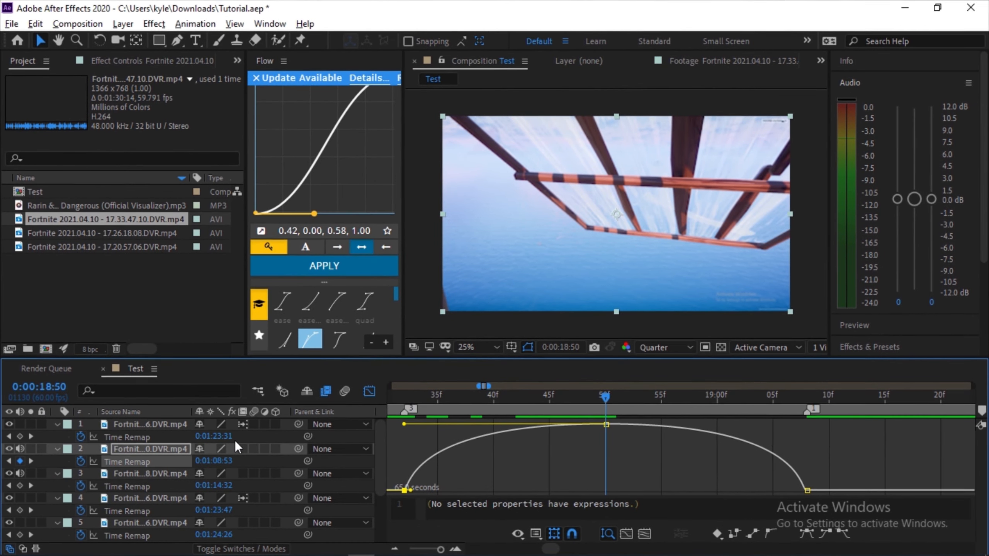
left_click_drag(213, 462, 369, 463)
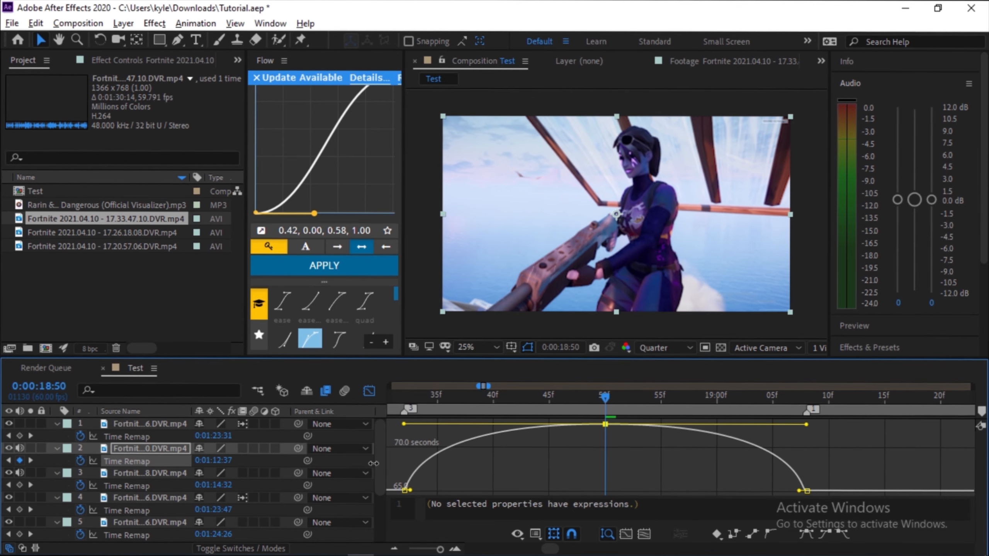
Step: Play back the forward-and-rewind clip from 0:00:18:11 and again from 0:00:18:00
scroll(591, 462, "down", 2)
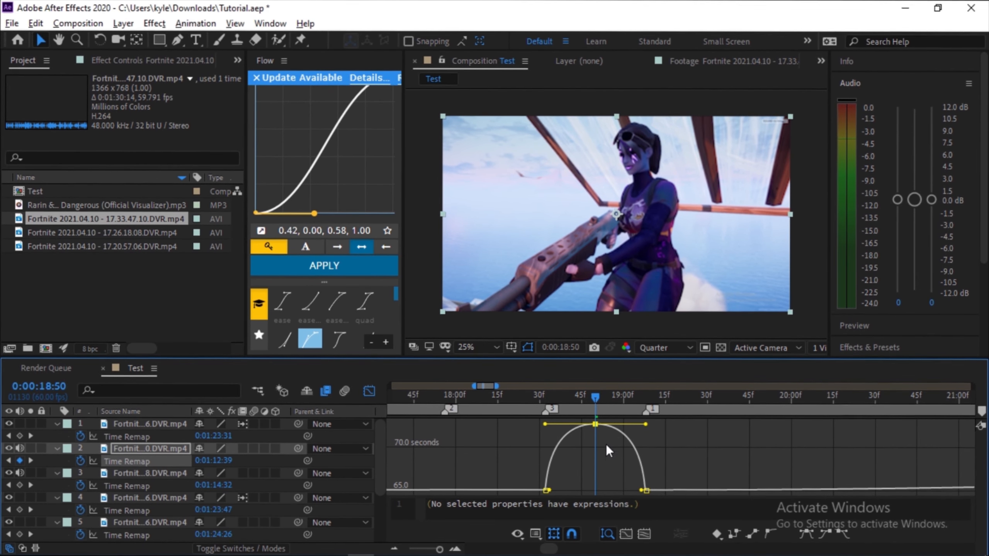
left_click_drag(594, 402, 487, 423)
key("space")
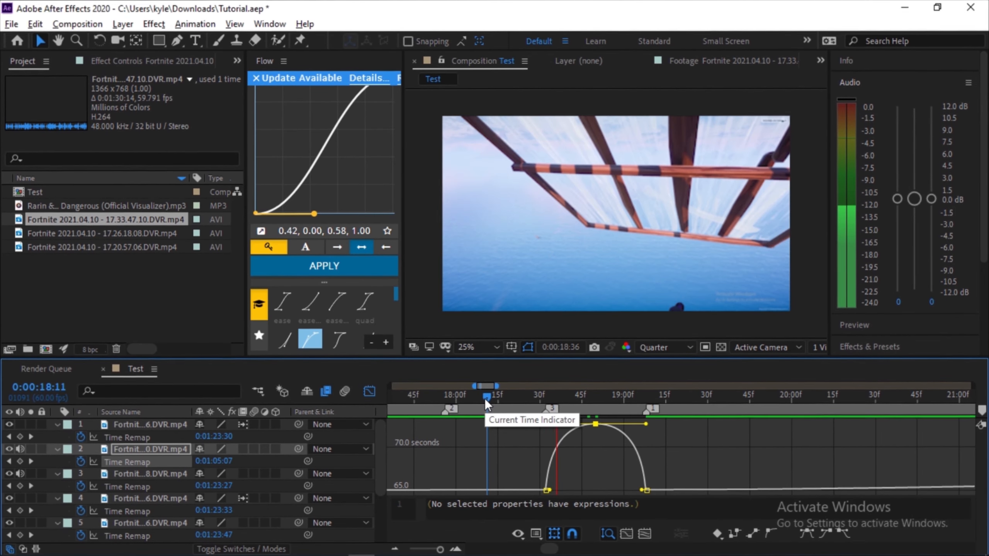
left_click_drag(484, 398, 453, 401)
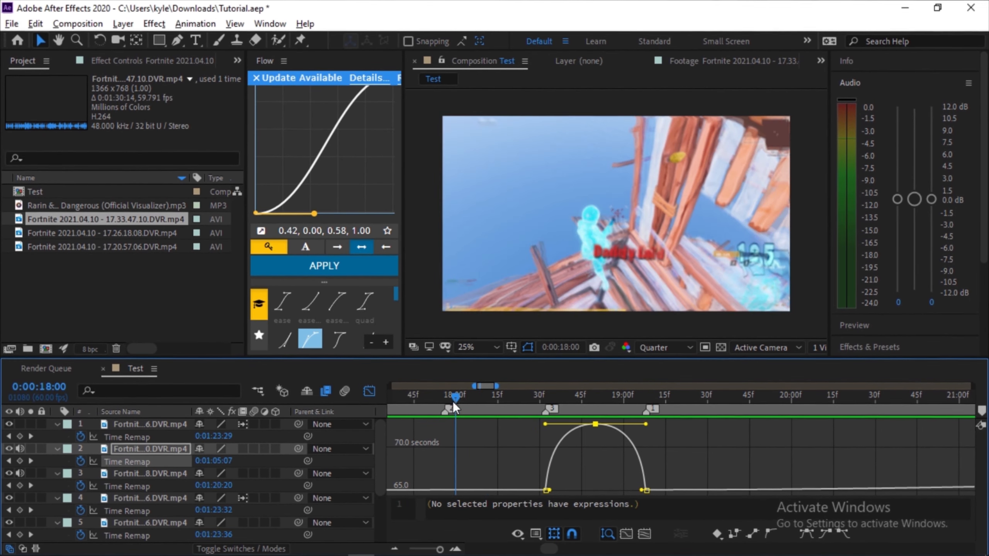
left_click(472, 395)
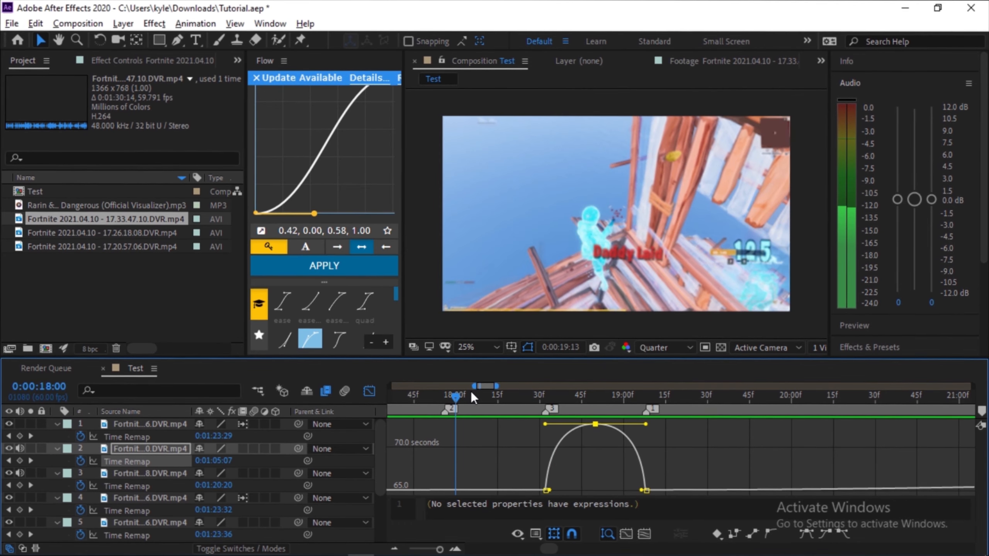
Step: Fine-tune the middle Time Remap keyframe's value at 0:00:18:50, return to the layer bars and move the playhead to 0:00:17:42
left_click_drag(471, 395, 595, 395)
left_click_drag(209, 463, 226, 461)
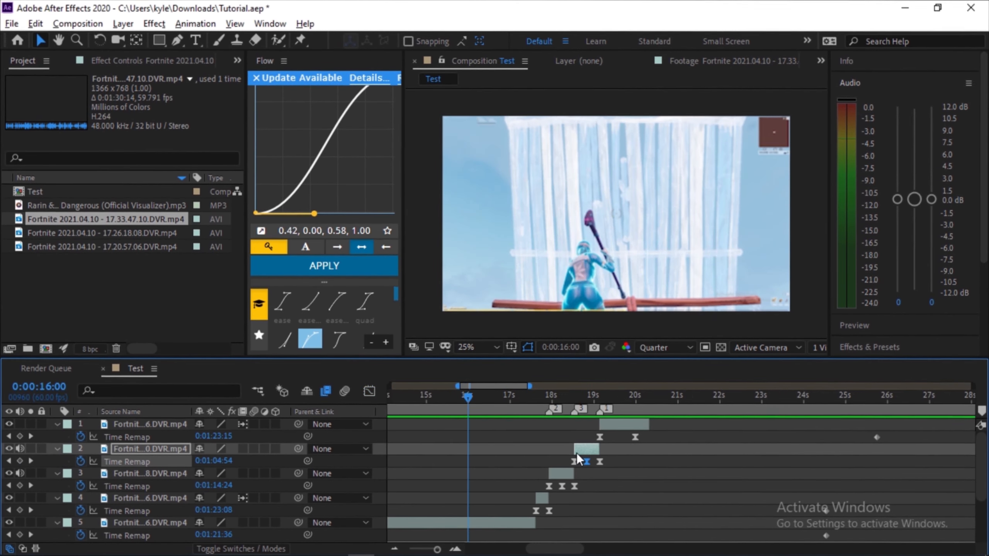
left_click(540, 408)
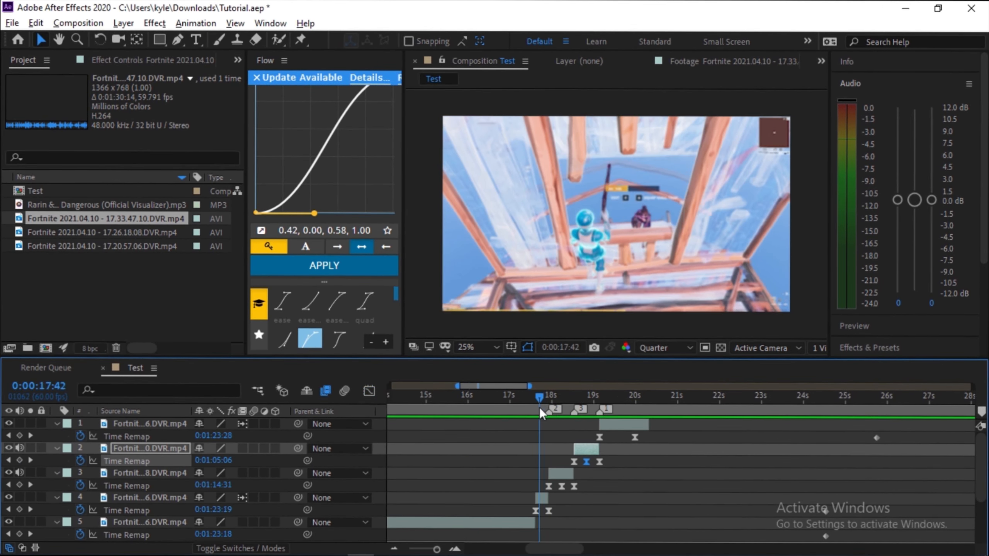
Step: Collapse the Time Remap properties of all layers and deselect the layers
left_click(135, 426)
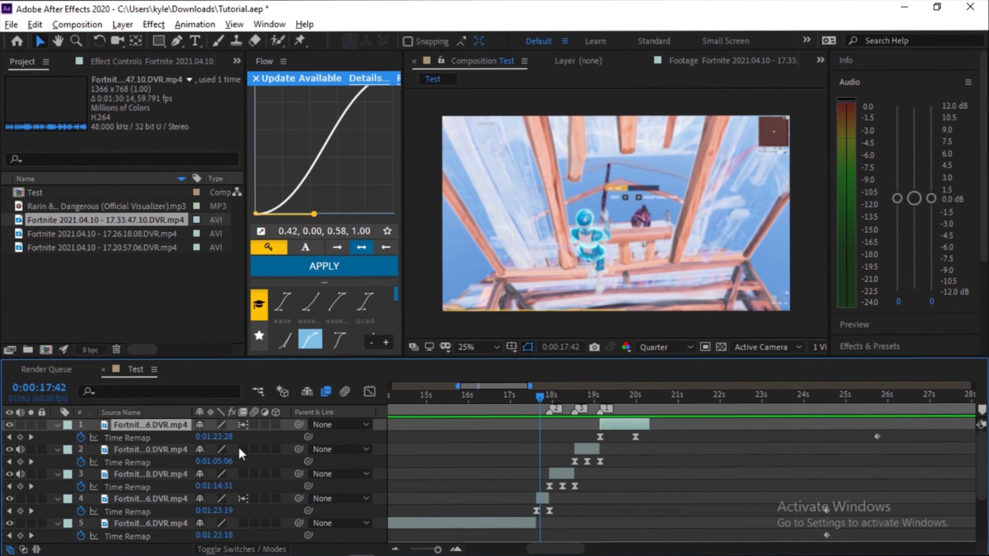
key("ctrl+a")
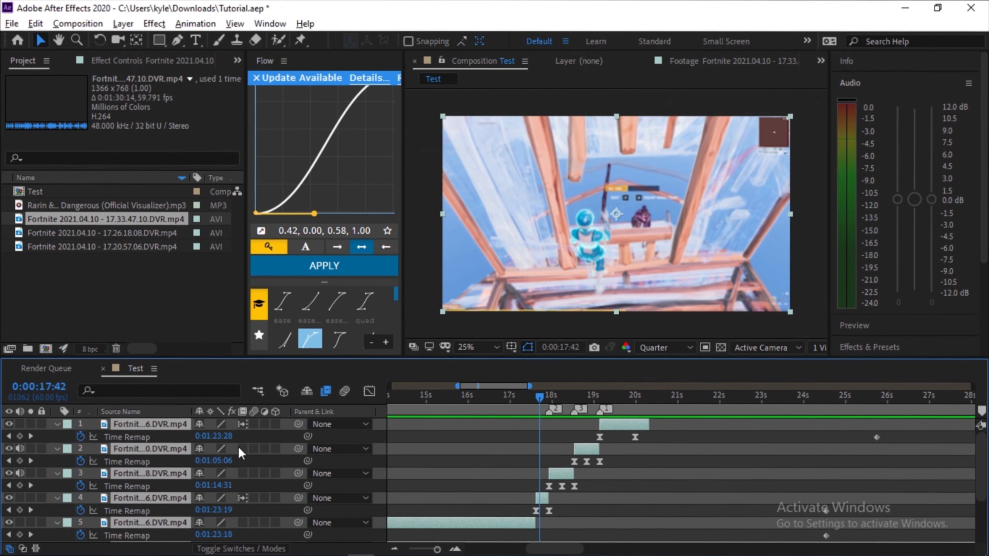
key("u")
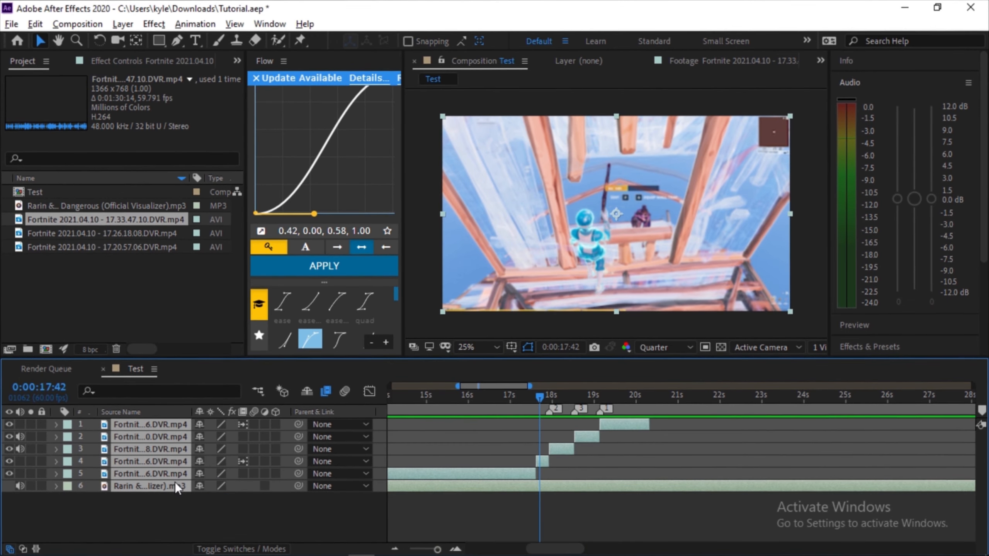
left_click(128, 497)
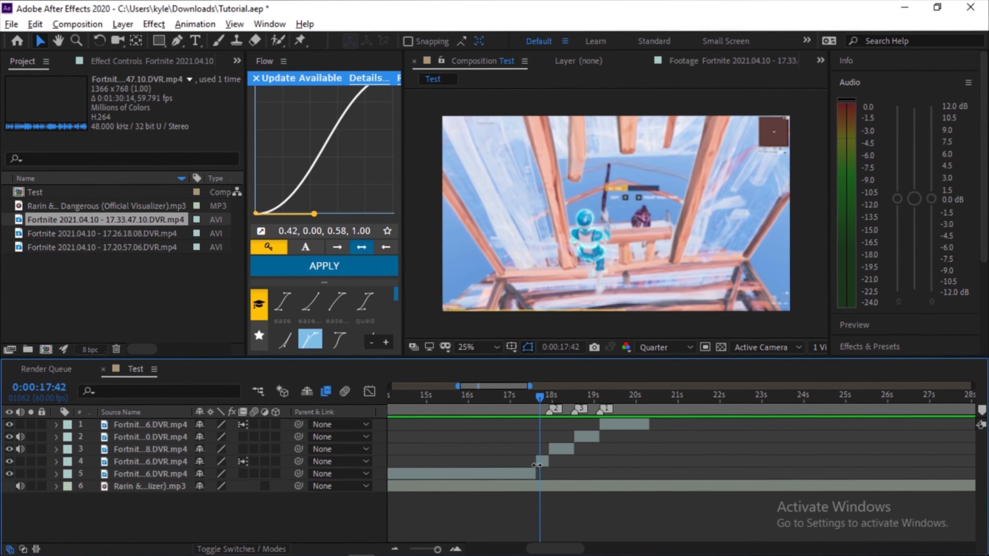
Step: Play back the whole montage from 0:00:08:01
scroll(558, 456, "up", 2)
scroll(484, 424, "down", 4)
scroll(485, 423, "left", 1)
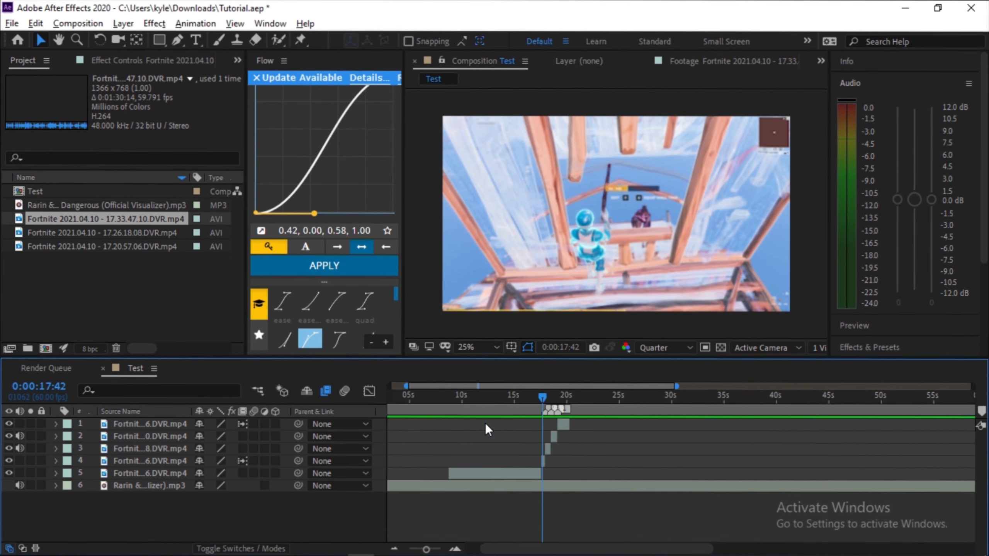
left_click_drag(507, 396, 438, 423)
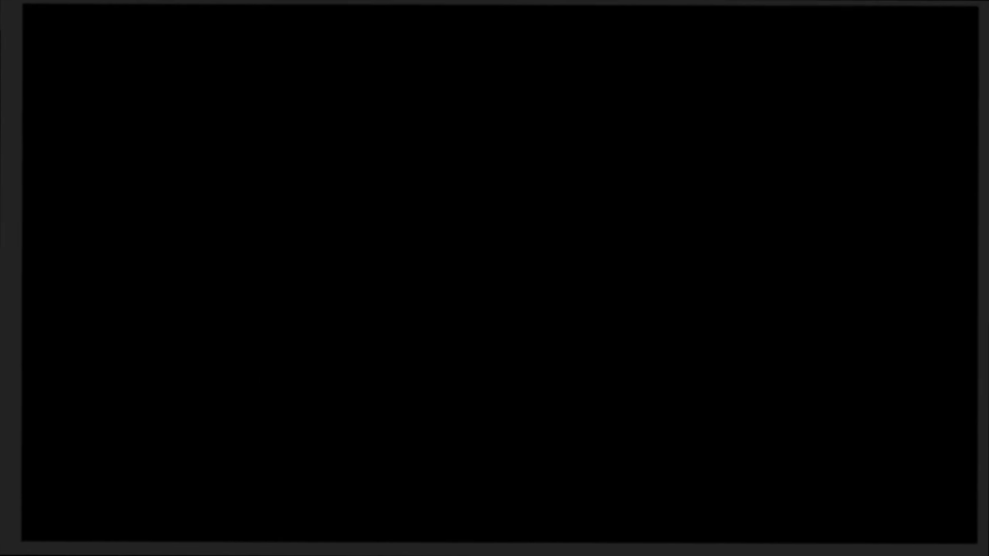
key("space")
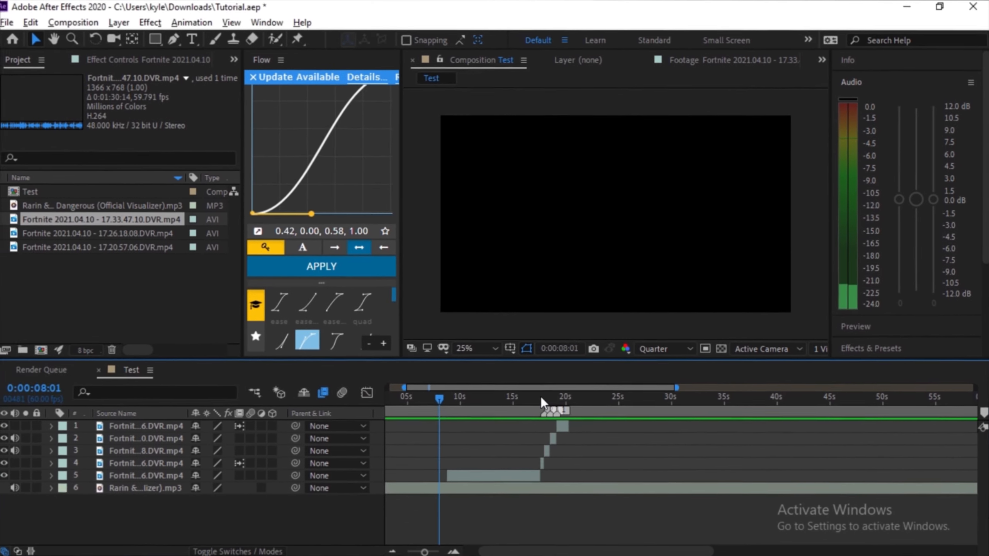
Step: Search the effects for "blurmocurves" and select S_BlurMoCurves
left_click(438, 552)
scroll(547, 436, "up", 5)
scroll(546, 436, "up", 2)
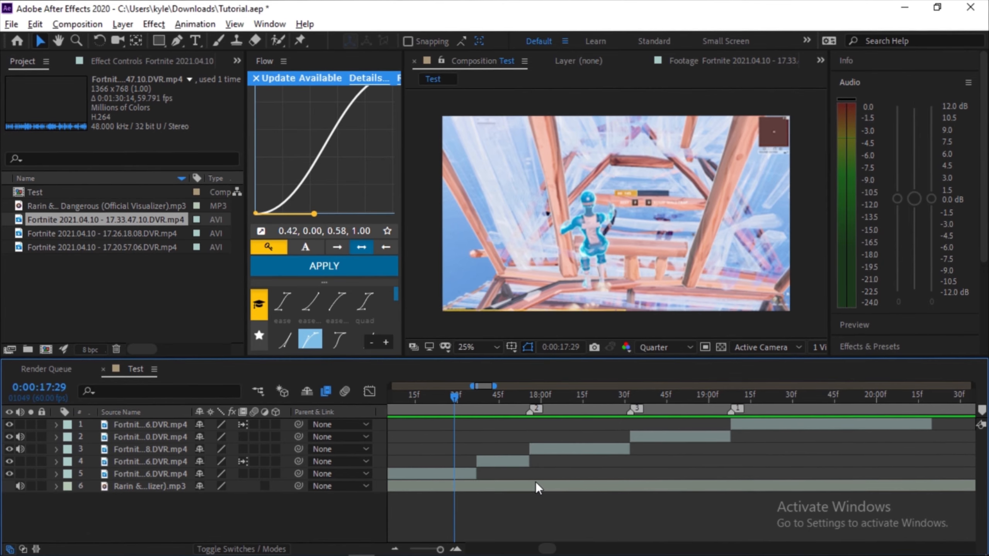
scroll(535, 482, "down", 2)
left_click(867, 82)
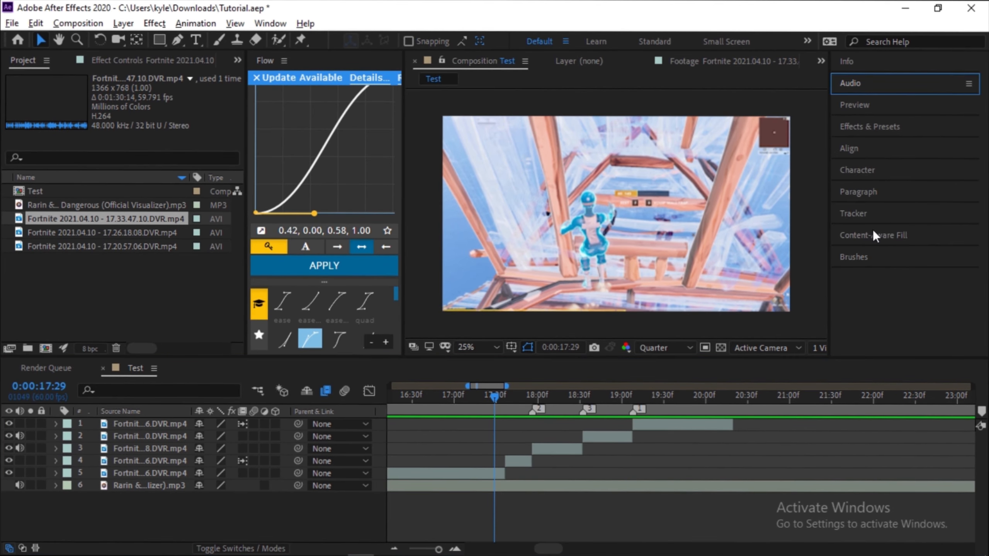
left_click(864, 125)
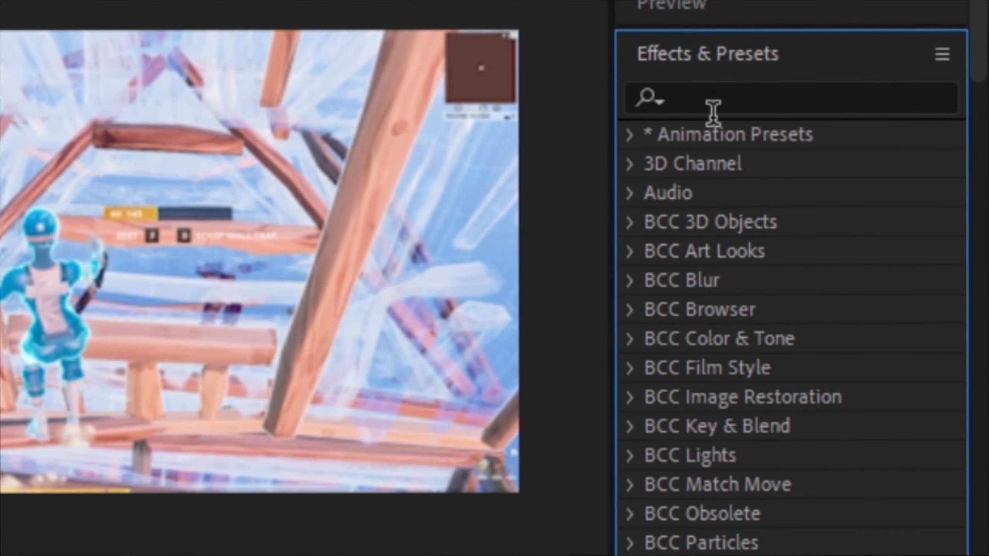
left_click(723, 108)
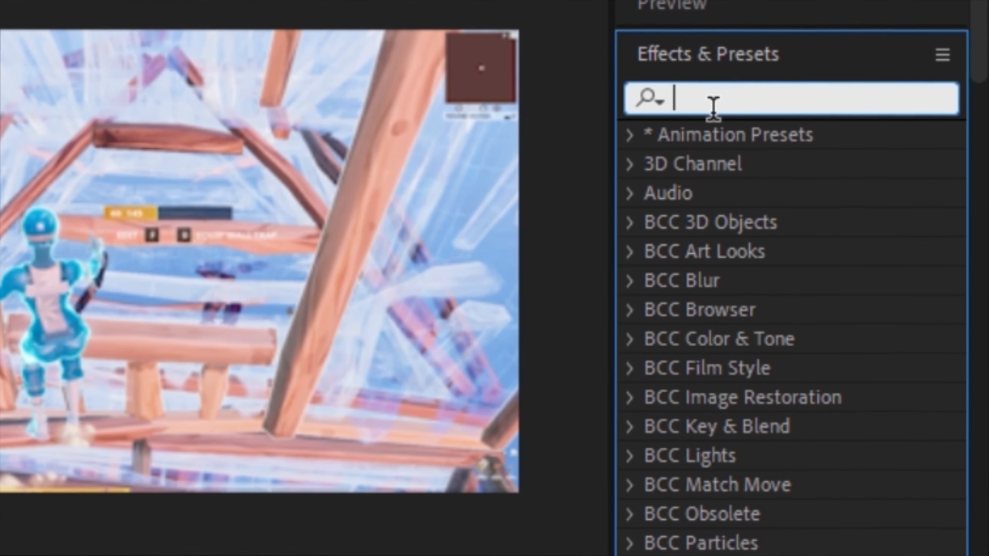
type("blurmocurves")
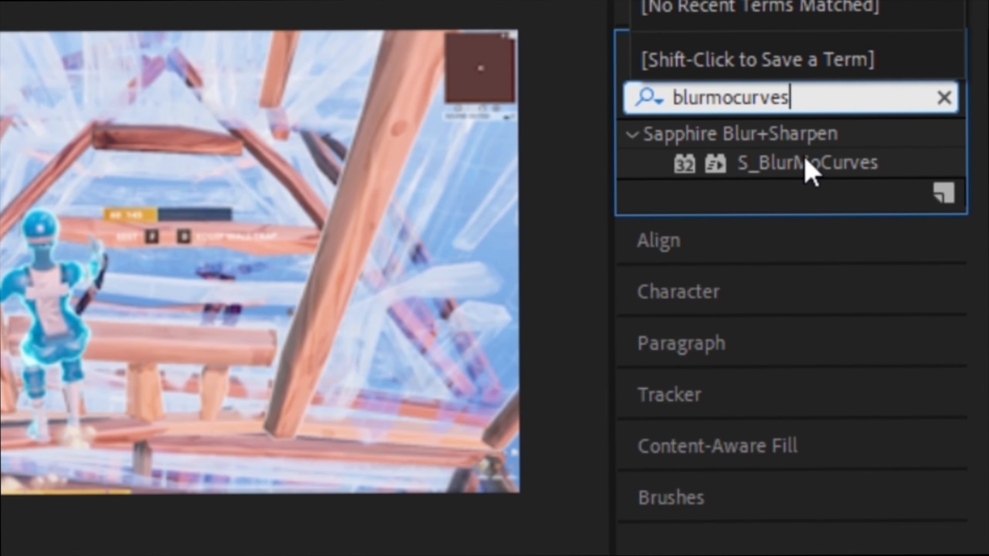
left_click(802, 163)
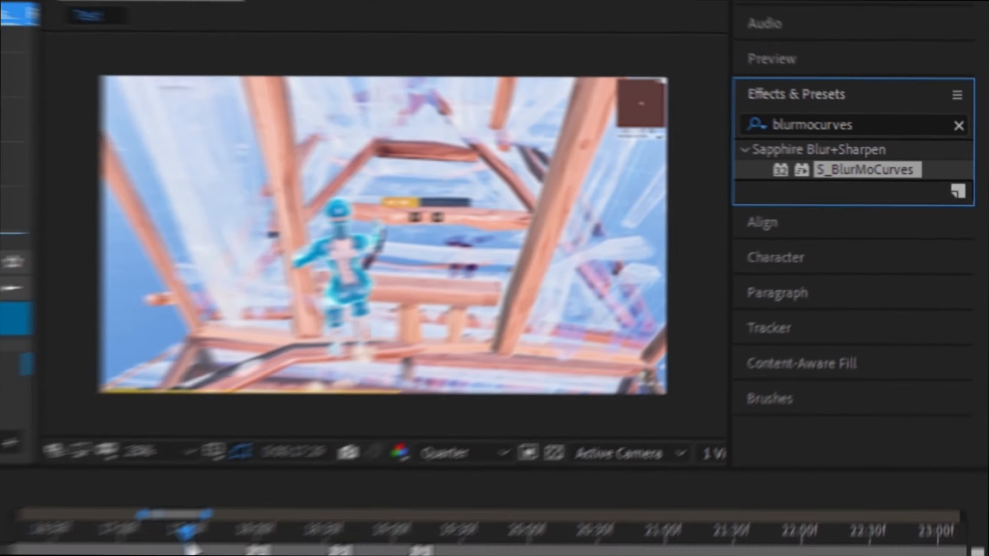
Step: Place the playhead at 0:00:17:42 and apply S_BlurMoCurves to the clips on layers 1 to 4
left_click_drag(190, 535, 514, 396)
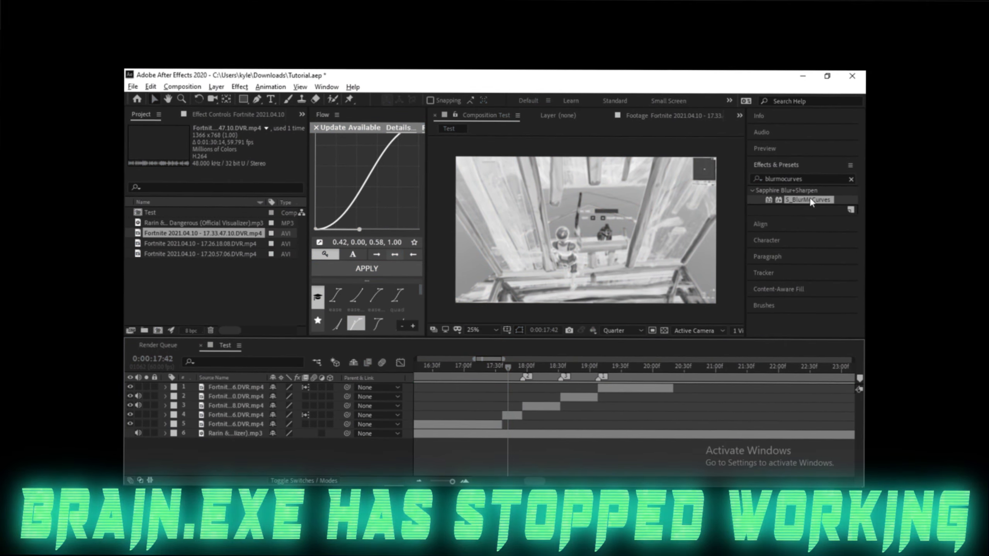
left_click_drag(895, 172, 558, 463)
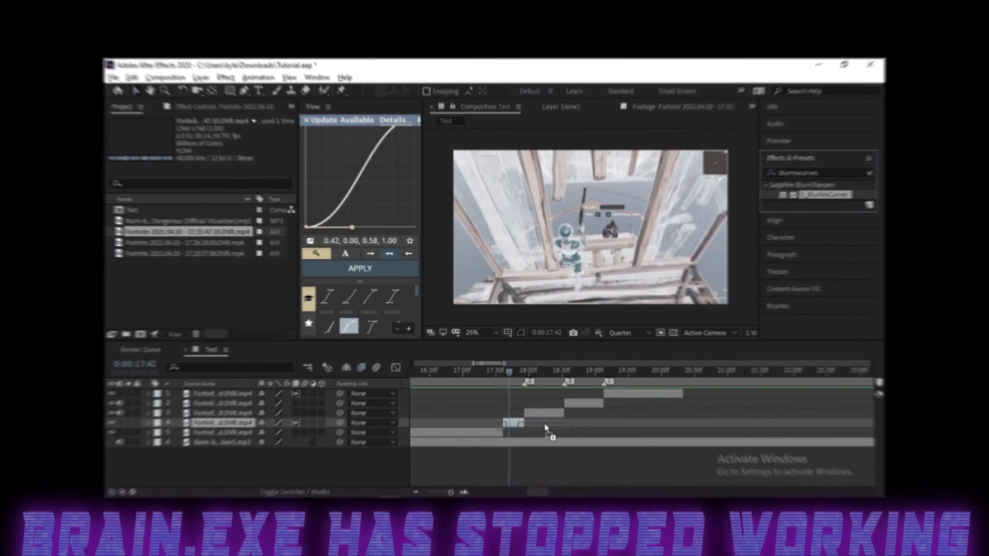
left_click_drag(544, 422, 545, 422)
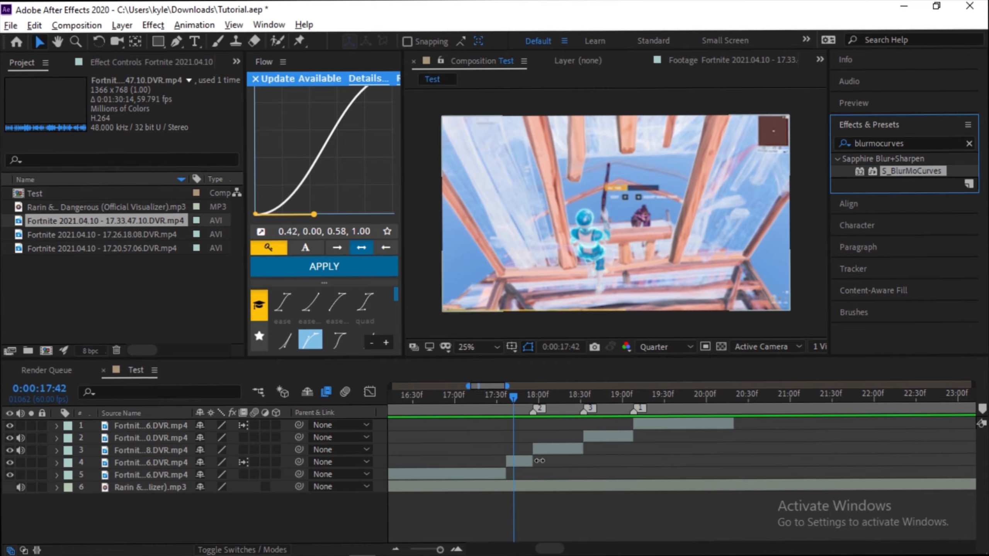
left_click(517, 461)
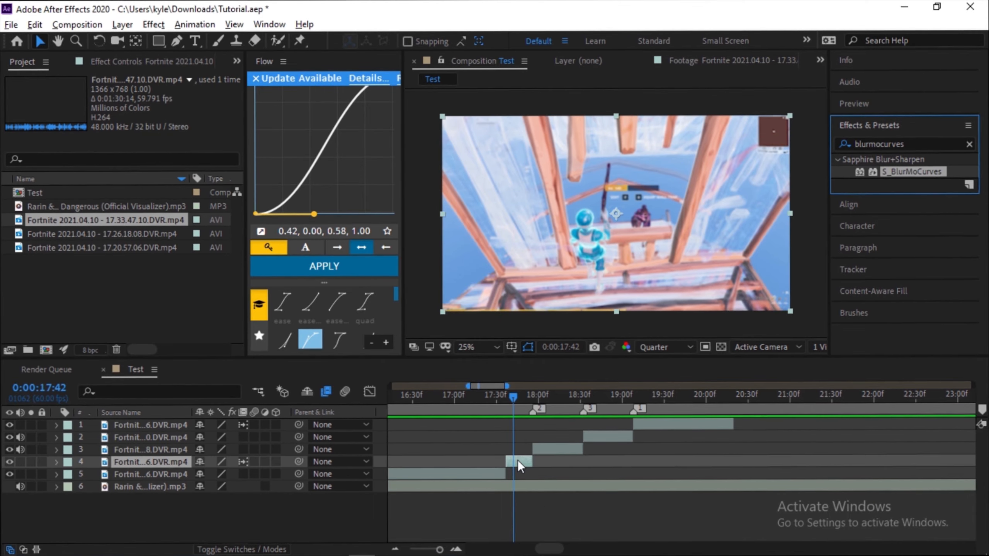
left_click(578, 449, "ctrl")
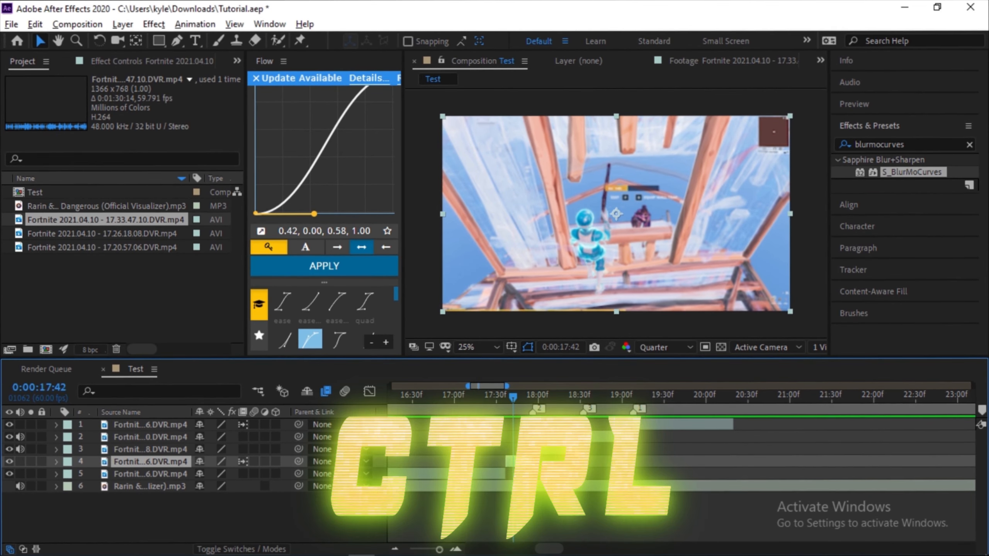
left_click(620, 436, "ctrl")
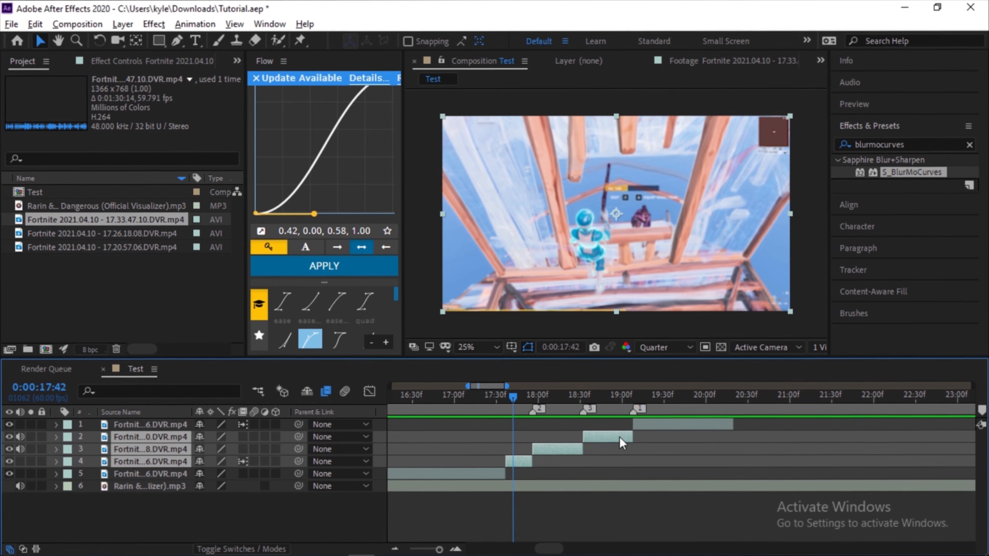
left_click(673, 422, "ctrl")
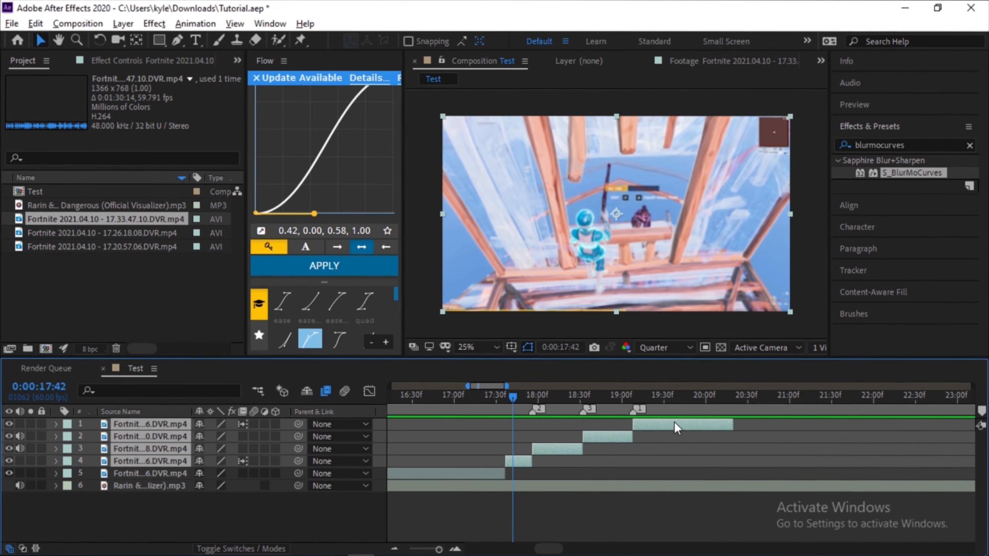
double_click(910, 174)
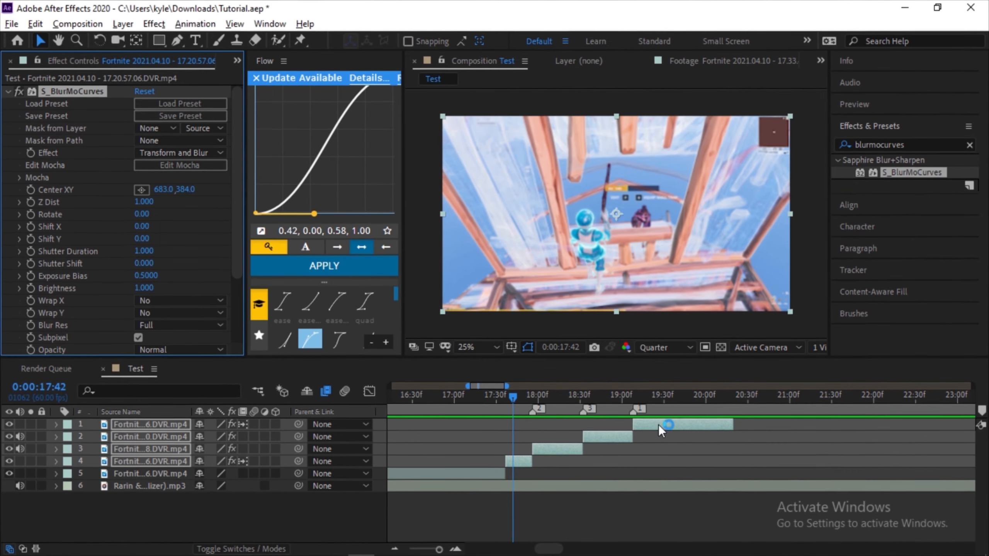
scroll(534, 497, "up", 2, "alt")
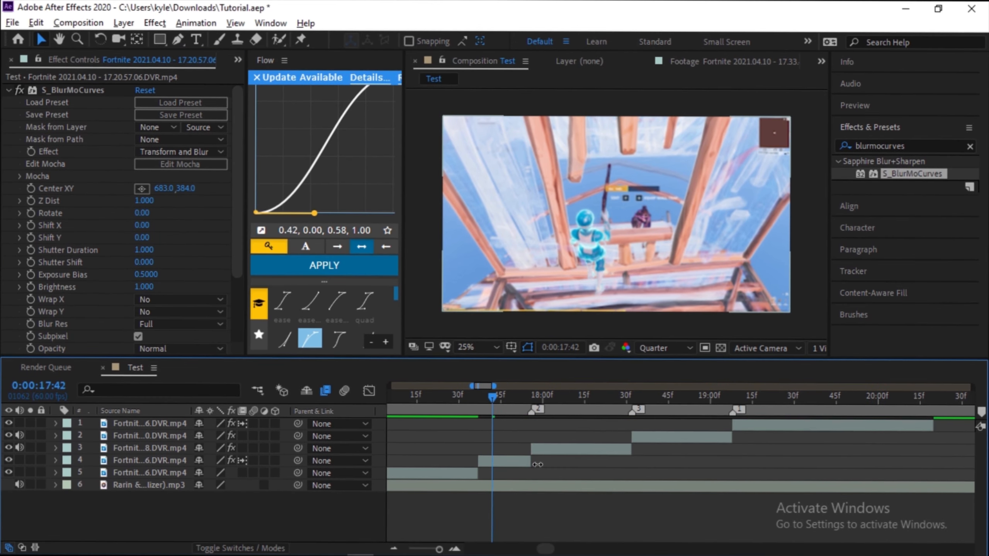
Step: Place the playhead at the end of the layer 4 clip, 0:00:17:56, and set its S_BlurMoCurves Wrap X and Wrap Y to Reflect
left_click(503, 464)
scroll(497, 416, "up", 3, "alt")
left_click_drag(465, 399, 614, 401)
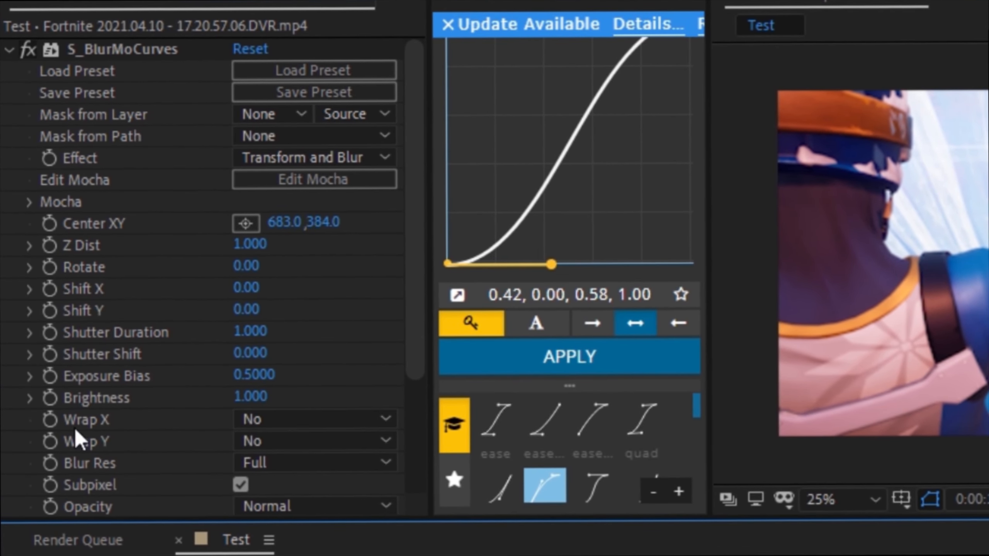
left_click(257, 419)
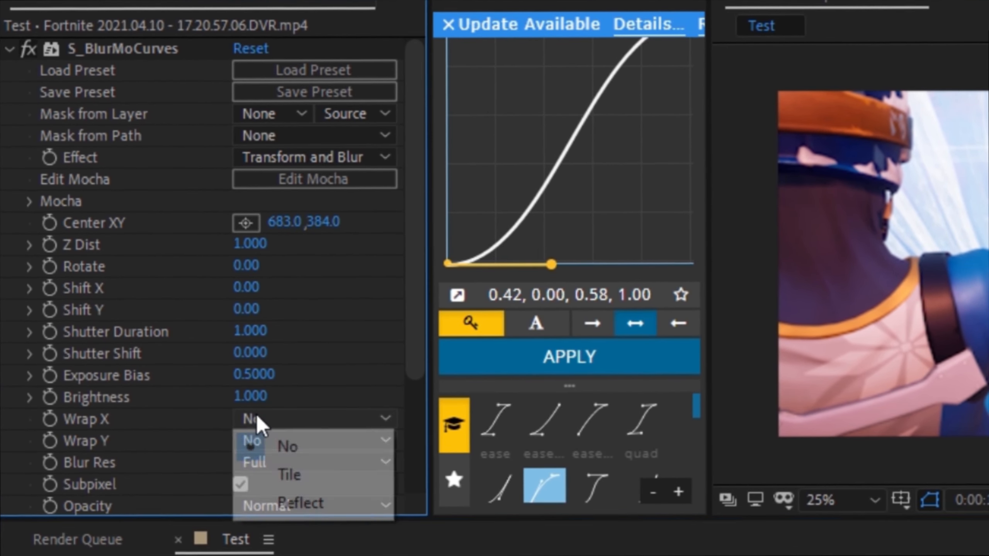
left_click(308, 504)
left_click(288, 441)
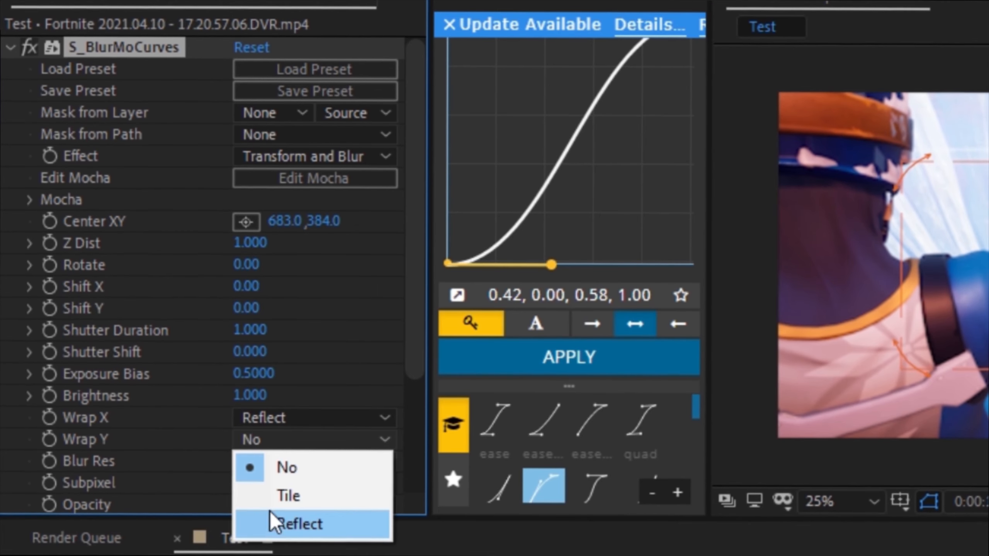
left_click(273, 520)
Step: Start keyframing Z Dist on the layer 4 clip at 0:00:17:56 with a value of 1.4
left_click(1, 267)
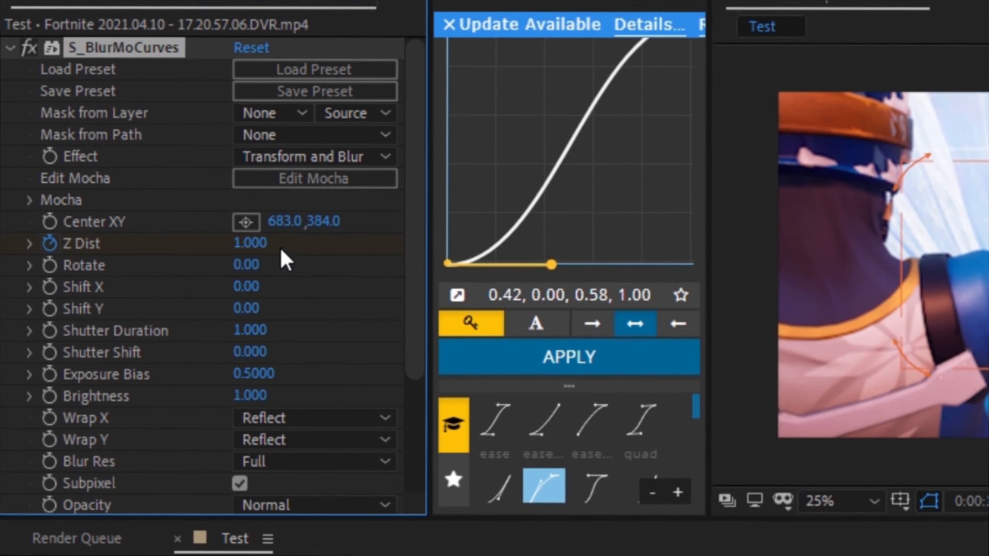
left_click(267, 243)
type("1.3")
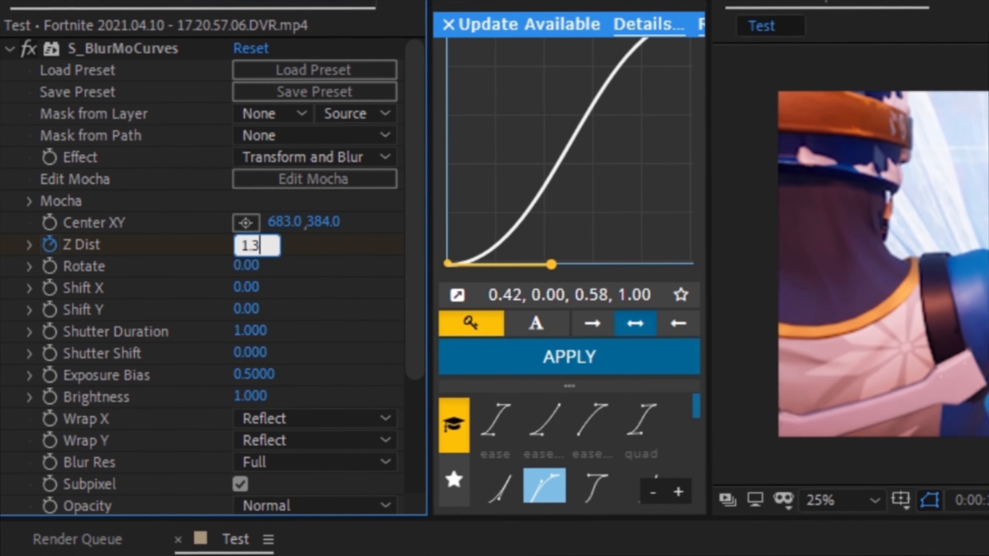
key("BackSpace")
type("4")
key("Return")
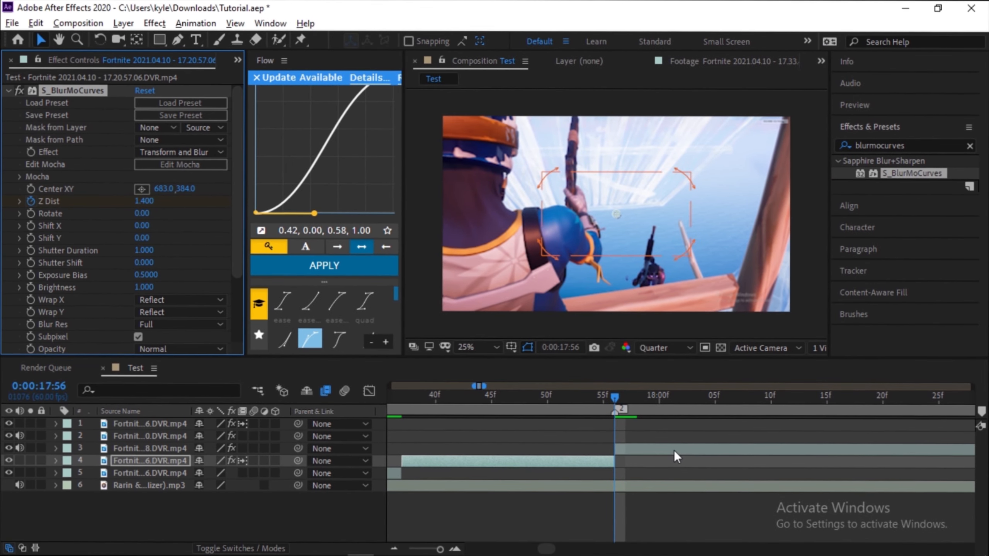
Step: Add a Z Dist keyframe of 1 on the layer 4 clip five frames earlier, at 0:00:17:51
left_click(590, 460)
key("Page_Up")
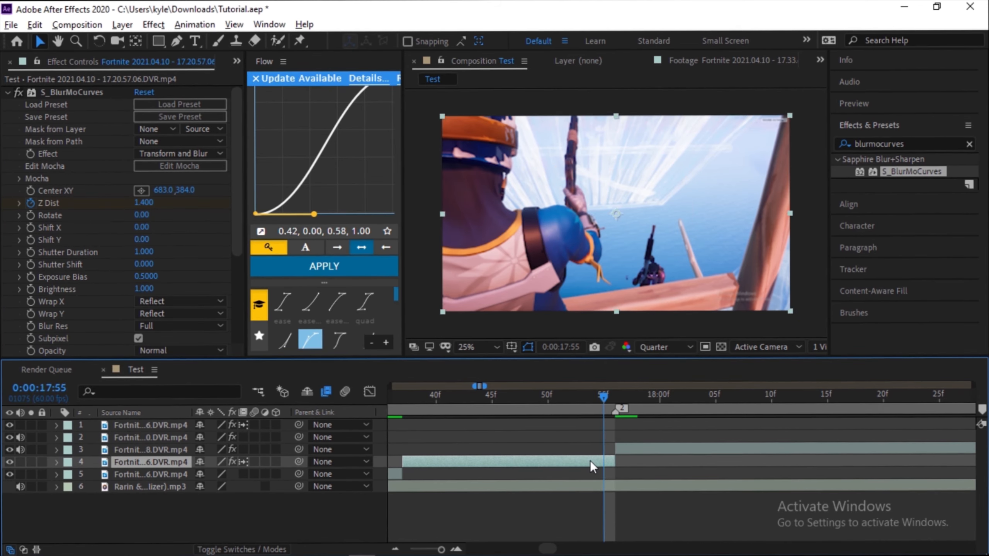
key("Page_Up")
key("Page_Up")
key("Page_Up")
key("Page_Up")
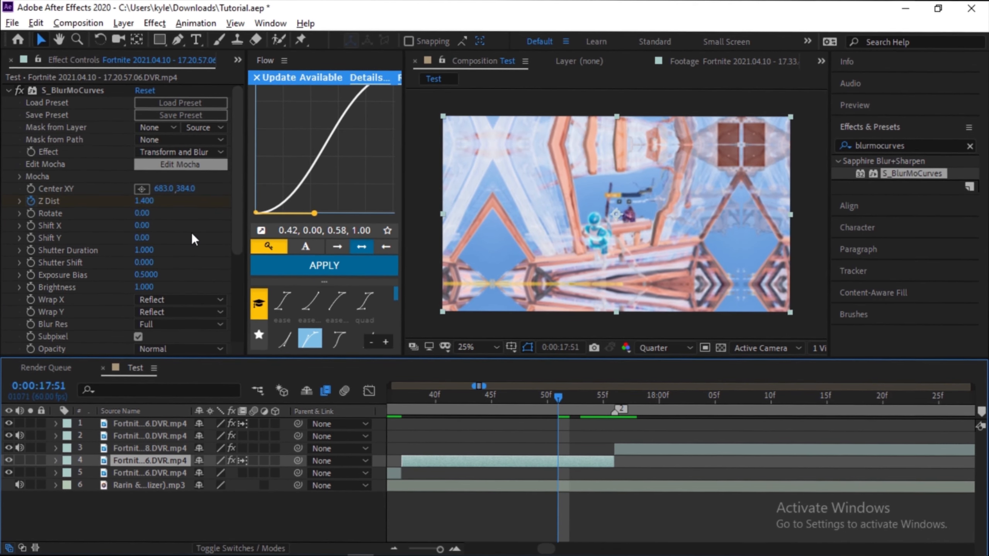
left_click(146, 201)
type("1")
key("Return")
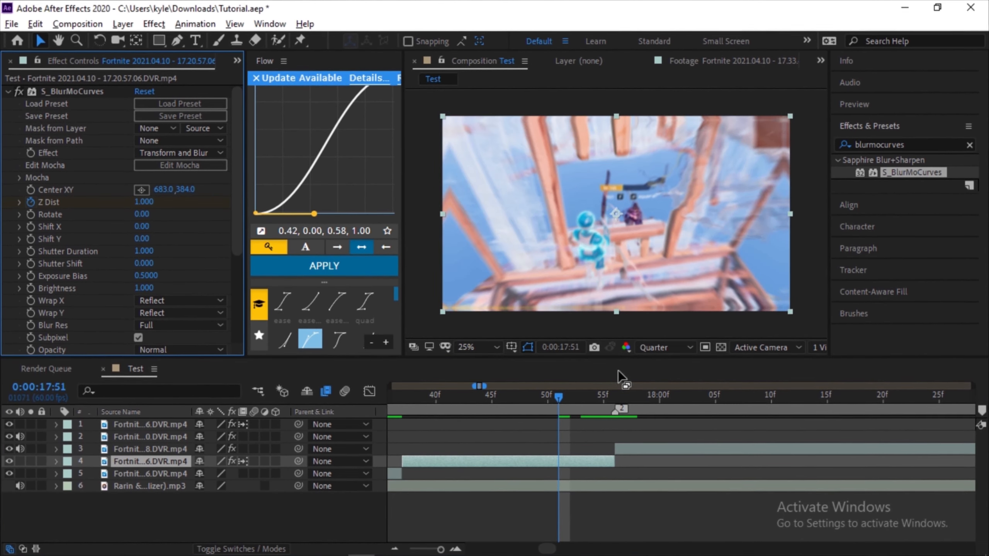
Step: Reveal the Z Dist keyframes of the layer 4 clip and move the first one to 0:00:17:53
left_click_drag(565, 399, 565, 428)
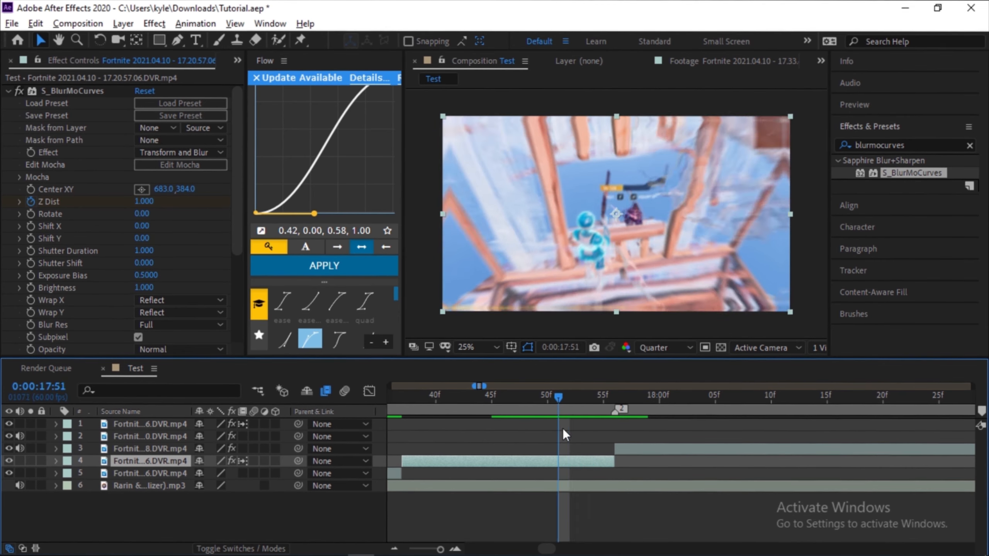
key("e")
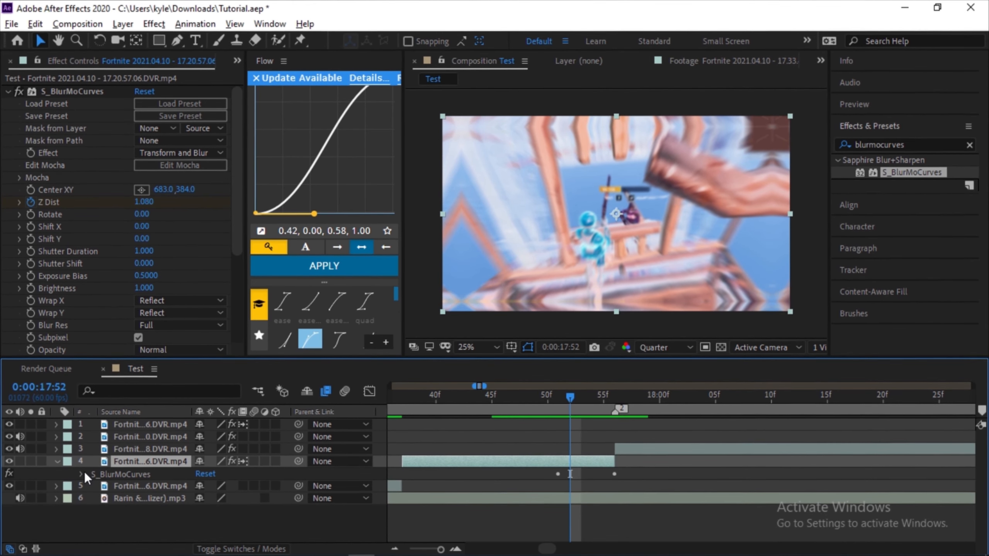
left_click(81, 473)
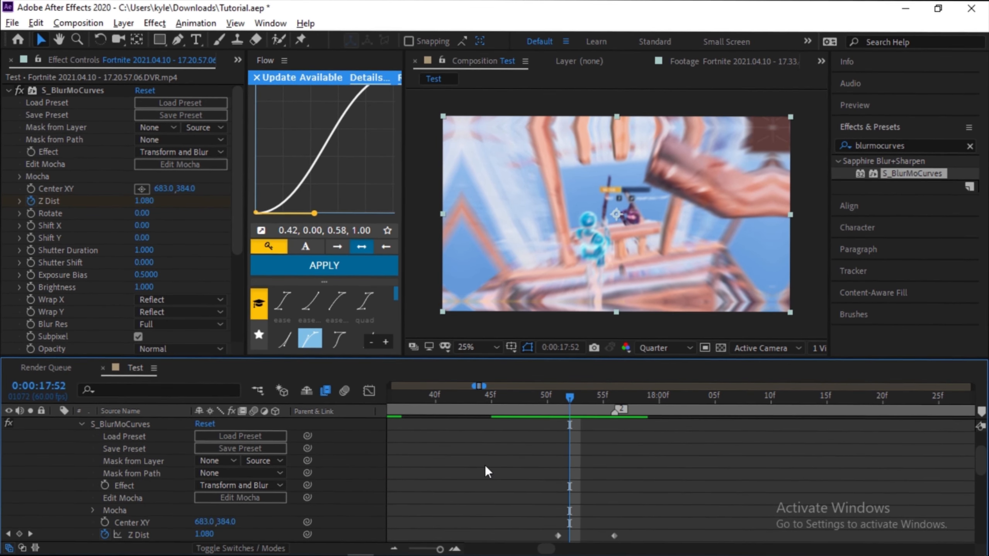
scroll(506, 467, "down", 3)
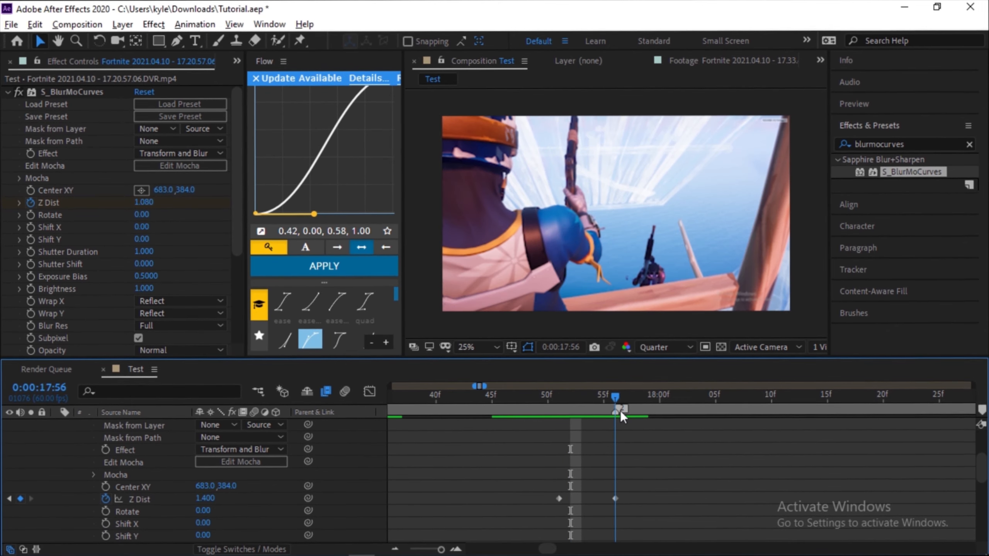
key("Page_Down")
left_click_drag(559, 499, 582, 498)
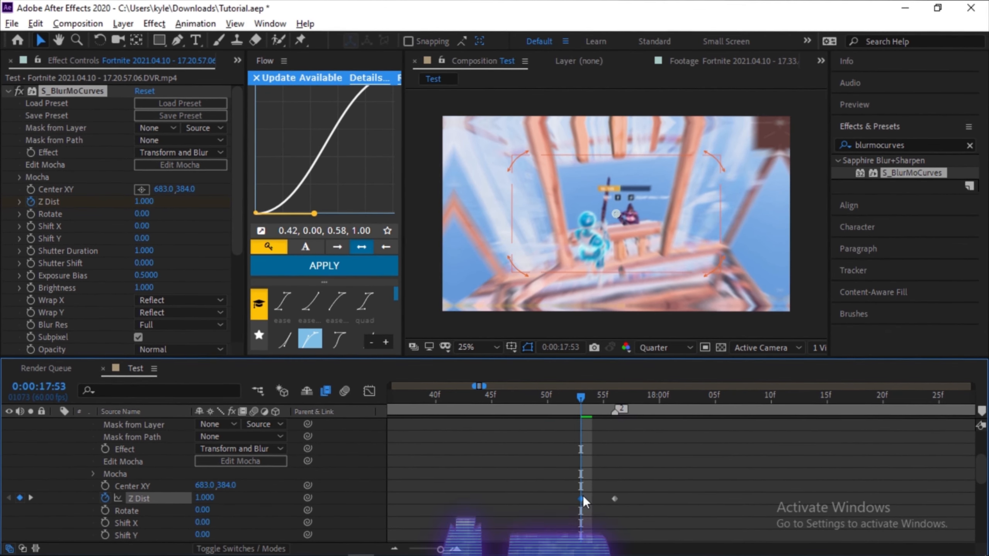
Step: Return to 0:00:17:56 and set Wrap X and Wrap Y of the layer 3 clip's S_BlurMoCurves to Reflect
scroll(606, 497, "up", 3)
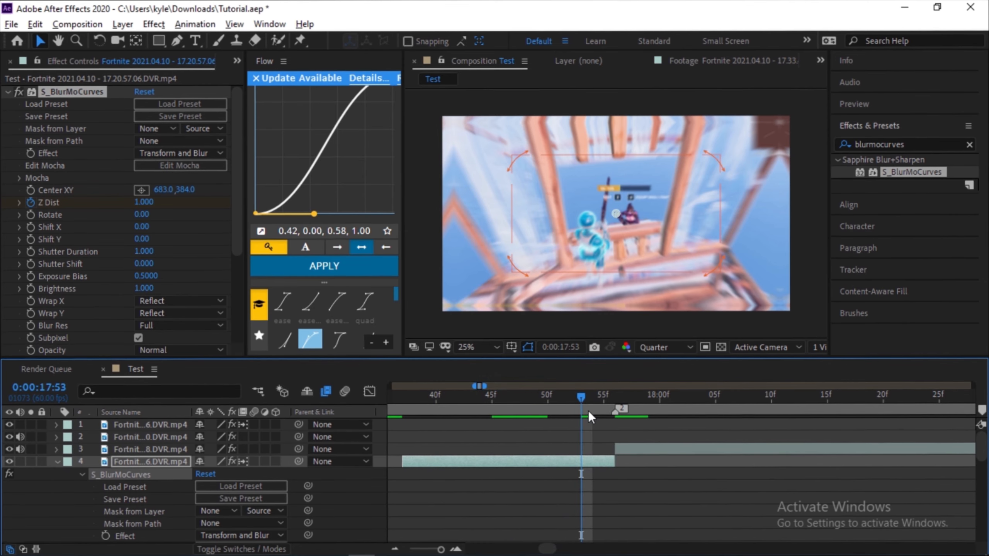
left_click(613, 397)
scroll(567, 470, "right", 4)
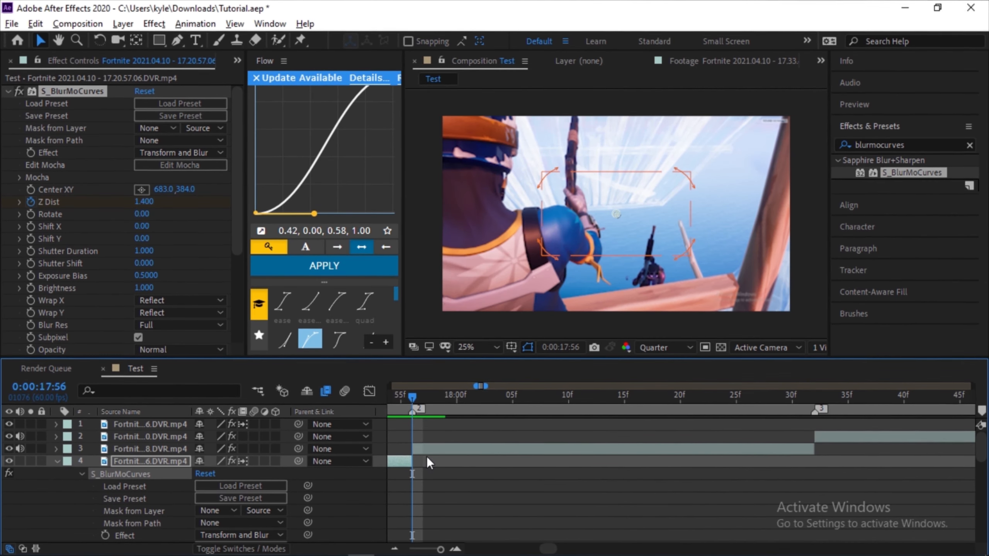
left_click(436, 450)
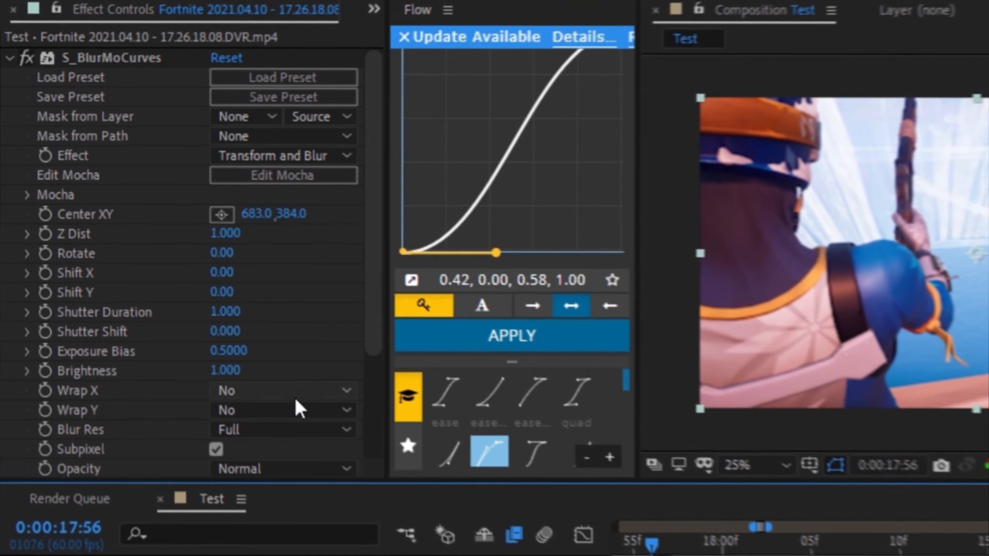
left_click(177, 300)
left_click(192, 350)
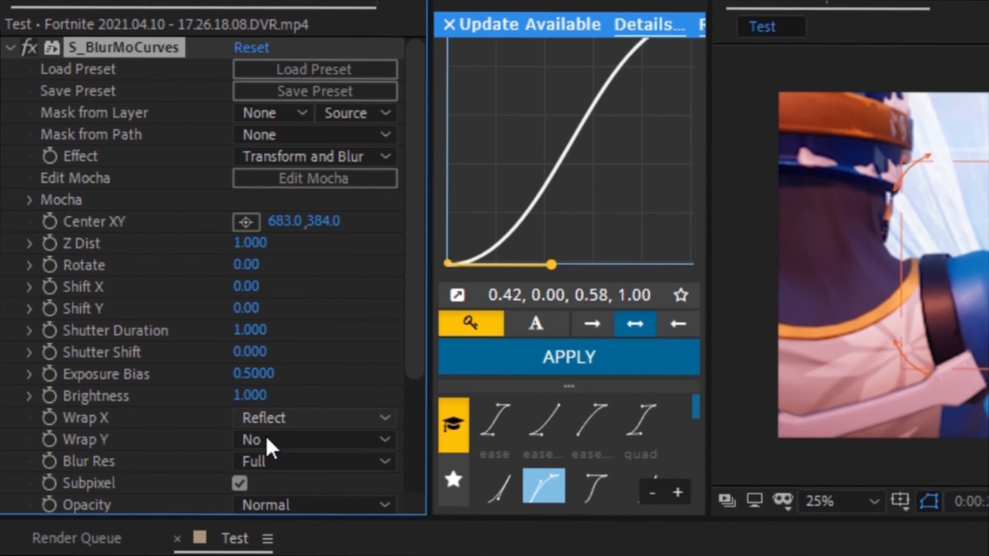
left_click(266, 438)
left_click(327, 520)
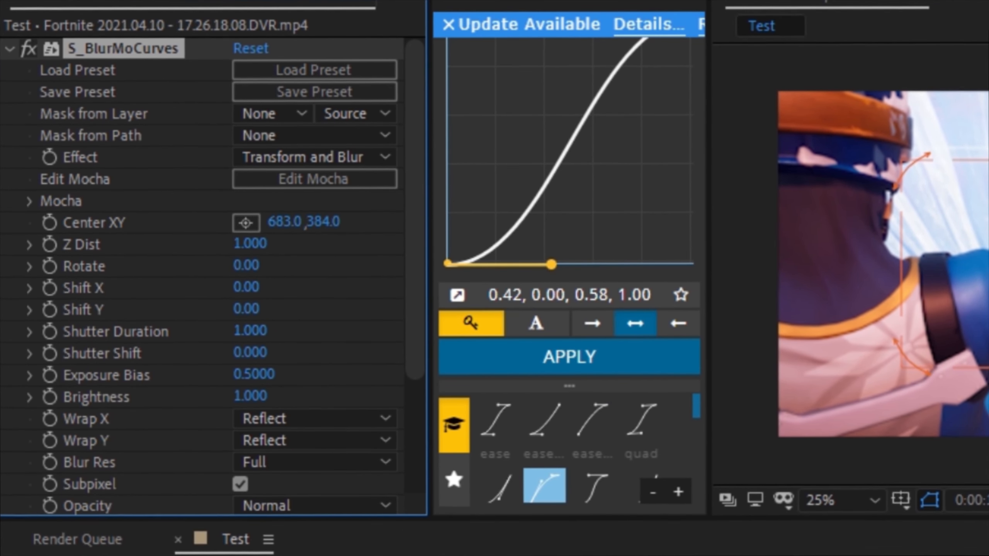
Step: Keyframe Z Dist on the layer 3 clip at 0.3 on 0:00:17:56 and at 1 on 0:00:17:59
left_click(272, 245)
type("0.3")
key("Return")
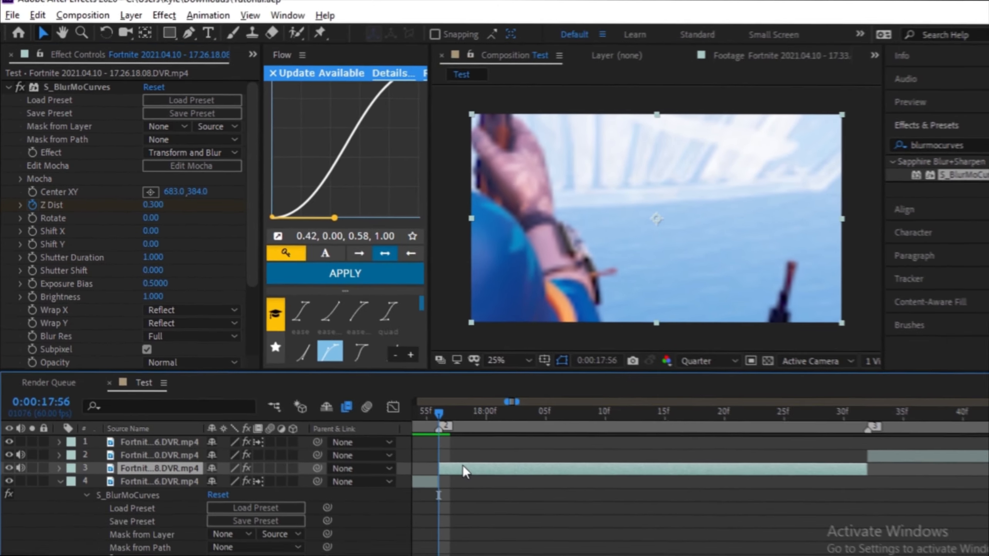
left_click_drag(439, 413, 474, 430)
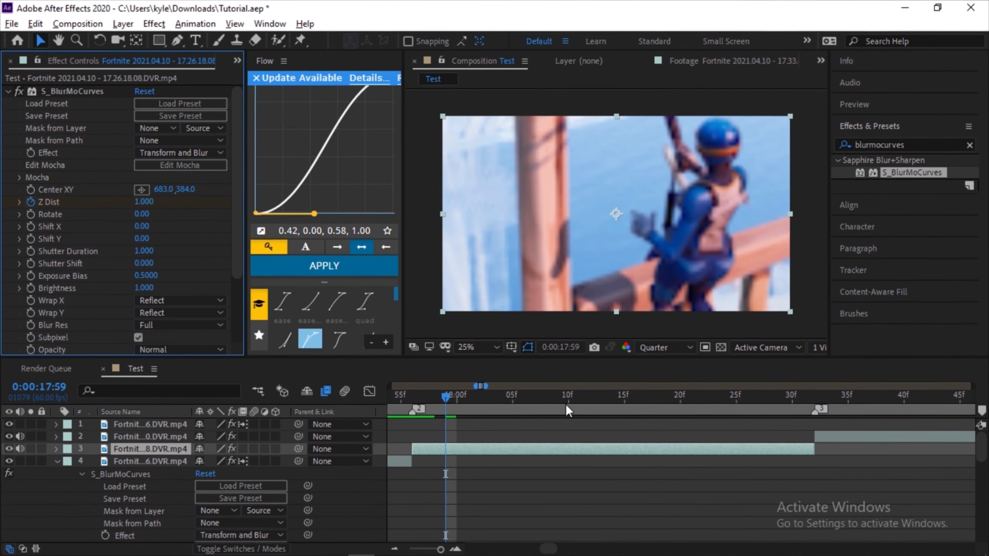
Step: Keyframe the zoom-out of the layer 3 clip with Z Dist 0.2 at 0:00:18:32 and 1 at 0:00:18:29
left_click_drag(445, 418, 638, 398)
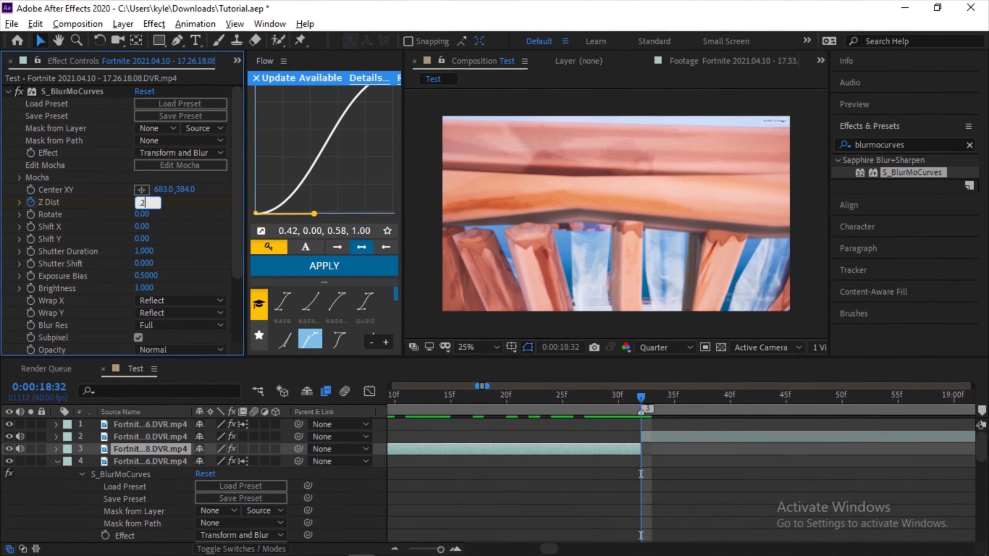
key("Return")
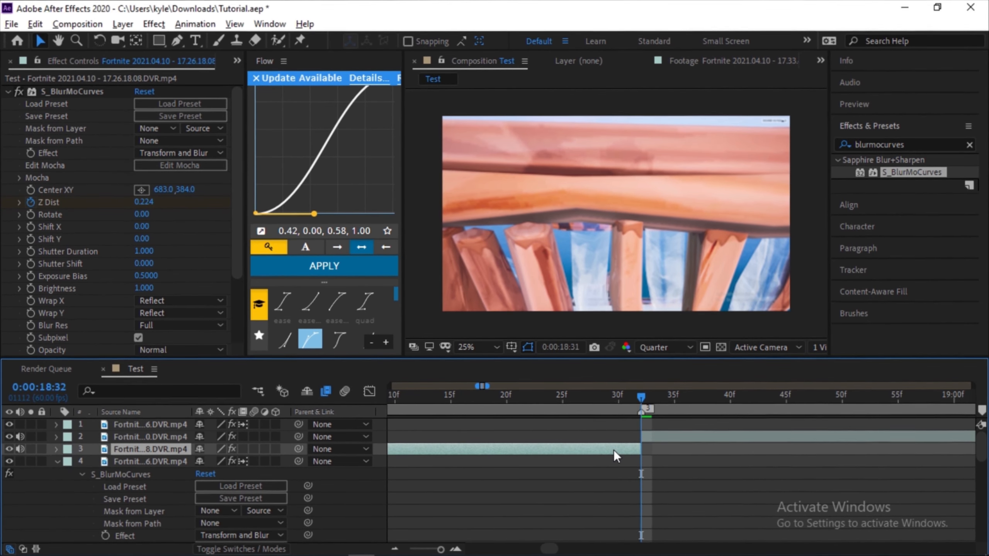
key("Page_Up")
key("Page_Up")
key("Page_Up")
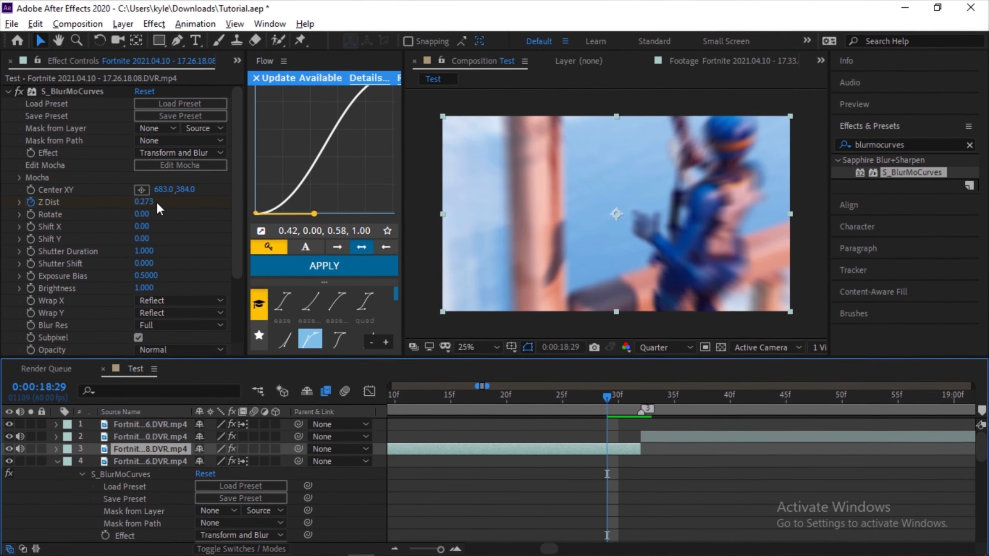
left_click(143, 202)
type("1")
key("Return")
left_click_drag(607, 396, 443, 407)
left_click_drag(572, 407, 638, 399)
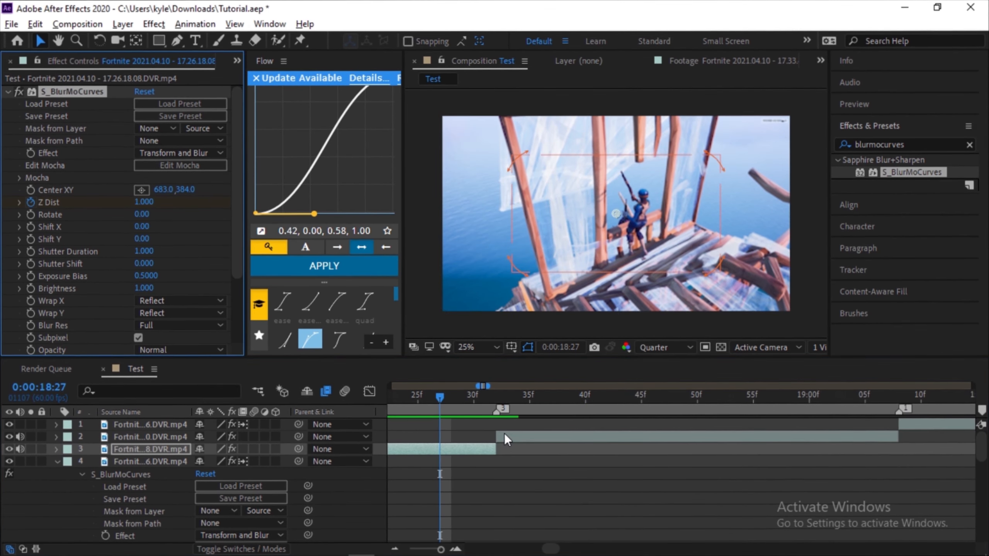
Step: Set Wrap X and Wrap Y of the layer 2 clip's S_BlurMoCurves to Reflect
left_click(504, 433)
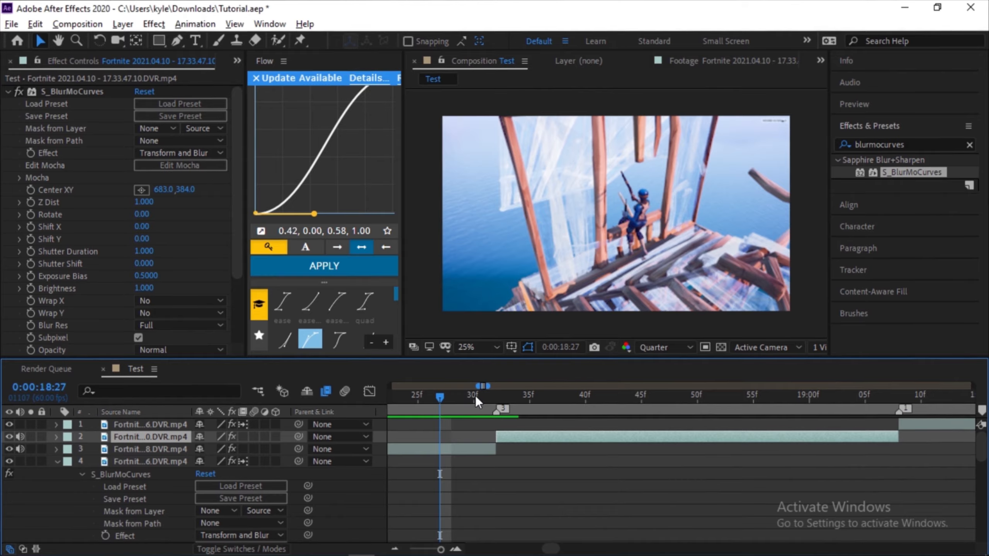
left_click_drag(475, 395, 494, 397)
left_click(156, 297)
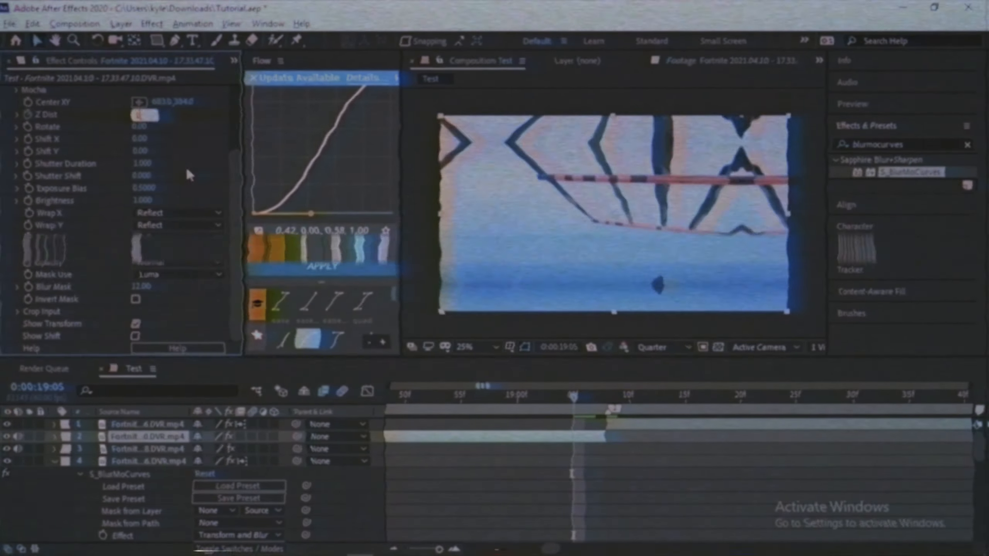
Step: Play back and scrub through the clips to check the zoom transitions at the beat markers
left_click_drag(664, 390, 397, 410)
key("space")
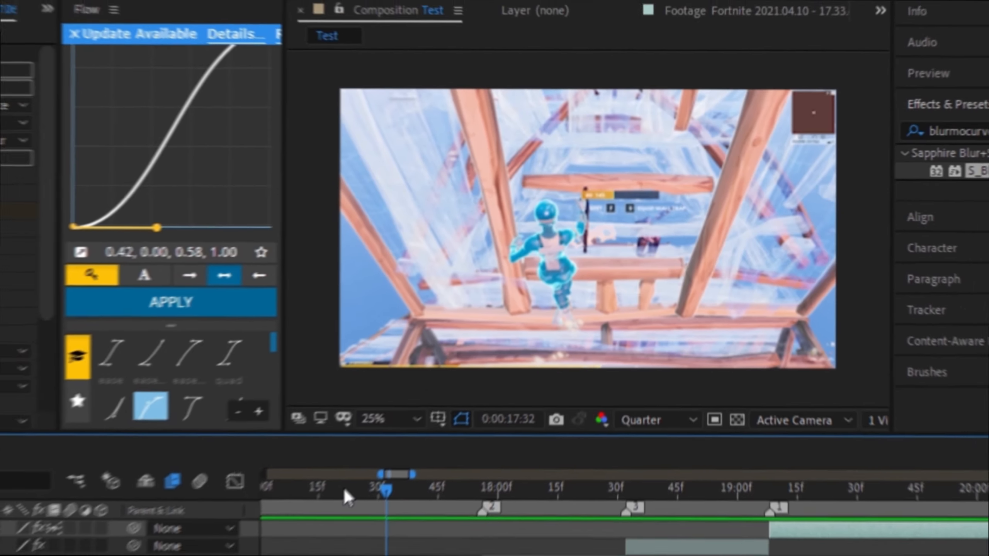
left_click_drag(343, 488, 552, 409)
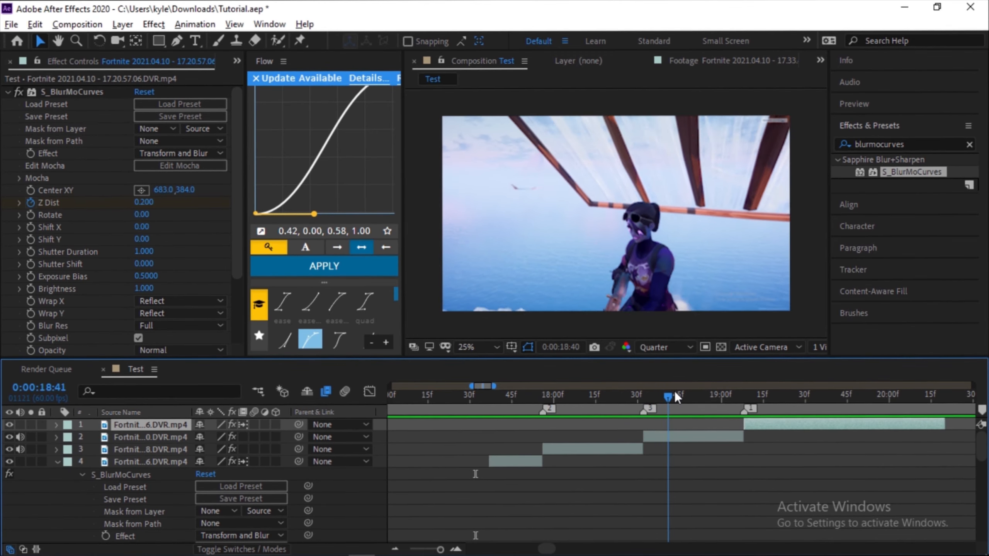
left_click_drag(722, 396, 658, 435)
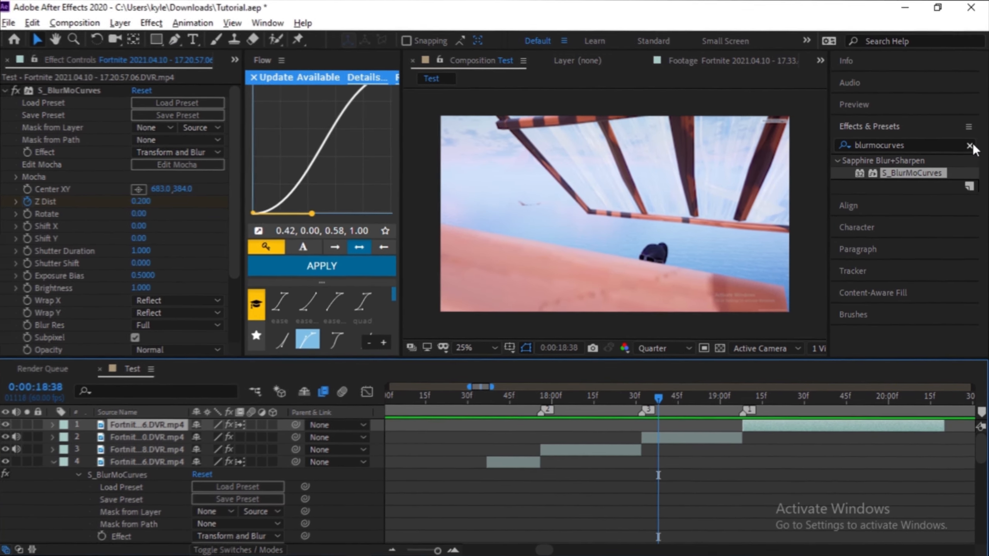
Step: Replace the effects search term with "s_shake" to find the S_Shake effect
left_click(970, 146)
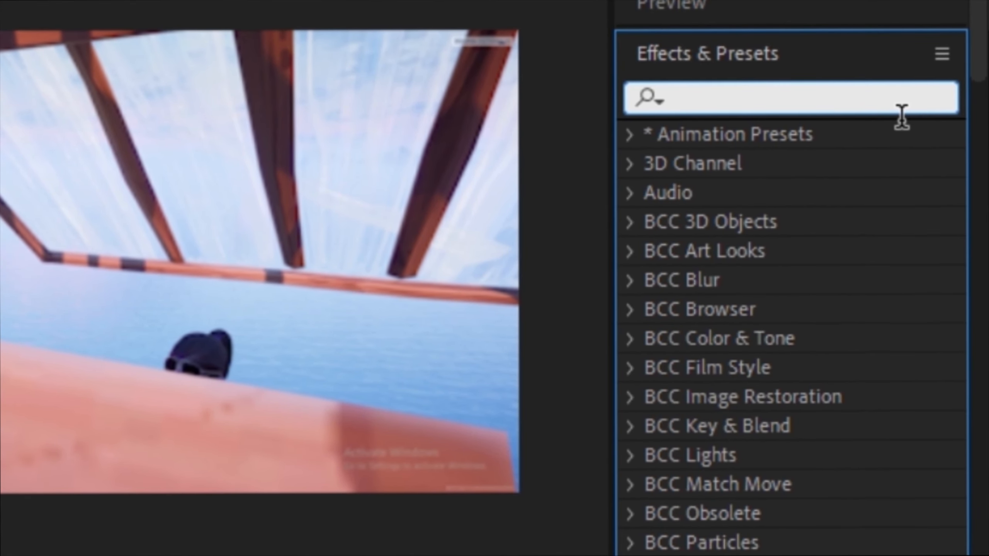
type("s_")
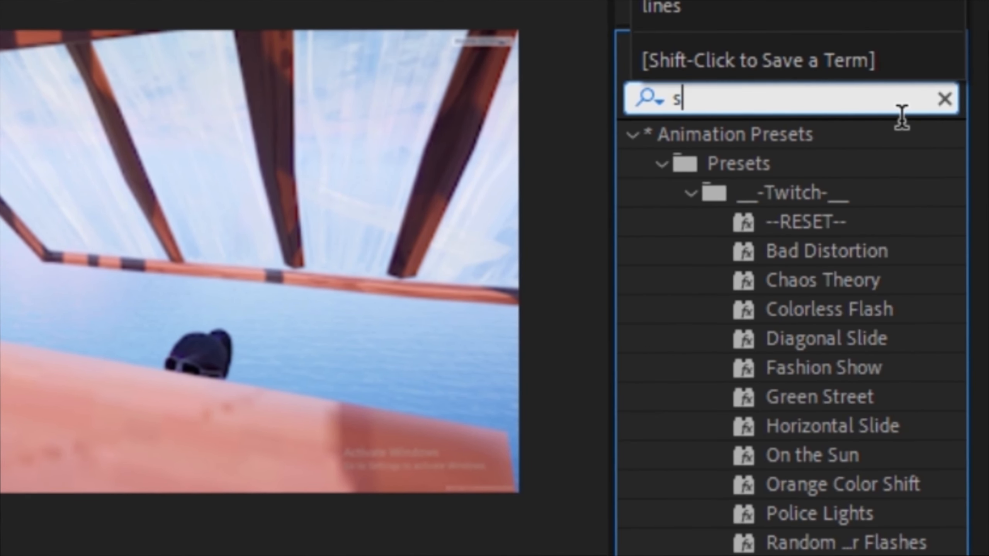
type("shake")
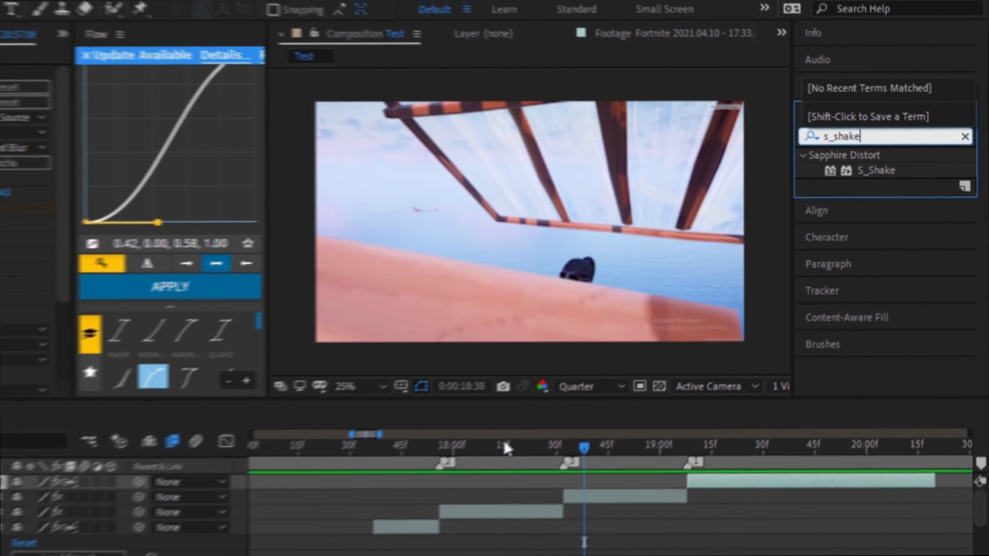
Step: Apply S_Shake to both the layer 2 and layer 3 clips
left_click(576, 403)
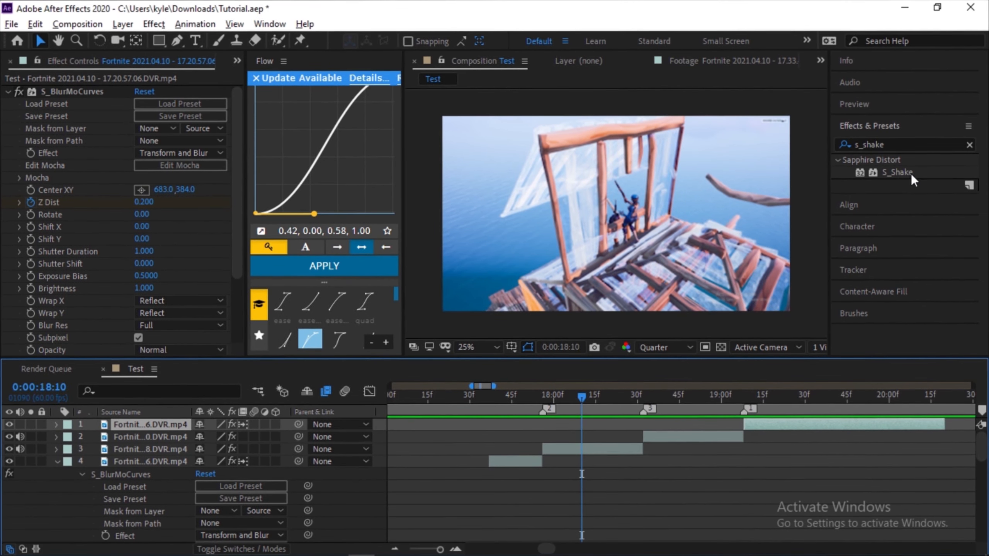
left_click(610, 446)
left_click(673, 436, "shift")
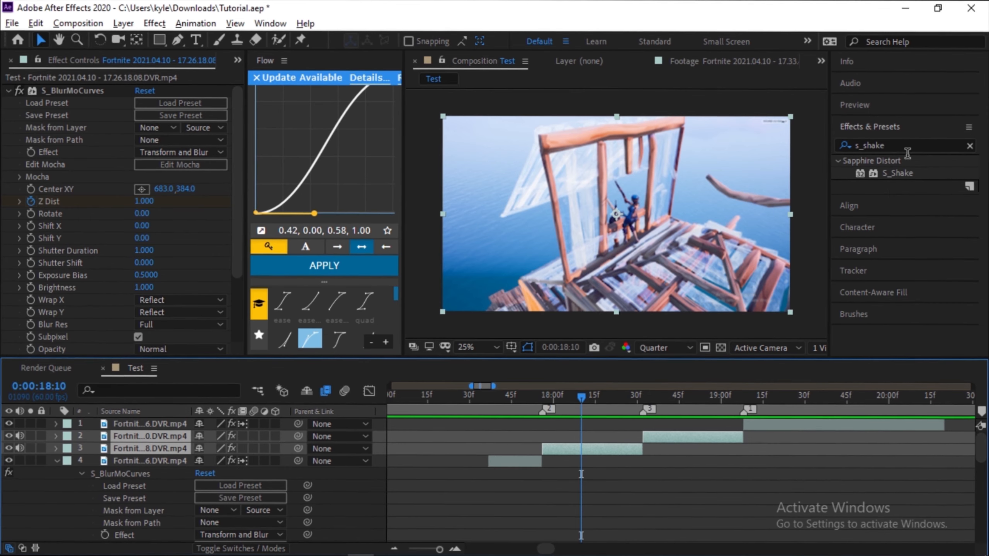
left_click_drag(889, 173, 910, 178)
left_click(612, 449)
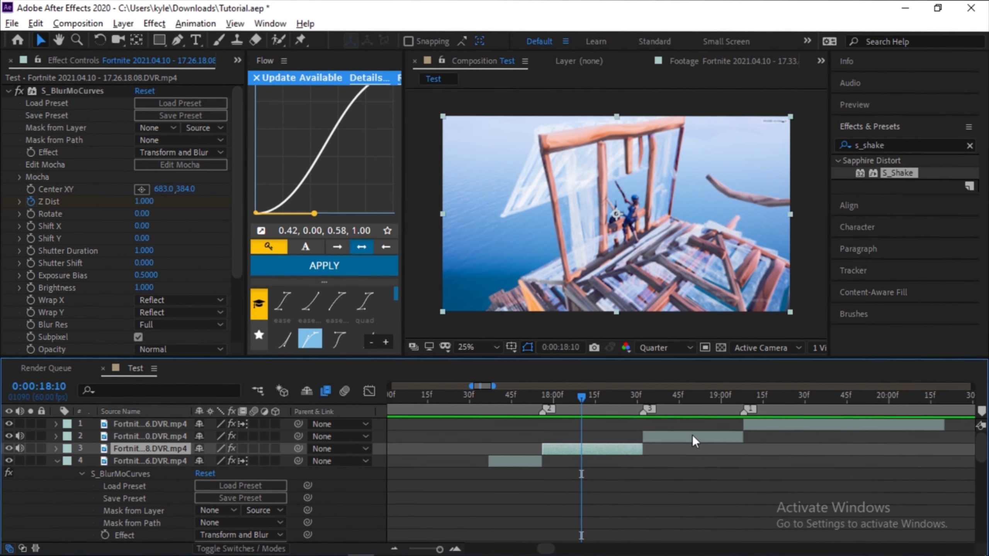
left_click(673, 437, "shift")
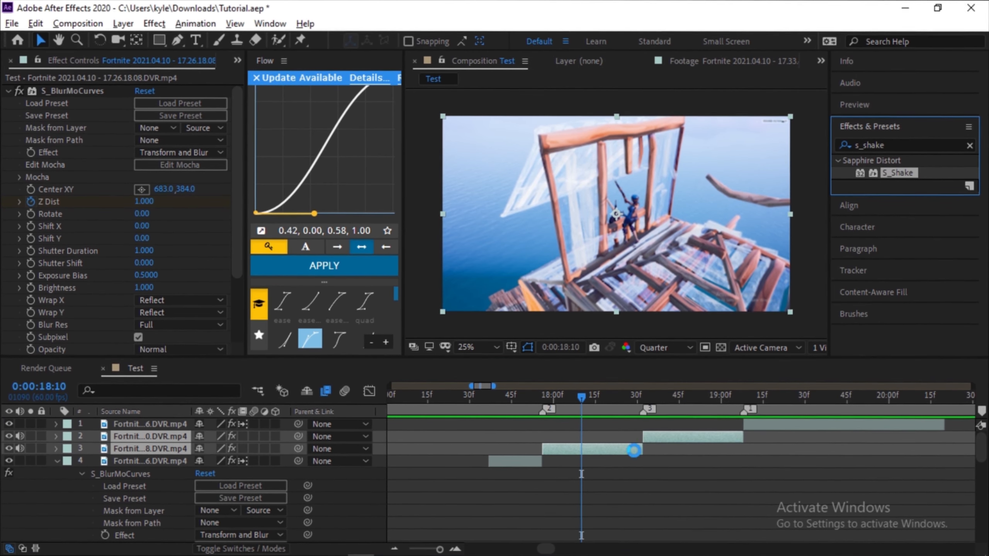
left_click(649, 410)
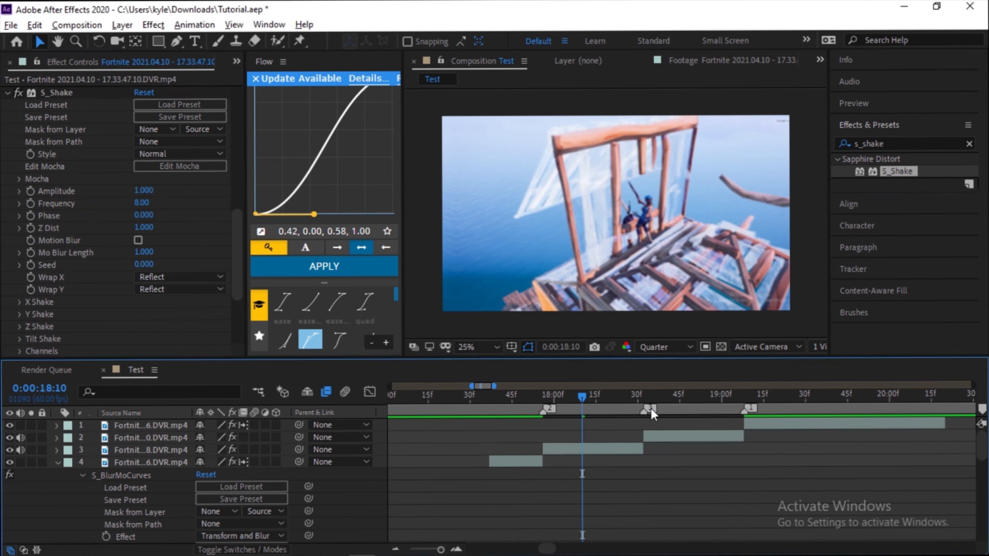
Step: Set the layer 3 clip's S_Shake X Rand Amp to 10 and Y Rand Amp to 20
left_click(567, 450)
scroll(82, 259, "down", 5)
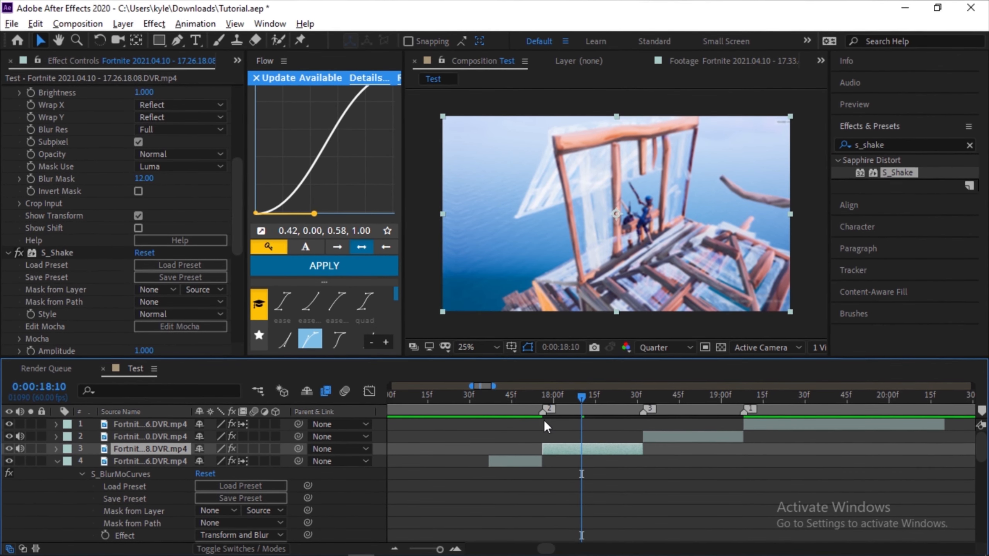
scroll(61, 240, "down", 3)
scroll(61, 254, "down", 2)
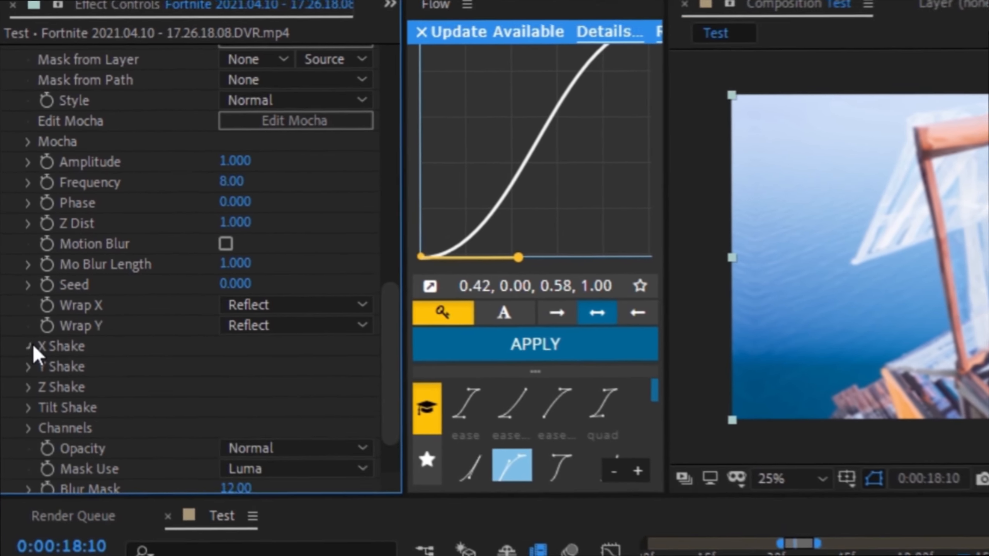
left_click(28, 346)
left_click(251, 368)
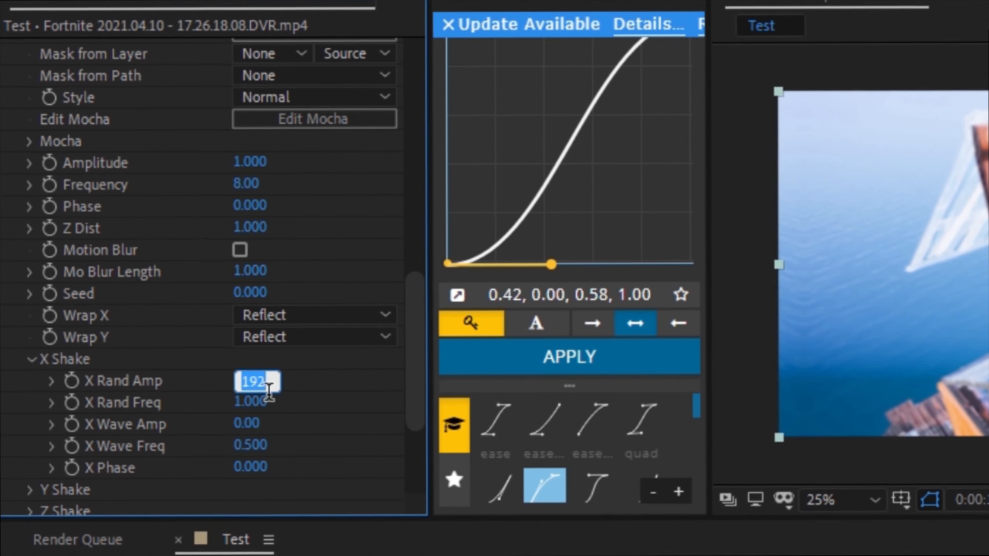
type("10")
key("Return")
scroll(132, 412, "down", 3)
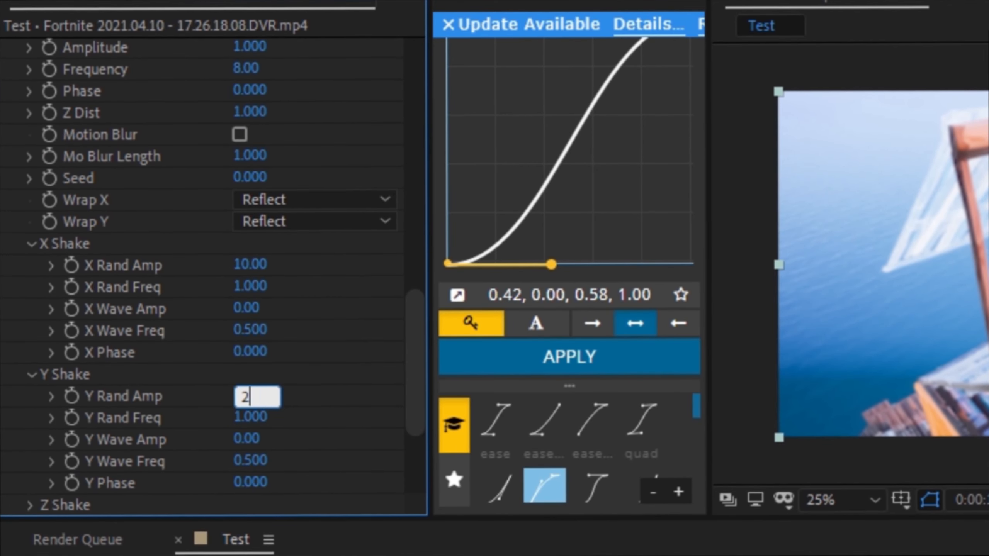
scroll(197, 370, "down", 3)
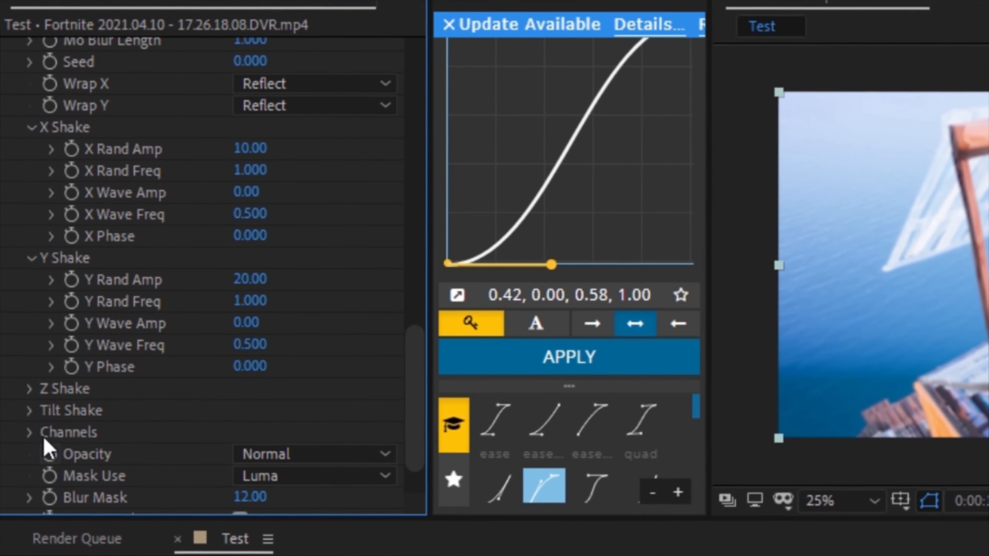
Step: Set Tilt Rand Amp and Tilt Wave Amp of the layer 3 clip's S_Shake to 1
left_click(29, 388)
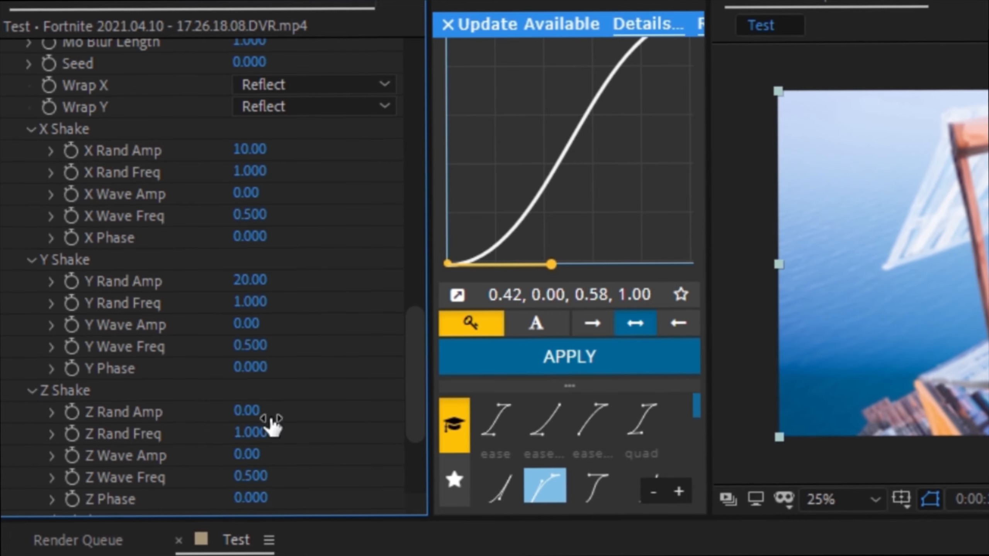
left_click(31, 389)
left_click(32, 407)
scroll(186, 362, "down", 3)
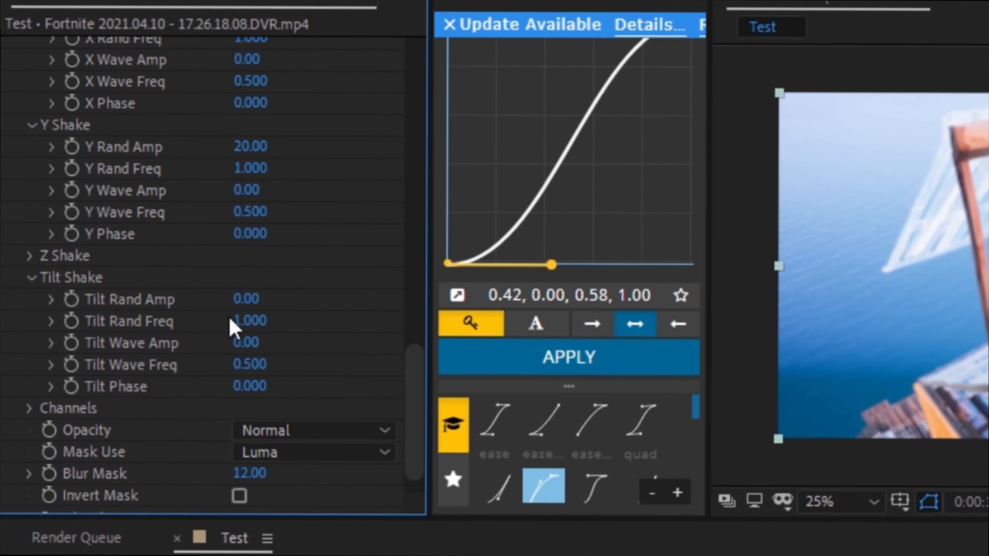
key("Return")
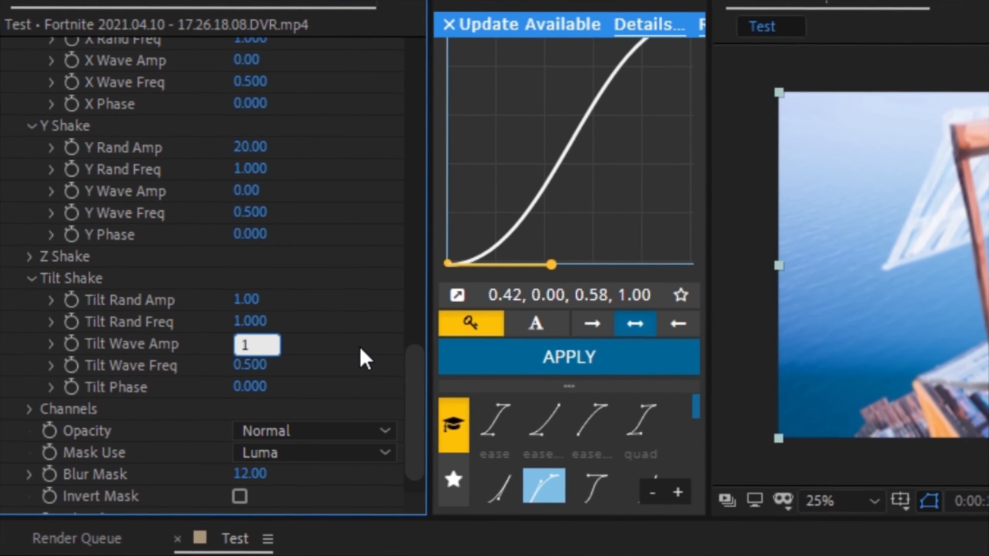
key("Return")
Step: Set the Frequency of the layer 3 clip's S_Shake to 1 and its Amplitude to 3
scroll(346, 329, "up", 10)
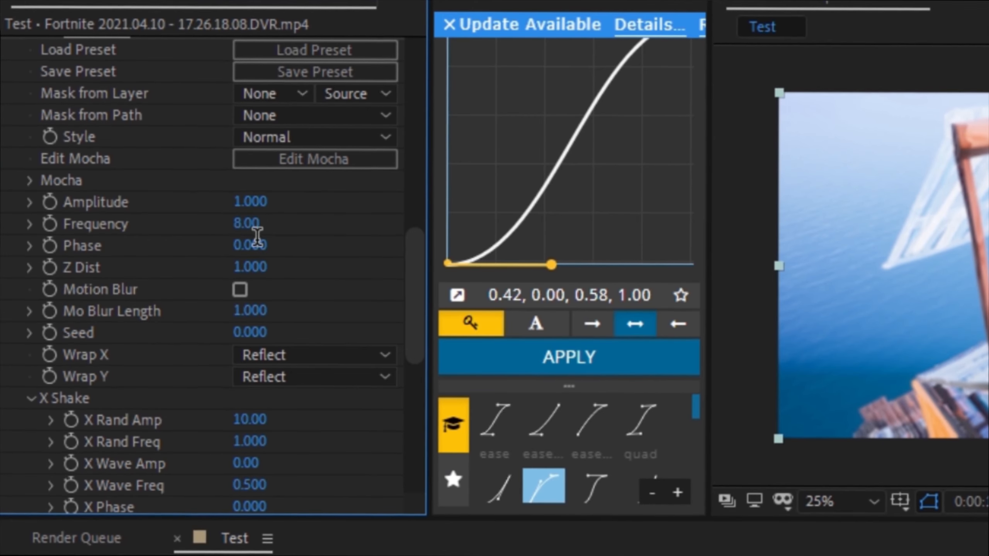
left_click(255, 229)
type("1")
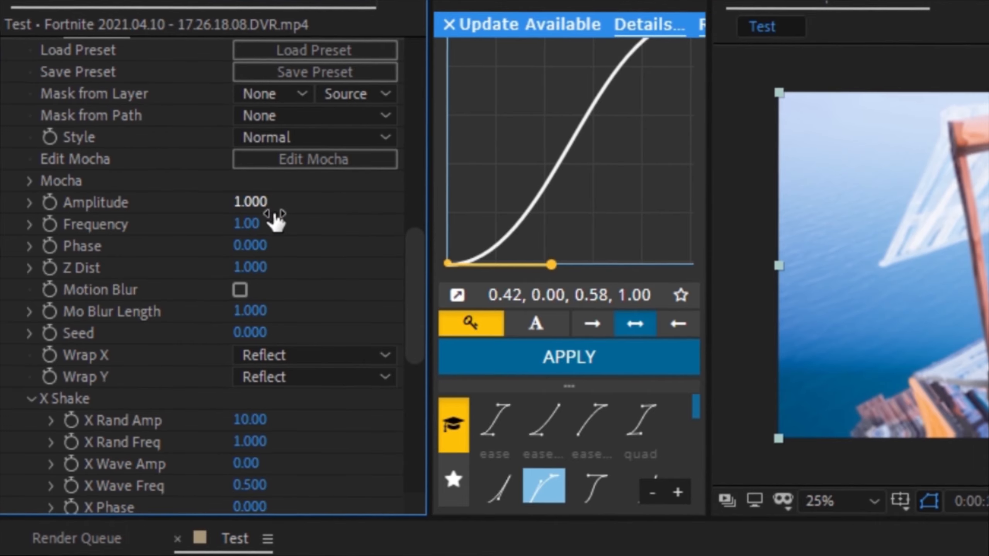
left_click(251, 201)
type("3")
key("Return")
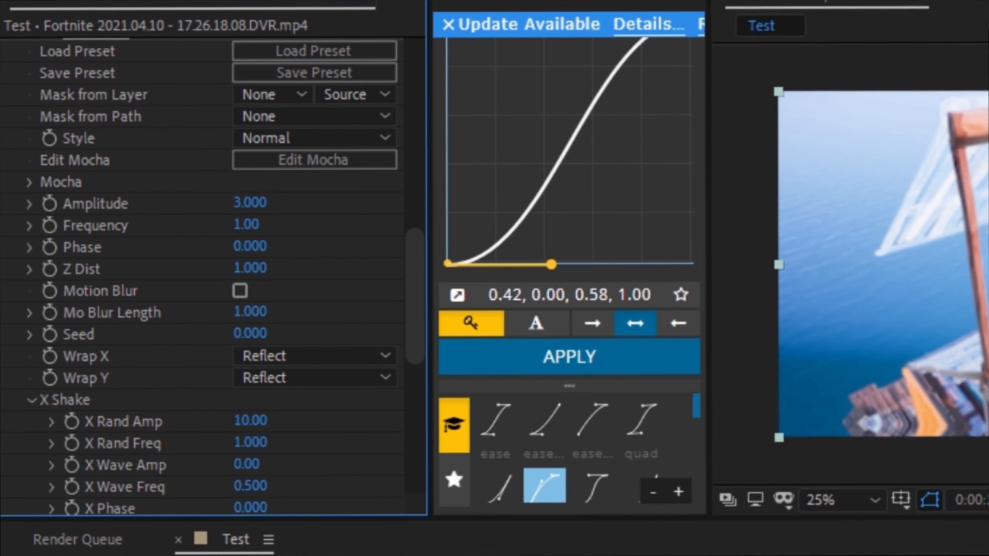
Step: Set the layer 3 clip's S_Shake Frequency to 2 and Amplitude to 4, checking the shake along the timeline
left_click_drag(622, 431, 595, 409)
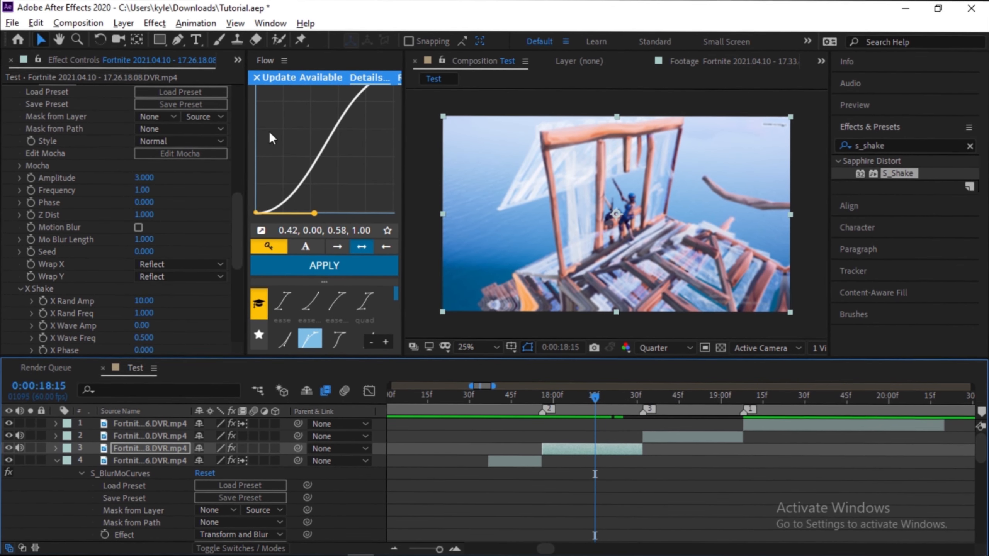
left_click(144, 190)
type("2")
key("Return")
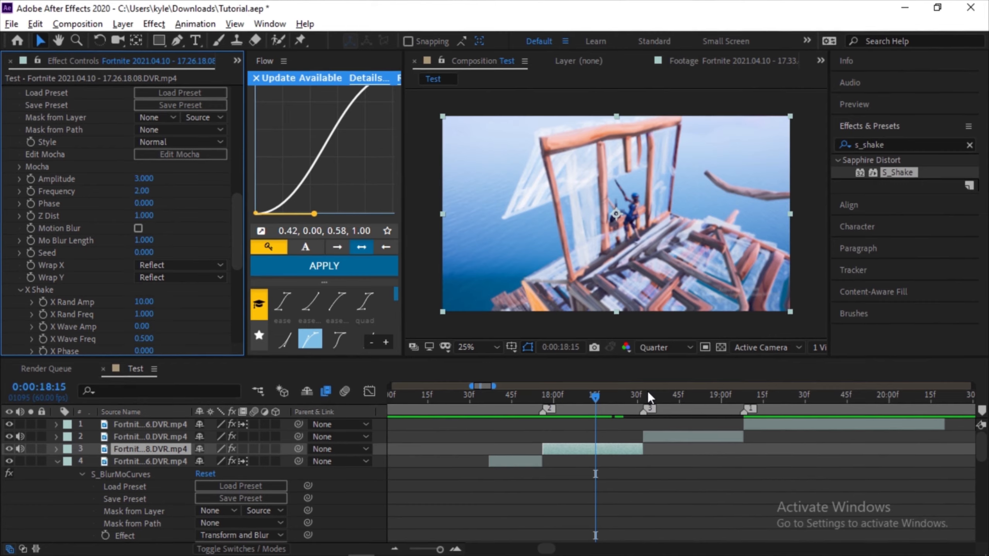
left_click_drag(565, 391, 553, 420)
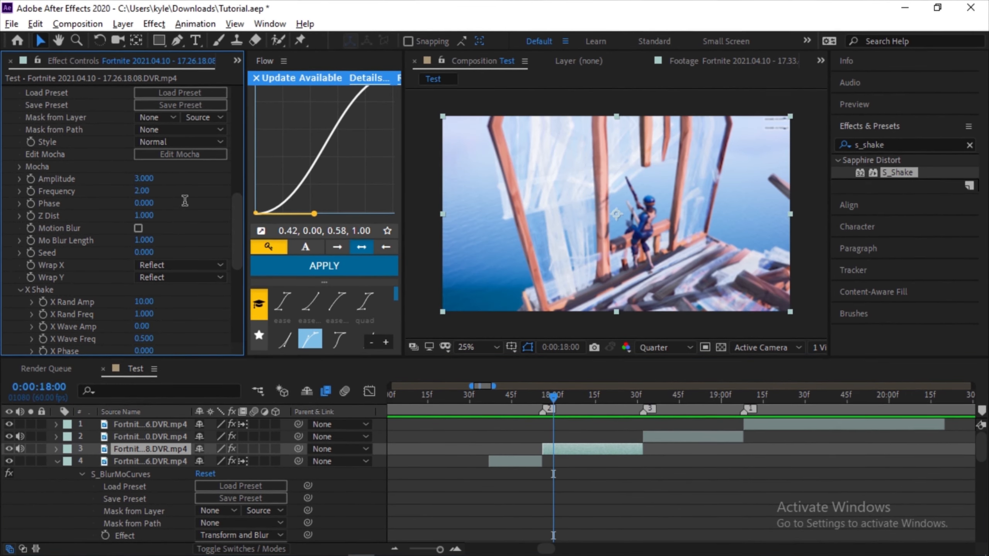
left_click_drag(573, 393, 514, 391)
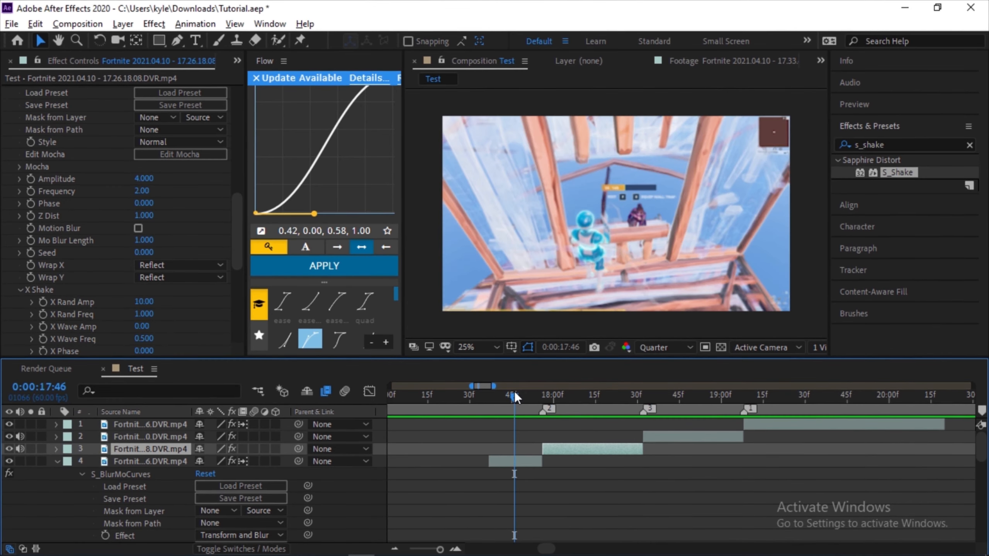
left_click_drag(514, 391, 600, 402)
Step: Delete the S_Shake effect from the layer 2 clip
left_click(663, 434)
scroll(82, 238, "down", 5)
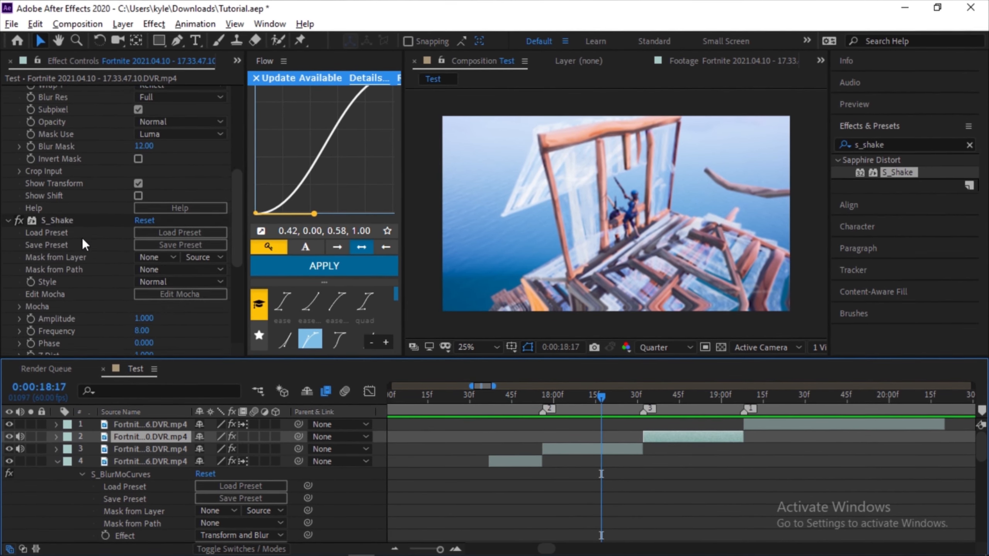
scroll(81, 238, "down", 4)
scroll(80, 165, "up", 1)
left_click(51, 91)
key("Delete")
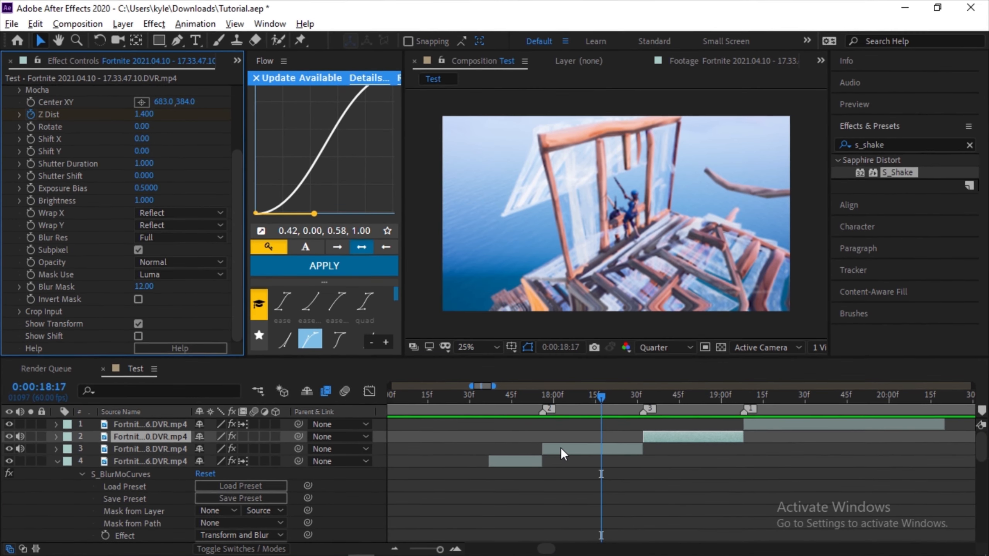
Step: Copy the adjusted S_Shake effect from the layer 3 clip to the layer 2 clip
left_click(563, 452)
scroll(89, 233, "down", 5)
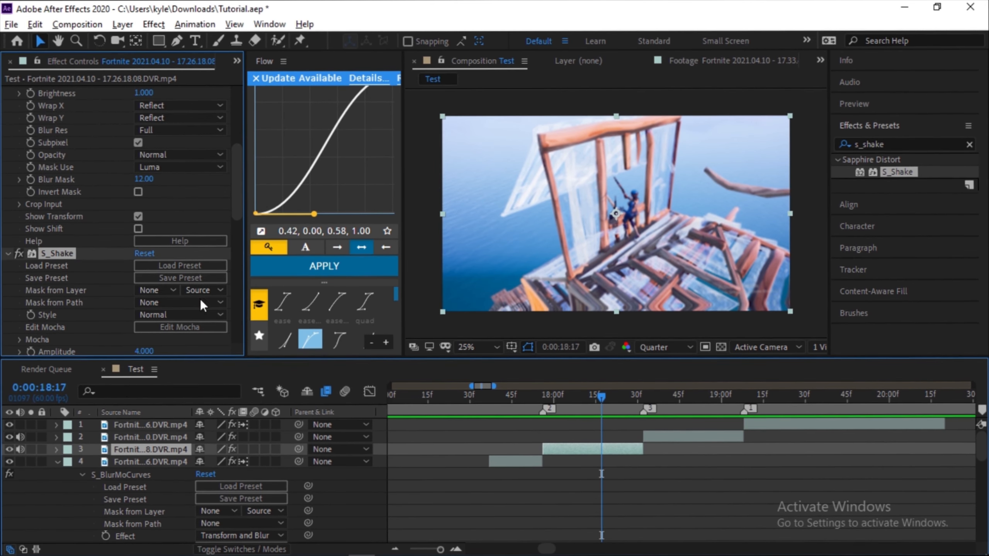
left_click(691, 436)
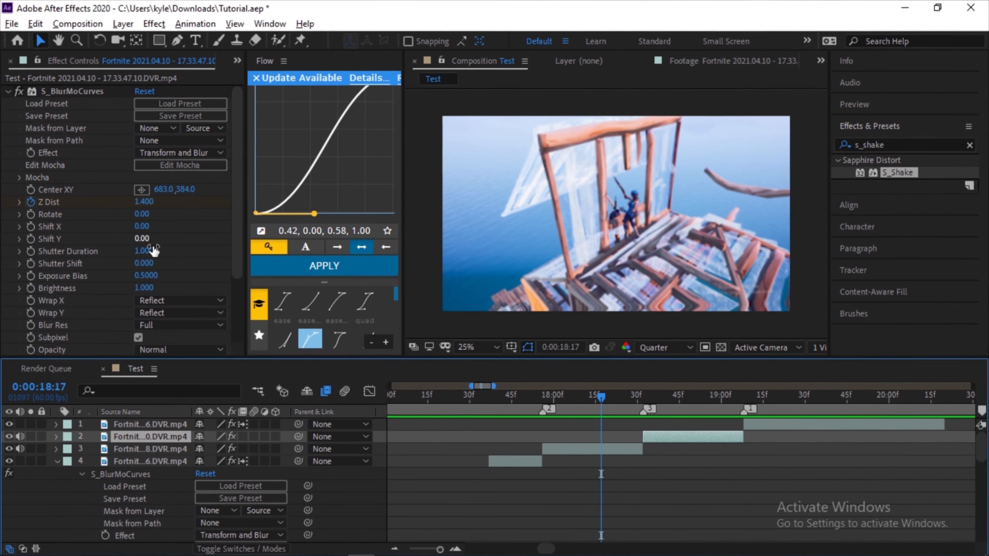
left_click_drag(594, 400, 612, 419)
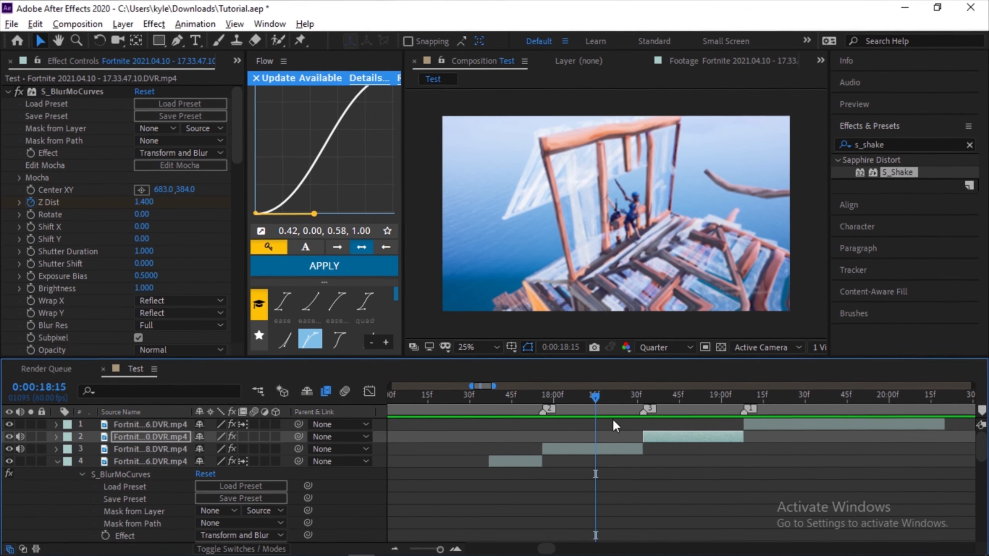
Step: Search the effects for "motion tile" and apply Motion Tile to the layer 3 and layer 2 clips
left_click(969, 146)
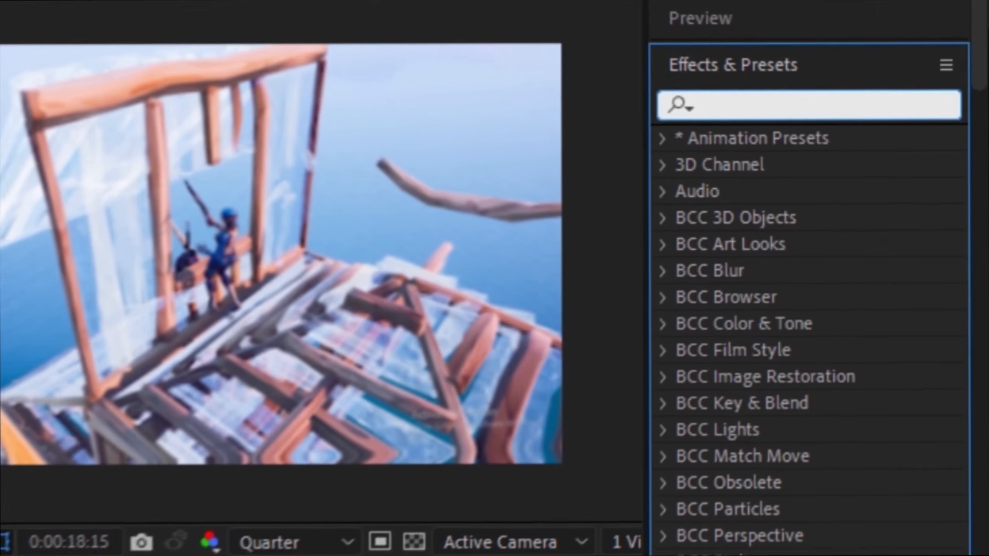
type("motion tile")
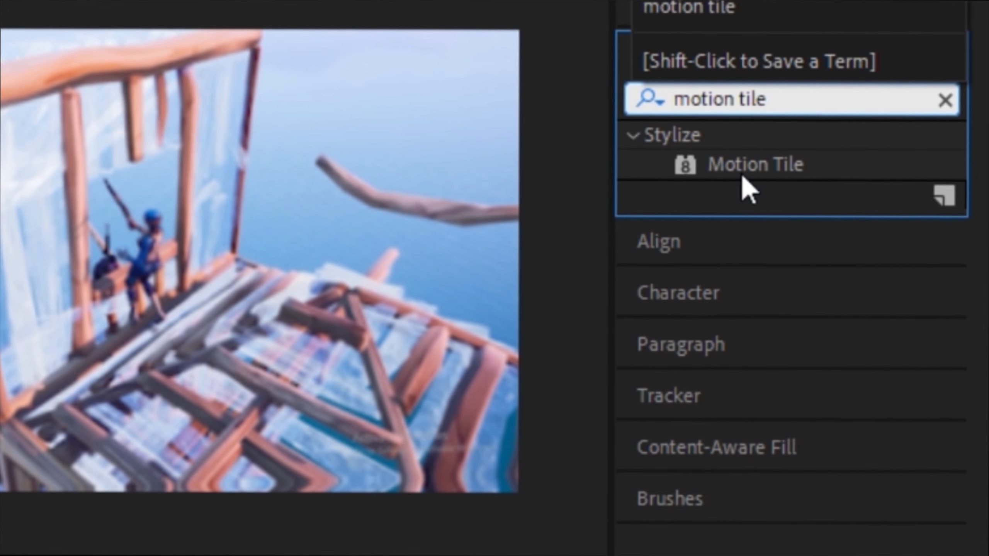
double_click(742, 172)
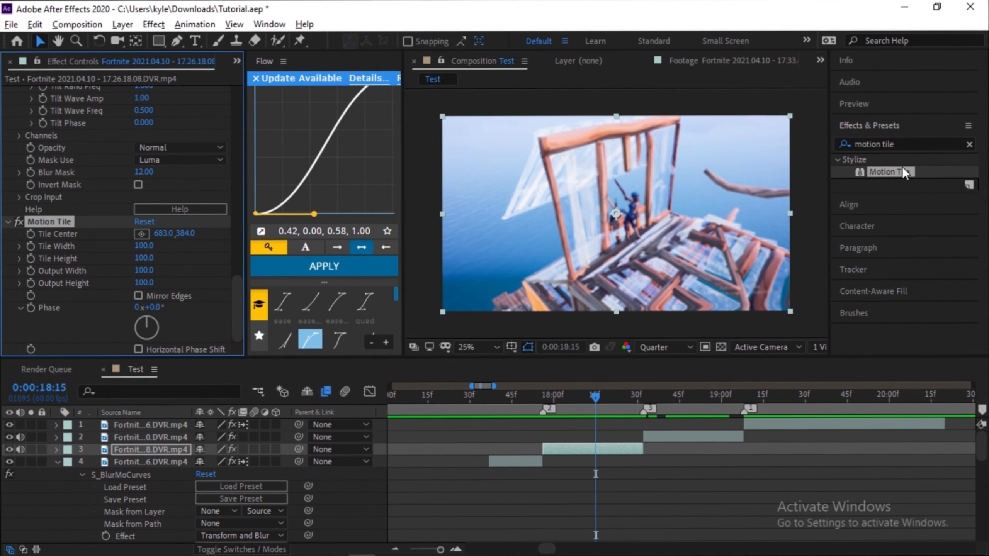
left_click_drag(902, 168, 695, 436)
Step: Move the layer 3 clip's Motion Tile above S_BlurMoCurves, set Output Width and Output Height to 200 and enable Mirror Edges
left_click(620, 451)
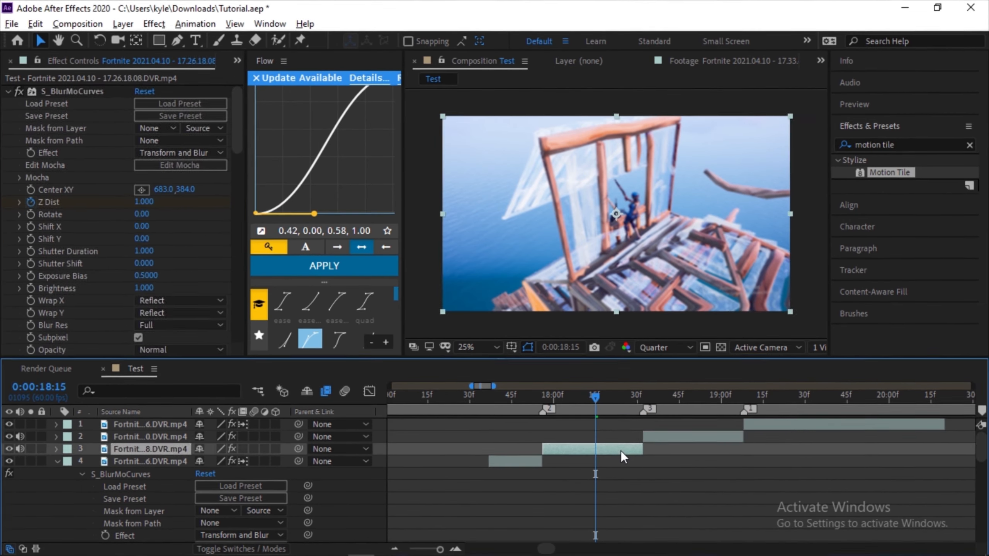
scroll(115, 249, "down", 20)
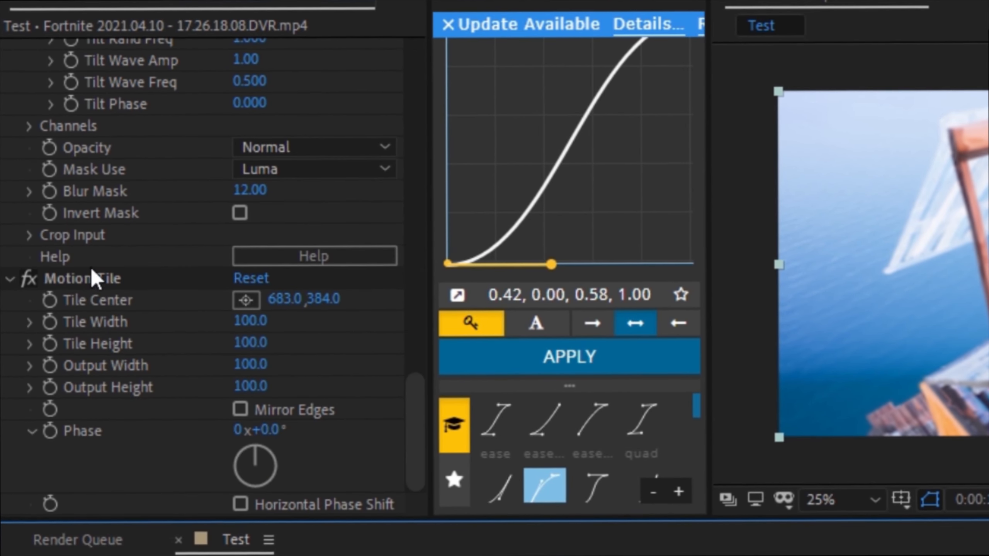
left_click_drag(61, 277, 86, 40)
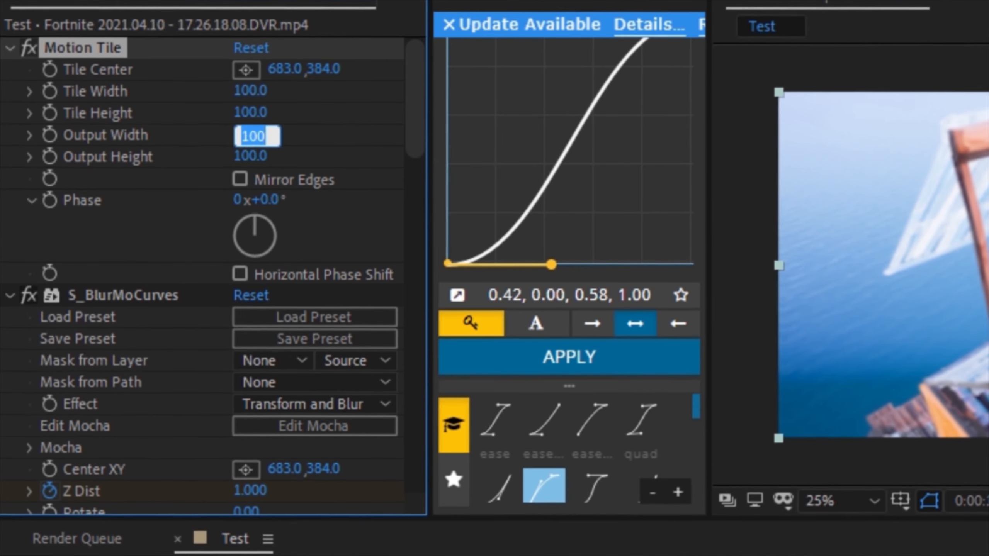
type("200")
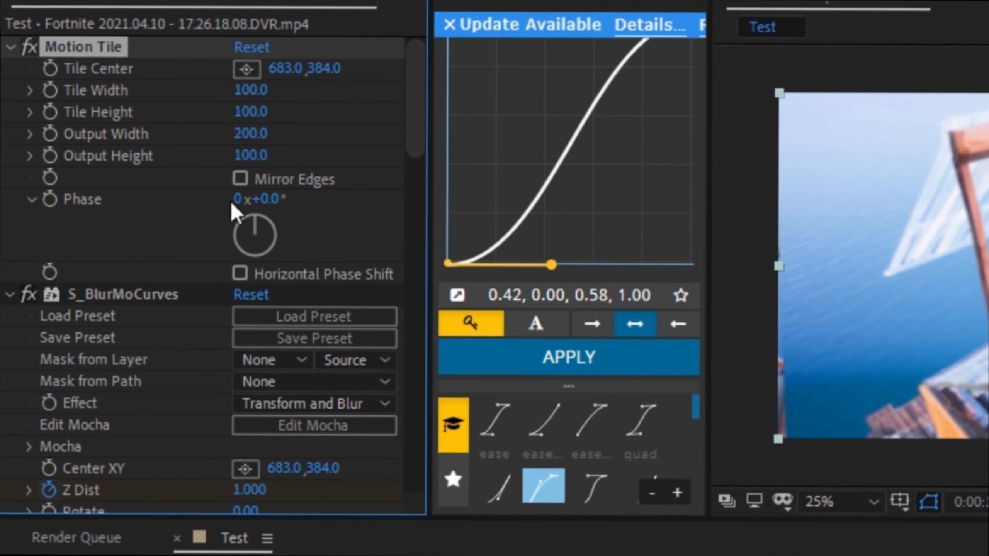
left_click(250, 155)
type("2")
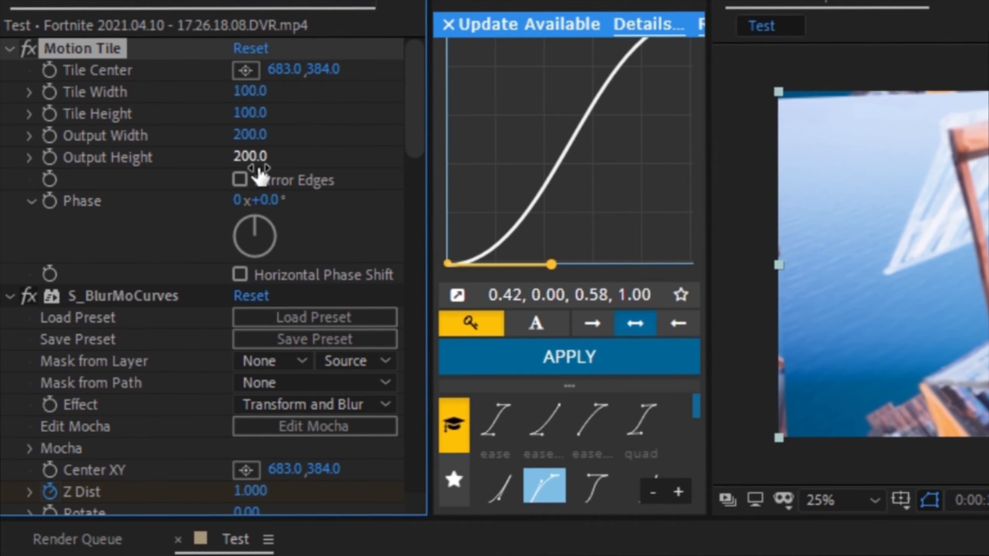
left_click(238, 180)
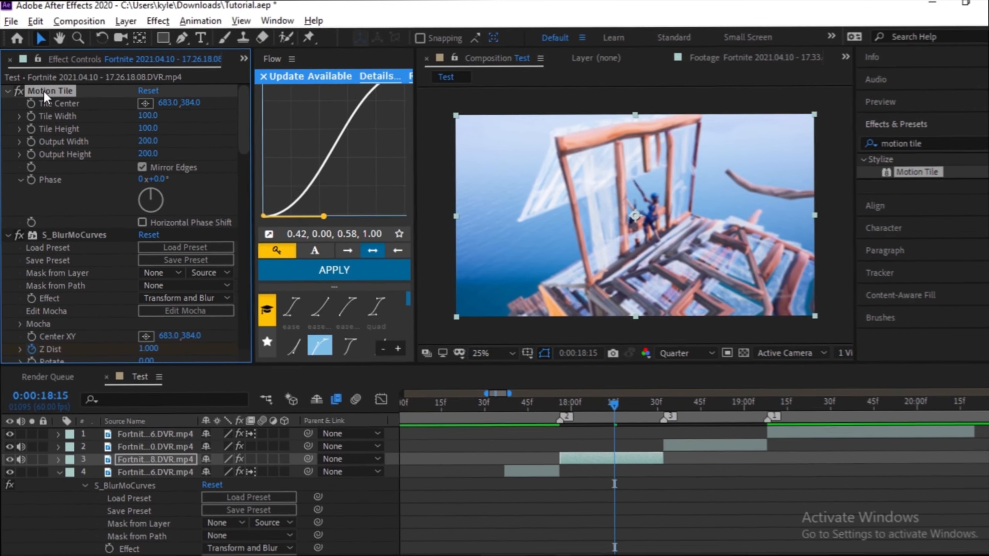
Step: Copy the layer 3 clip's Motion Tile settings to the layer 2 clip and move its Motion Tile above S_BlurMoCurves
right_click(43, 91)
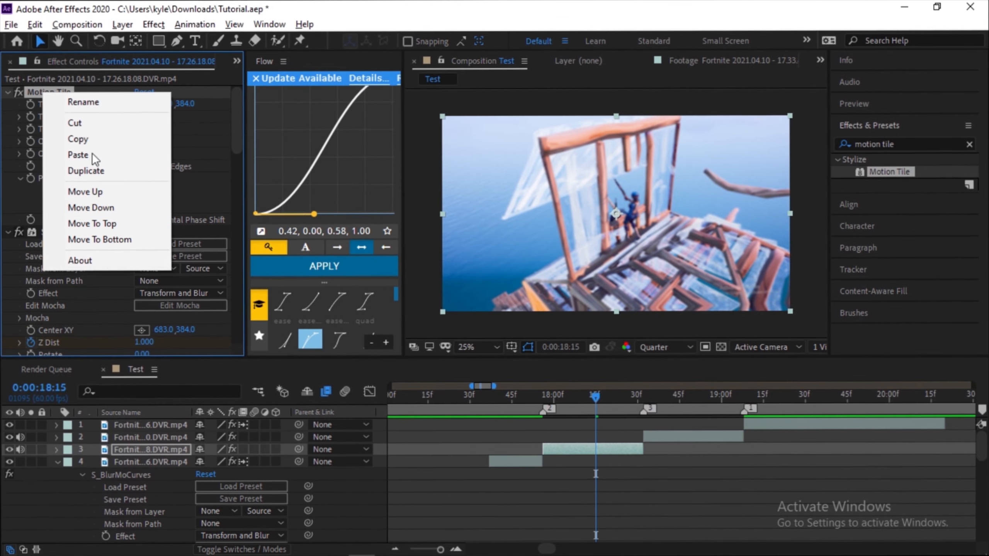
left_click(92, 152)
left_click(690, 437)
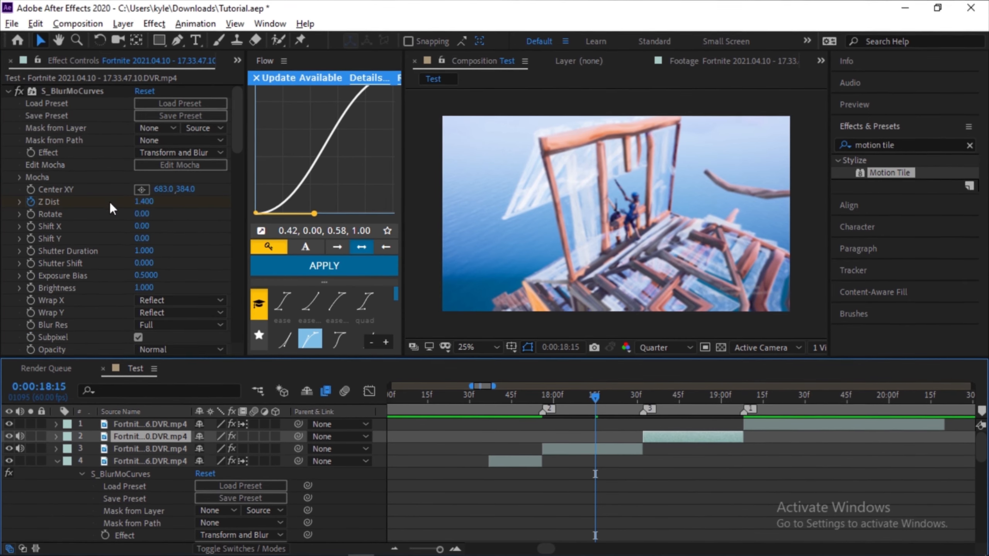
key("ctrl+v")
left_click(40, 226)
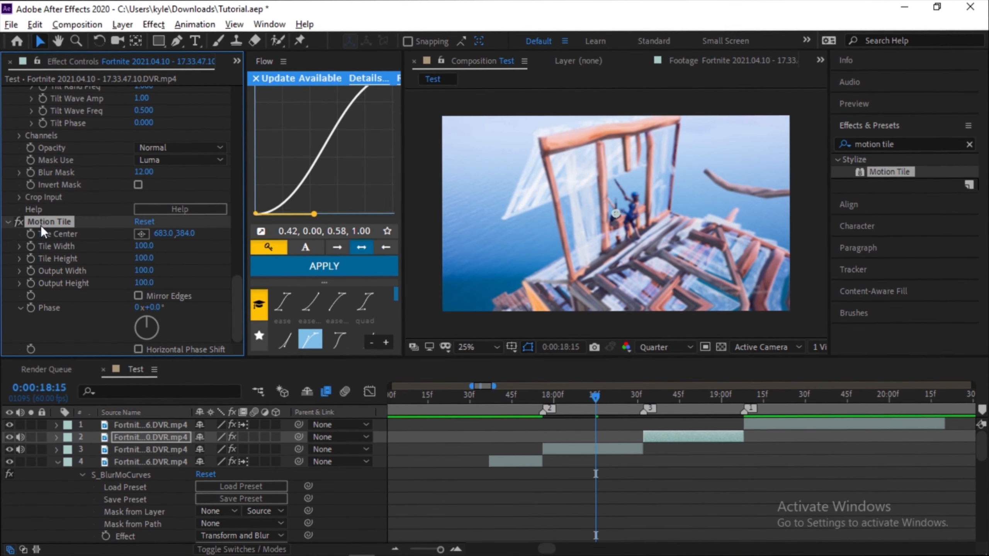
scroll(40, 224, "up", 6)
scroll(77, 241, "up", 10)
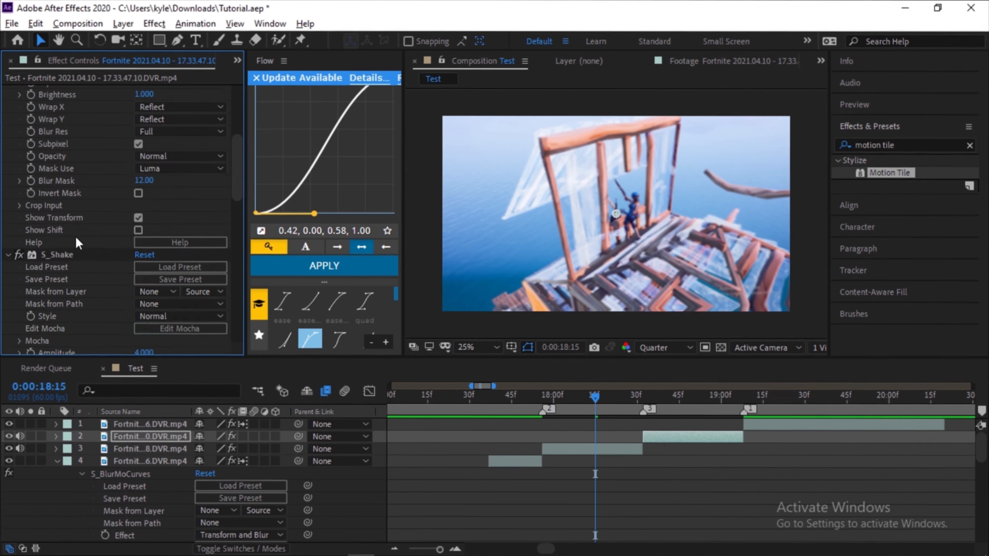
scroll(83, 199, "down", 14)
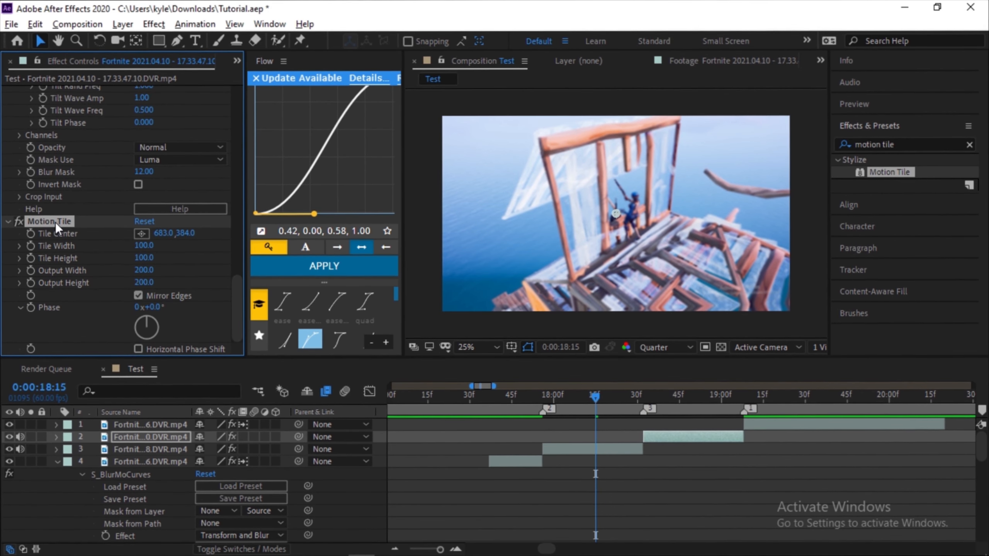
left_click_drag(56, 223, 67, 86)
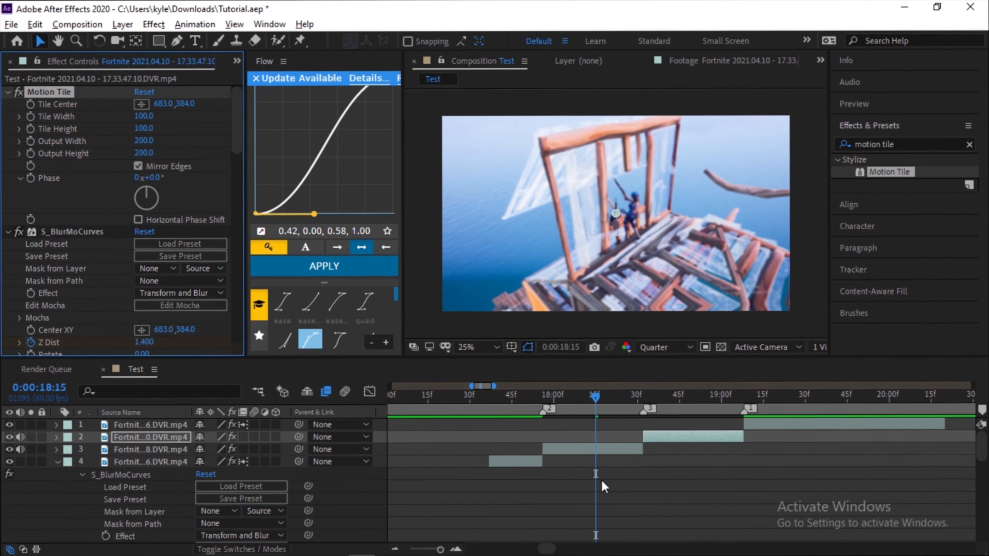
Step: Try Motion Tile on a new adjustment layer with Output Width and Height 200 and Mirror Edges enabled, and delete that layer
left_click(633, 473)
scroll(633, 474, "down", 1)
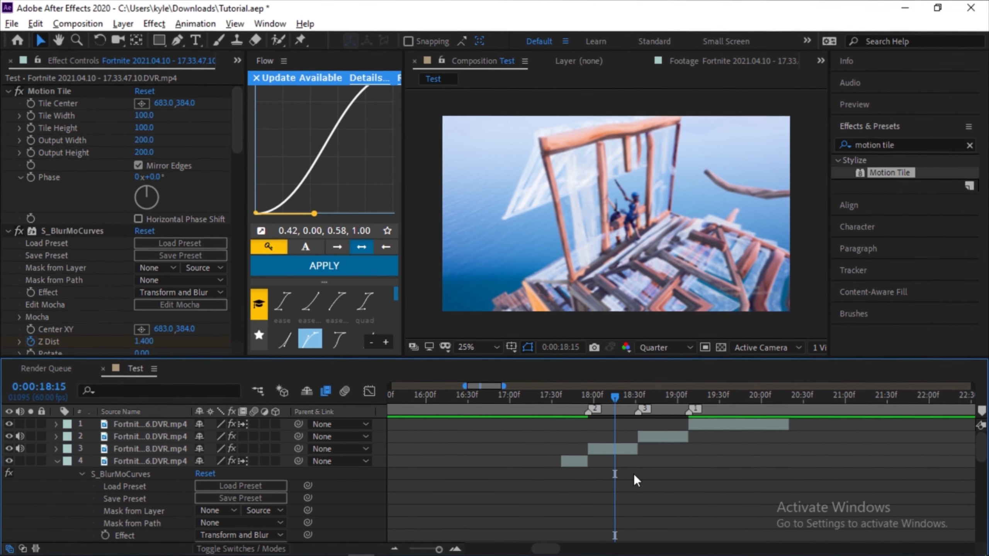
key("ctrl+alt+y")
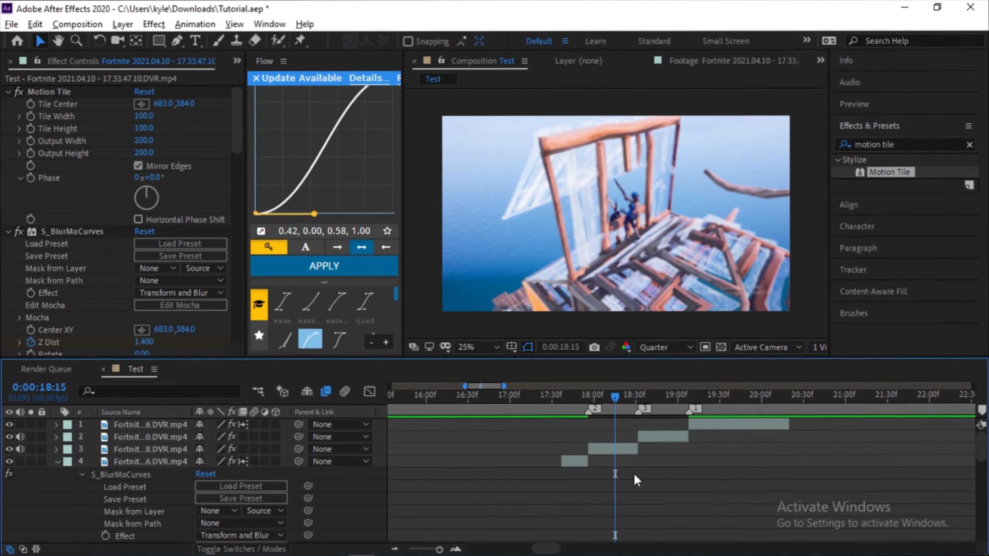
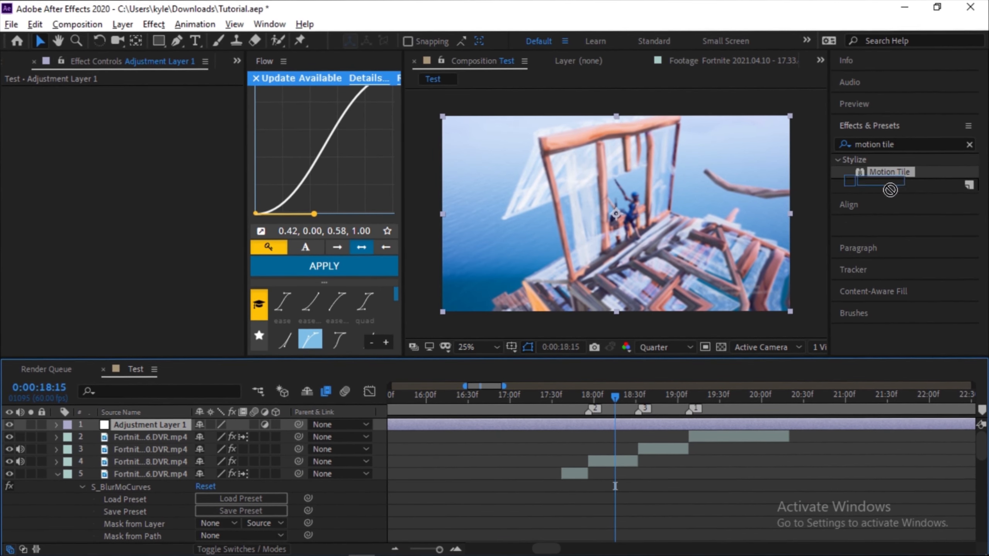
left_click_drag(890, 190, 633, 422)
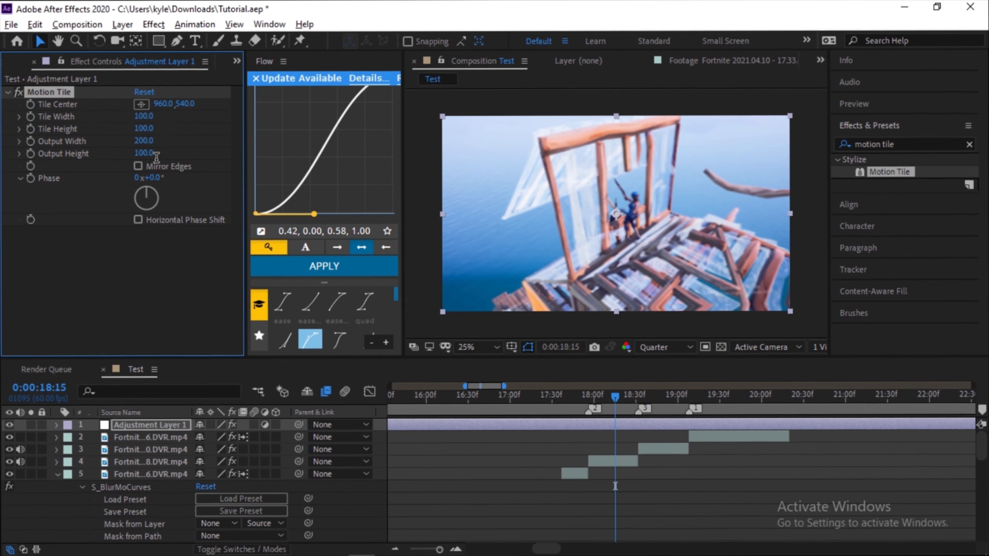
left_click(155, 154)
type("20")
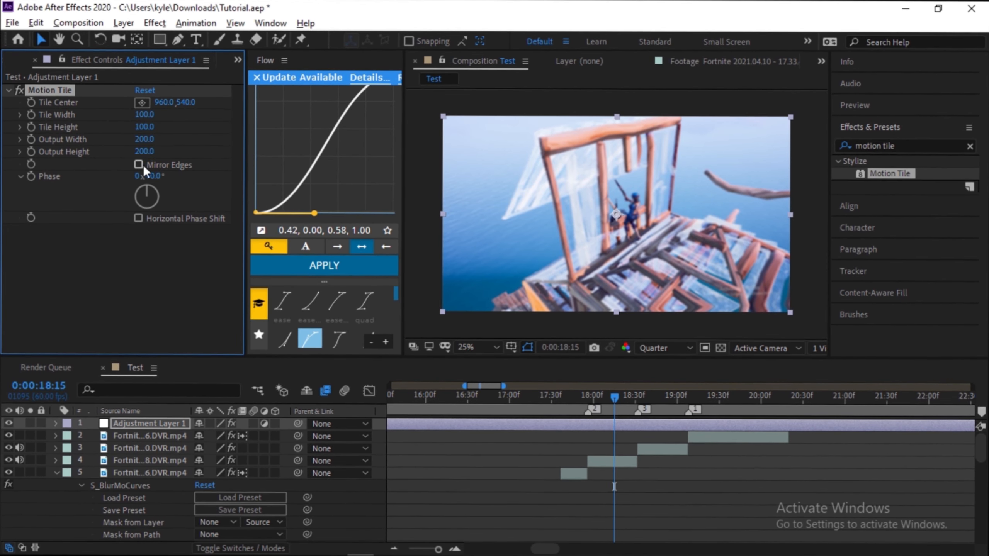
left_click(138, 165)
scroll(649, 427, "up", 2)
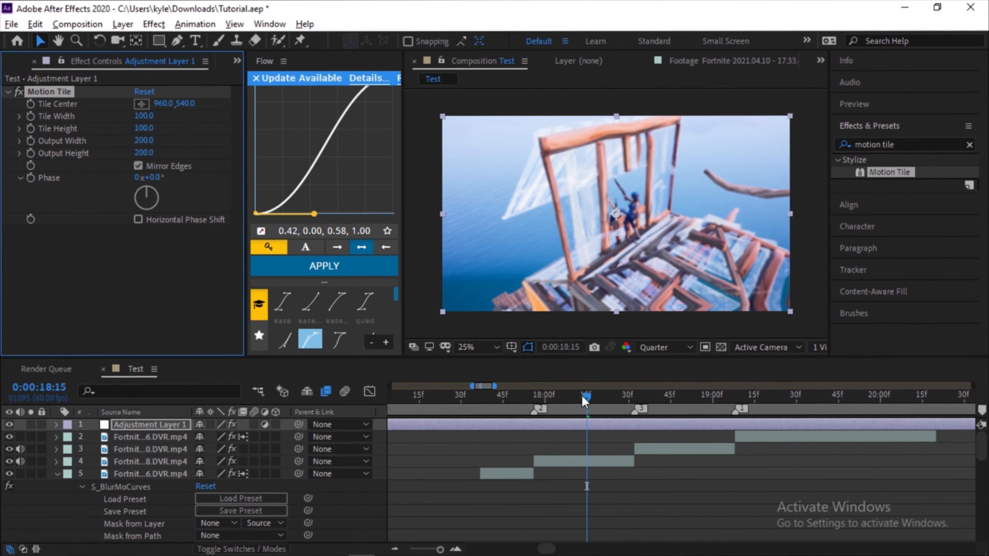
left_click_drag(582, 396, 680, 486)
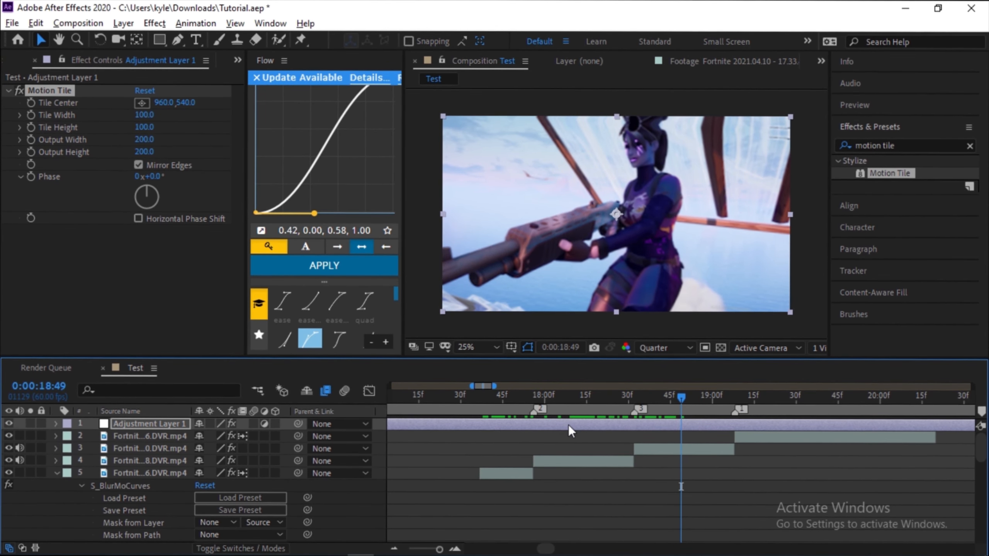
key("Delete")
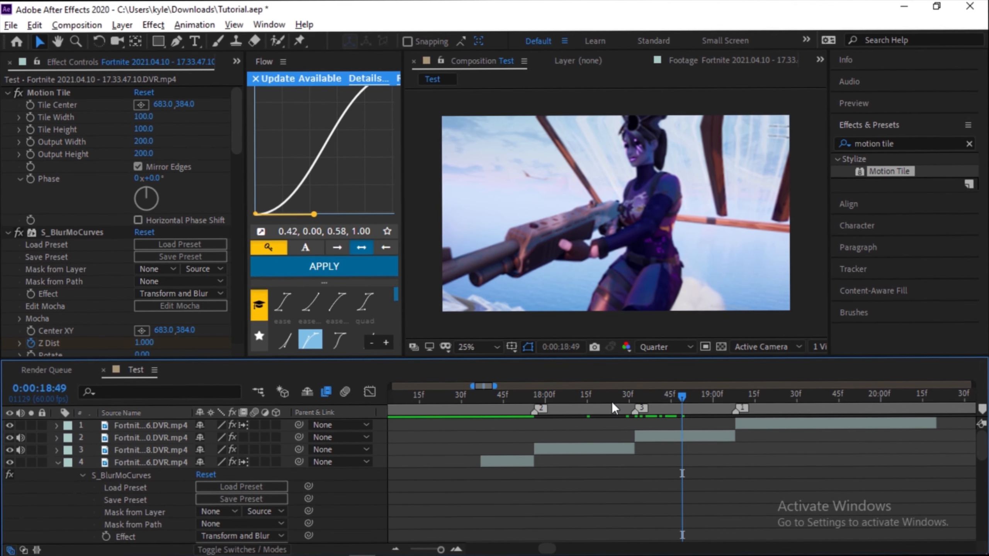
Step: Search the effects for "s_warpchroma" and apply S_WarpChroma to the layer 3 and layer 2 clips
left_click_drag(612, 402, 586, 438)
left_click(969, 146)
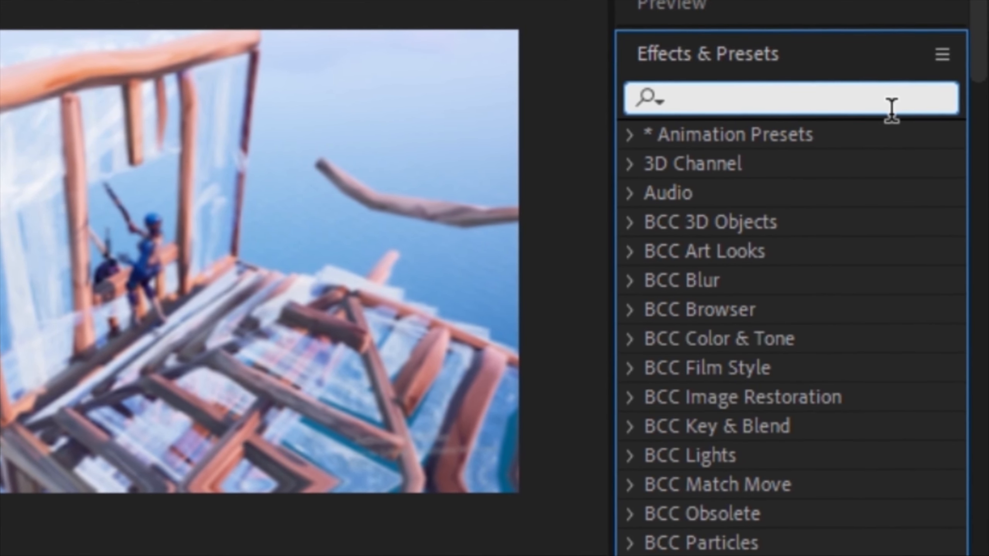
type("s_warpchroma")
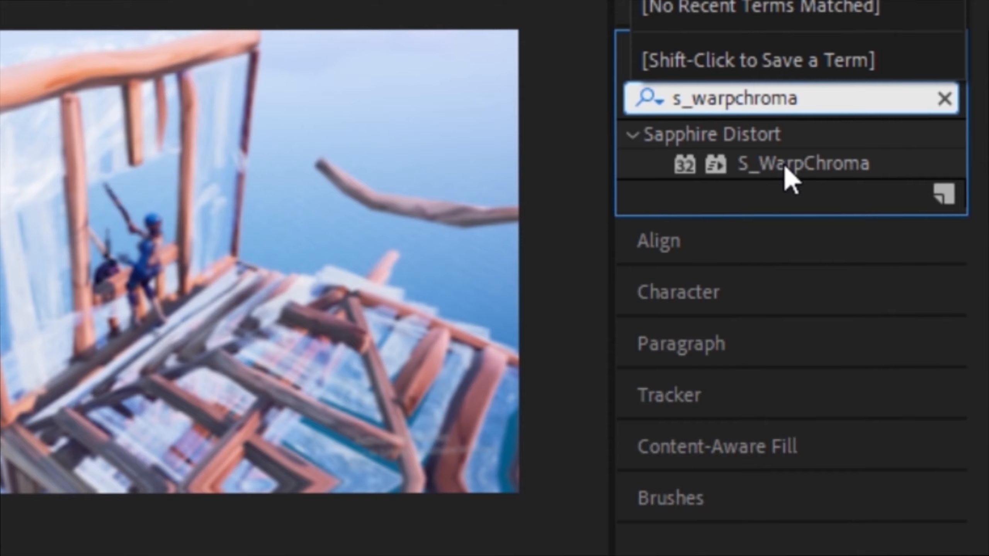
double_click(784, 165)
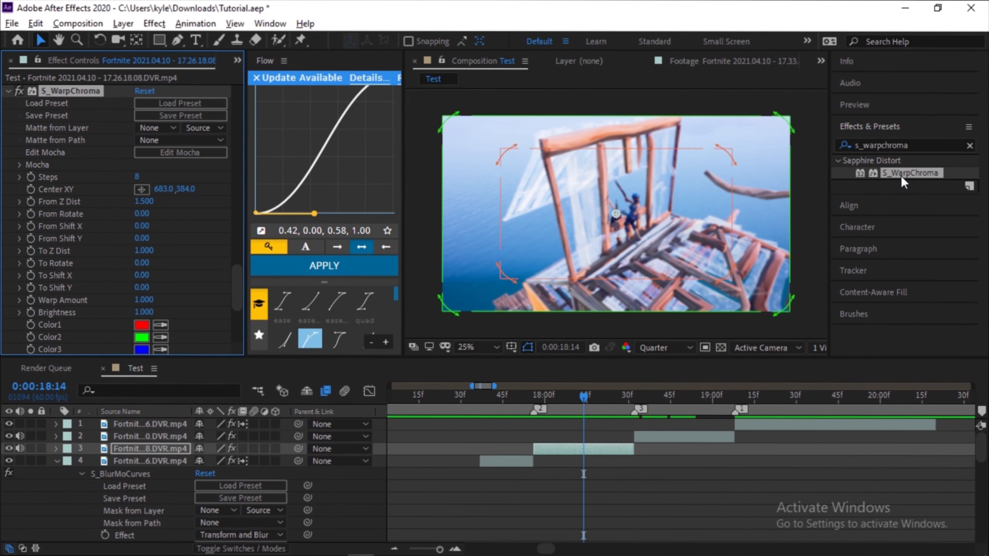
left_click_drag(901, 176, 678, 435)
Step: Set the layer 3 clip's S_WarpChroma to Warp Amount 0.4 and From Z Dist 1.1
left_click(593, 450)
scroll(90, 231, "down", 15)
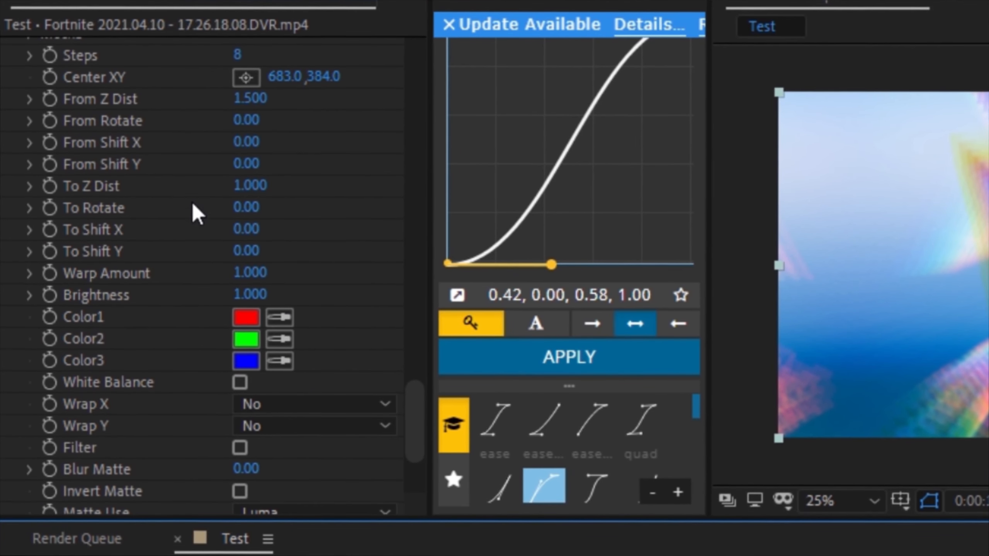
scroll(152, 322, "up", 2)
left_click(259, 330)
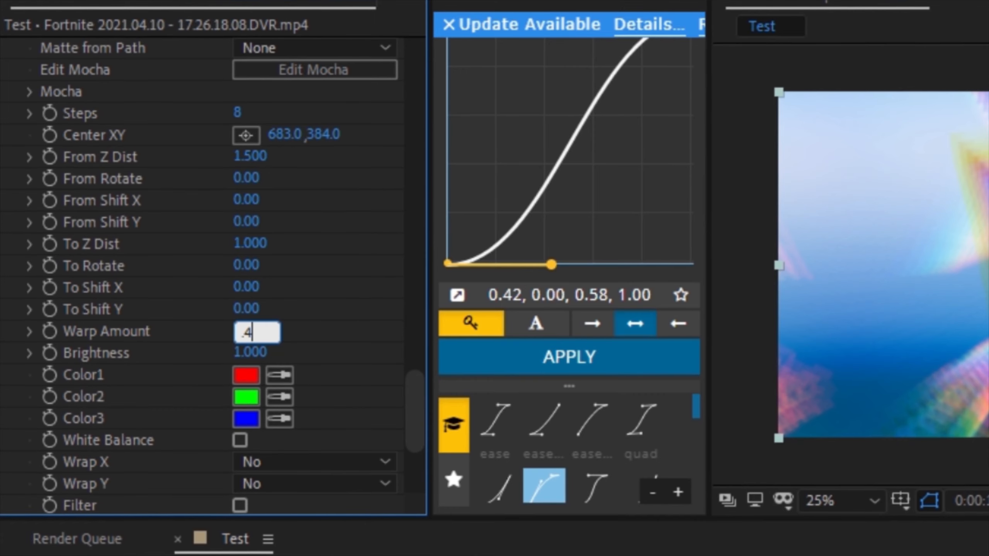
key("Return")
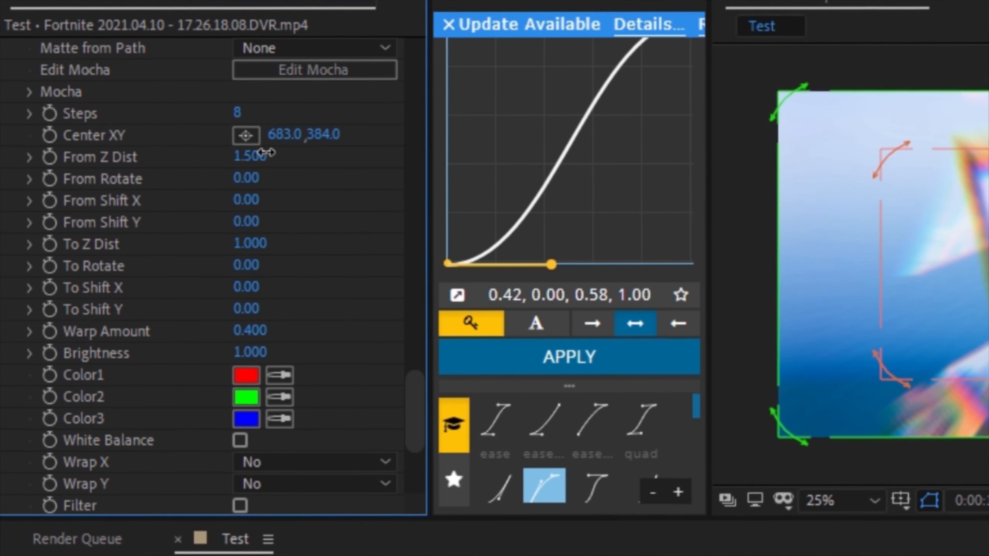
left_click(266, 152)
type("1.1")
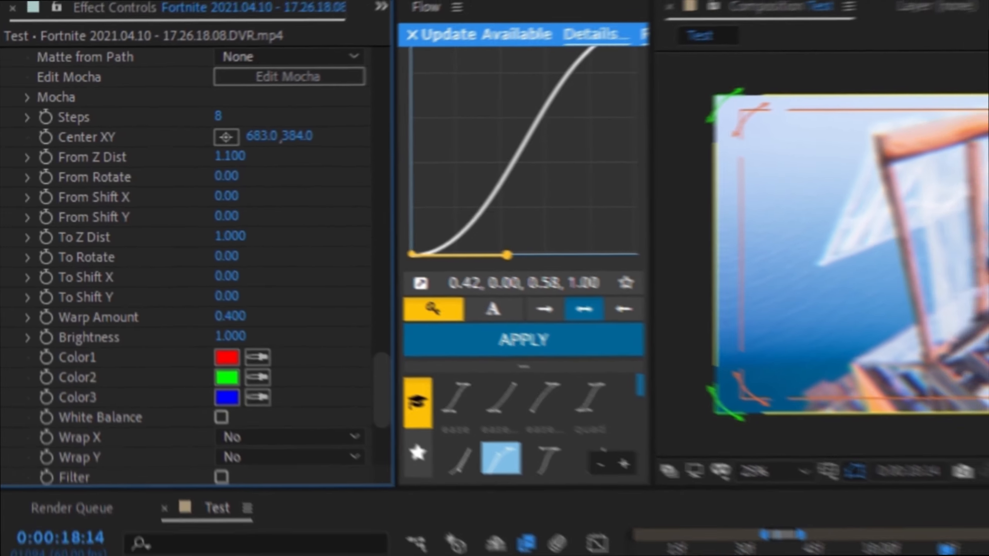
left_click_drag(632, 417, 598, 430)
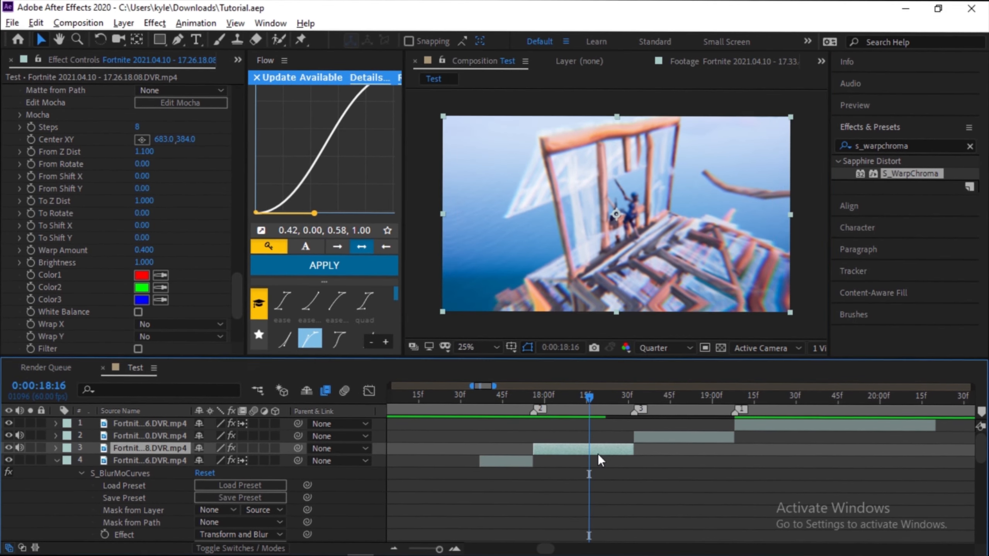
Step: Set the layer 2 clip's S_WarpChroma to Warp Amount 0.4 and From Z Dist 1.1
left_click(681, 436)
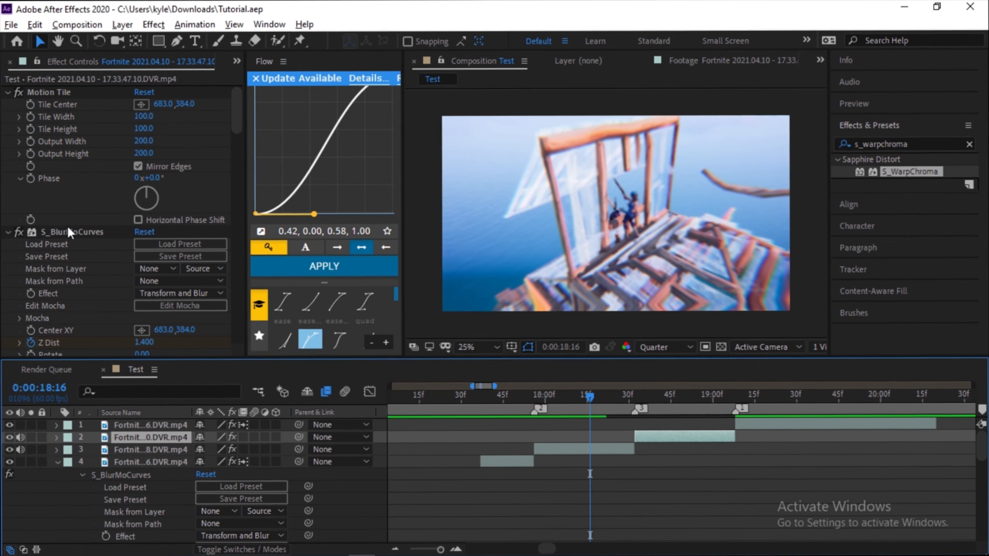
scroll(72, 235, "down", 10)
scroll(67, 250, "down", 2)
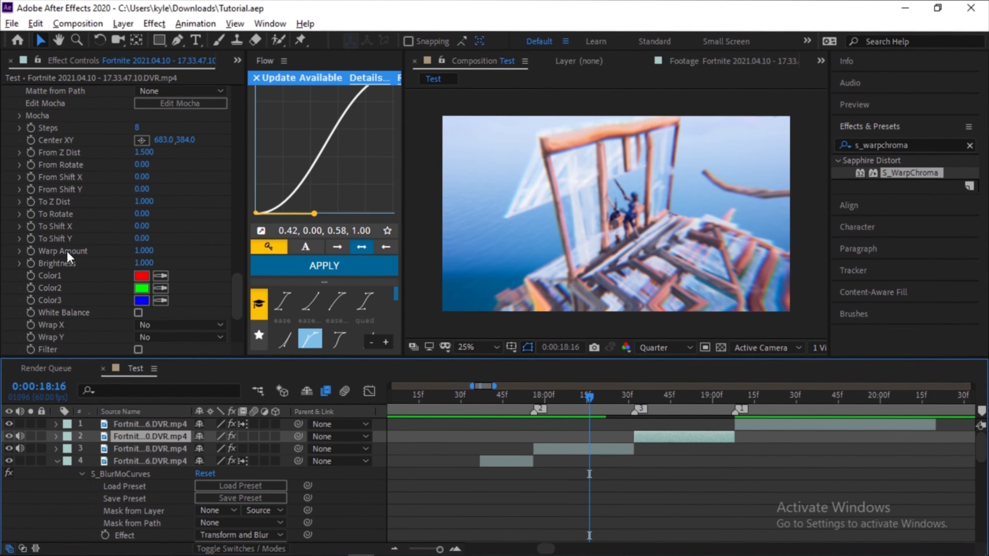
left_click(147, 253)
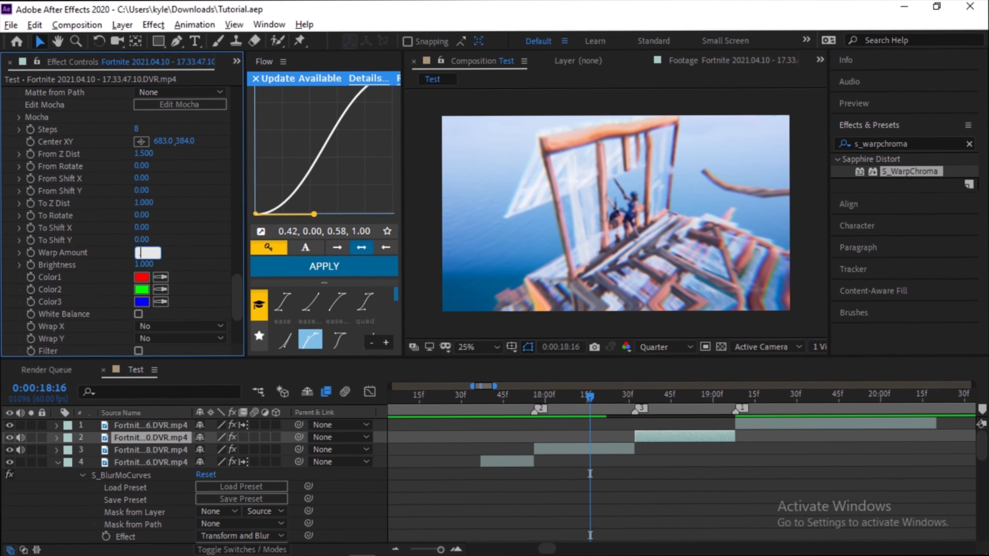
type("400")
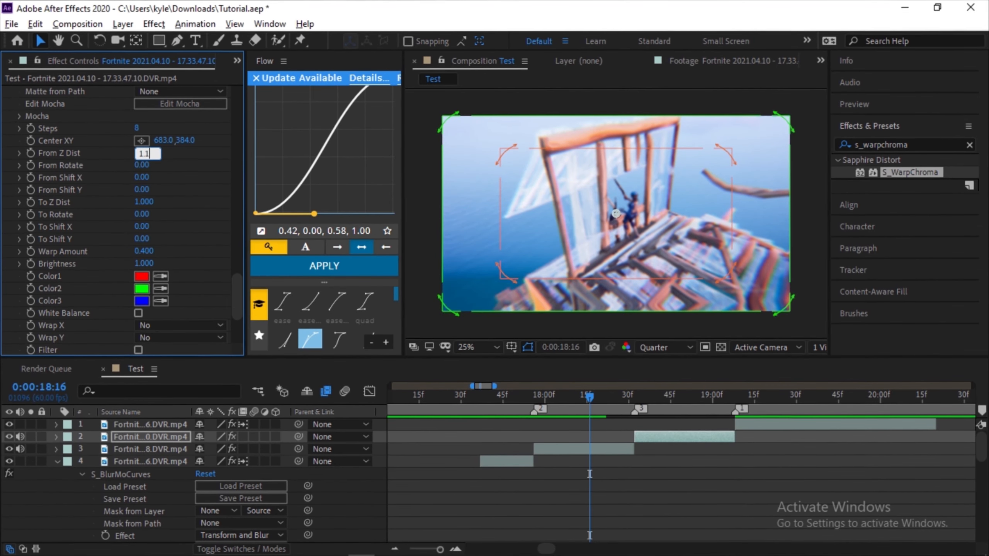
left_click_drag(590, 394, 587, 428)
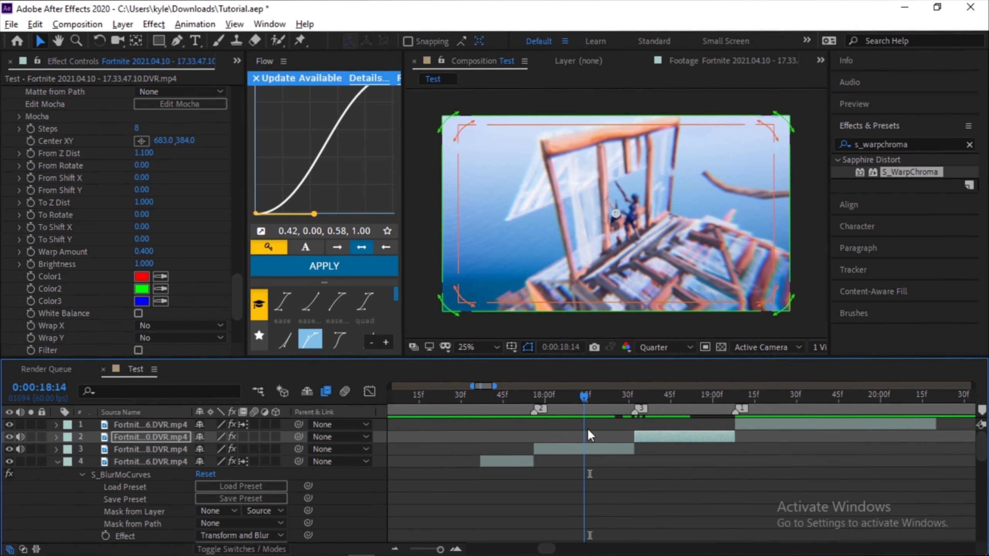
Step: Create a black 1920 × 1080 px solid named Black Solid 1 above the clips
left_click(681, 471)
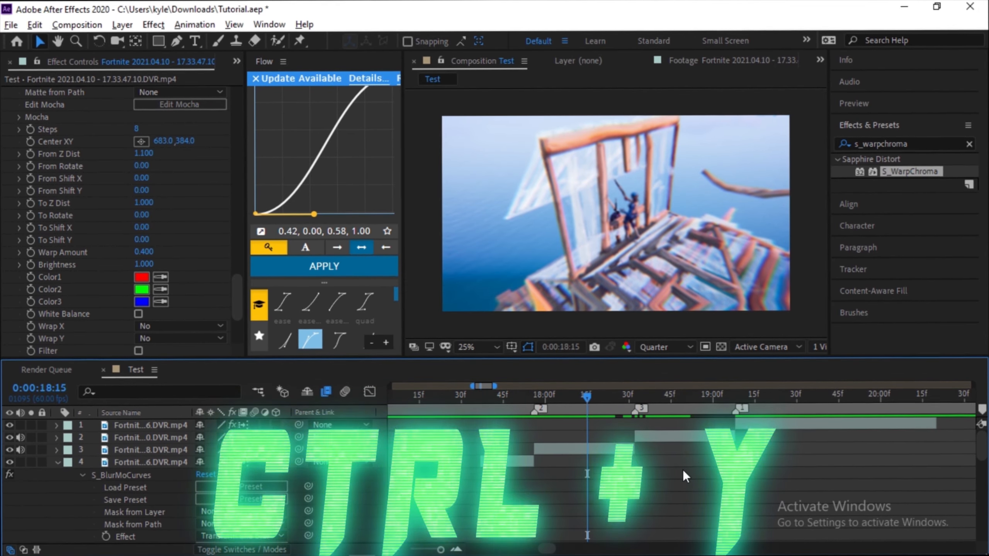
key("ctrl+y")
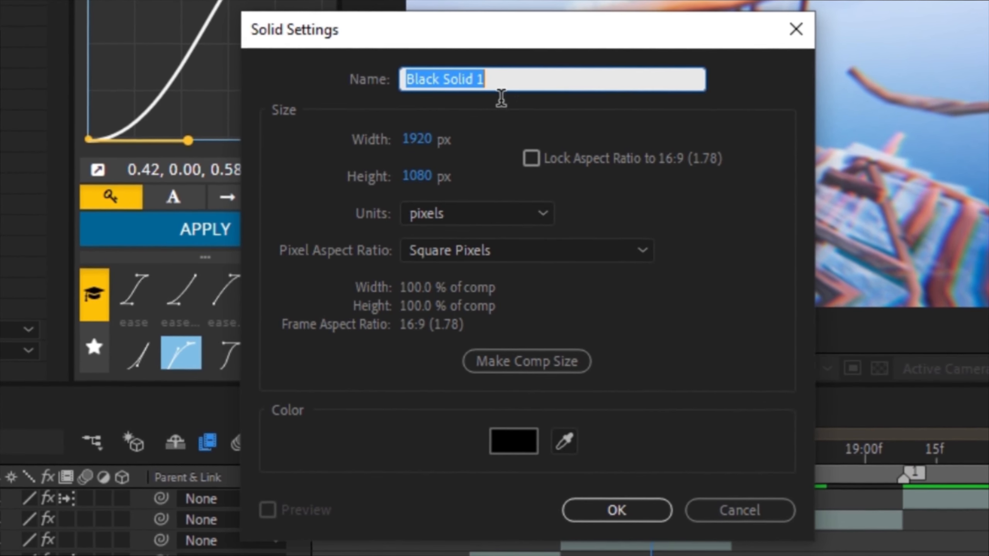
left_click(547, 92)
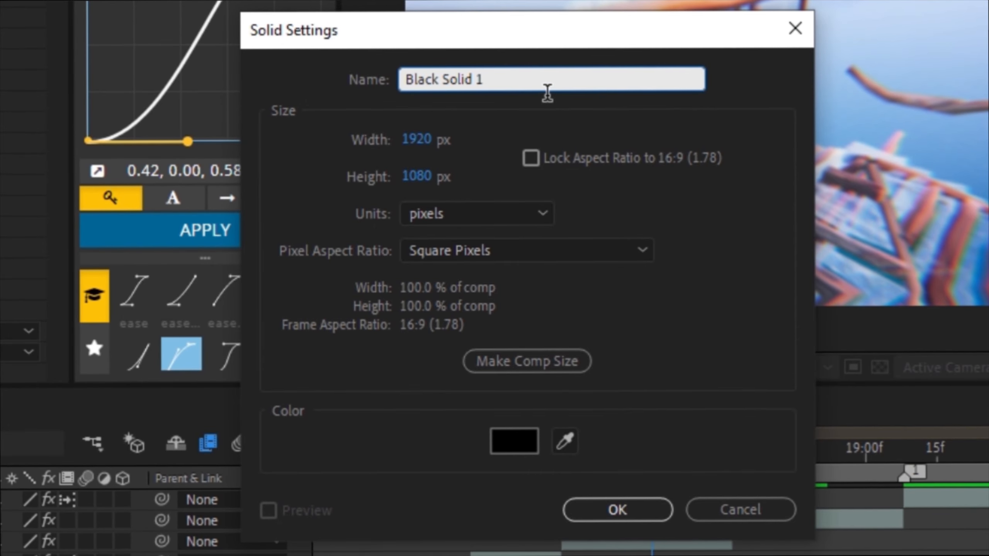
left_click(602, 520)
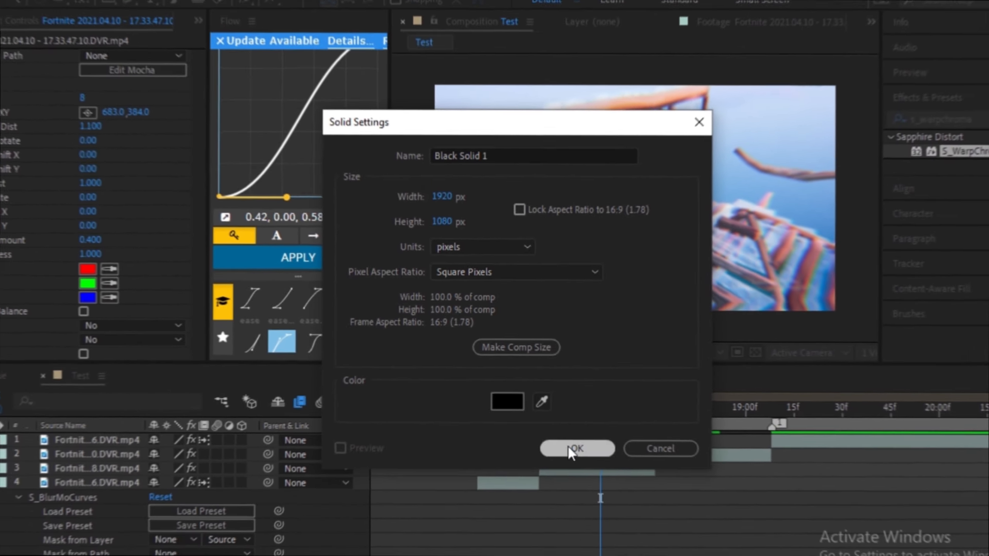
left_click(606, 511)
Step: Split the black solid at 0:00:17:46, shortly before marker 2, and delete the part before the split
scroll(539, 441, "up", 3)
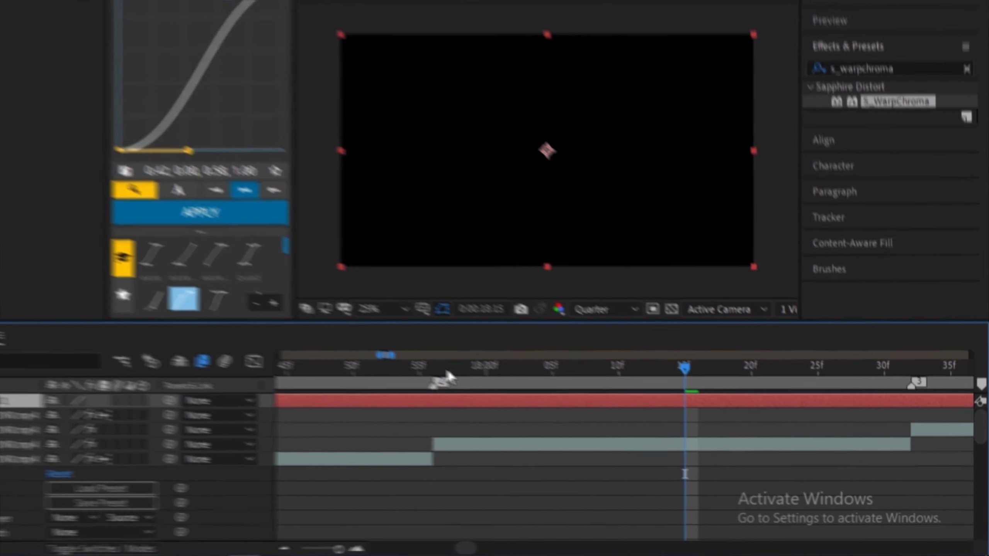
left_click(521, 404)
scroll(325, 424, "down", 3)
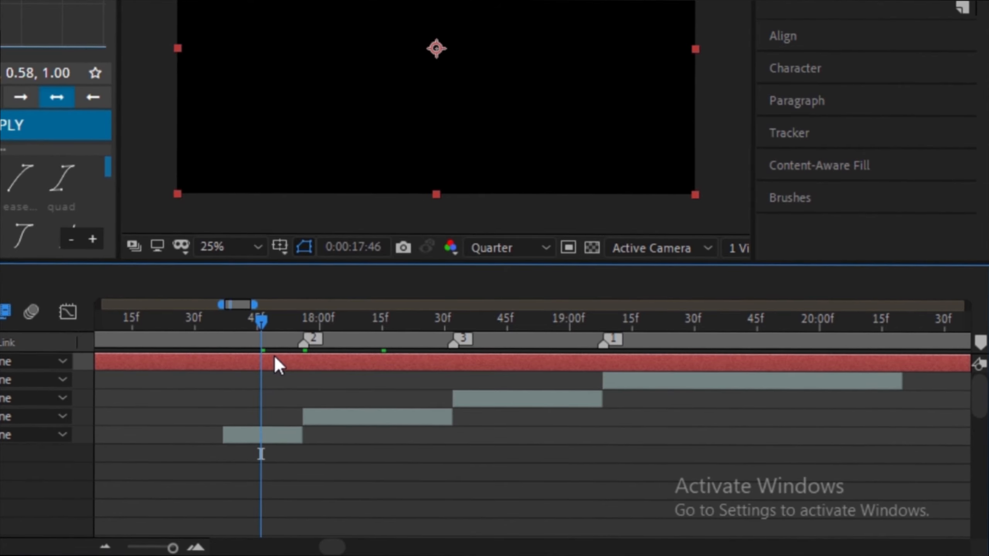
key("ctrl+shift+d")
left_click(244, 374)
key("Delete")
Step: Split the black solid at 0:00:19:18, shortly after marker 1, and delete the part after the split
left_click_drag(261, 318, 603, 332)
scroll(573, 365, "right", 2)
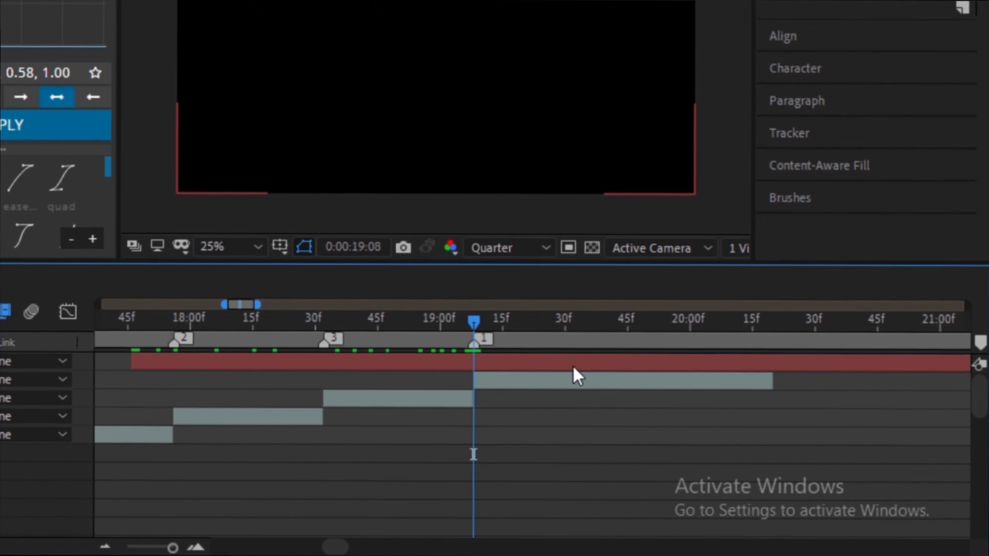
left_click(515, 365)
key("shift+Page_Down")
key("ctrl+shift+d")
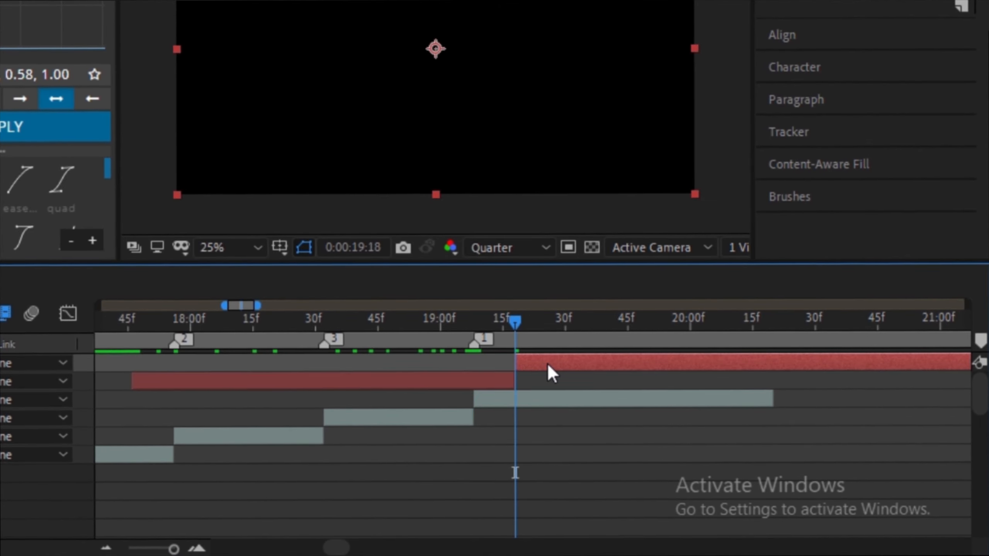
key("Delete")
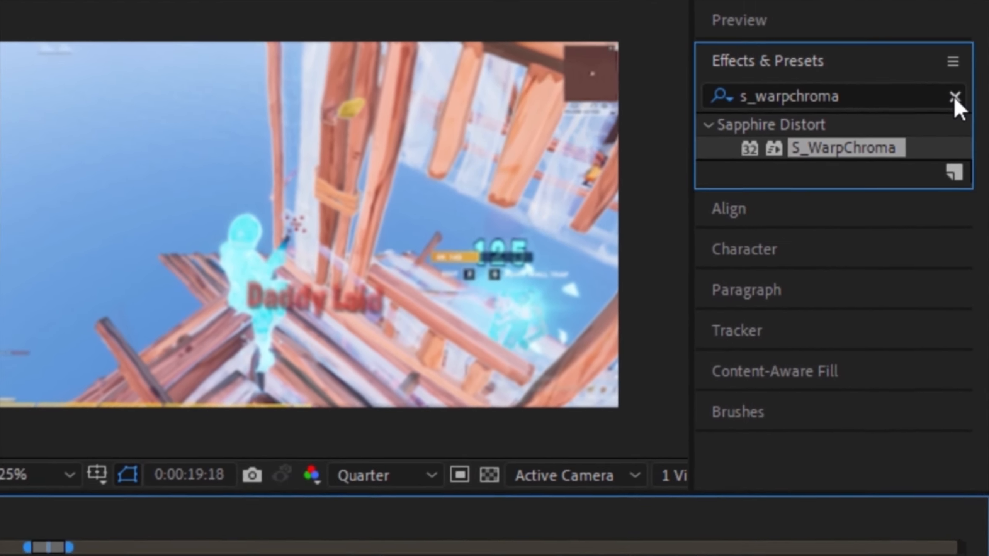
Step: Apply the CC Jaws effect to the black solid with Height 0% and Completion 80%
left_click(955, 23)
type("cc jaws")
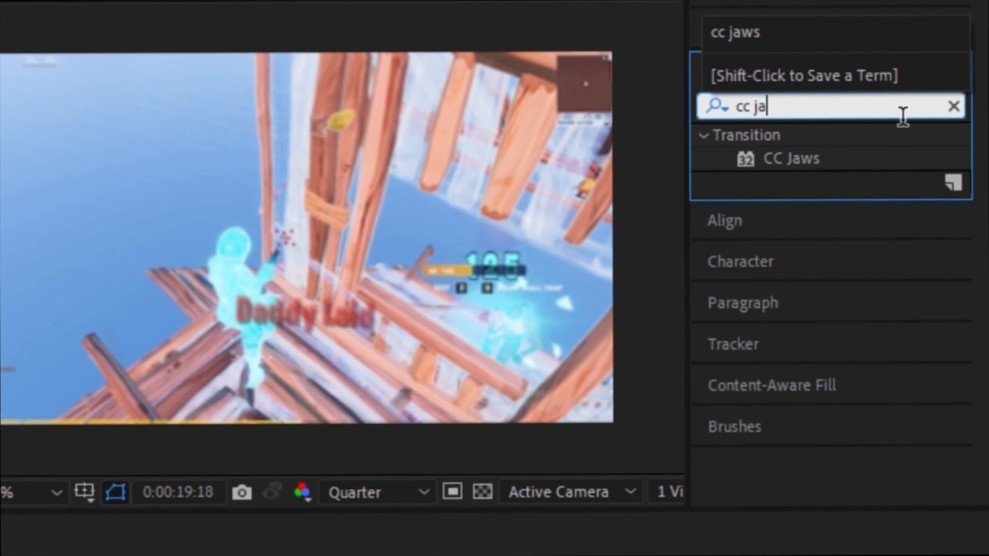
left_click_drag(778, 160, 529, 430)
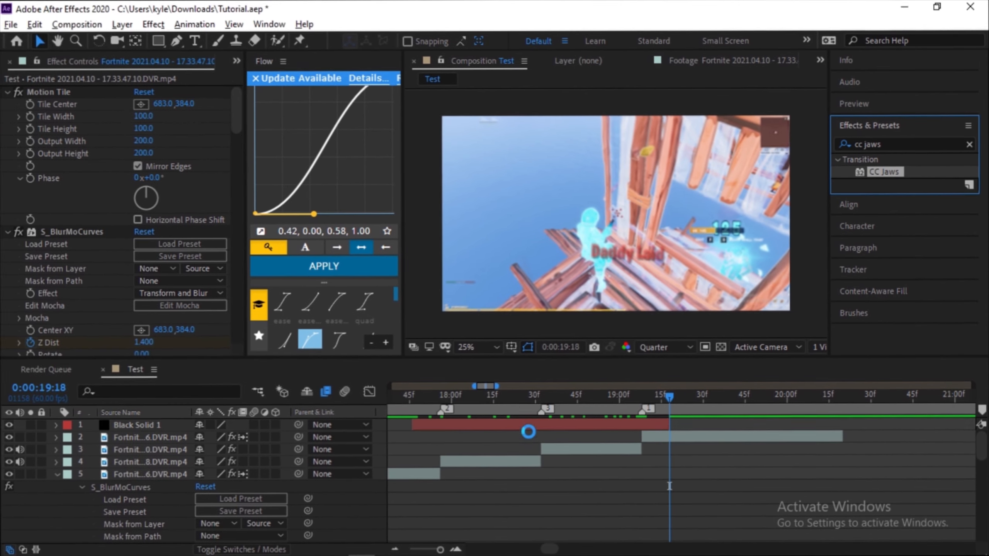
left_click(487, 396)
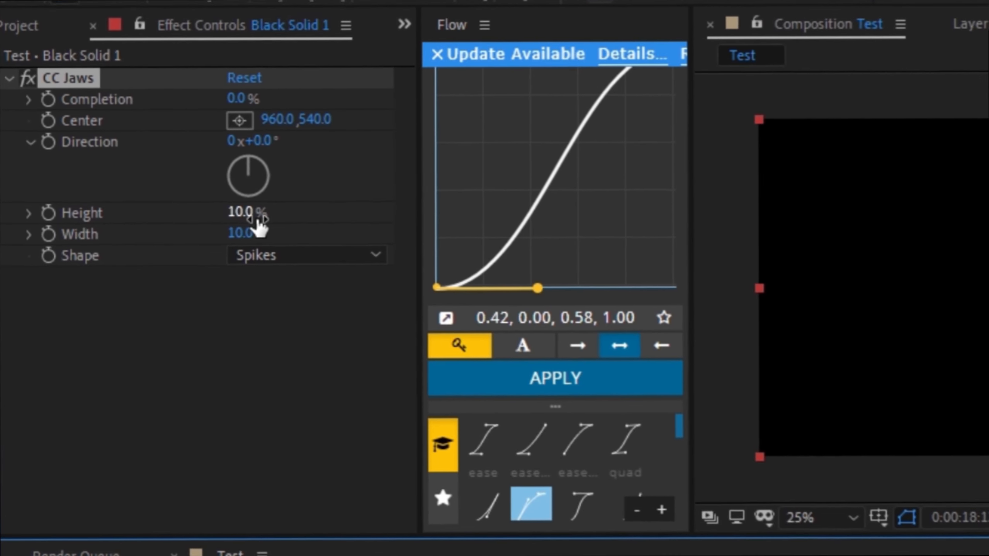
left_click_drag(258, 219, 31, 212)
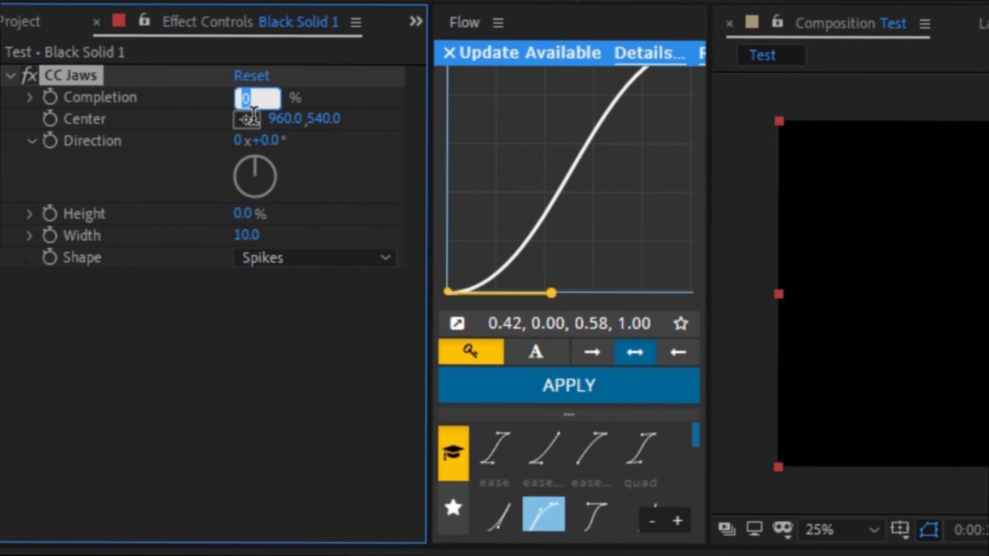
type("80")
key("Return")
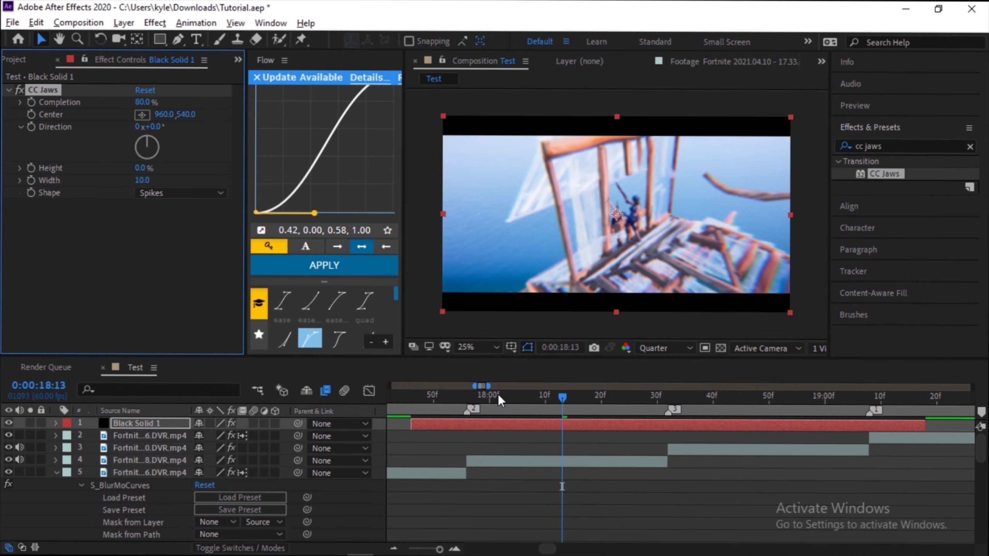
Step: Enable keyframing for CC Jaws Completion at 0:00:17:51, five frames before marker 2, with a value of 100%
left_click(466, 399)
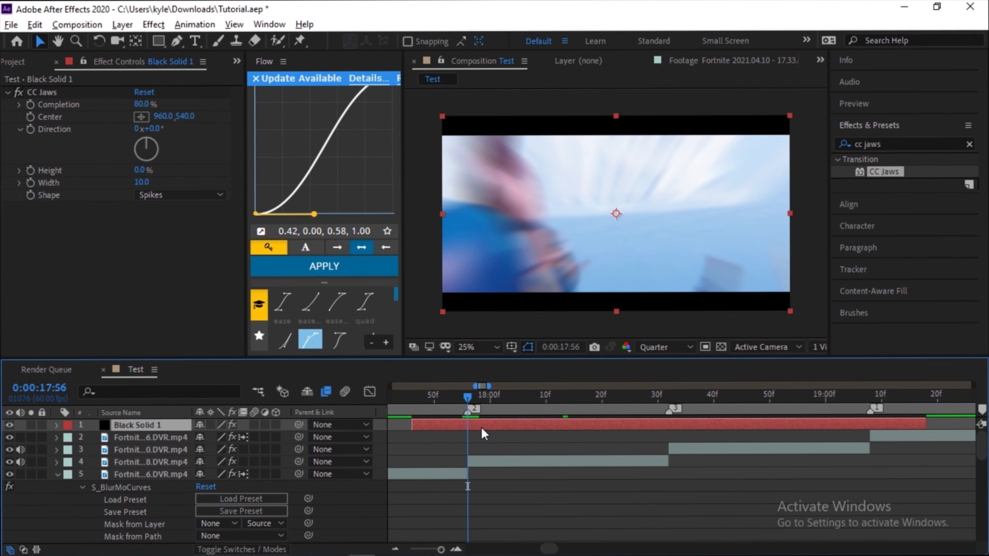
key("shift+Page_Up")
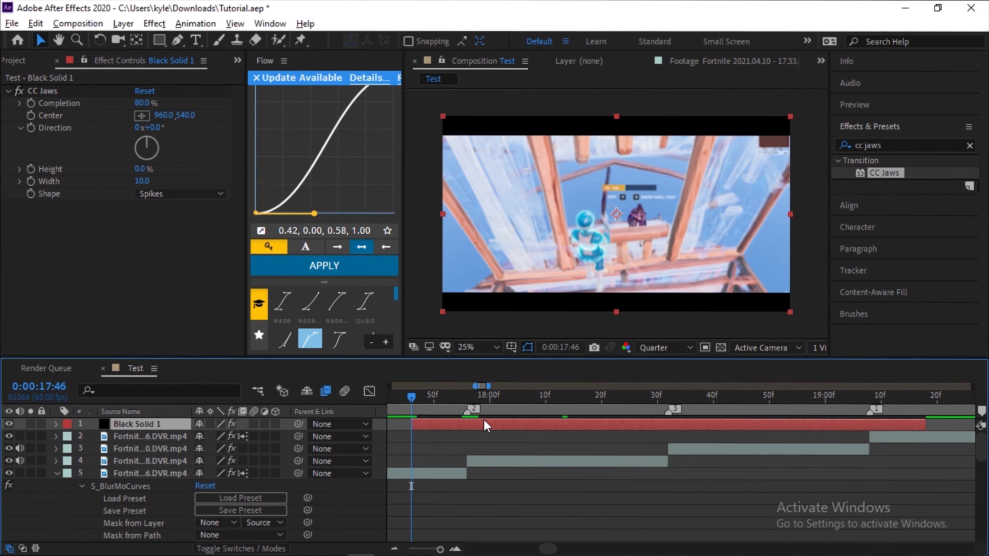
key("Page_Down")
key("Page_Down")
key("Page_Down")
key("Page_Down")
key("Page_Down")
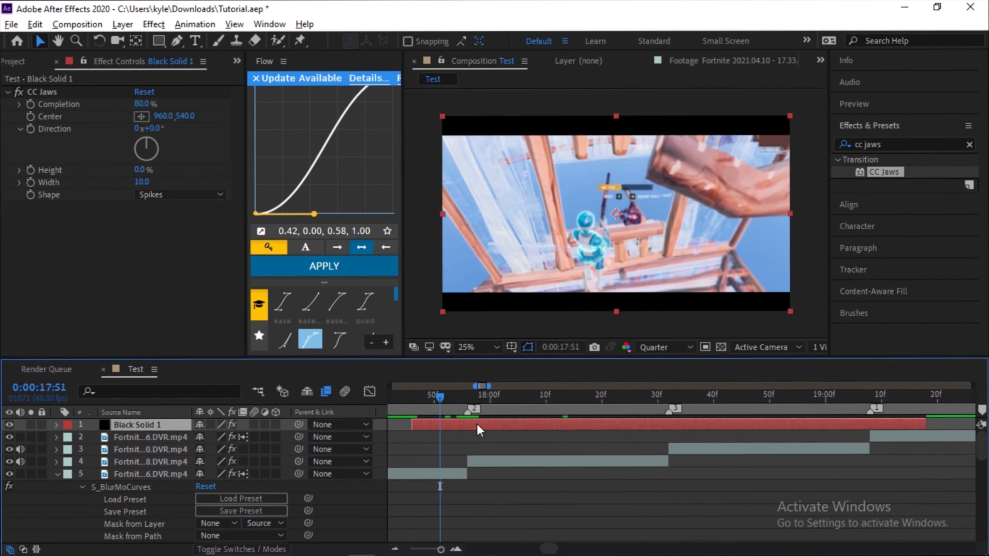
left_click(36, 91)
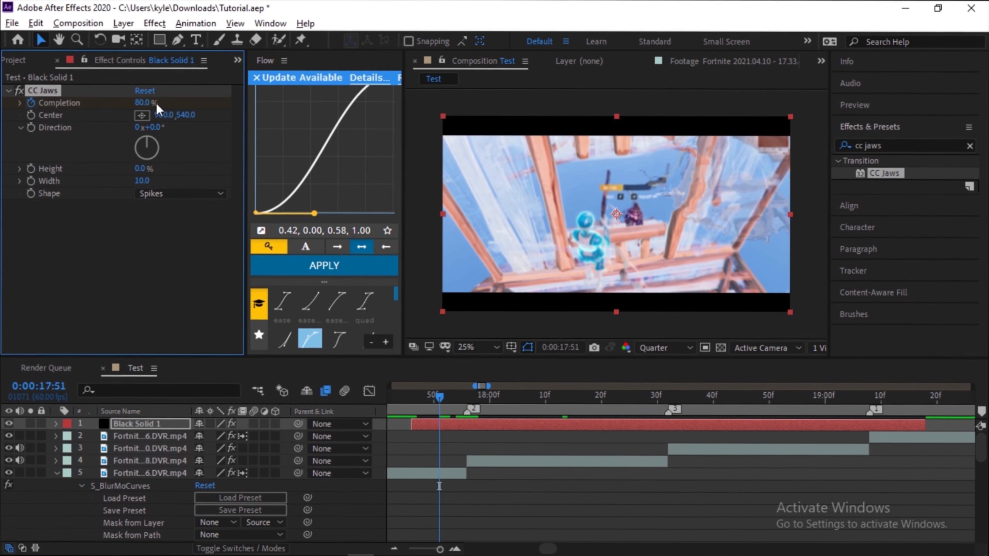
left_click_drag(156, 103, 591, 154)
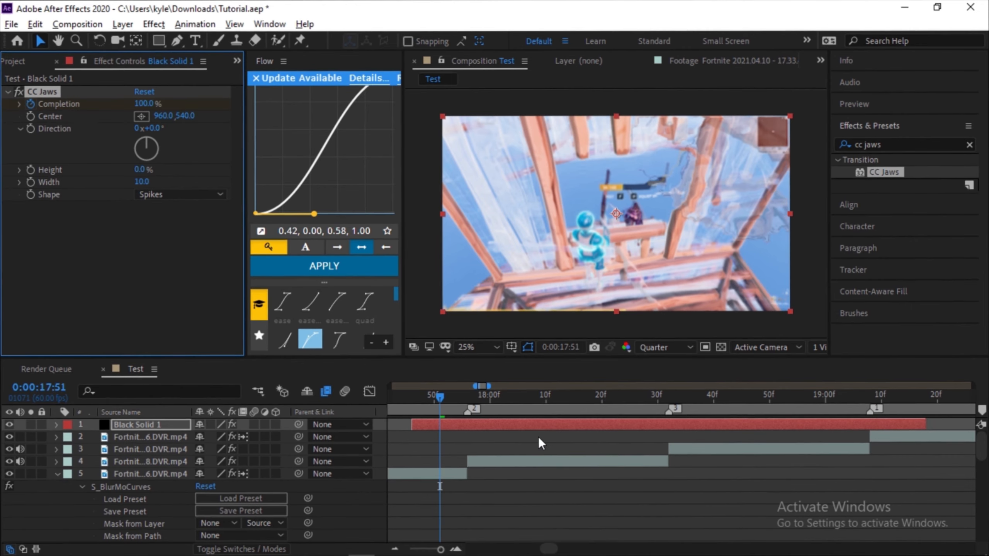
Step: Set CC Jaws Completion to 80% at 0:00:18:01, five frames after marker 2
key("Page_Down")
key("Page_Down")
key("Page_Down")
key("Page_Down")
key("Page_Down")
key("Page_Down")
key("Page_Down")
key("Page_Down")
key("Page_Down")
key("Page_Down")
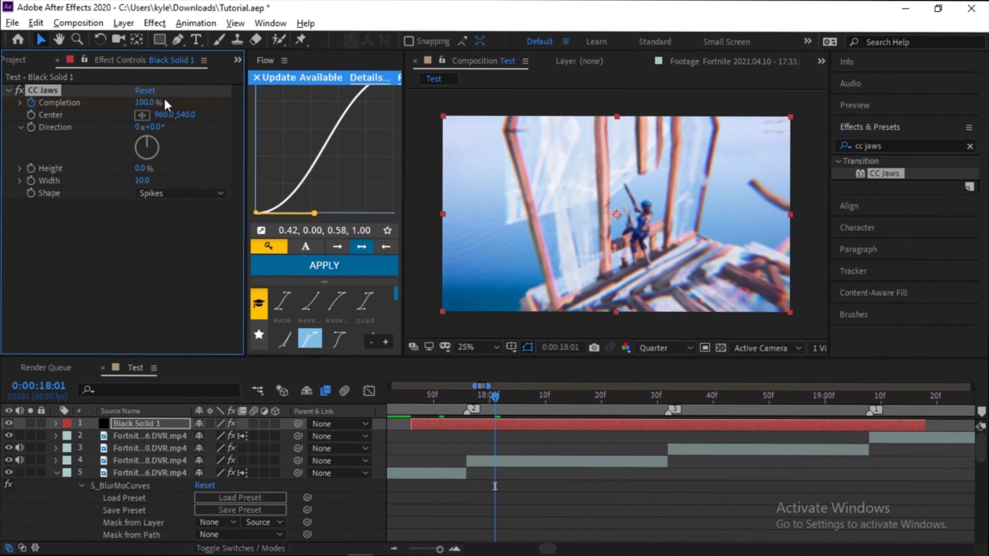
left_click(147, 102)
type("80")
key("Return")
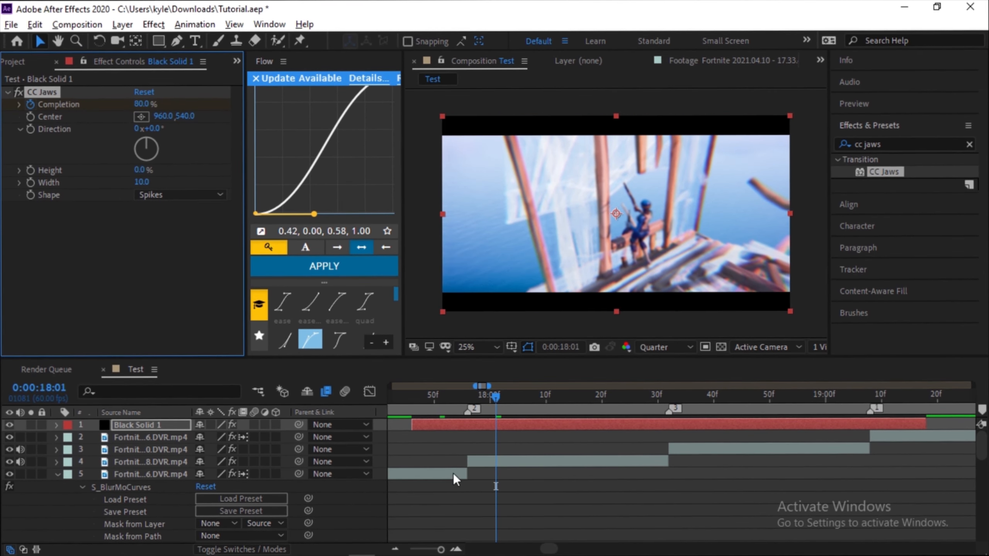
Step: Play back the closing black bars from just before marker 2 up to marker 3
mouse_move(474, 408)
left_mouse_down()
mouse_move(427, 399)
mouse_move(508, 403)
mouse_move(404, 411)
left_mouse_up()
key("ctrl+z")
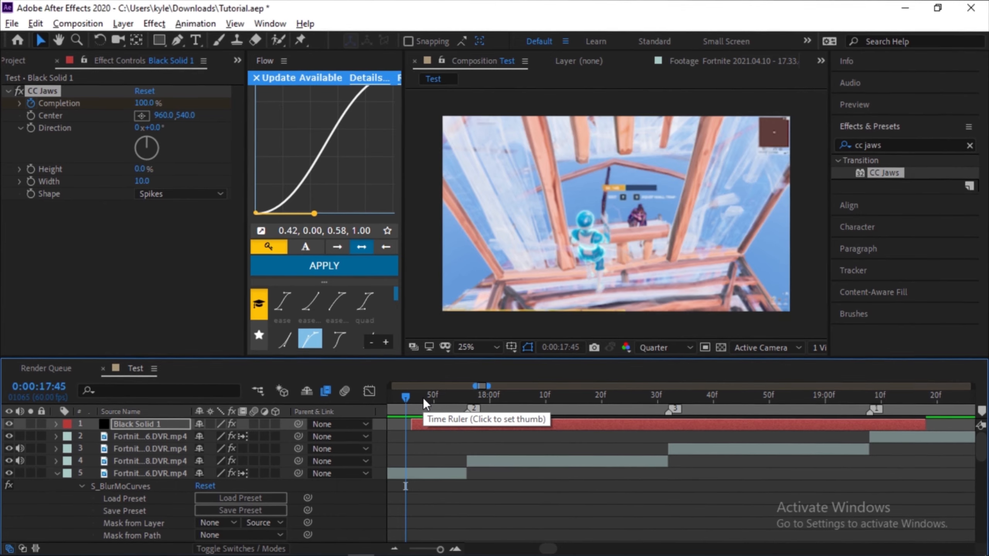
key("space")
left_click_drag(423, 398, 669, 443)
scroll(669, 443, "right", 2)
mouse_move(544, 404)
left_mouse_down()
mouse_move(506, 416)
mouse_move(547, 421)
left_mouse_up()
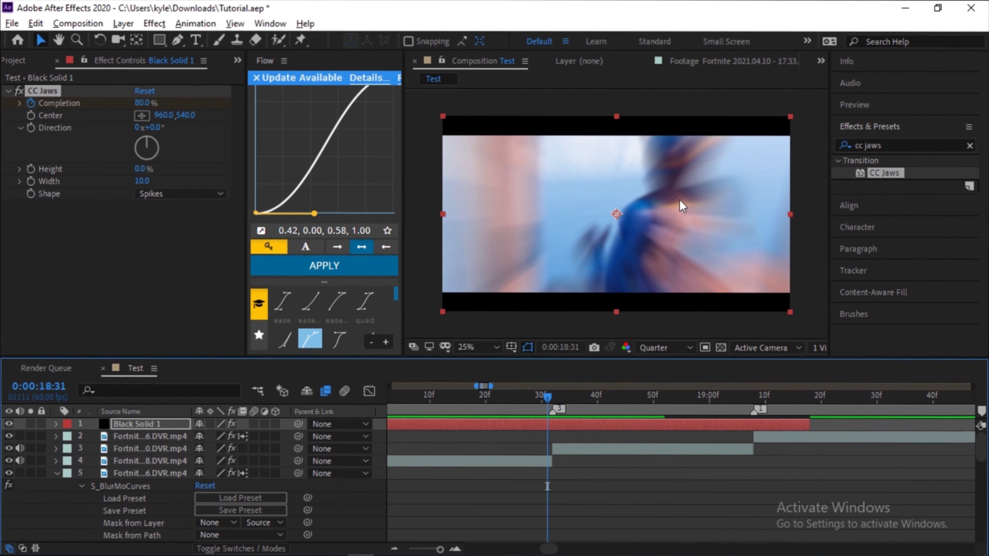
Step: Reveal the black solid's CC Jaws properties and add a Completion keyframe holding 80% at 0:00:18:27, five frames before marker 3
left_click(551, 399)
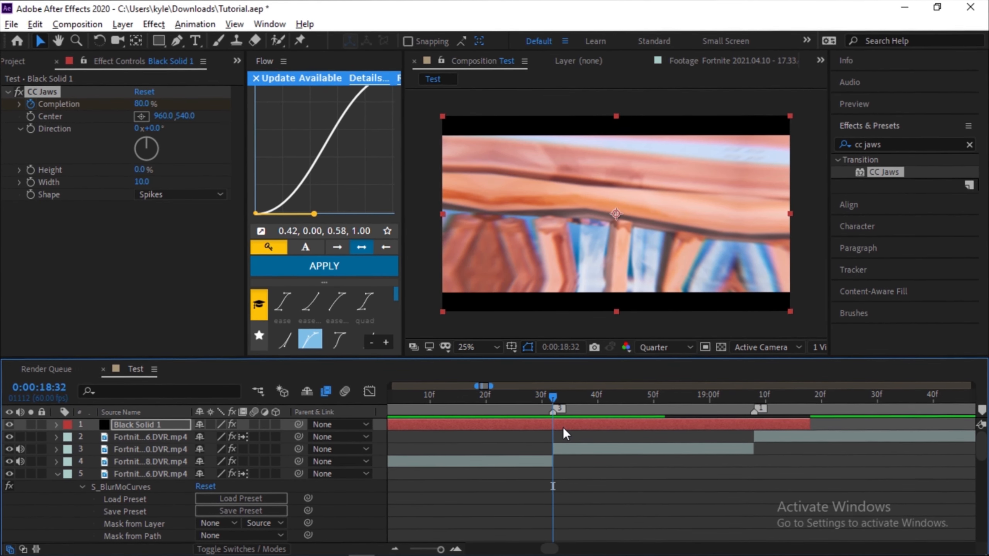
key("Page_Up")
key("Page_Up")
key("Page_Up")
key("Page_Up")
key("Page_Up")
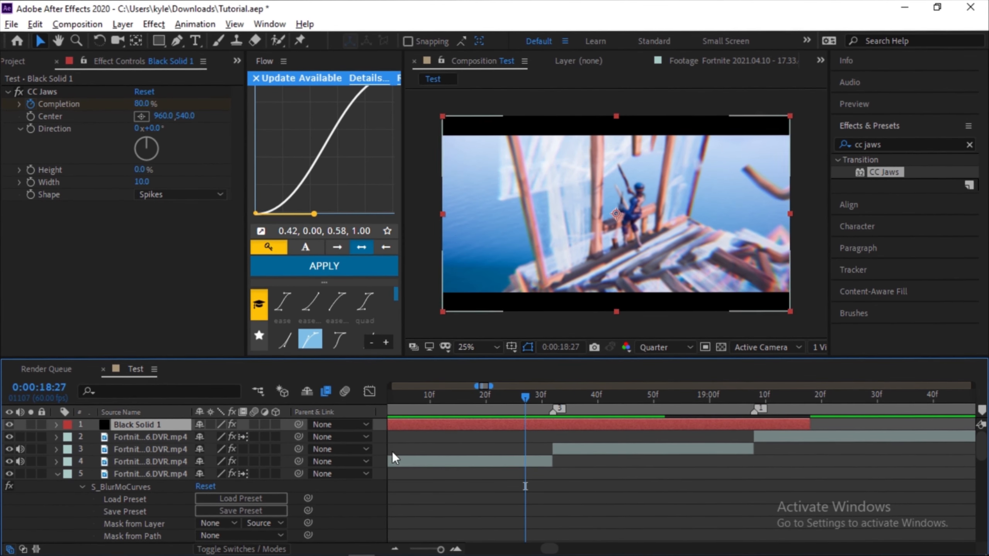
key("e")
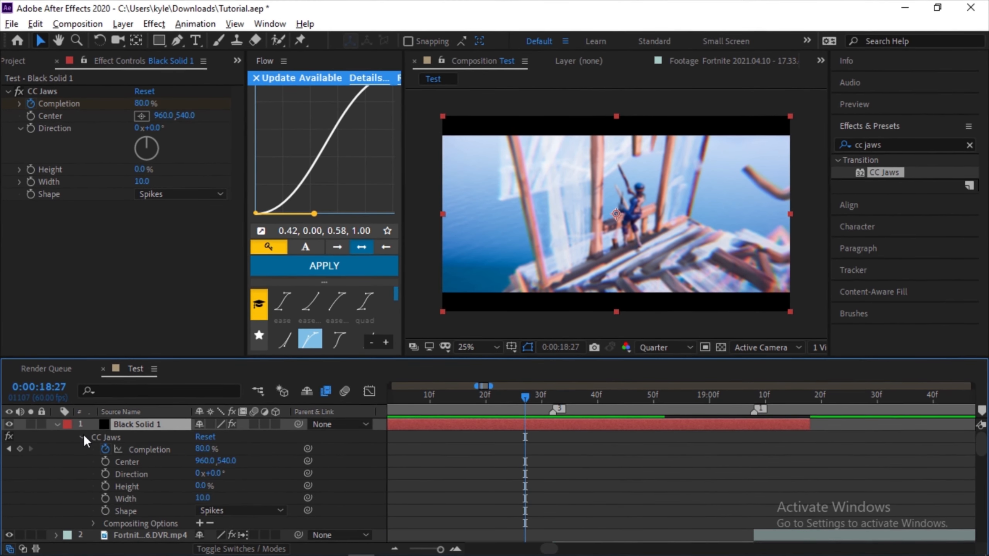
left_click(81, 436)
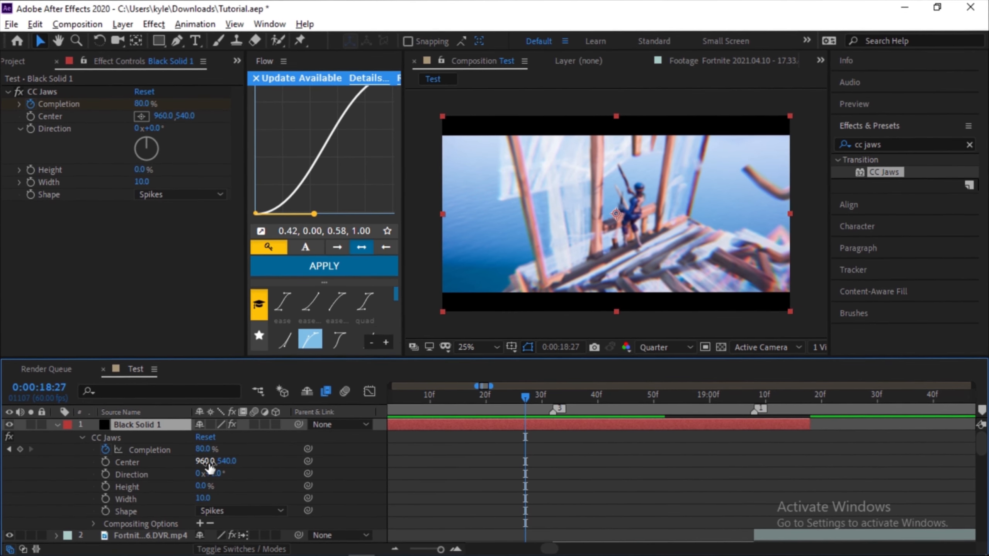
left_click(19, 448)
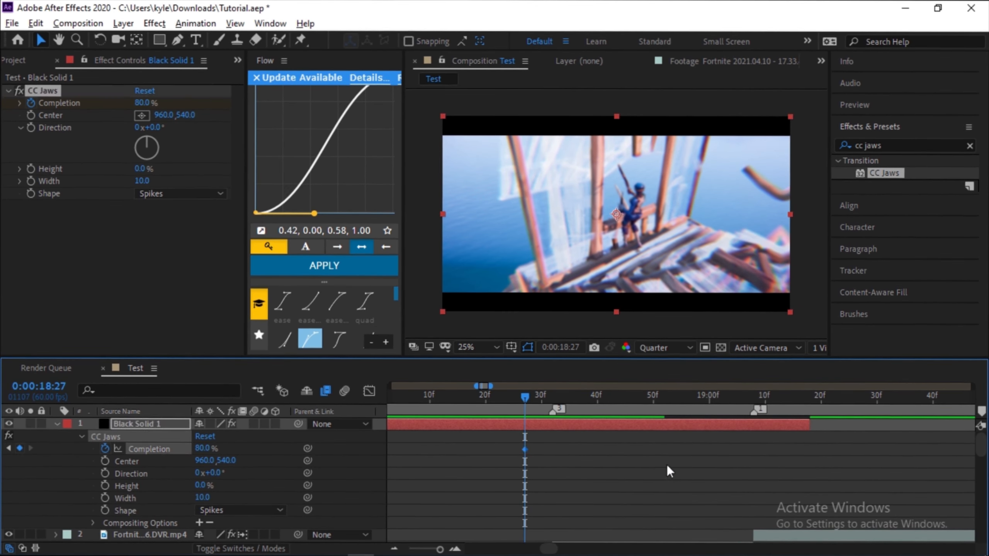
Step: Set CC Jaws Completion to 90% at 0:00:18:37, five frames after marker 3
key("Page_Down")
key("Page_Down")
key("Page_Down")
key("Page_Down")
key("Page_Down")
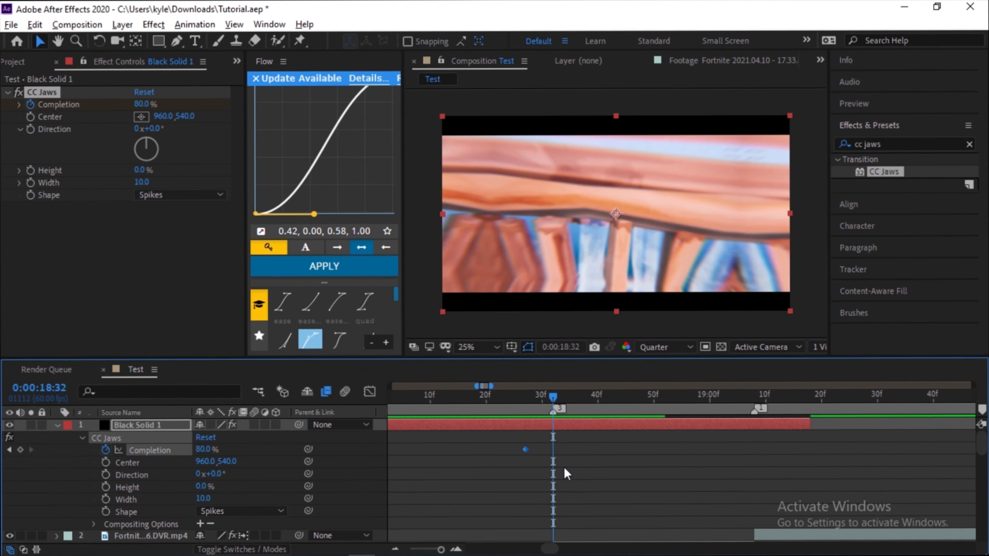
key("Page_Down")
key("Page_Down")
key("Page_Down")
key("Page_Down")
key("Page_Down")
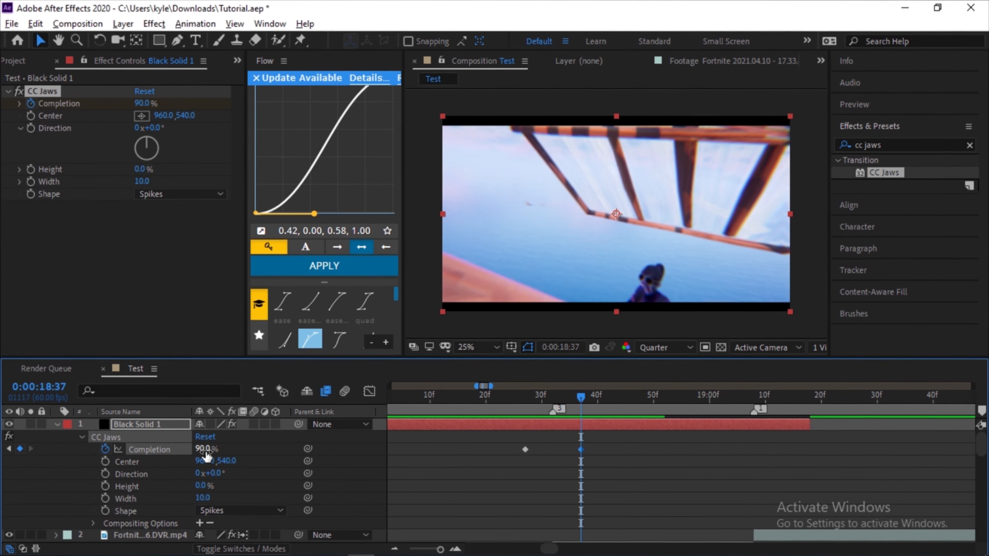
Step: Add a Completion keyframe holding 90% at marker 1 (0:00:19:08) and set Completion to 100% at 0:00:19:13
left_click_drag(586, 400, 679, 441)
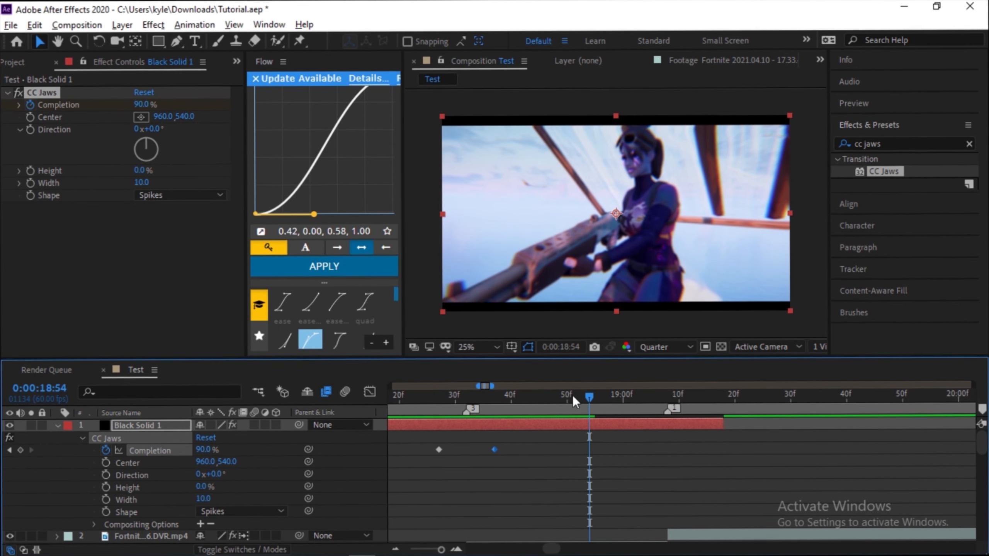
left_click_drag(674, 421, 667, 425)
scroll(623, 512, "down", 5)
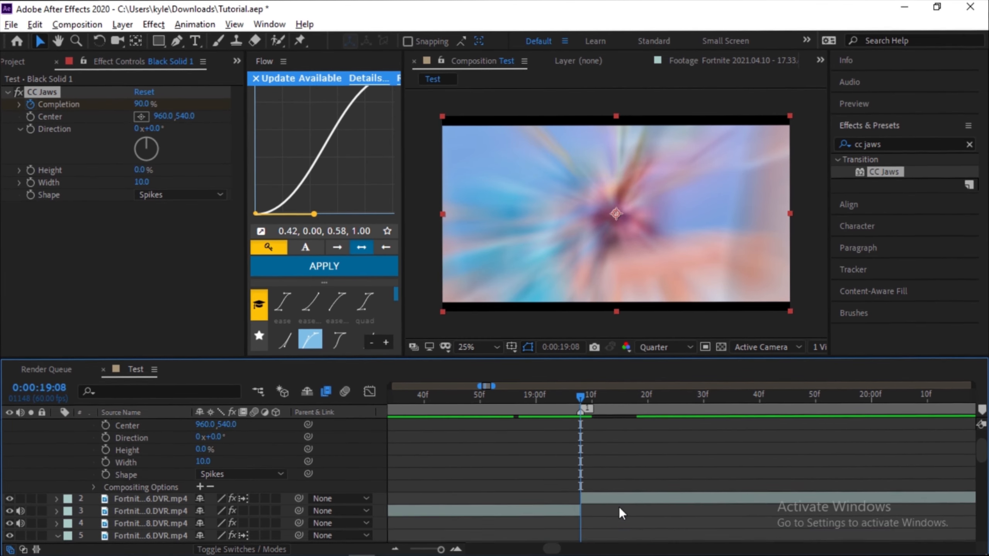
scroll(565, 448, "up", 5)
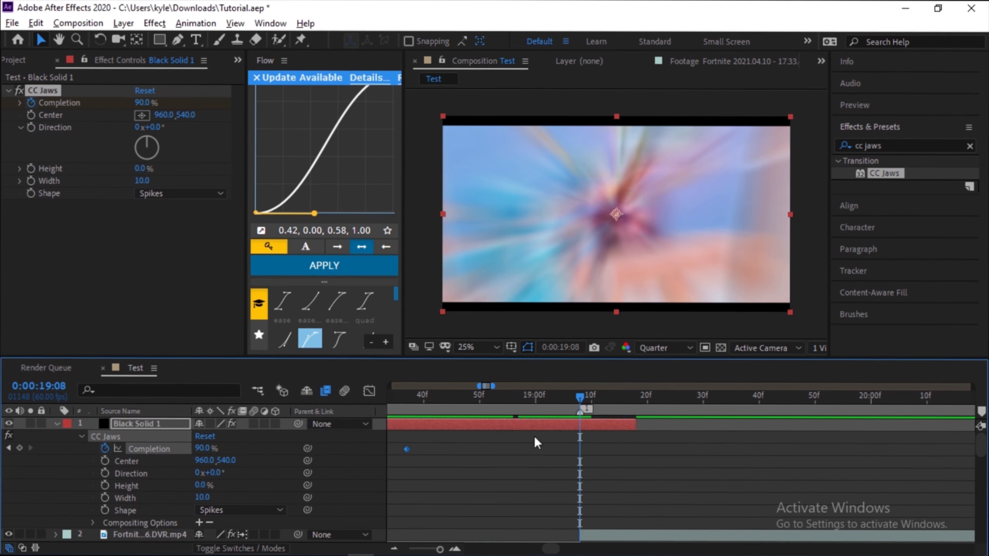
left_click(20, 448)
key("Page_Down")
key("Page_Down")
key("Page_Down")
key("Page_Down")
key("Page_Down")
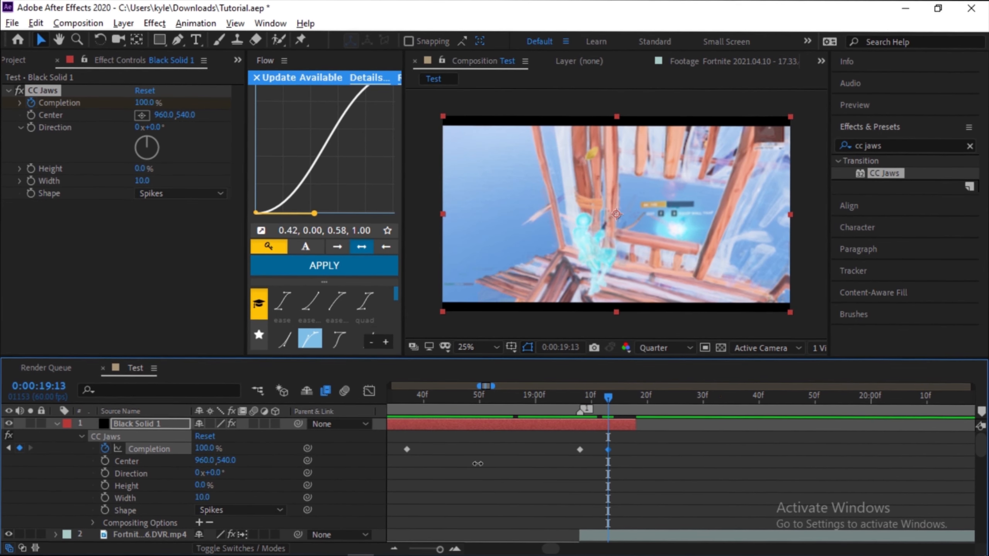
Step: Scrub through the clips from before marker 2 to marker 1 to review the black bar animation
key("minus")
key("minus")
scroll(653, 465, "left", 2)
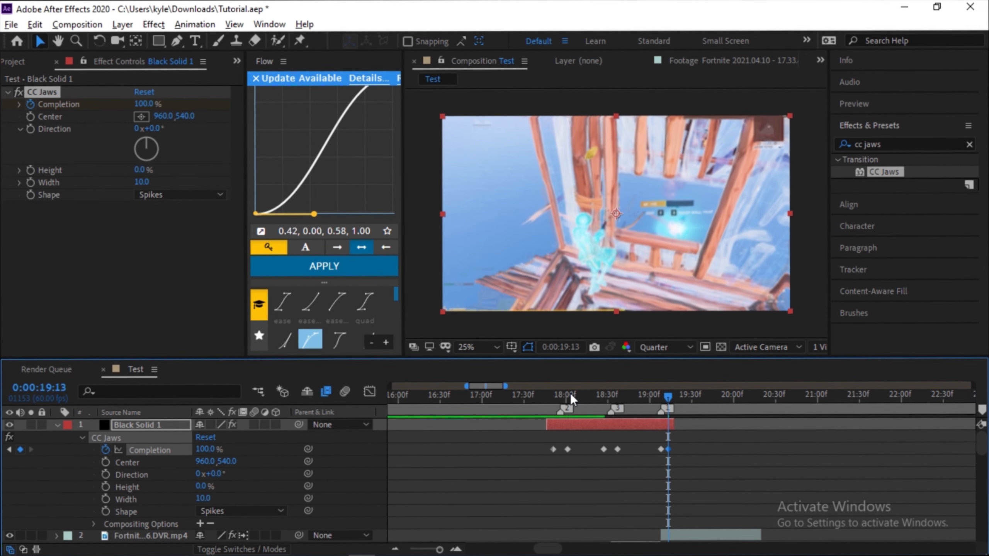
left_click(551, 396)
left_click_drag(541, 405, 517, 410)
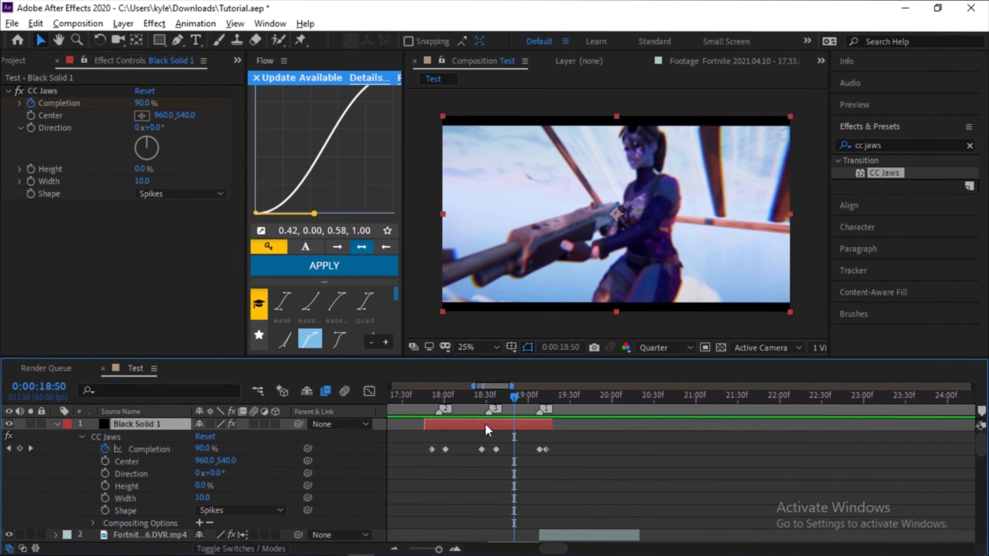
left_click_drag(487, 399, 521, 448)
scroll(525, 472, "down", 1)
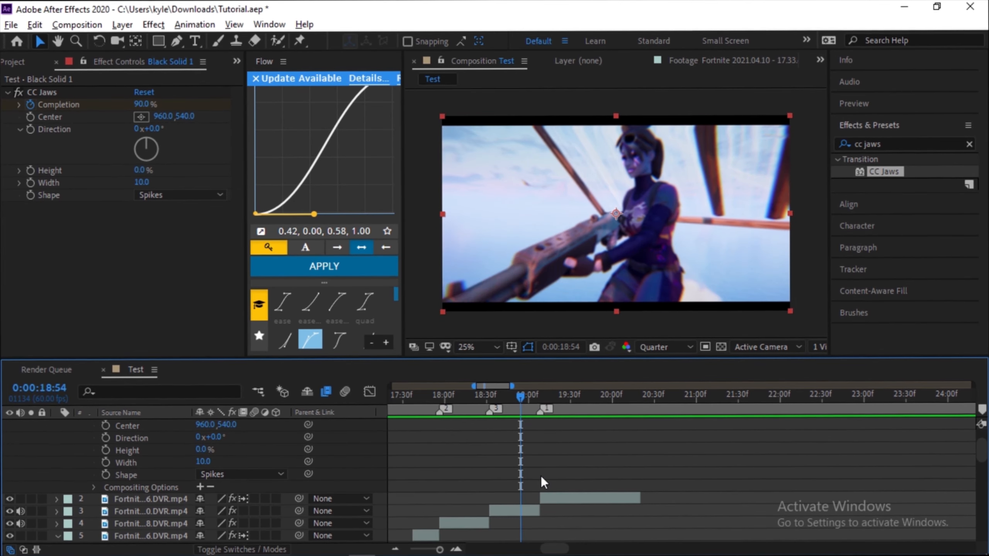
scroll(542, 475, "up", 1)
left_click_drag(498, 399, 541, 453)
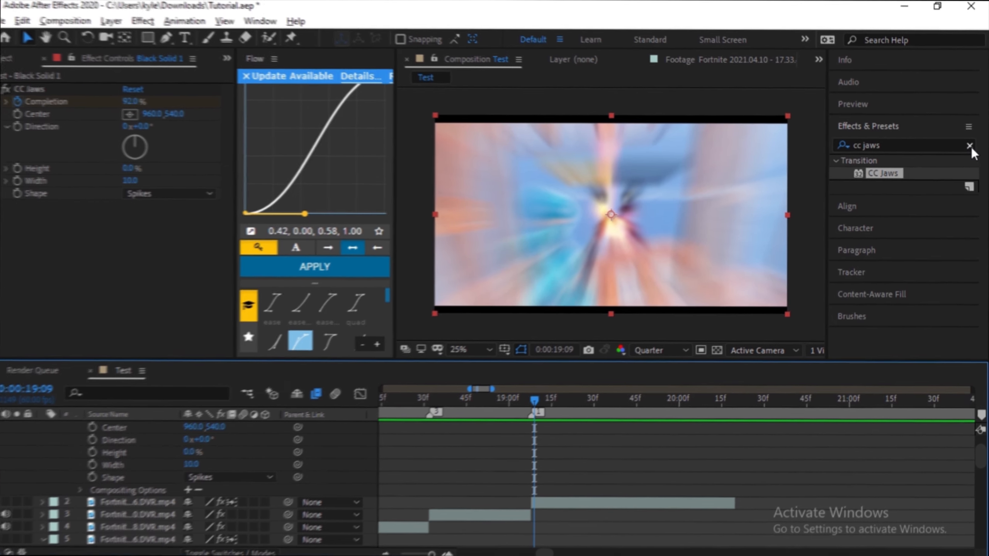
Step: Find the khypz twitch preset and apply it to the layer 2 clip at its start, 0:00:19:08
left_click(970, 147)
type("twitch")
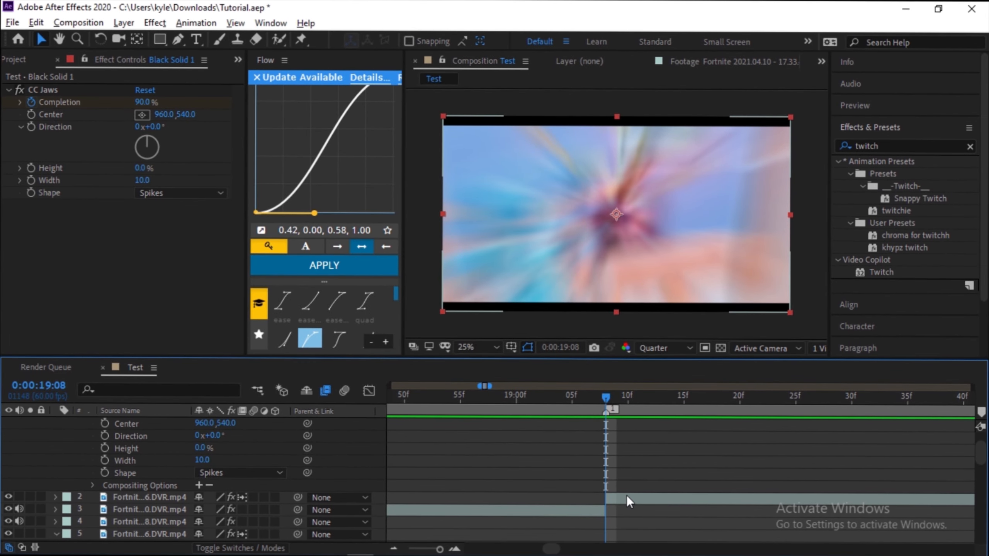
left_click(635, 497)
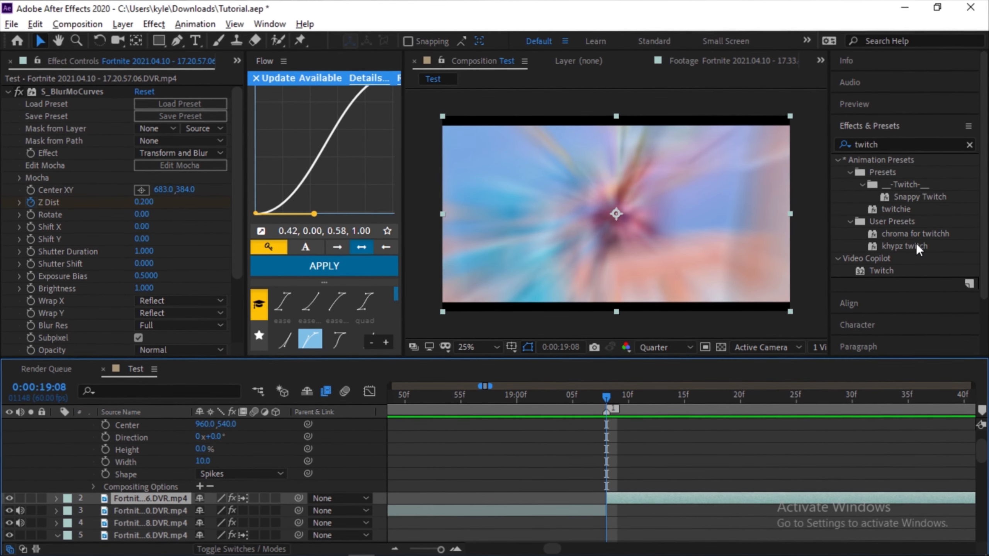
left_click_drag(913, 244, 644, 497)
scroll(84, 257, "down", 5)
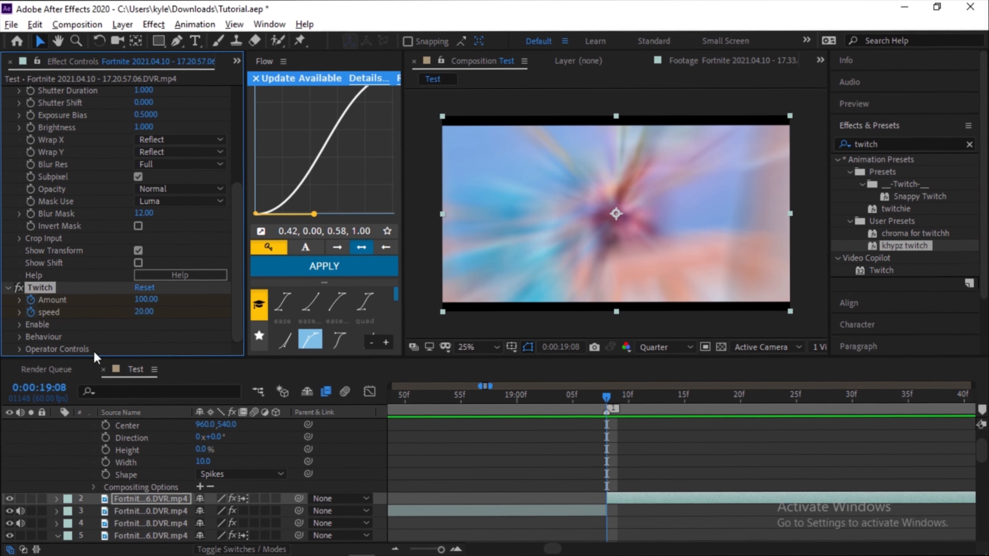
Step: Reveal the layer 2 clip's effects in the timeline and expand Twitch to examine its Amount and speed keyframes
key("e")
scroll(576, 464, "down", 1)
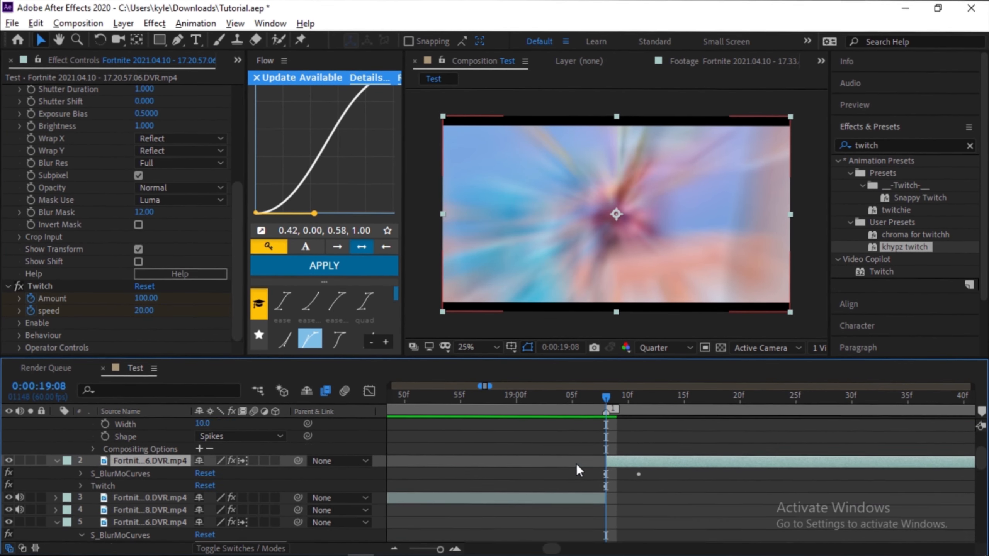
scroll(577, 464, "down", 1)
left_click(81, 451)
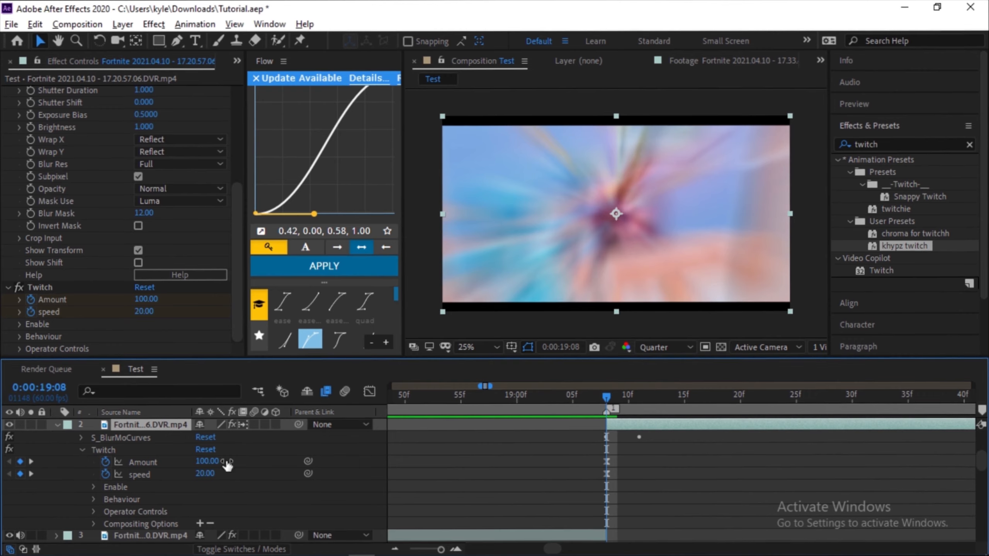
scroll(643, 465, "down", 1)
key("minus")
key("minus")
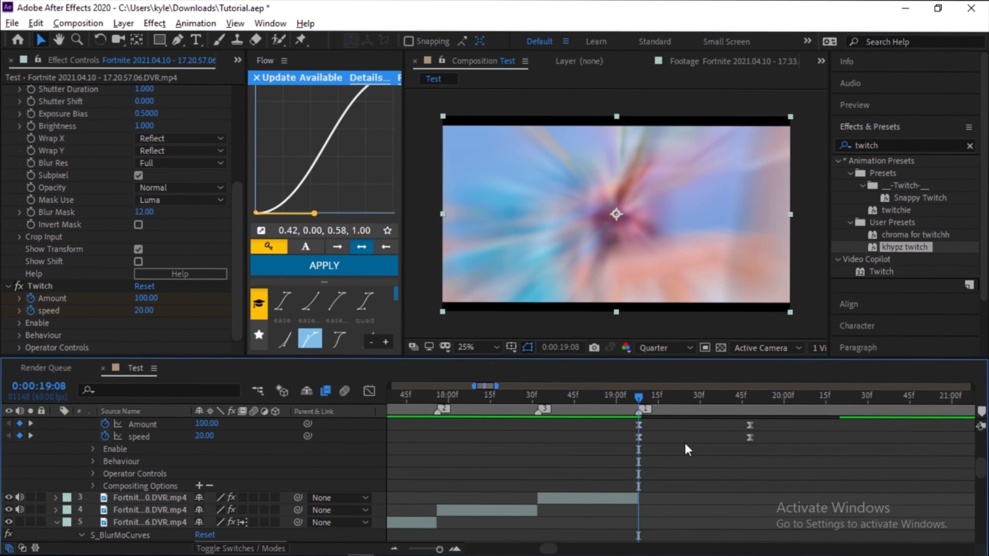
Step: Scrub and play the layer 2 clip from marker 1 to preview the twitch effect
scroll(684, 443, "up", 1)
key("equal")
left_click_drag(556, 398, 709, 401)
key("space")
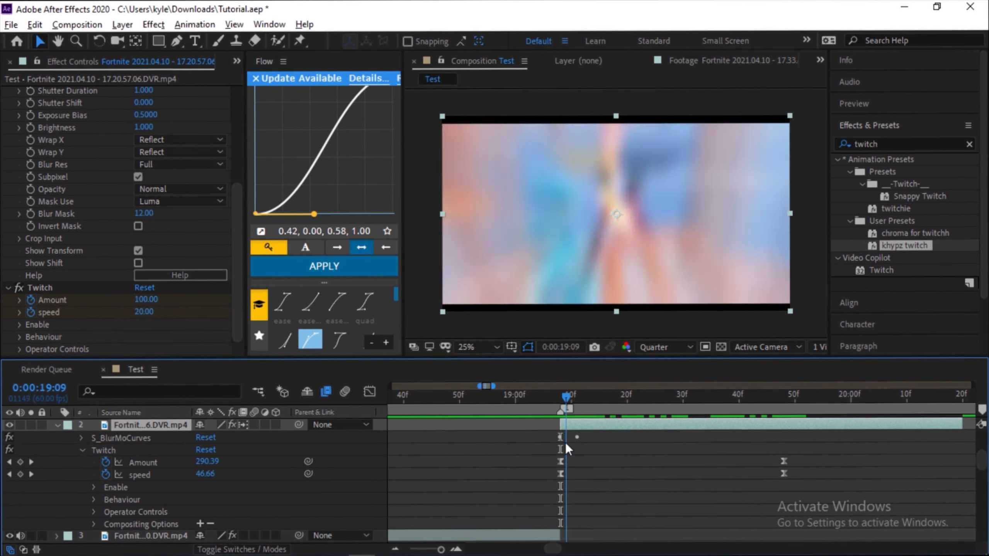
key("space")
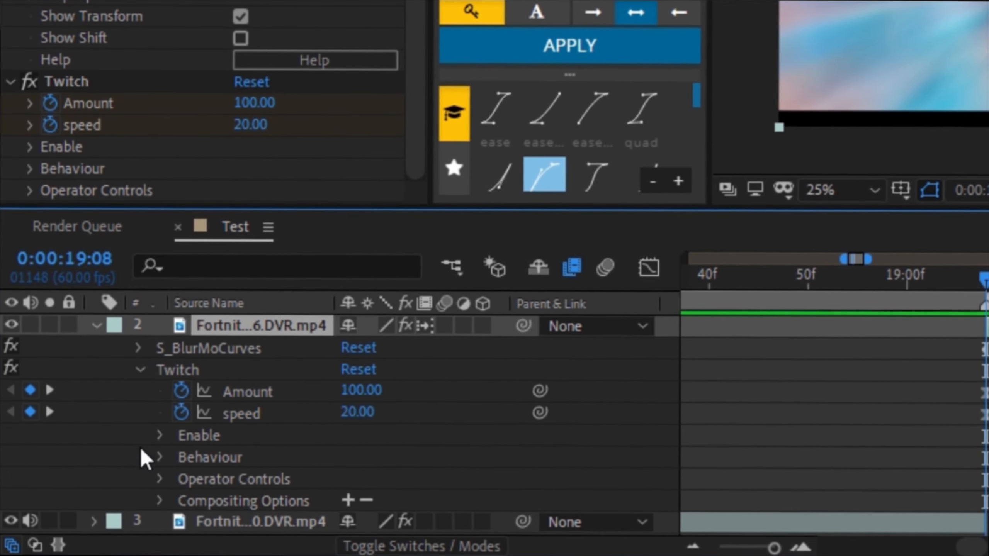
Step: Expand Twitch's Enable and Operator Controls groups to examine which operators are switched on
left_click(163, 437)
scroll(208, 445, "down", 1)
scroll(209, 444, "down", 3)
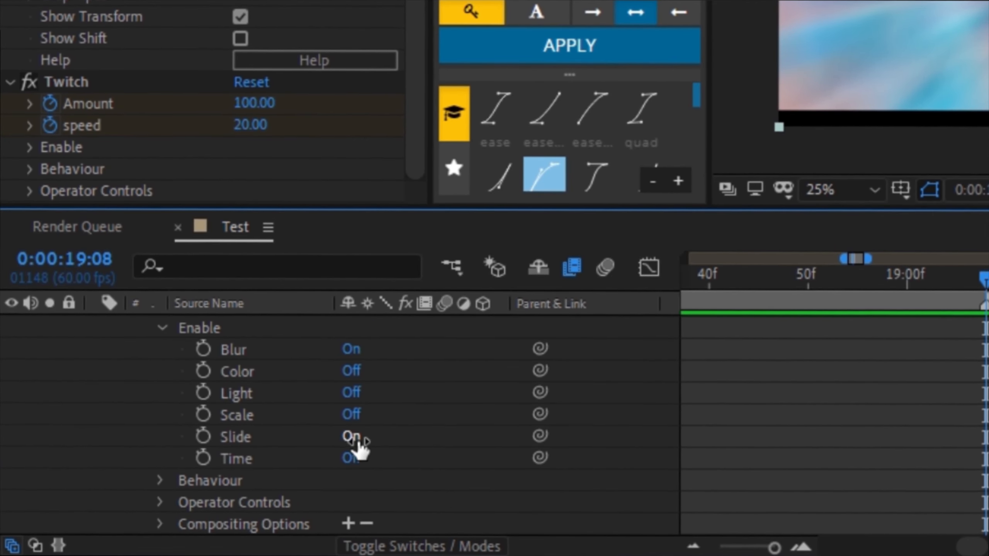
scroll(188, 424, "down", 3)
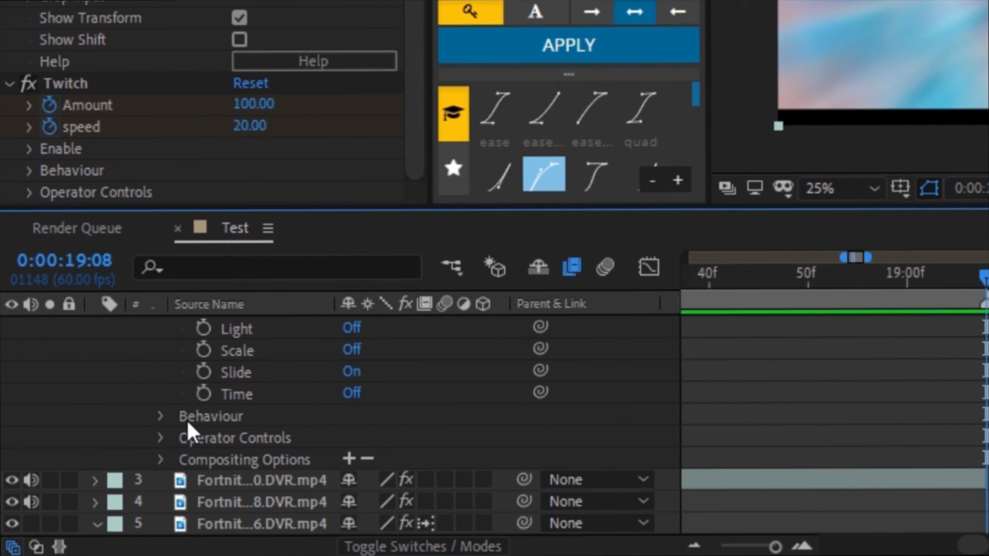
scroll(343, 375, "down", 3)
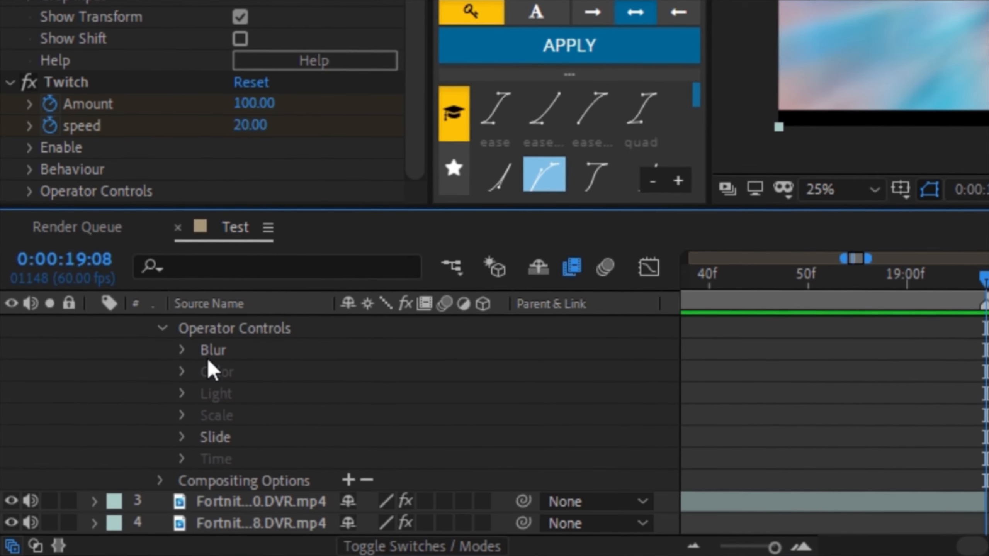
Step: Expand the Blur group in Twitch's Operator Controls to examine its amount, tint and opacity settings
left_click(182, 350)
scroll(284, 425, "up", 5)
scroll(284, 425, "down", 6)
scroll(284, 425, "up", 1)
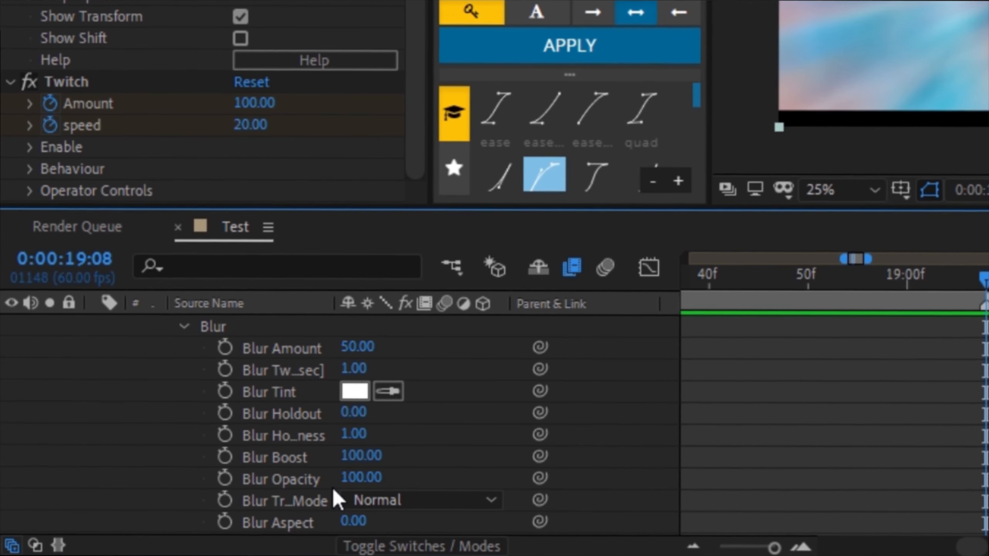
Step: Expand the Slide group in Twitch's Operator Controls and examine its amount, direction, spread and motion blur settings
scroll(334, 492, "down", 6)
left_click(184, 523)
scroll(287, 393, "down", 10)
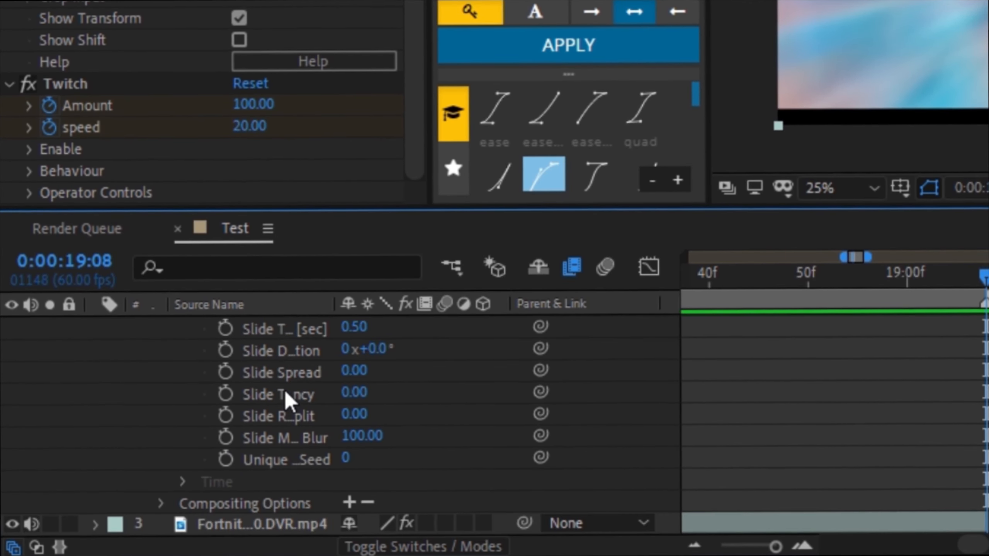
scroll(320, 419, "up", 3)
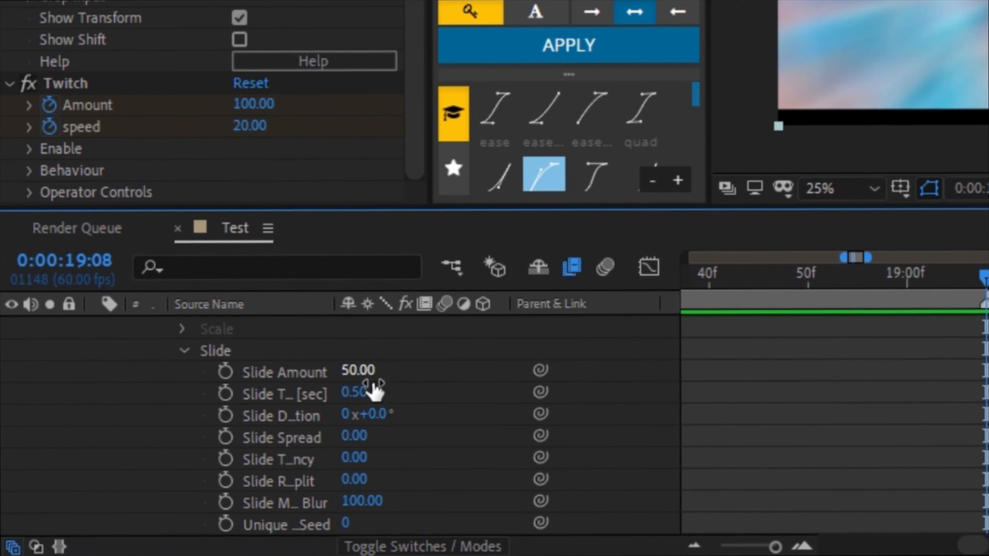
scroll(384, 457, "up", 15)
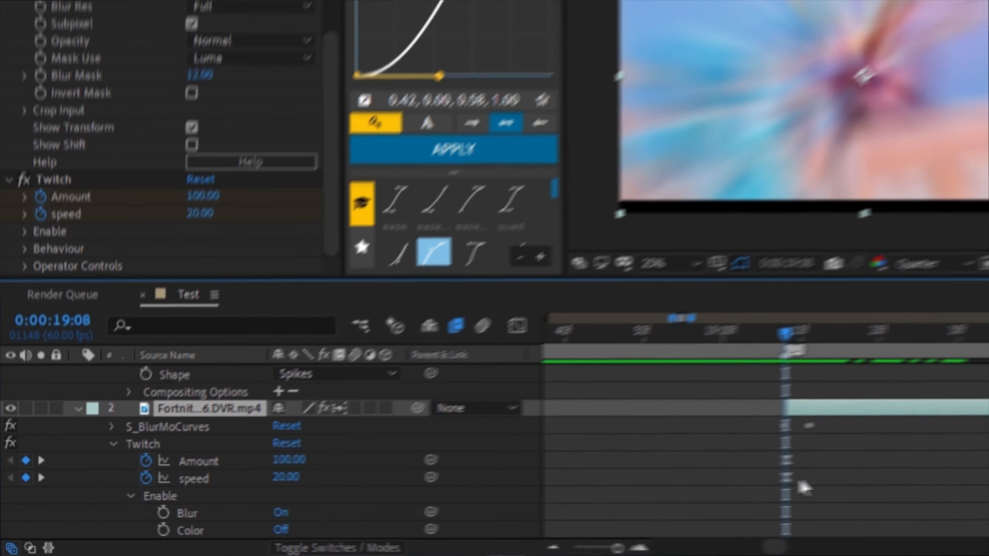
Step: Scrub from the Twitch keyframes at 0:00:19:08 to those at 0:00:19:48 and go back to marker 1
scroll(798, 482, "down", 3)
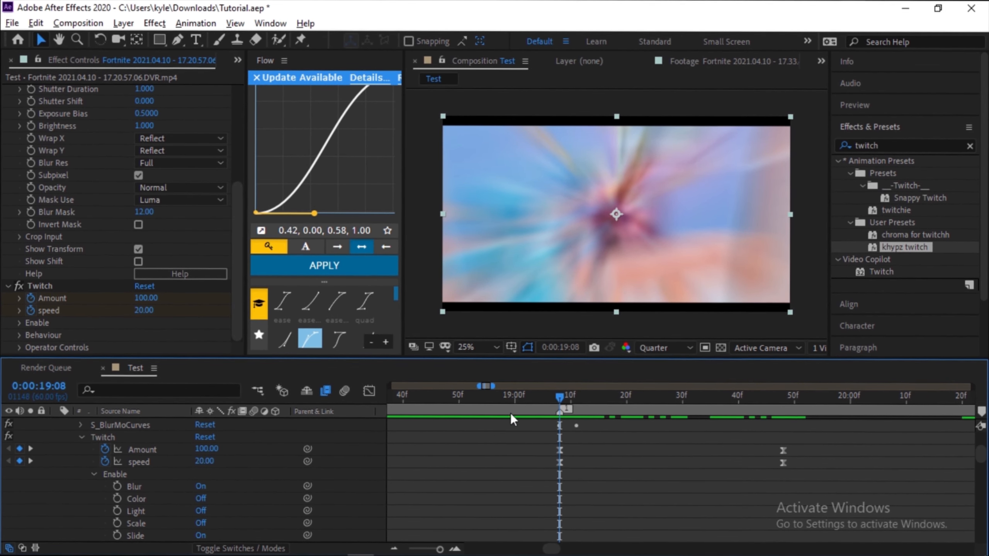
left_click_drag(563, 402, 788, 407)
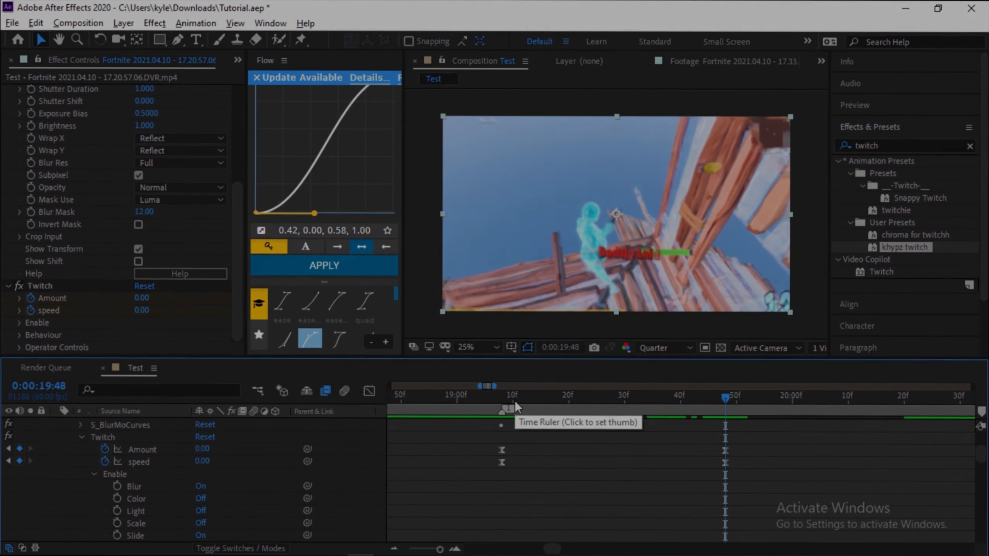
left_click(496, 406)
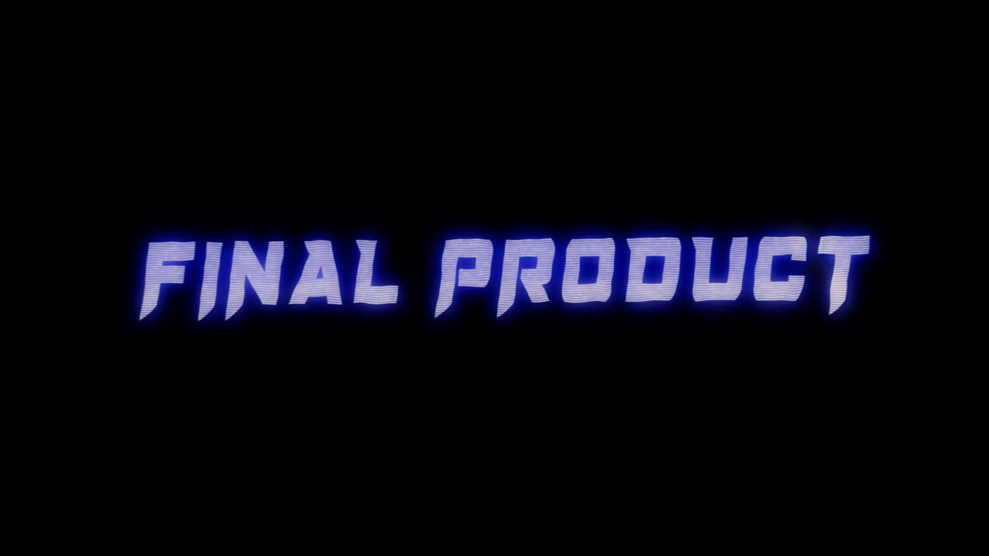